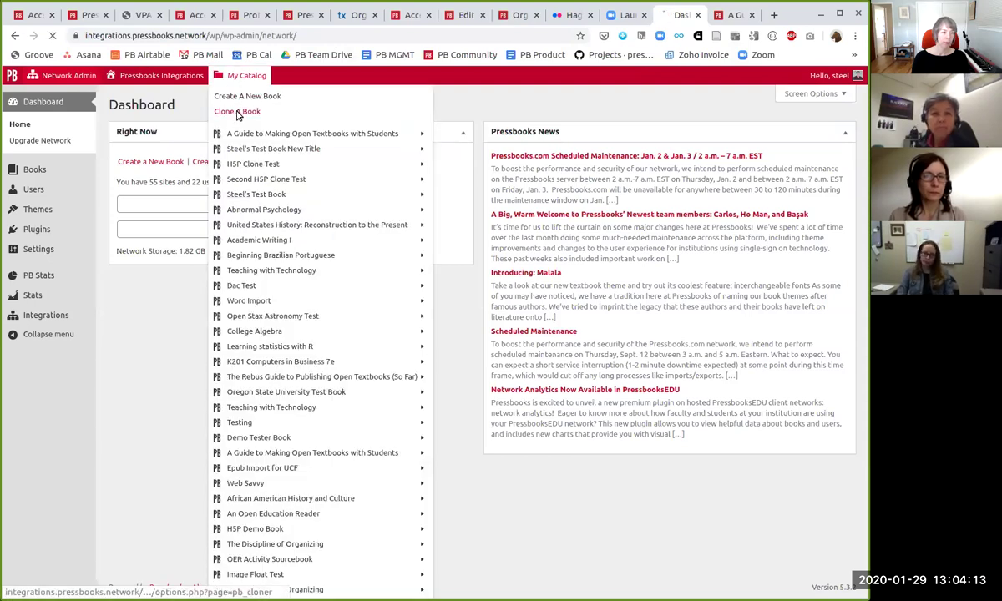
pyautogui.click(238, 112)
pyautogui.click(281, 159)
pyautogui.click(283, 182)
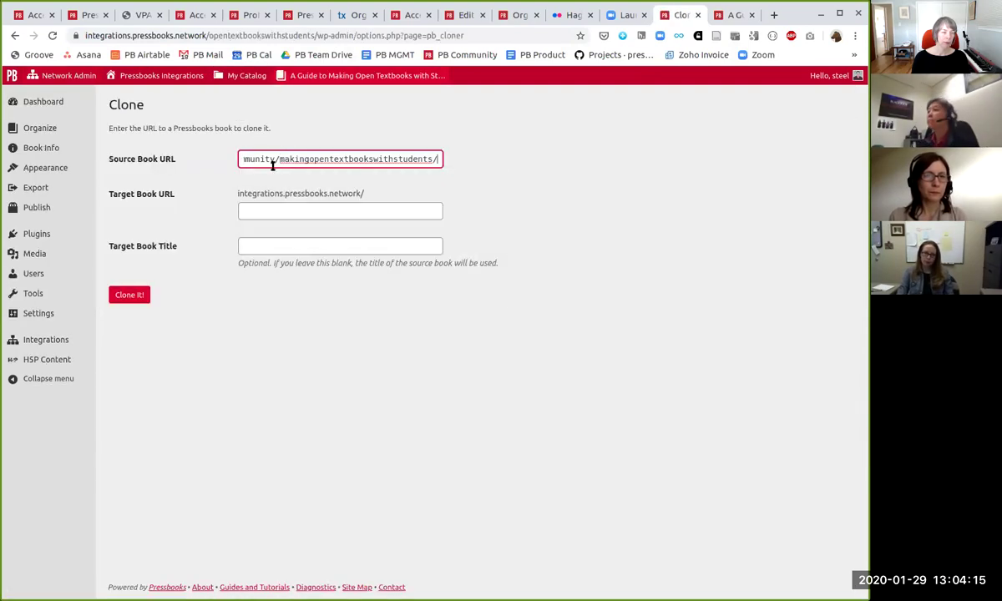
pyautogui.click(275, 210)
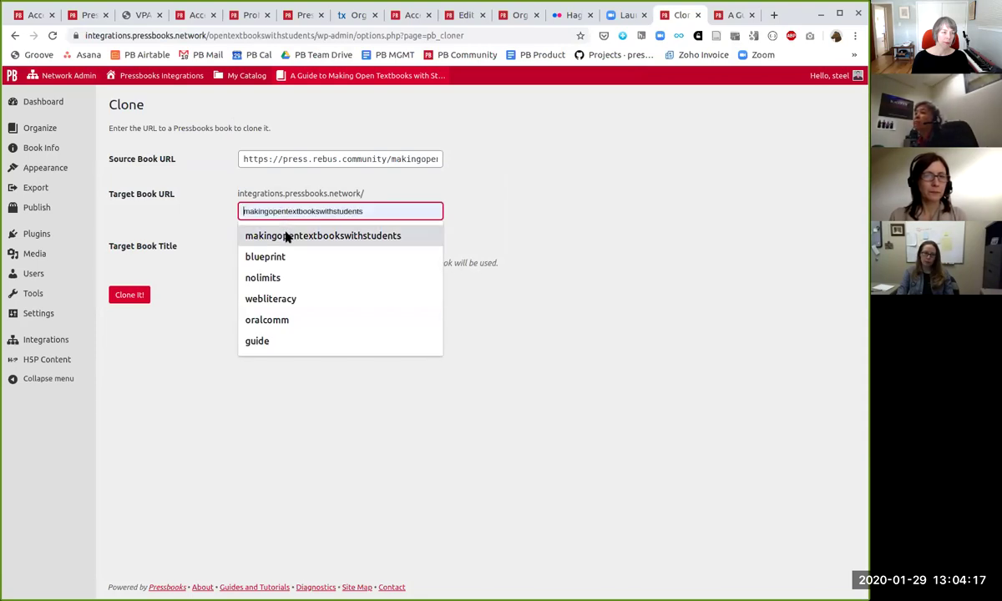
pyautogui.click(292, 237)
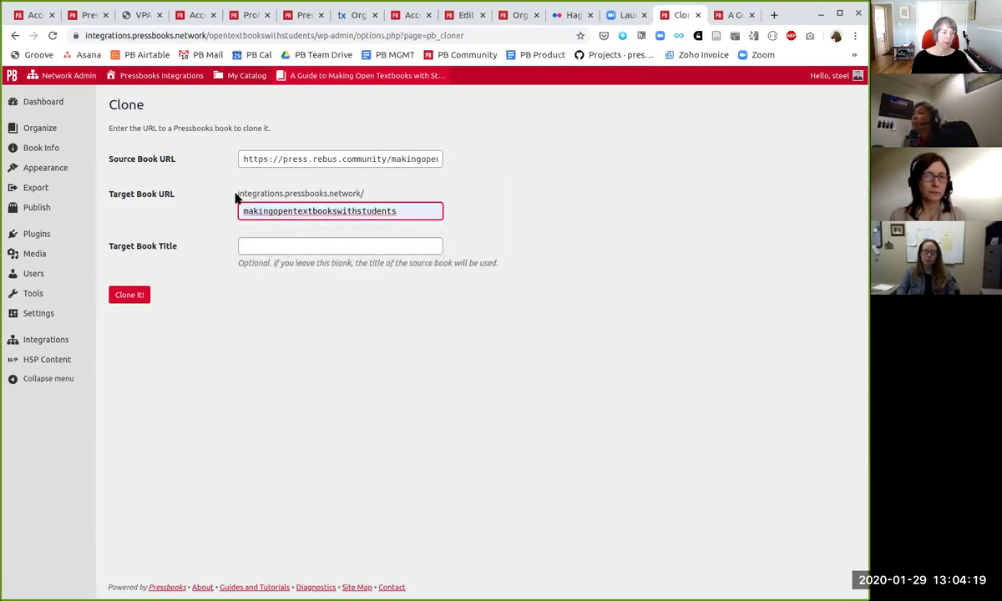
pyautogui.moveTo(242, 193); pyautogui.dragTo(364, 195)
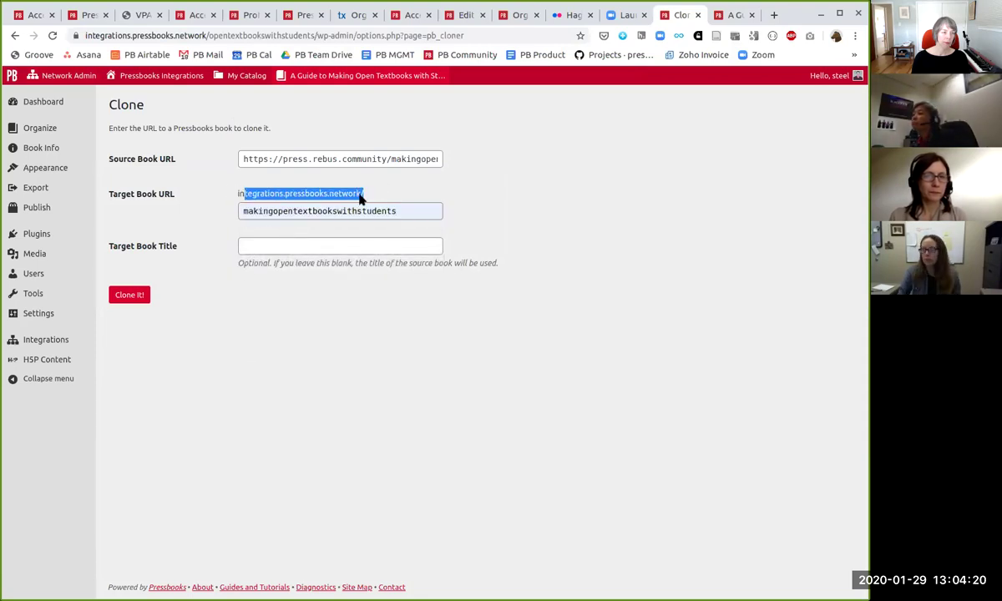
pyautogui.click(140, 296)
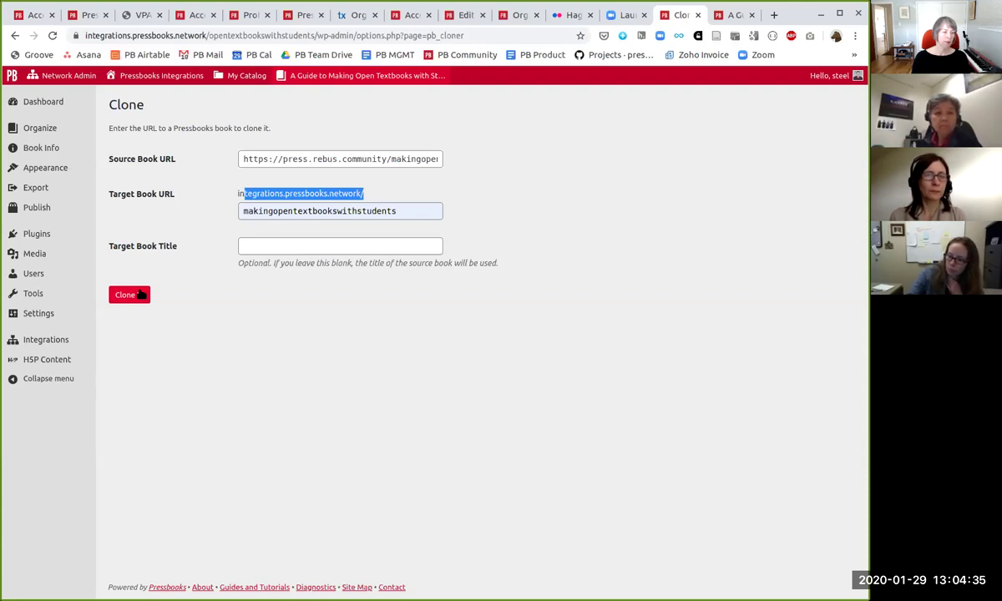
# Step: Check the source book's web page, then open the Import tool of the Making Open Textbooks guide
pyautogui.click(728, 16)
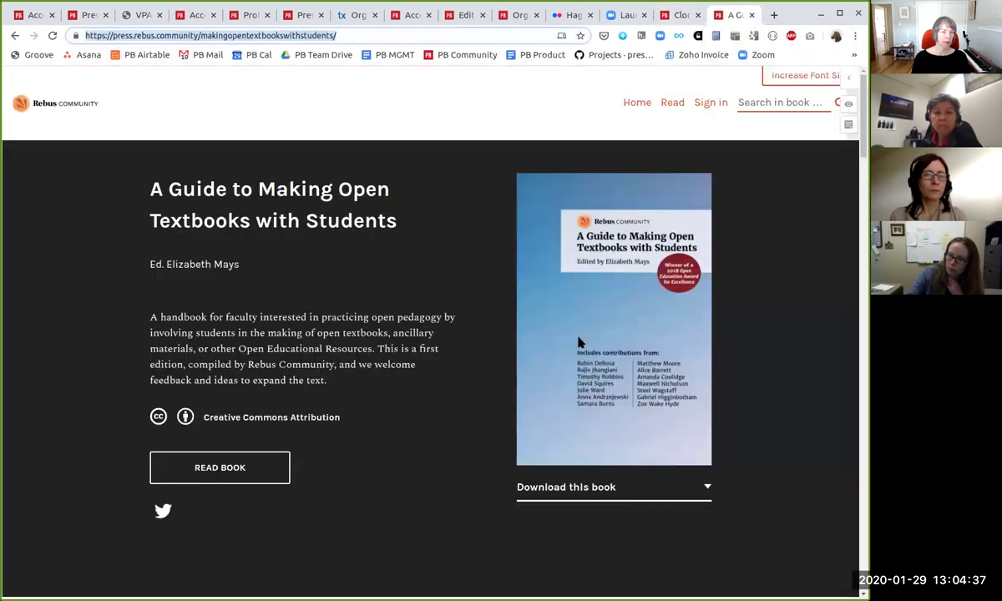
pyautogui.scroll(-1, 578, 339)
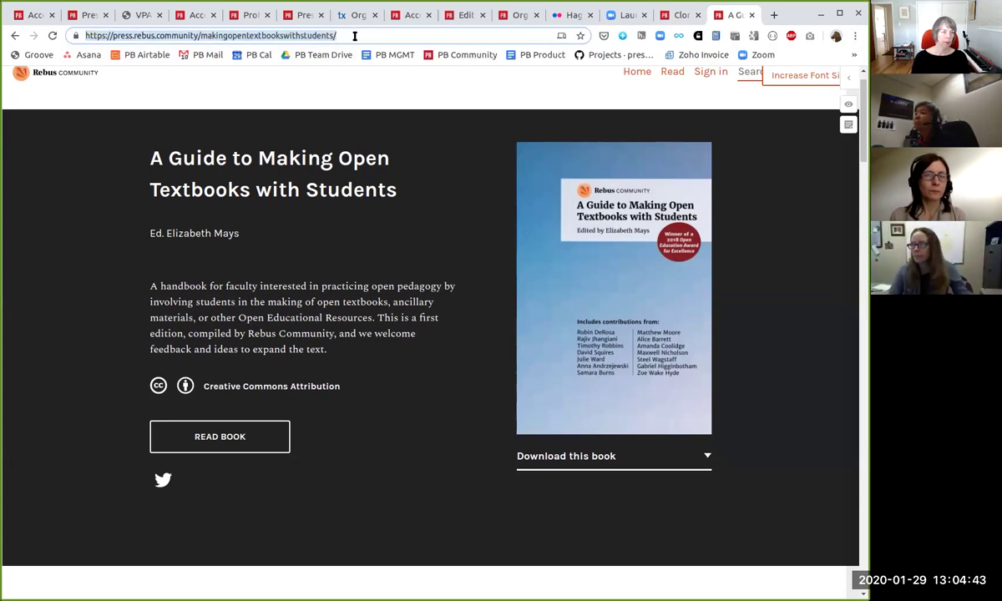
pyautogui.click(678, 14)
pyautogui.moveTo(32, 302)
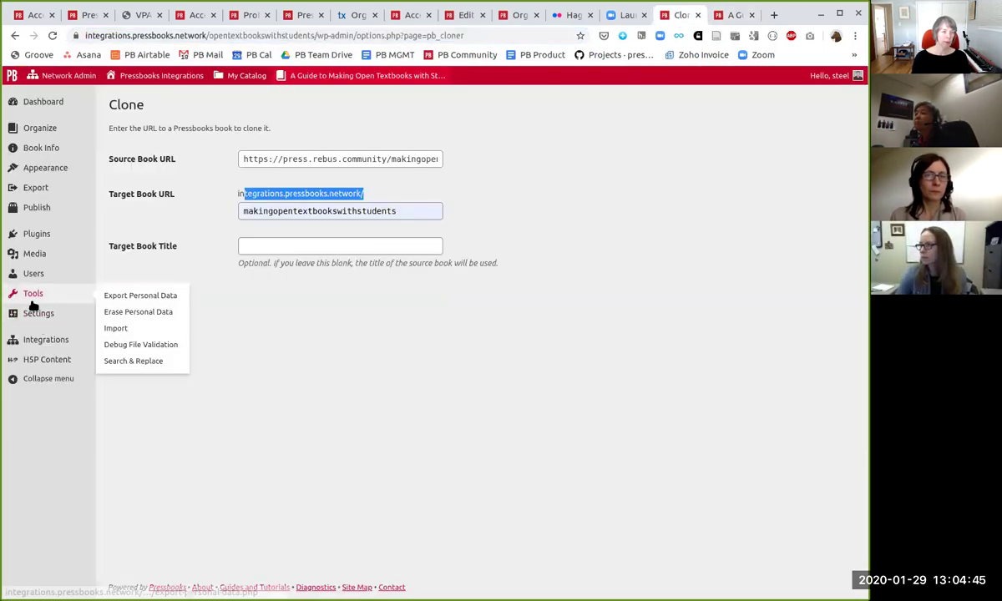
pyautogui.click(116, 329)
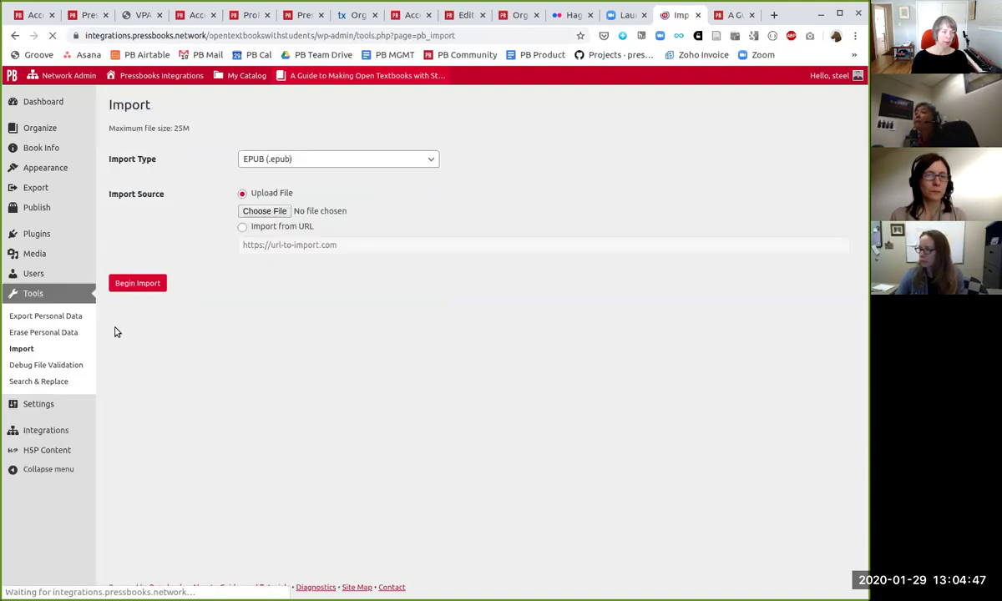
pyautogui.click(292, 158)
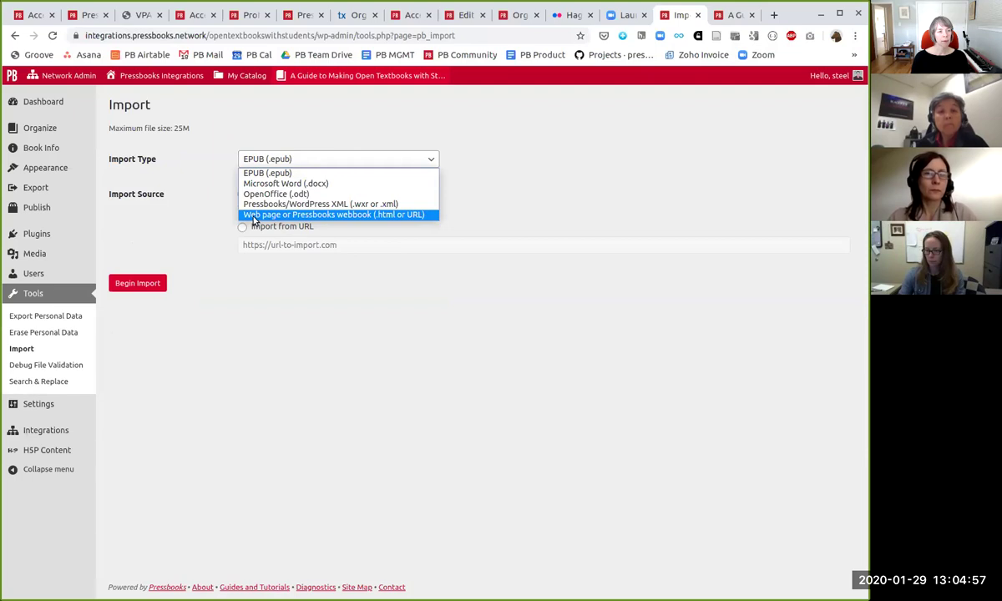
pyautogui.click(351, 217)
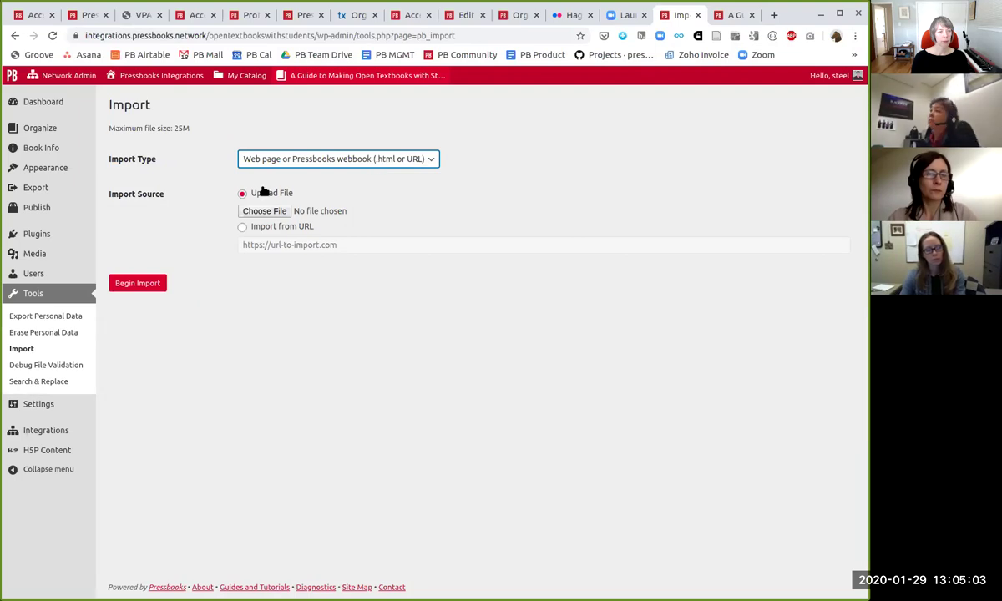
pyautogui.click(243, 227)
pyautogui.click(284, 245)
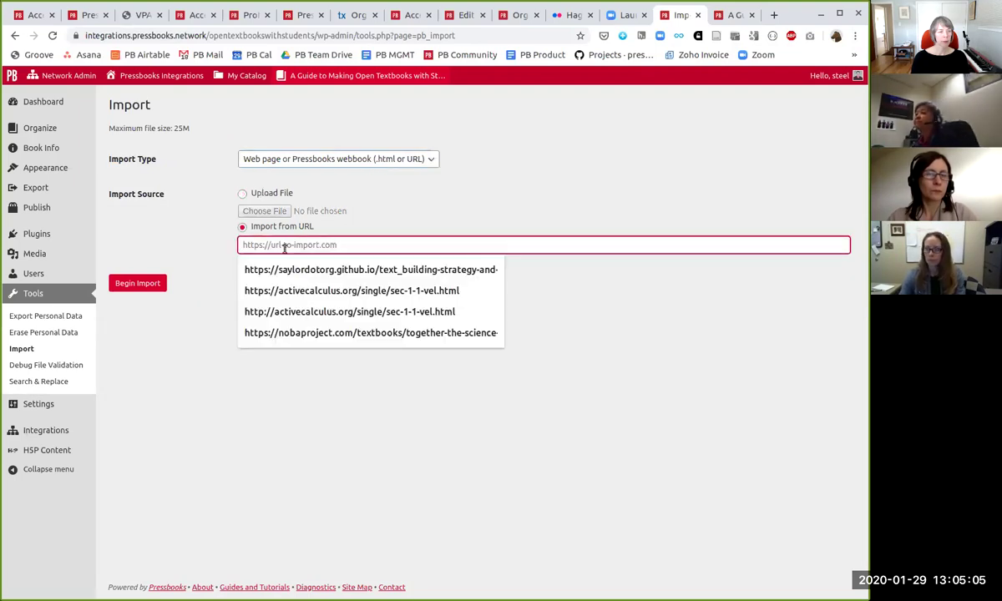
pyautogui.write('https://press.rebus.community/makingopentextbookswithstudents/')
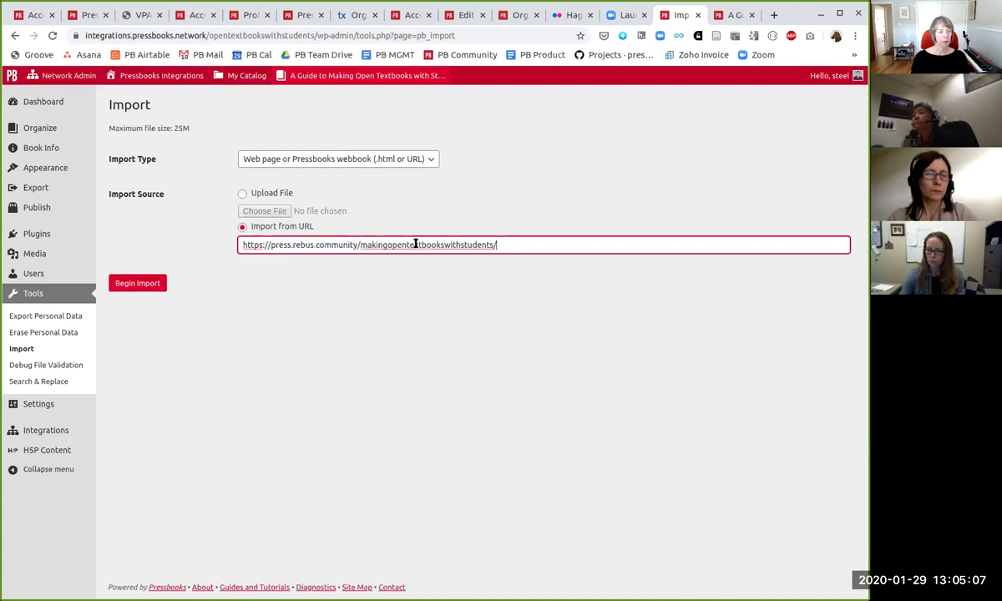
pyautogui.click(150, 282)
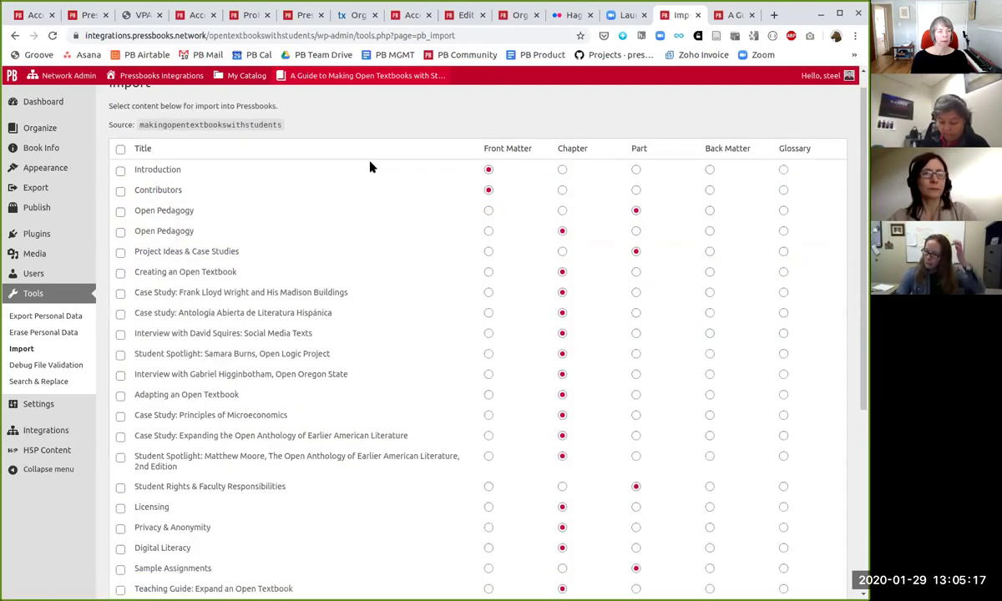
# Step: Review the content list and select all of its items for import
pyautogui.scroll(-2, 371, 168)
pyautogui.scroll(-2, 370, 220)
pyautogui.scroll(6, 370, 219)
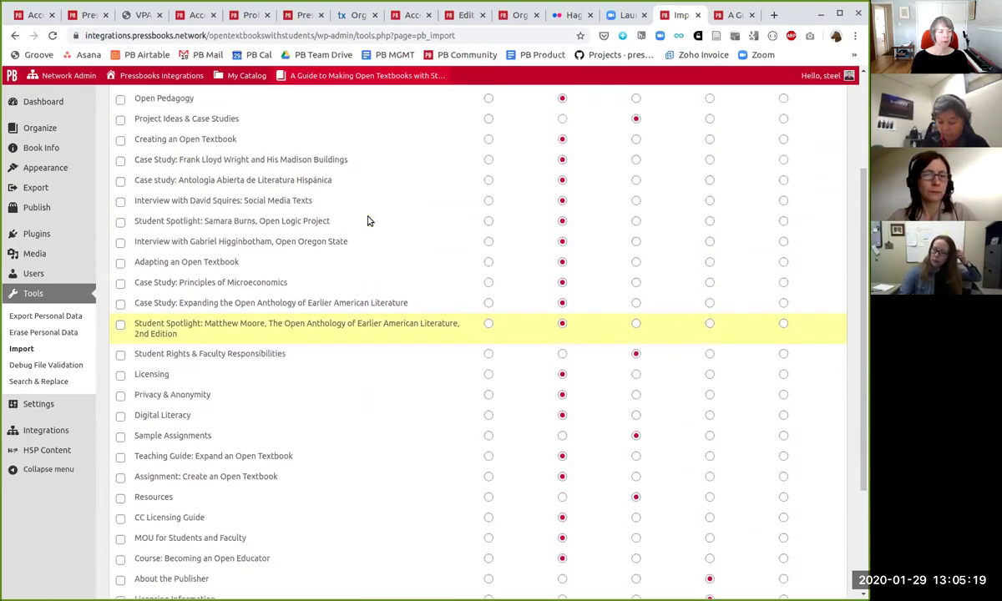
pyautogui.click(121, 171)
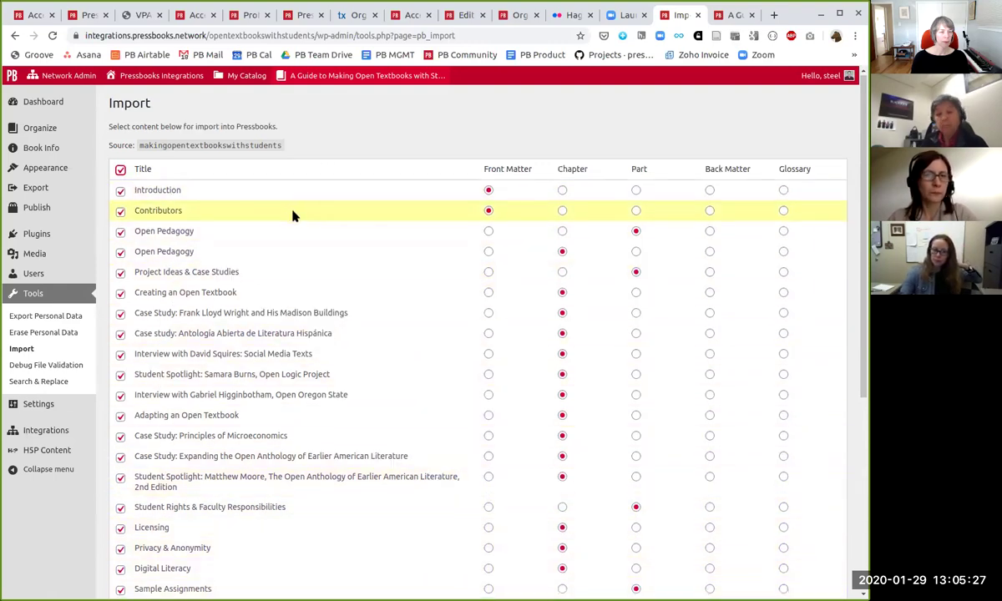
pyautogui.scroll(-5, 292, 215)
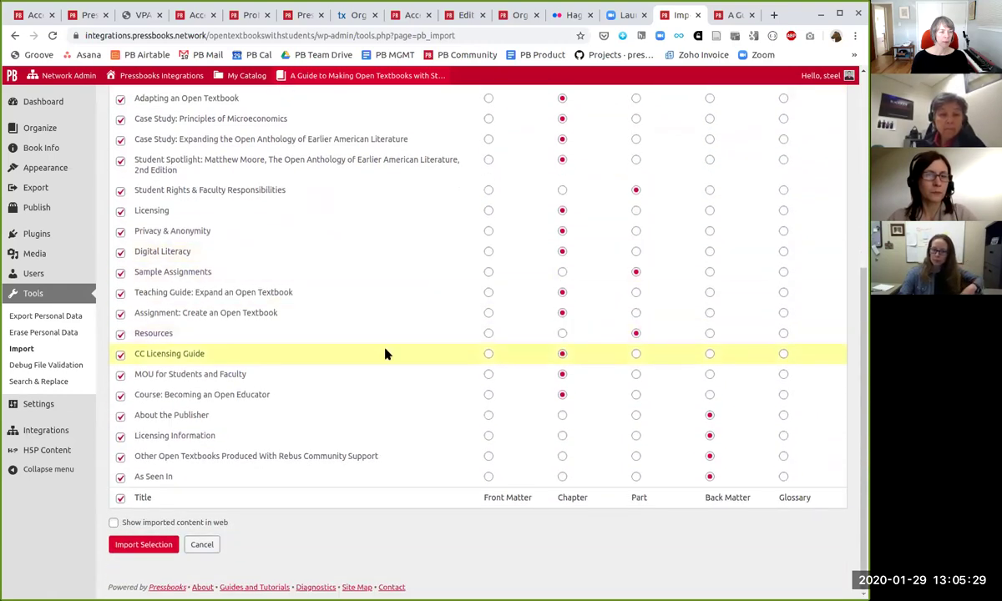
# Step: Deselect Licensing Information, Privacy & Anonymity, Case Study: Principles of Microeconomics and two items higher up the import list
pyautogui.click(121, 435)
pyautogui.click(120, 230)
pyautogui.click(120, 119)
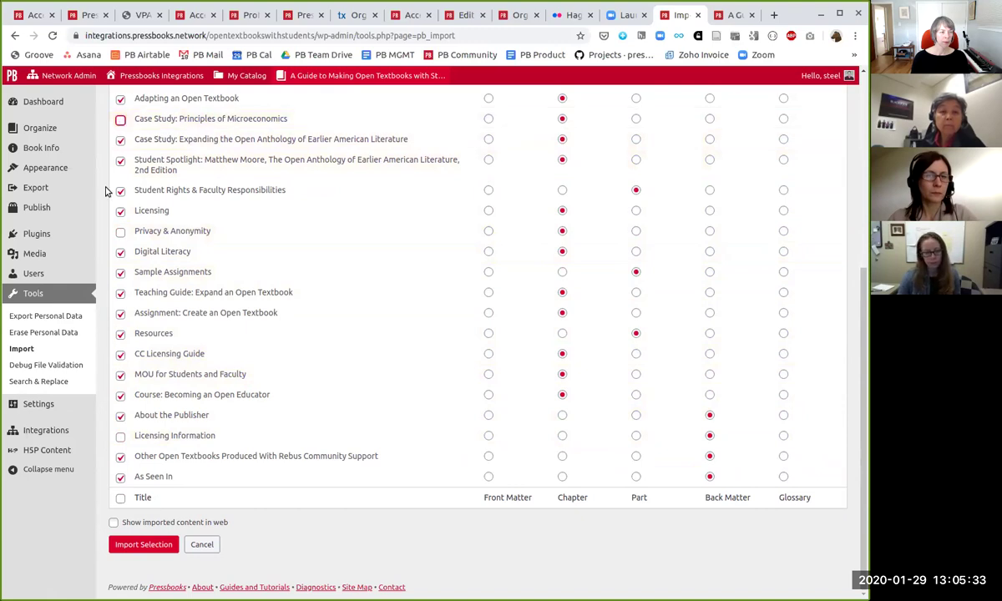
pyautogui.scroll(2, 113, 198)
pyautogui.click(119, 139)
pyautogui.scroll(2, 119, 146)
pyautogui.click(120, 172)
pyautogui.scroll(-4, 247, 250)
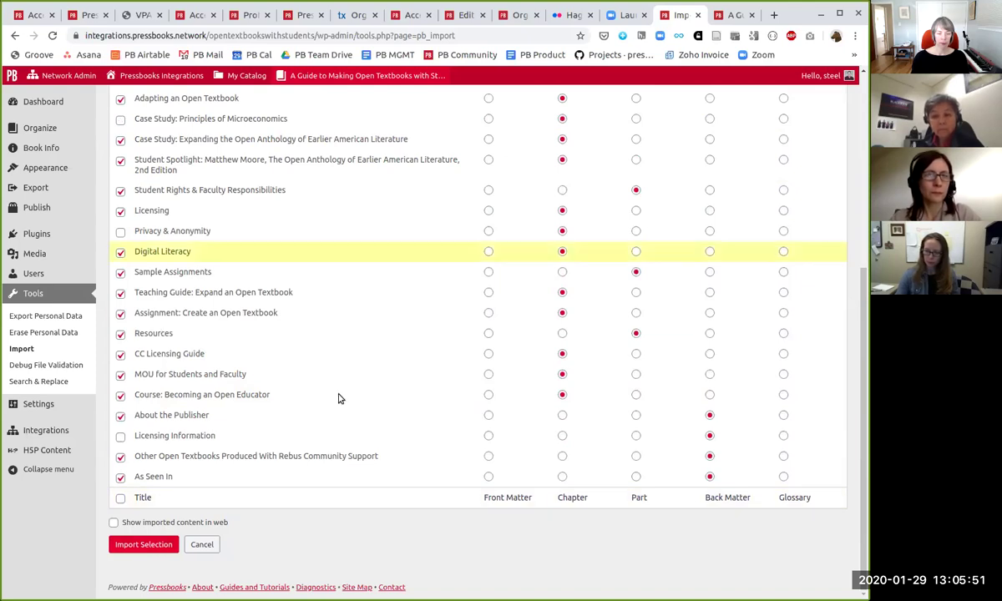
# Step: Download the source book from its web page in Pressbooks XML format
pyautogui.click(728, 15)
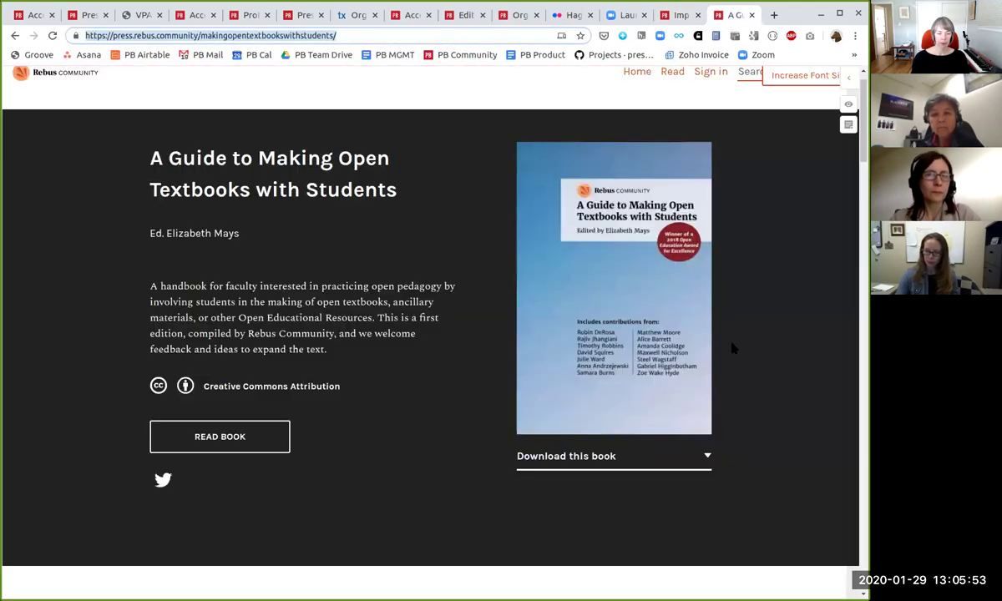
pyautogui.click(708, 457)
pyautogui.scroll(-2, 727, 445)
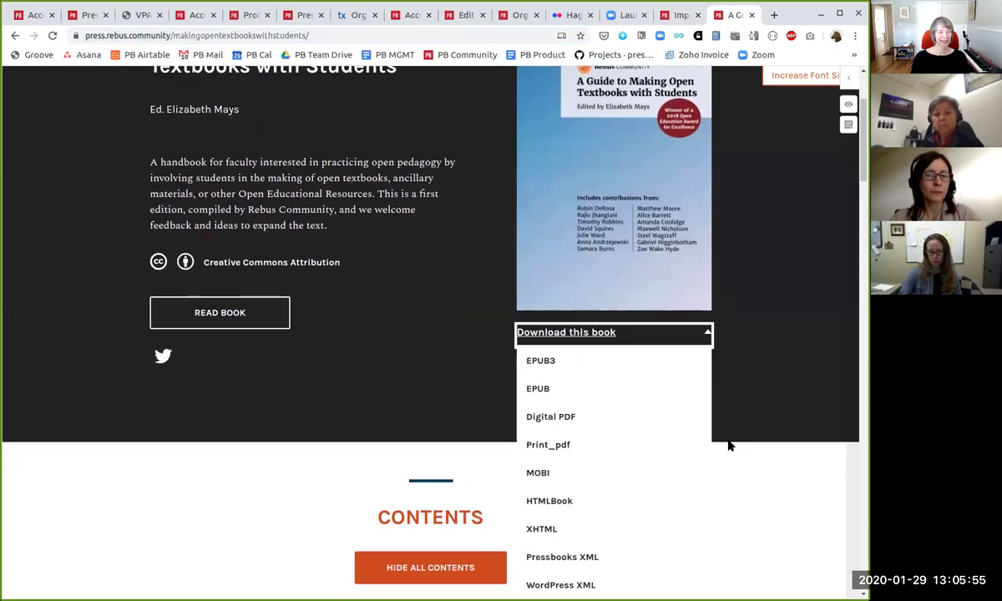
pyautogui.scroll(-1, 718, 441)
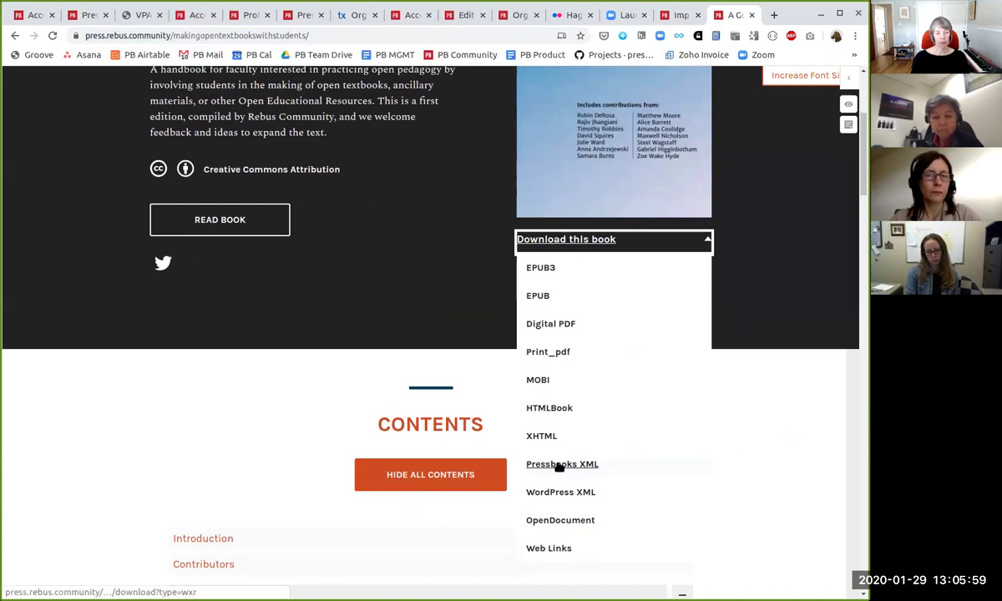
pyautogui.click(569, 465)
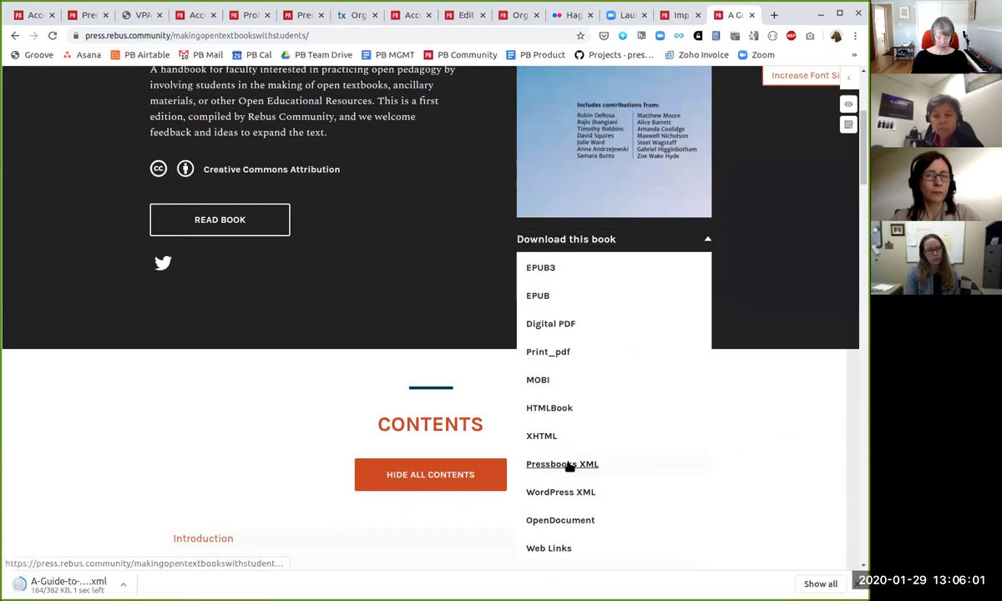
# Step: Switch from the pending webbook import to the H5P Demo Book and open its Import tool
pyautogui.click(676, 15)
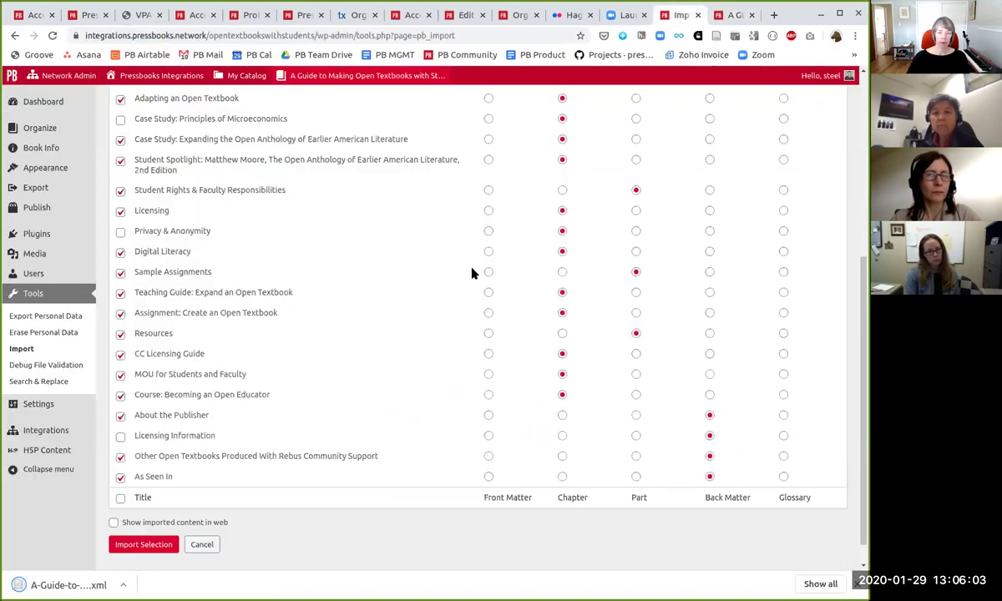
pyautogui.scroll(5, 472, 273)
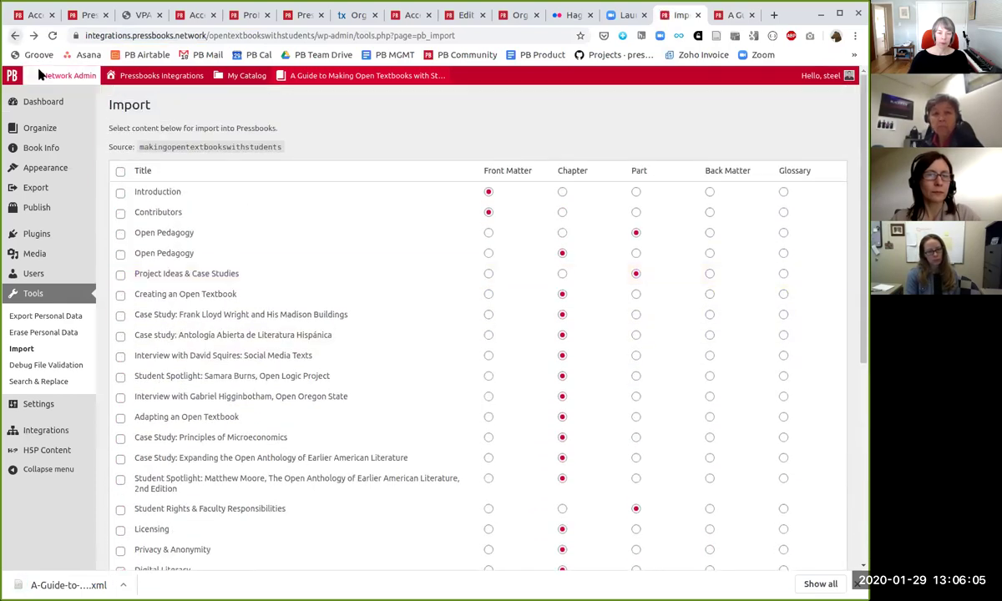
pyautogui.moveTo(232, 75)
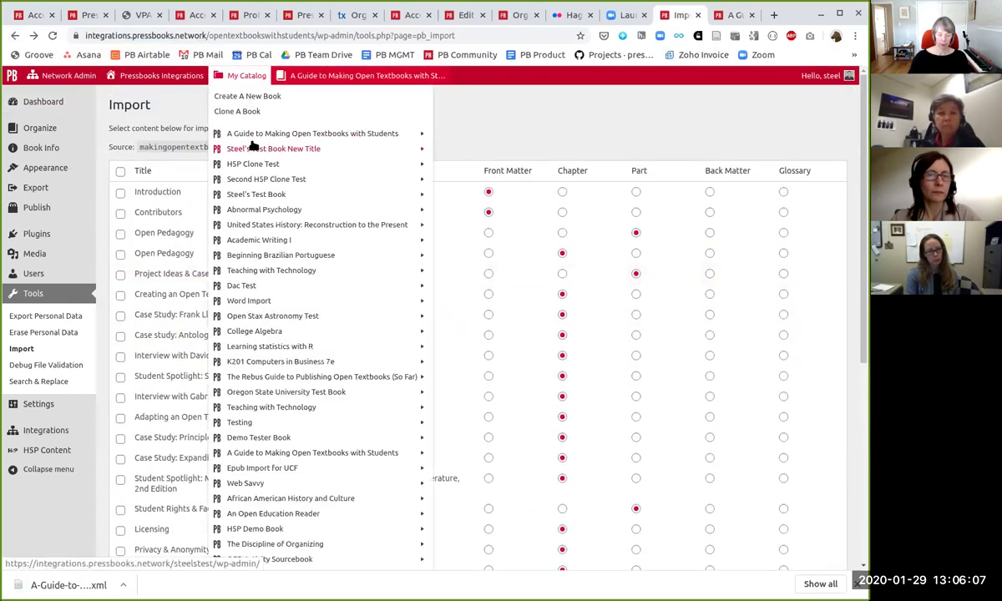
pyautogui.moveTo(275, 557)
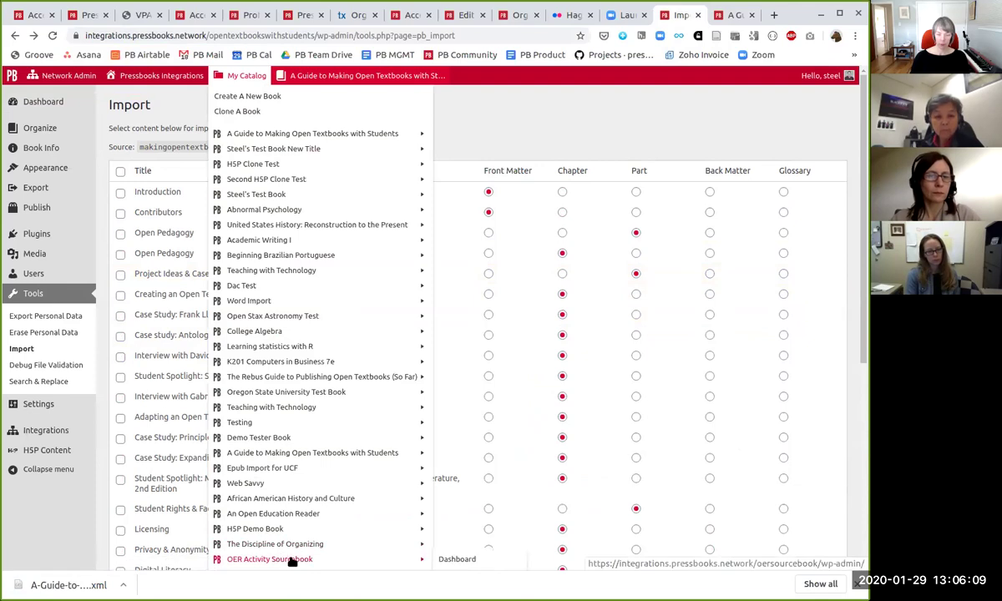
pyautogui.click(458, 530)
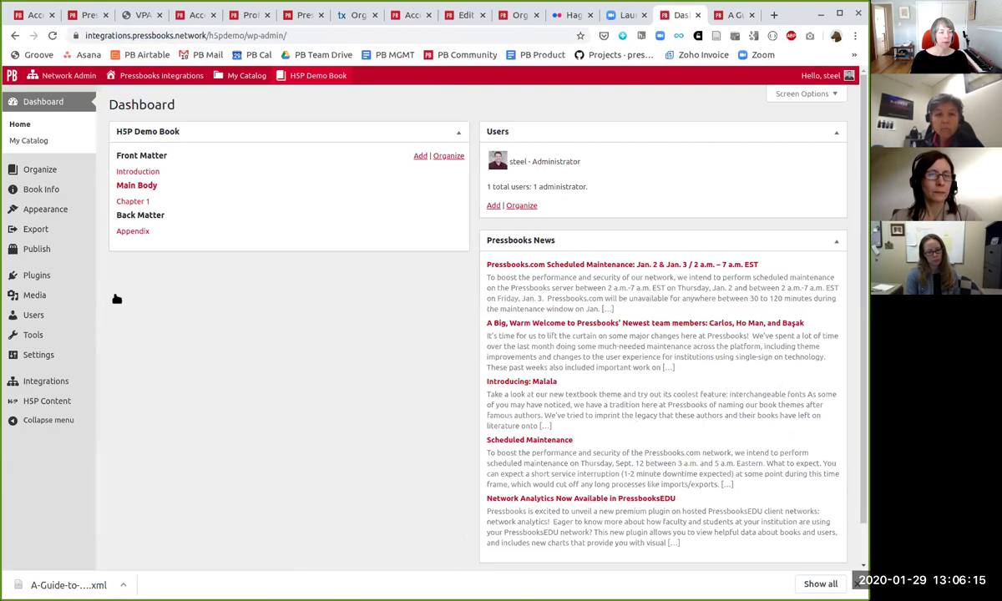
pyautogui.moveTo(69, 325)
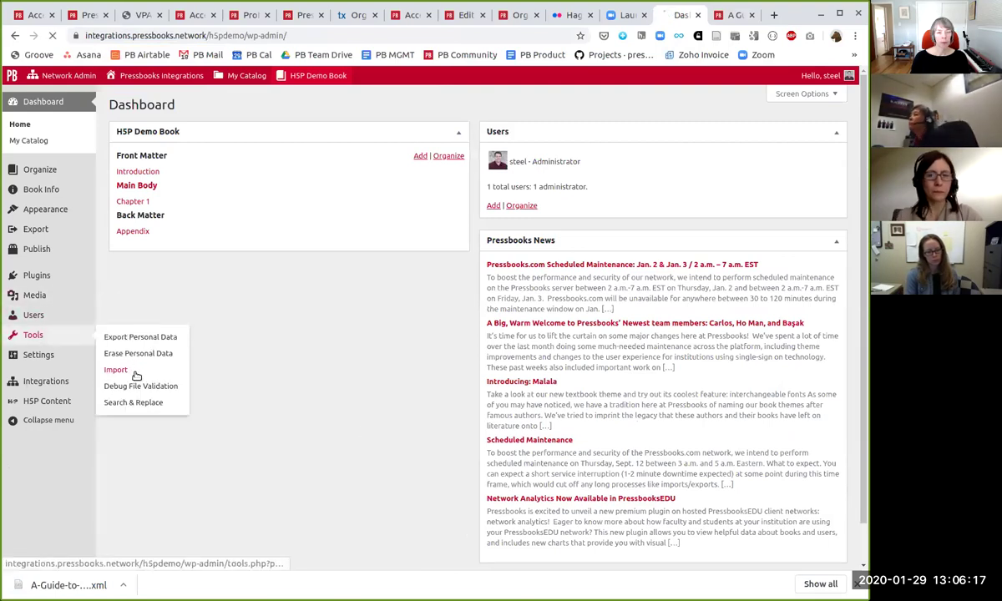
pyautogui.click(136, 376)
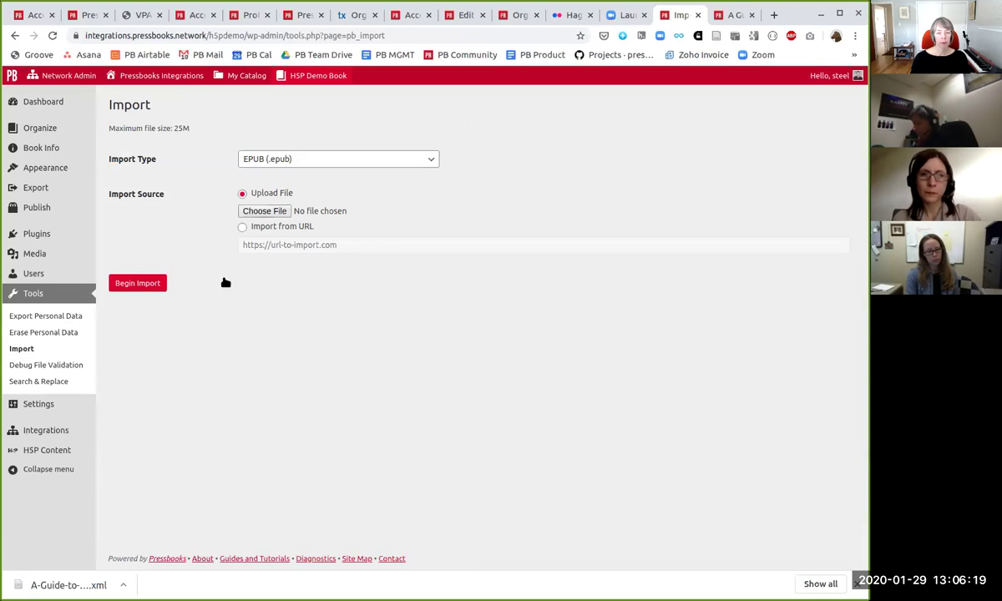
# Step: Begin a Pressbooks/WordPress XML import with the downloaded A-Guide-to-Making-Open-Textbooks-with-Students XML file and review the content list
pyautogui.click(269, 159)
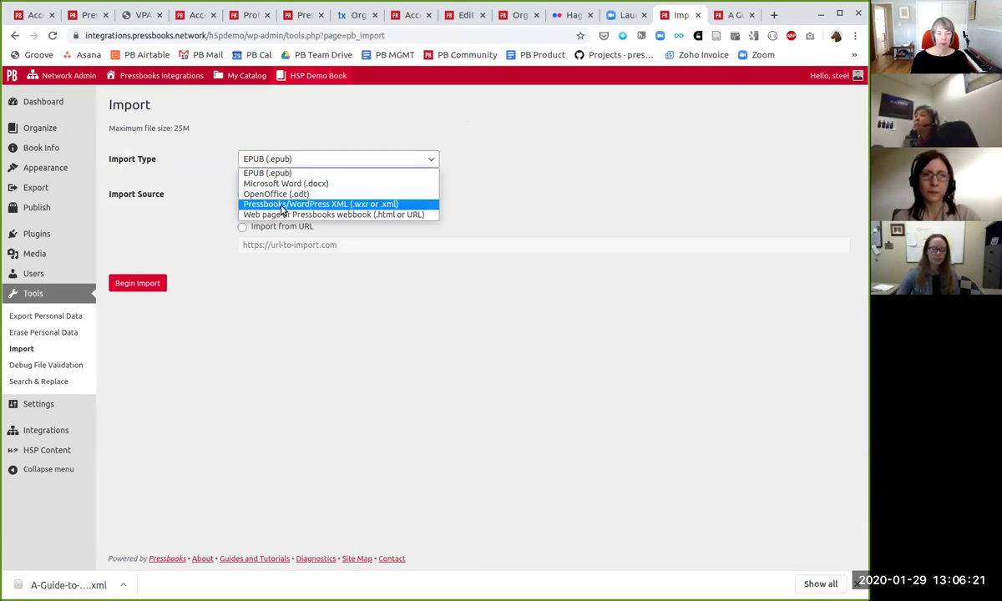
pyautogui.click(282, 206)
pyautogui.moveTo(67, 584); pyautogui.dragTo(259, 210)
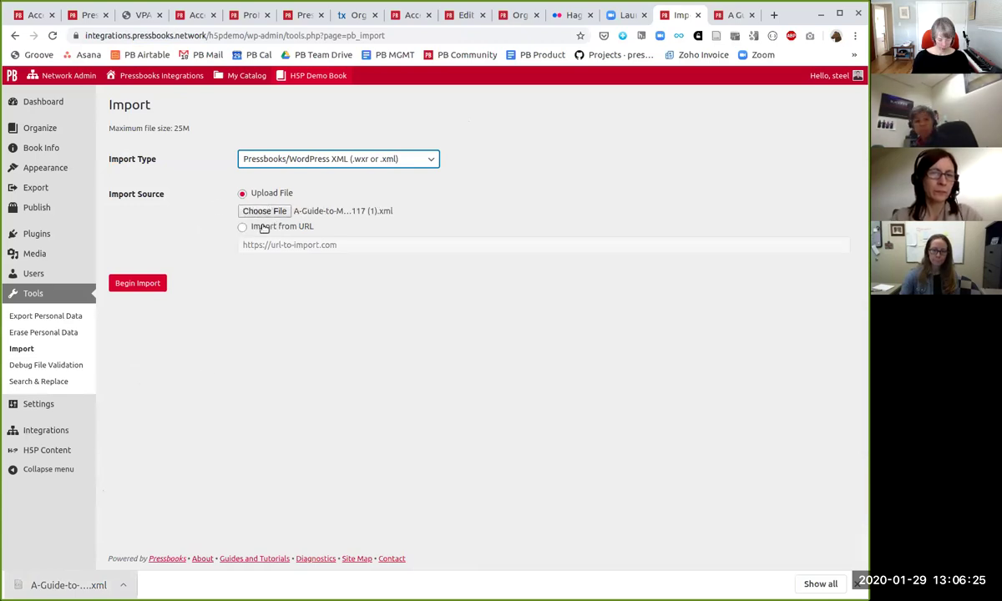
pyautogui.click(137, 284)
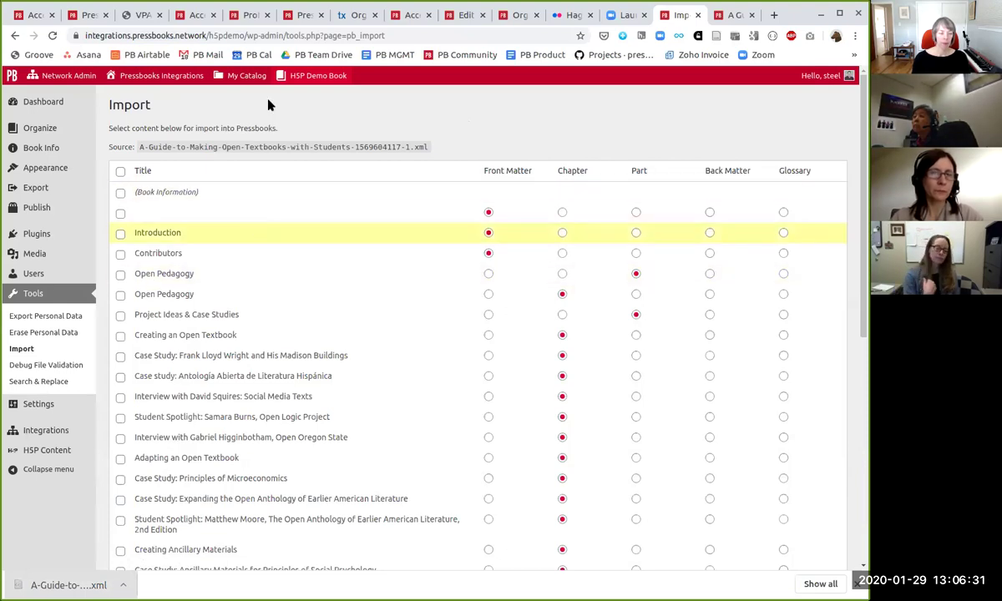
pyautogui.scroll(-5, 254, 228)
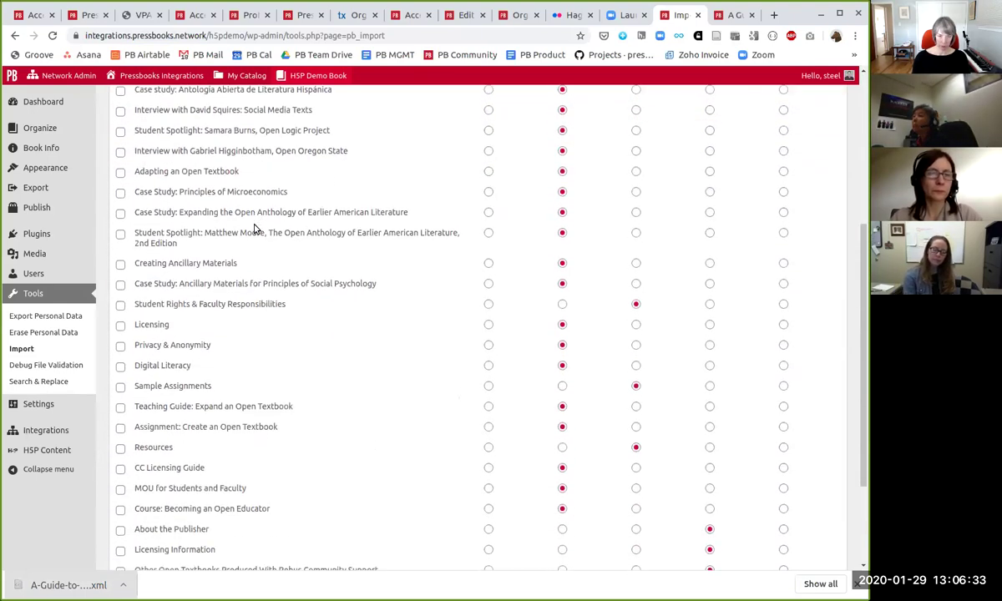
pyautogui.scroll(-2, 255, 228)
pyautogui.scroll(4, 255, 229)
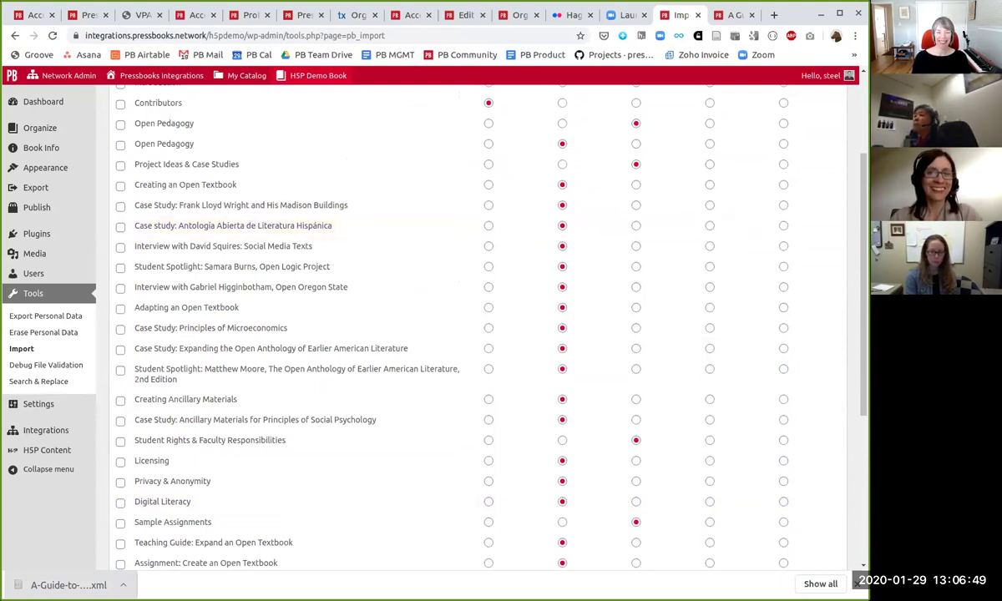
# Step: Abort the pending XML import of A-Guide-to-Making-Open-Textbooks-with-Students and return to the blank import form
pyautogui.click(33, 350)
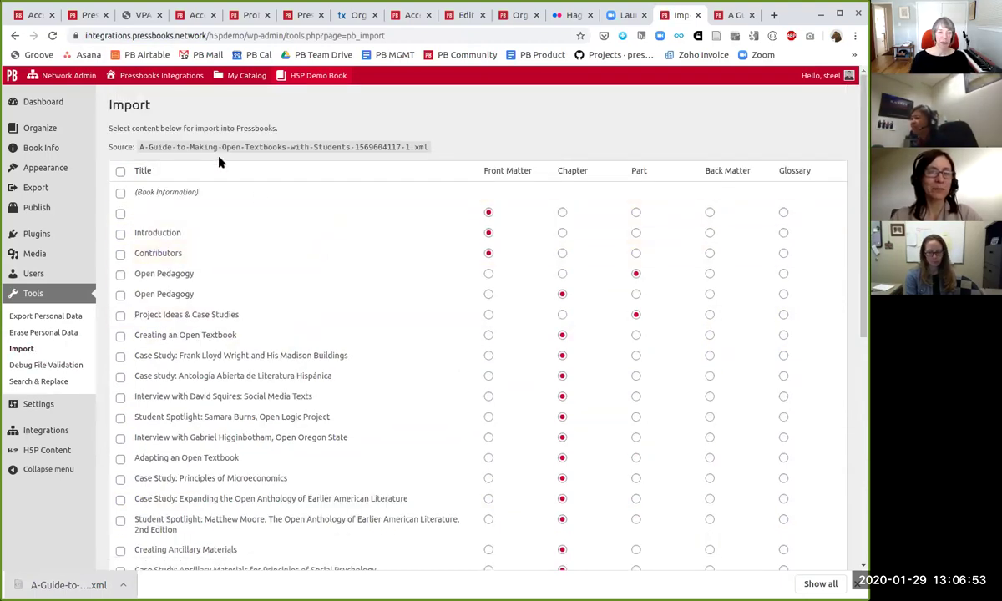
pyautogui.click(35, 351)
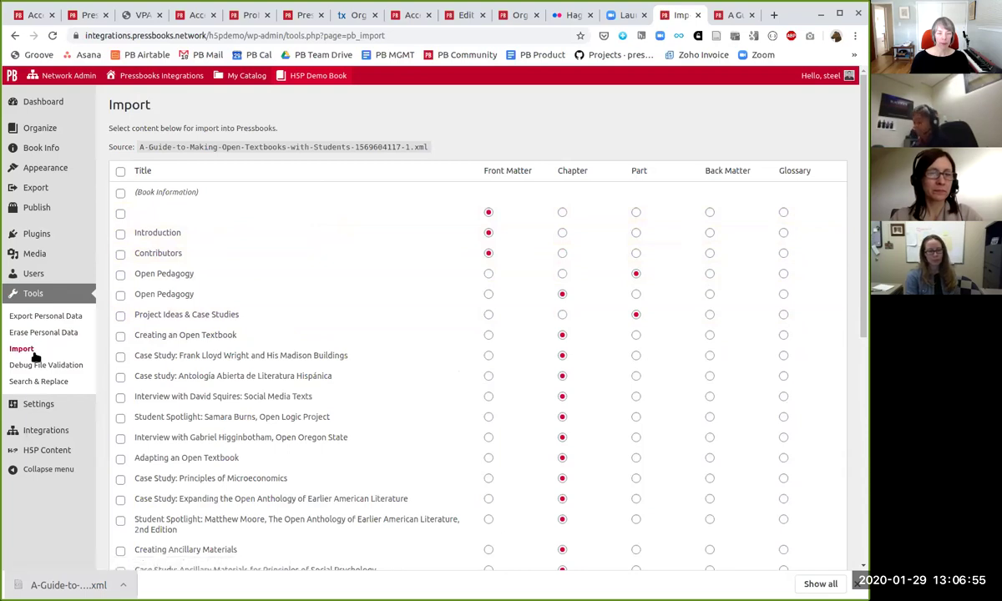
pyautogui.click(15, 36)
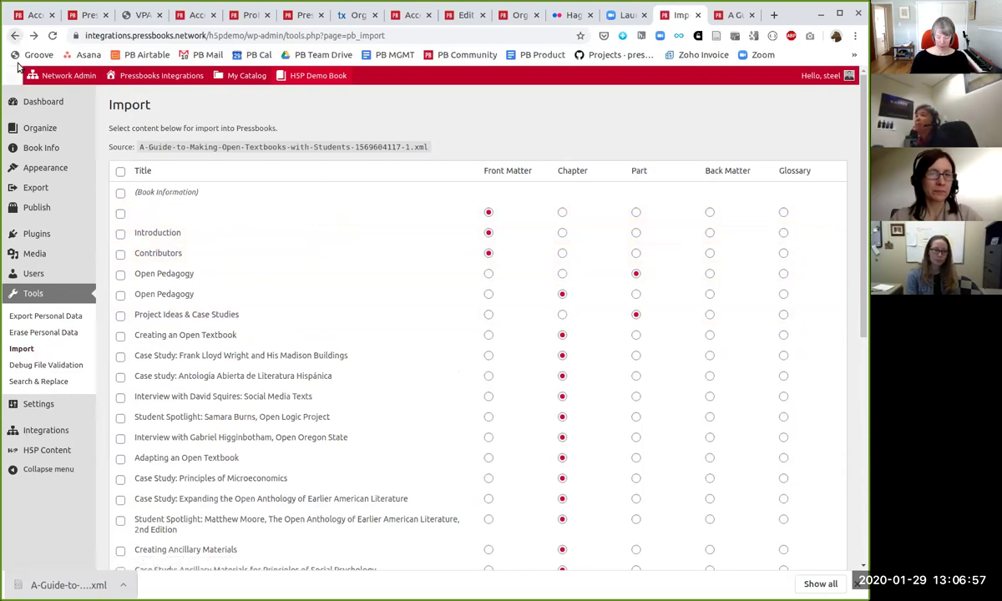
pyautogui.click(34, 318)
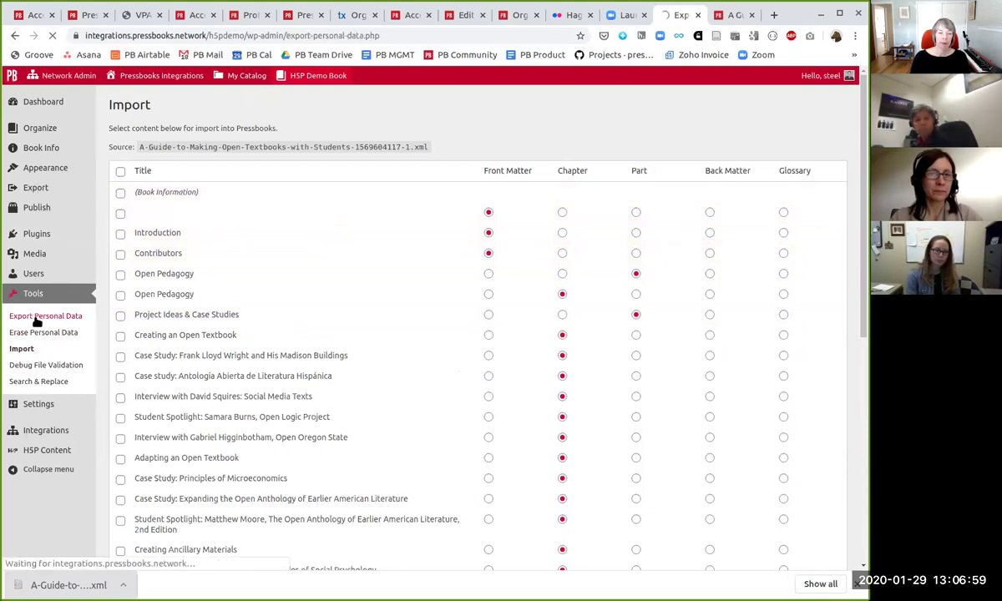
pyautogui.click(22, 351)
pyautogui.scroll(-6, 247, 384)
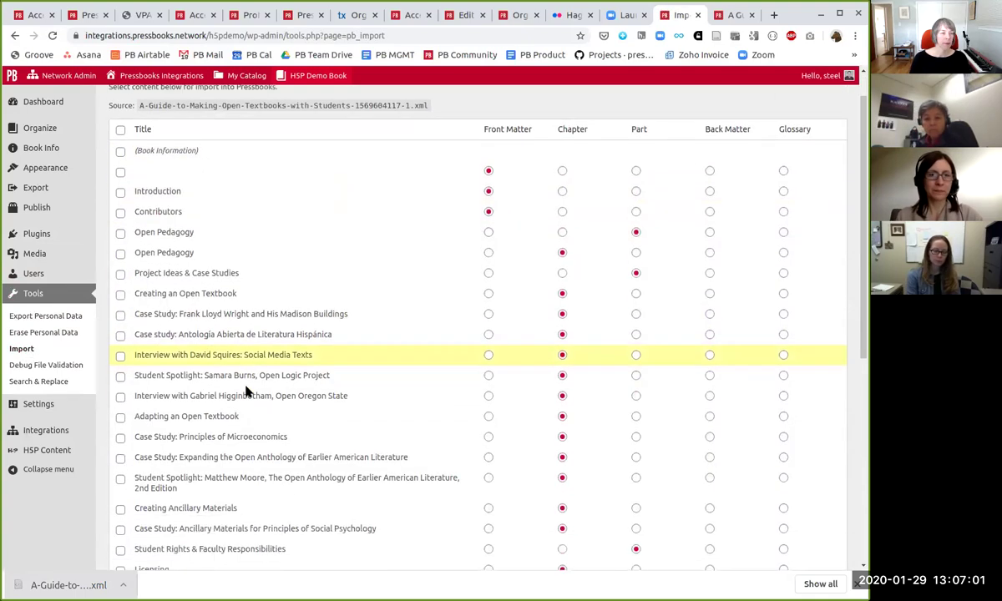
pyautogui.scroll(-1, 242, 392)
pyautogui.click(203, 518)
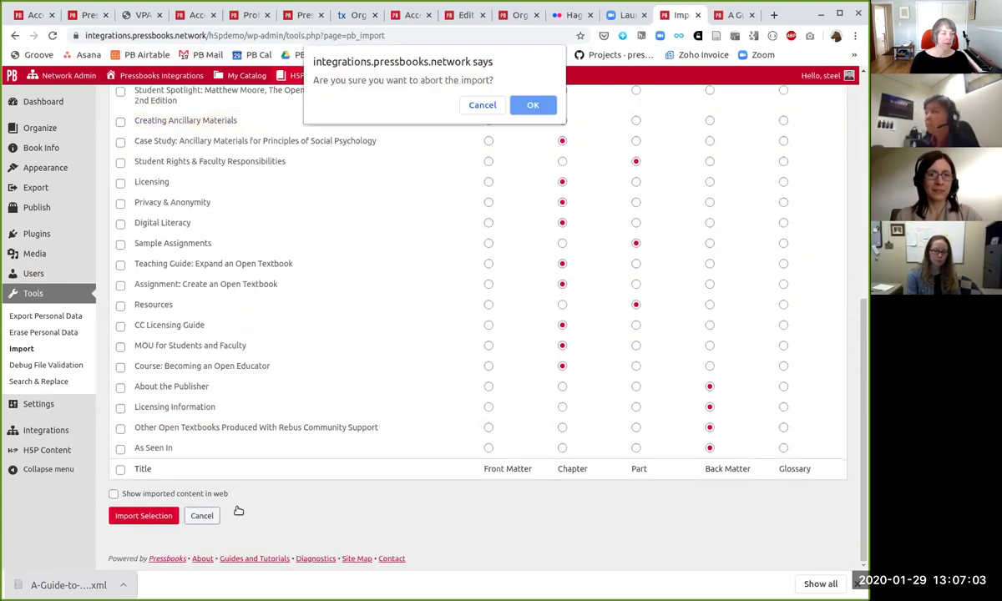
pyautogui.click(531, 106)
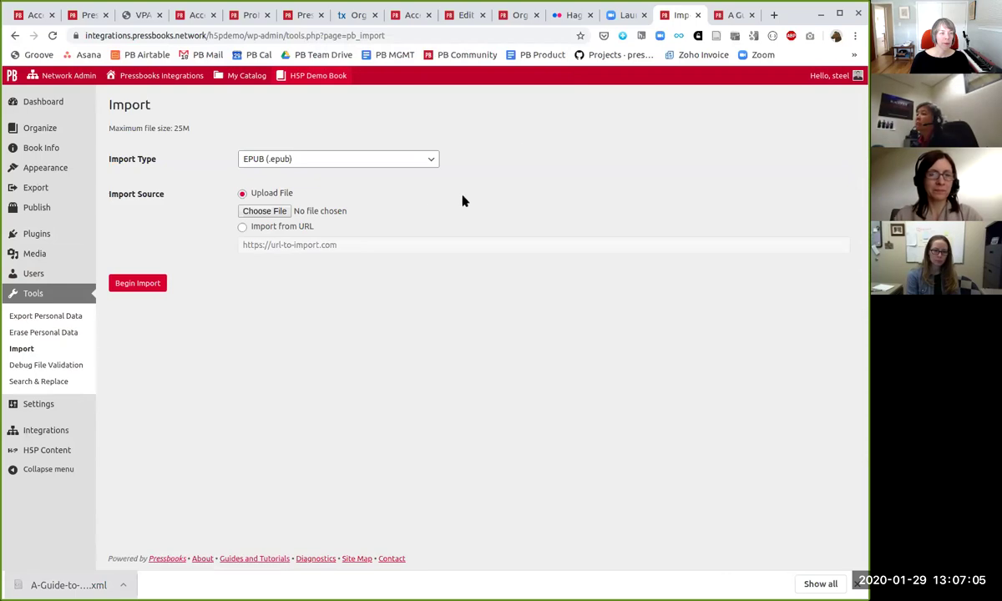
# Step: Set the import type to Web page or Pressbooks webbook (.html or URL) with Import from URL as the source
pyautogui.click(354, 159)
pyautogui.click(333, 213)
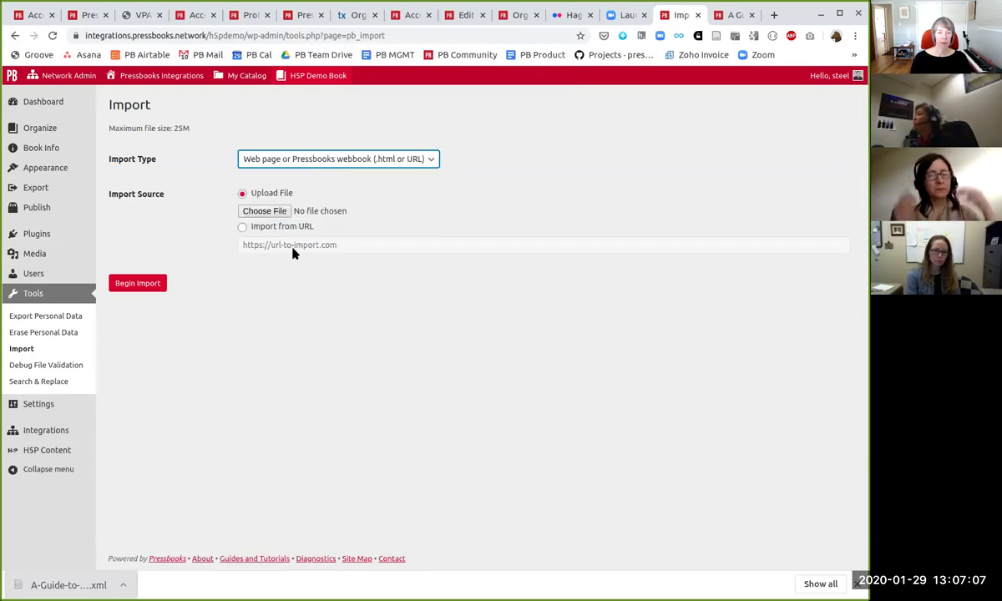
pyautogui.click(253, 247)
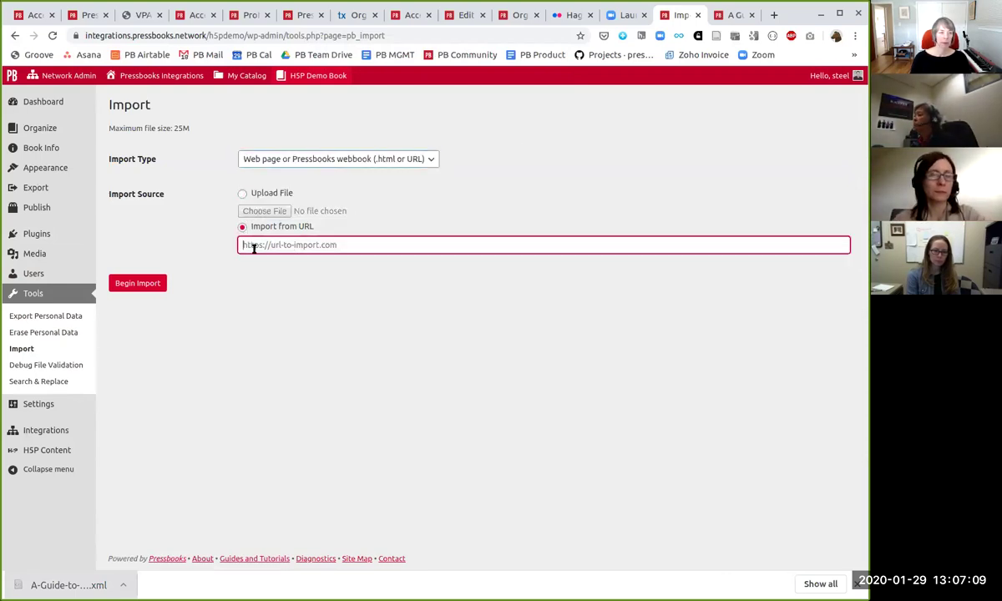
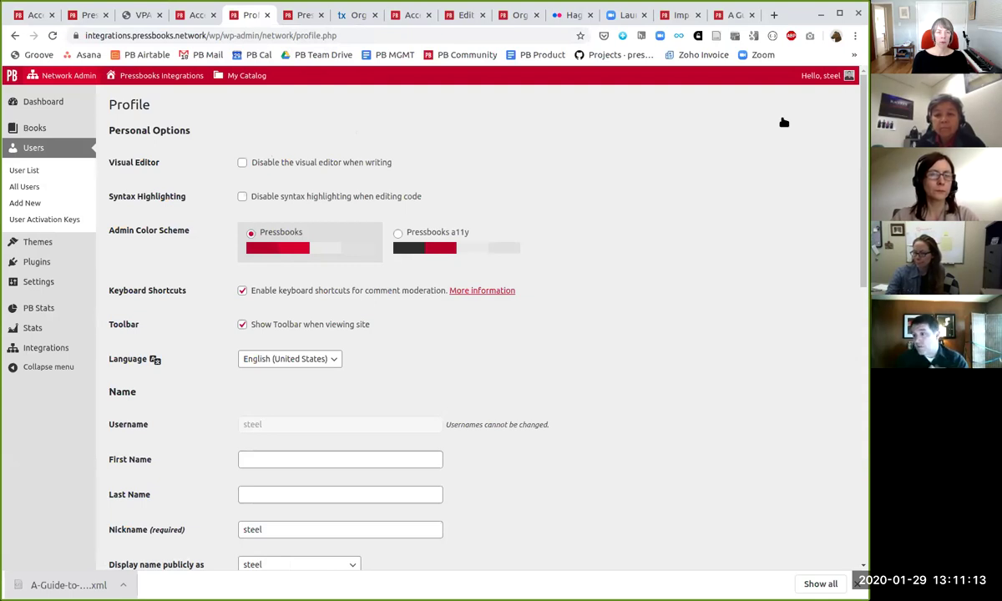
# Step: Disable and re-enable the visual editor in the profile, and switch the admin color scheme to Pressbooks a11y
pyautogui.click(243, 164)
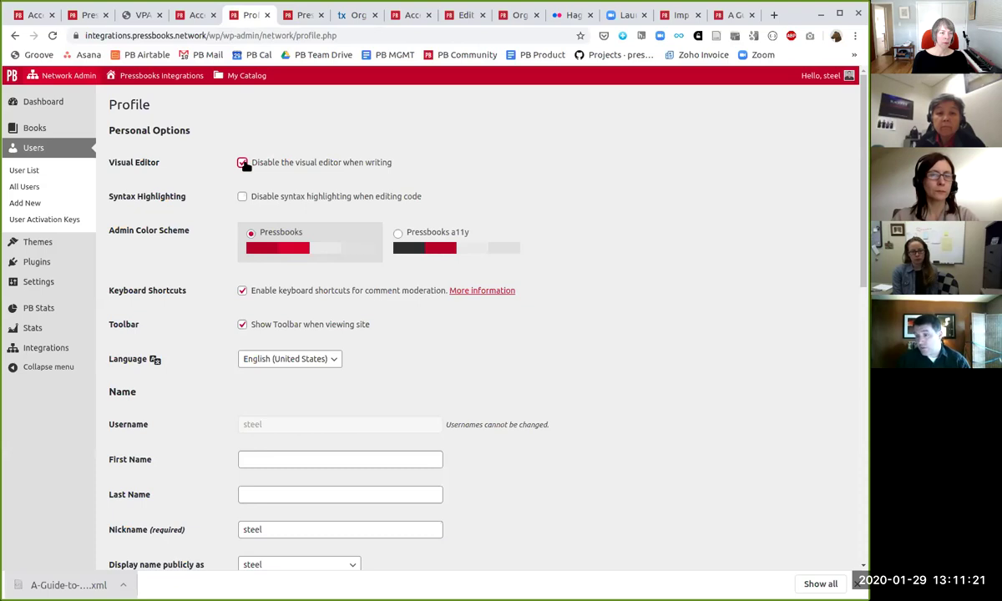
pyautogui.click(243, 164)
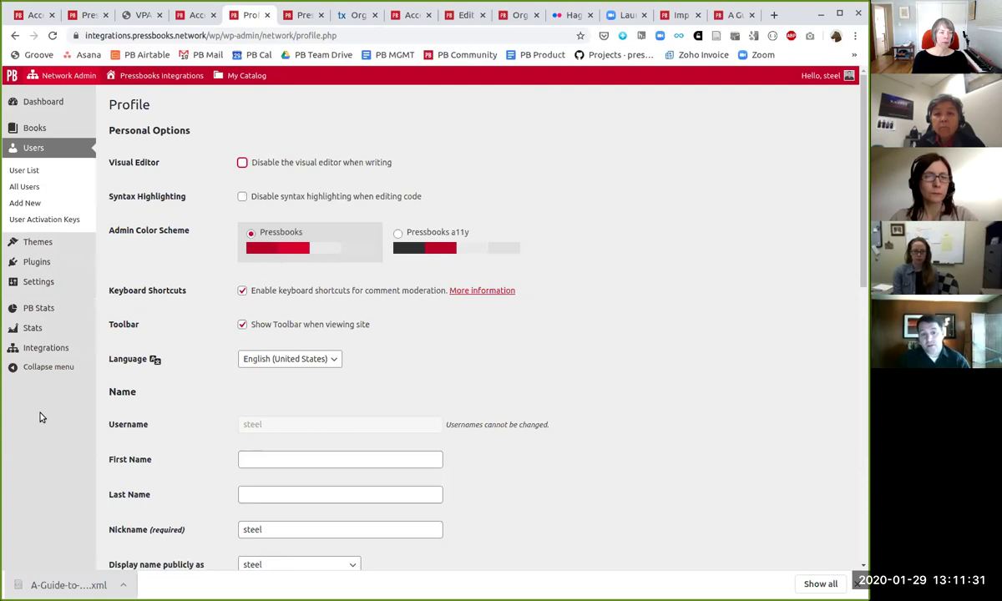
pyautogui.click(398, 235)
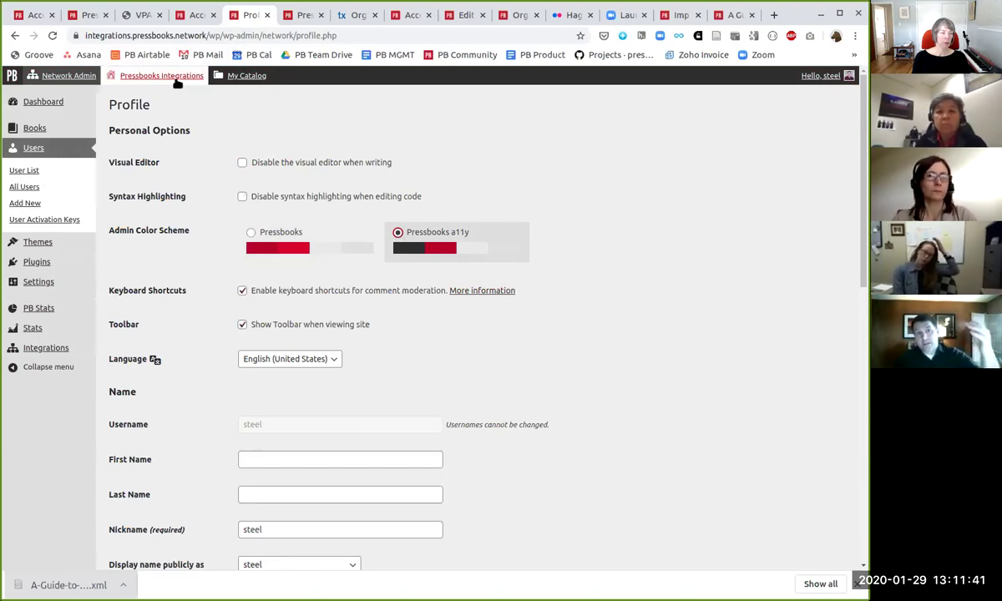
pyautogui.moveTo(182, 86)
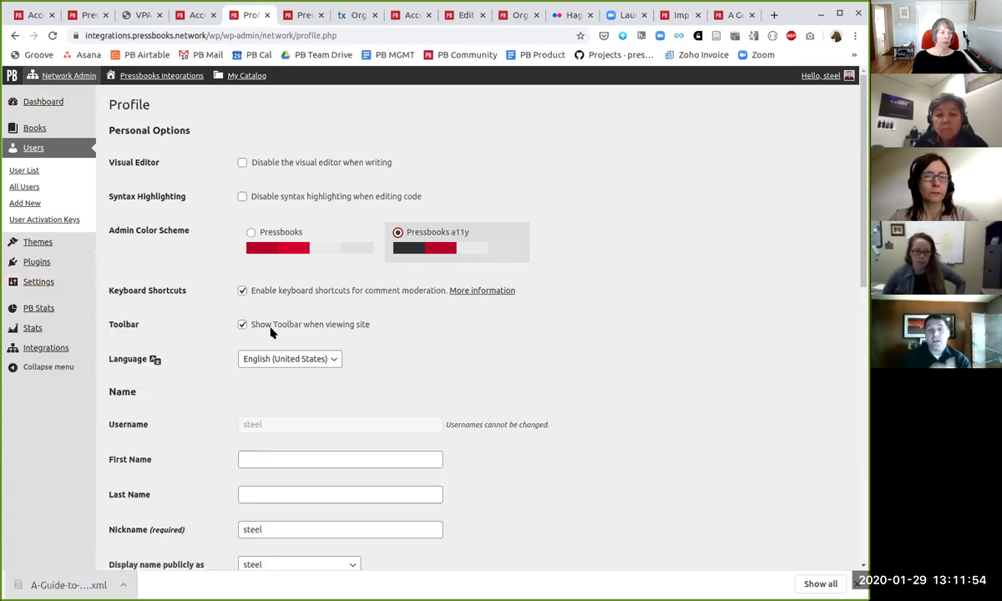
pyautogui.click(292, 238)
pyautogui.click(423, 238)
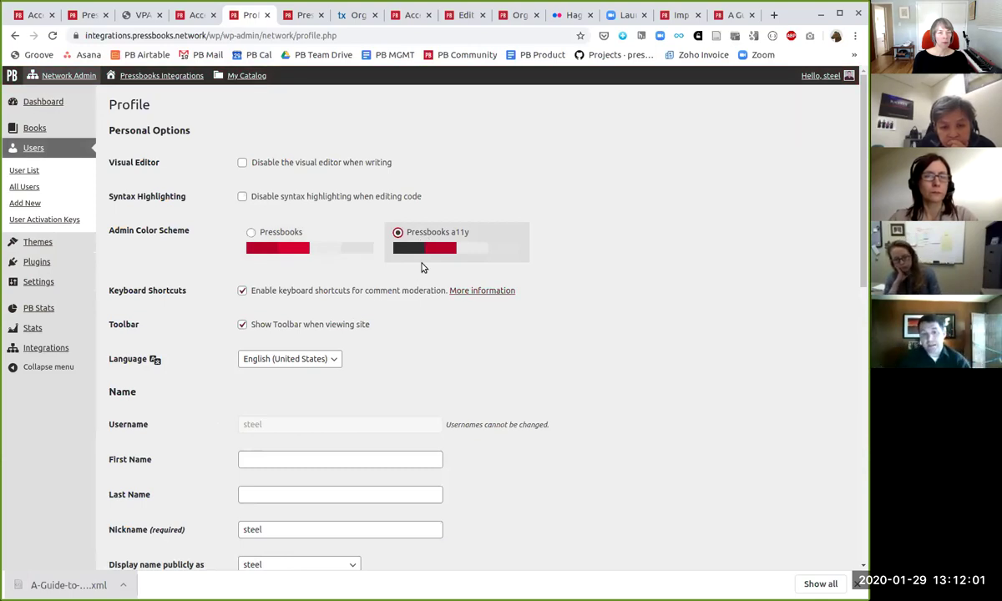
# Step: Set the profile language to Français, update the profile and check the translated admin menus
pyautogui.scroll(-2, 419, 357)
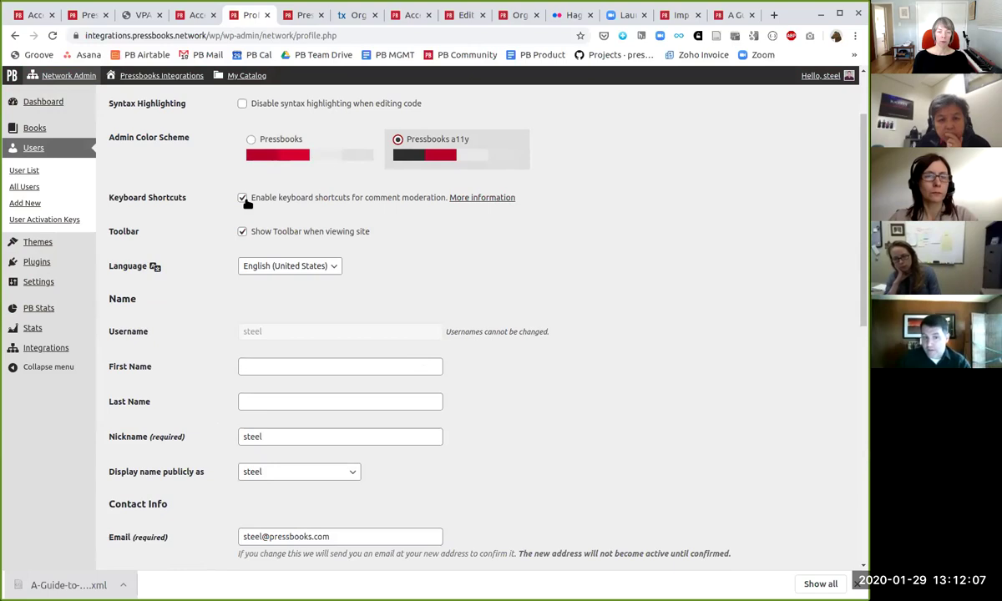
pyautogui.click(329, 265)
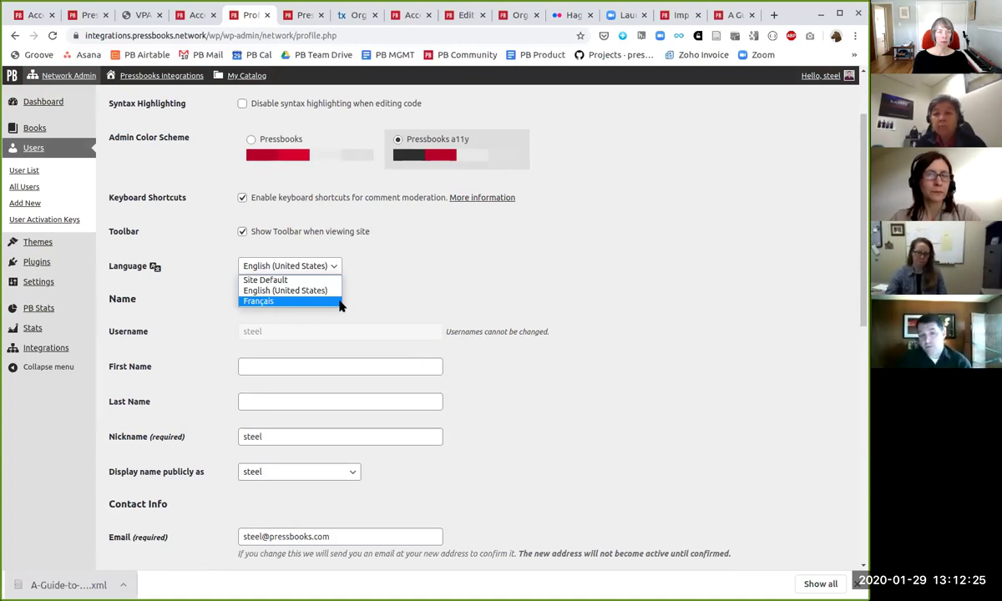
pyautogui.click(328, 301)
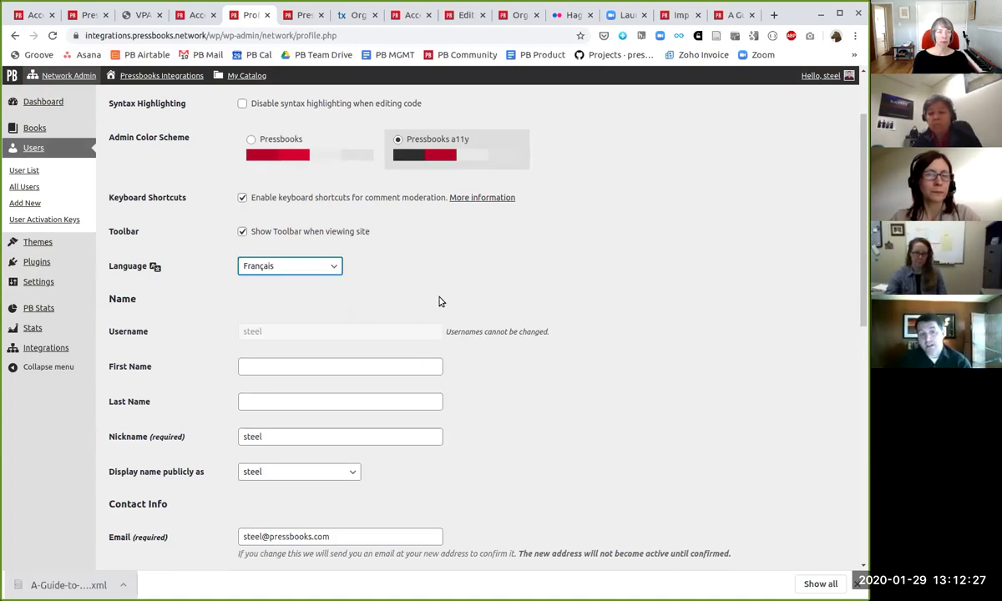
pyautogui.scroll(-2, 317, 294)
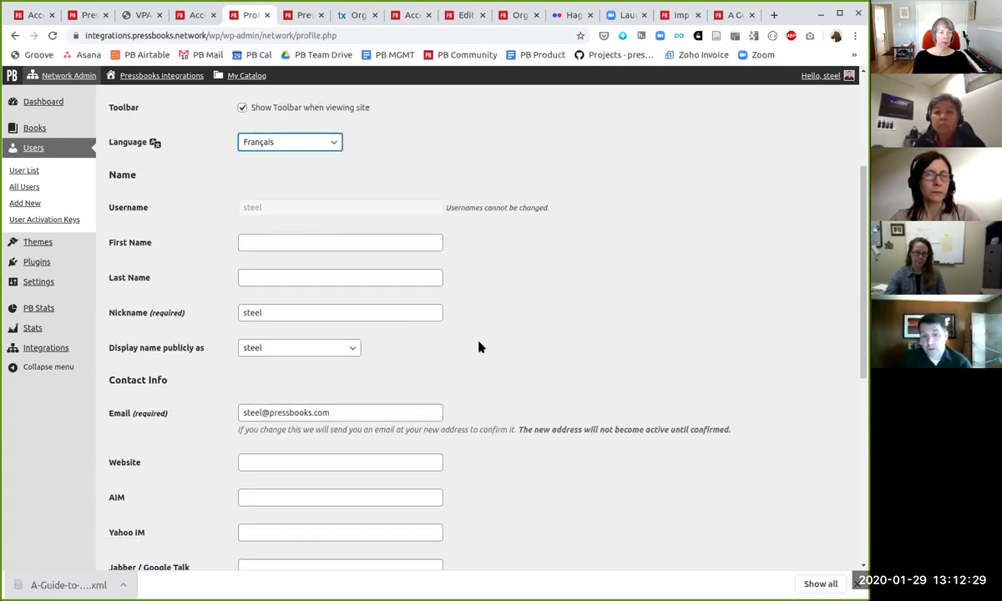
pyautogui.scroll(3, 600, 389)
pyautogui.scroll(-10, 610, 299)
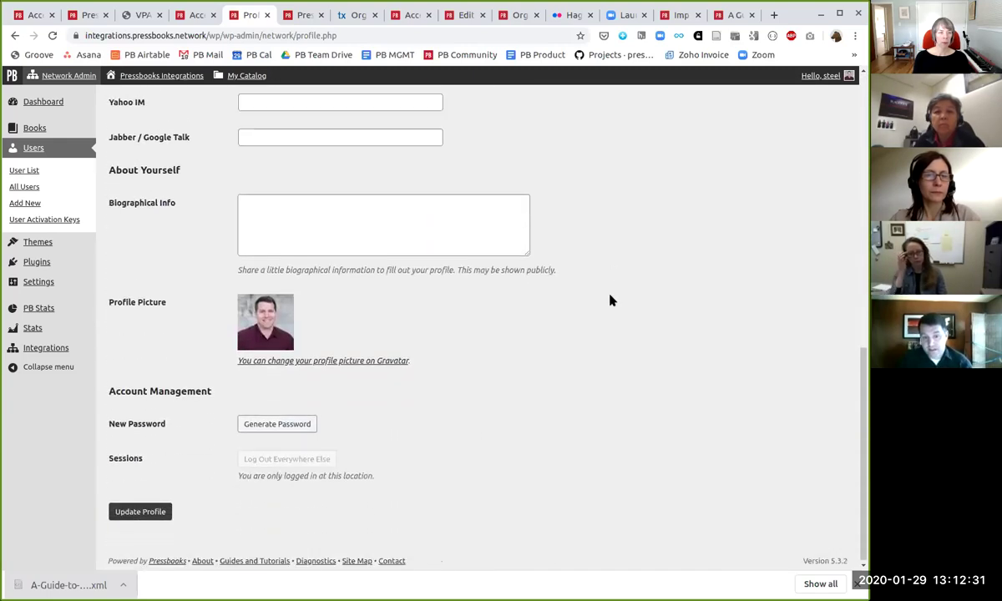
pyautogui.click(140, 509)
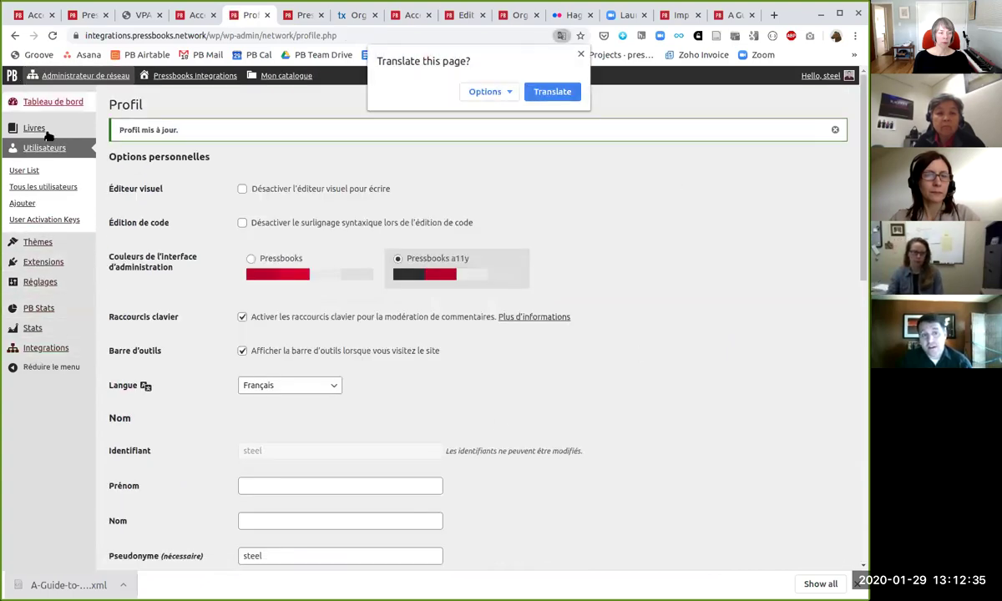
pyautogui.click(581, 56)
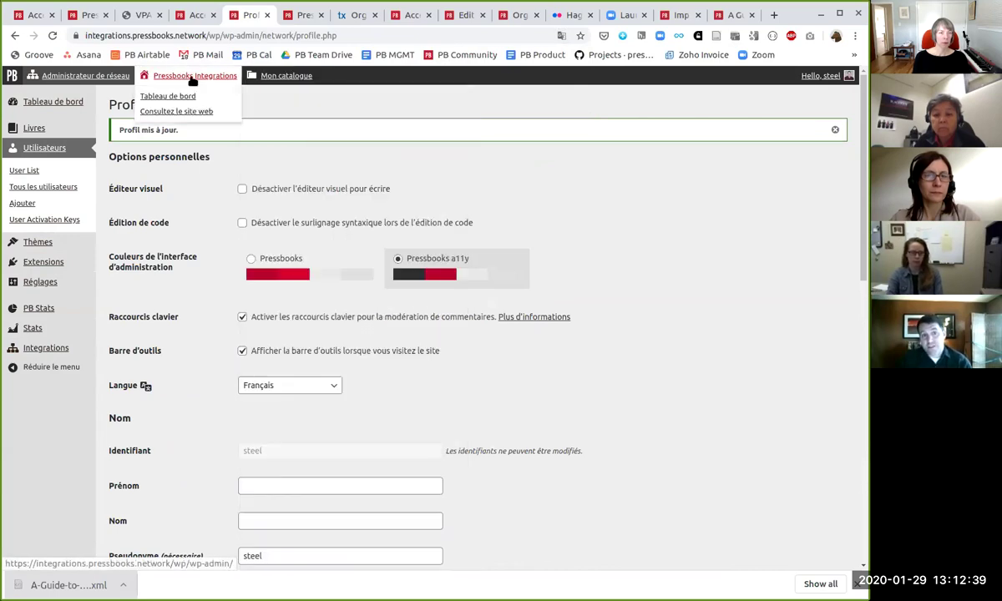
pyautogui.moveTo(73, 78)
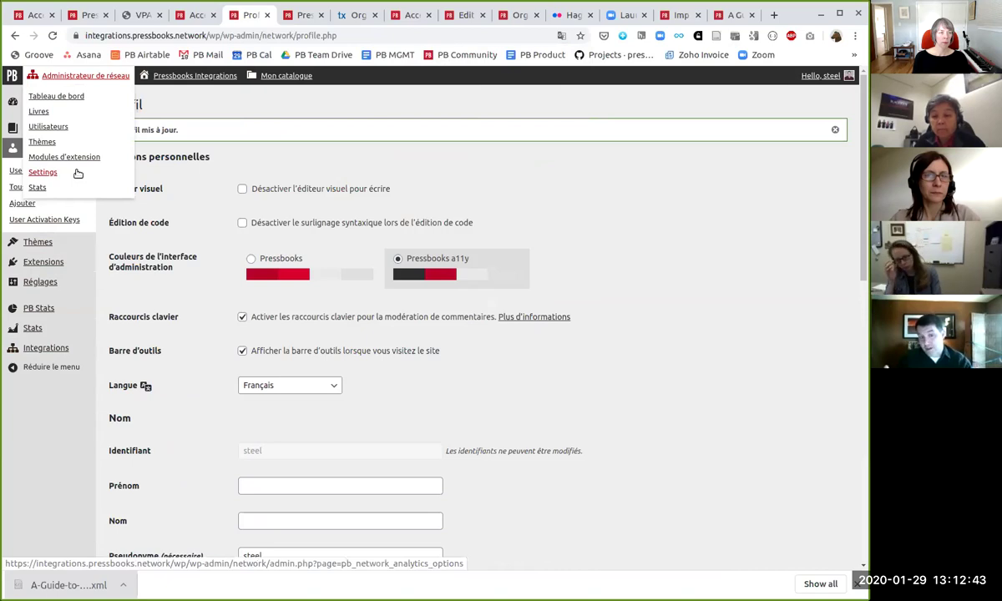
# Step: Save the profile with English (United States) as its language and select the Pressbooks admin color scheme
pyautogui.click(280, 387)
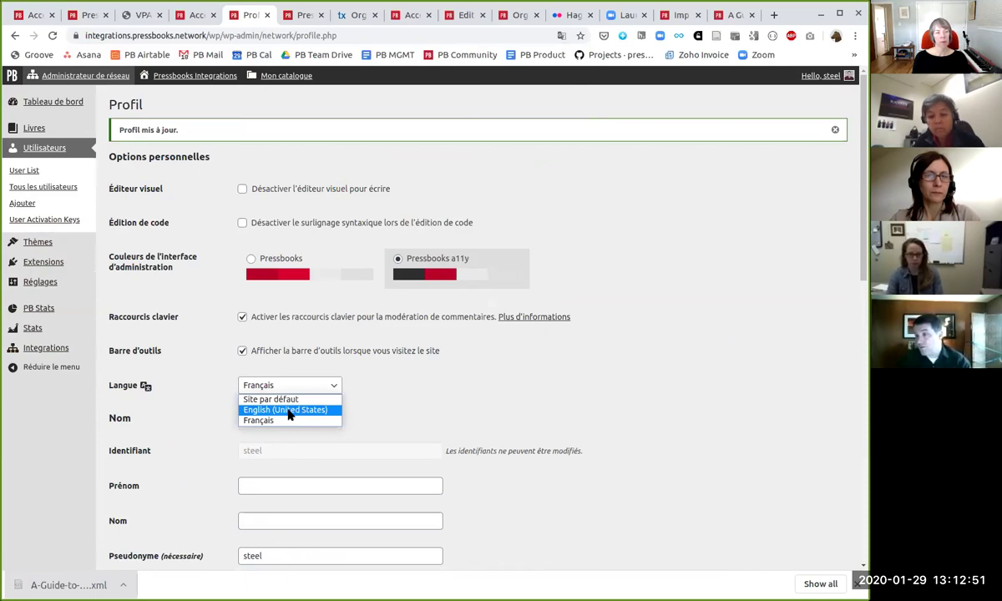
pyautogui.click(290, 415)
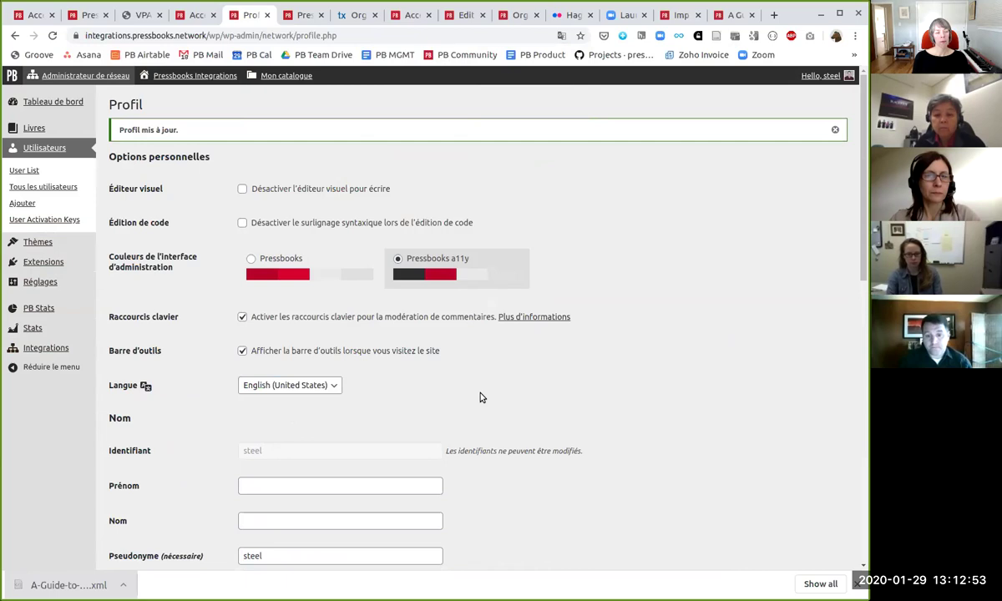
pyautogui.scroll(-3, 496, 385)
pyautogui.scroll(-5, 495, 385)
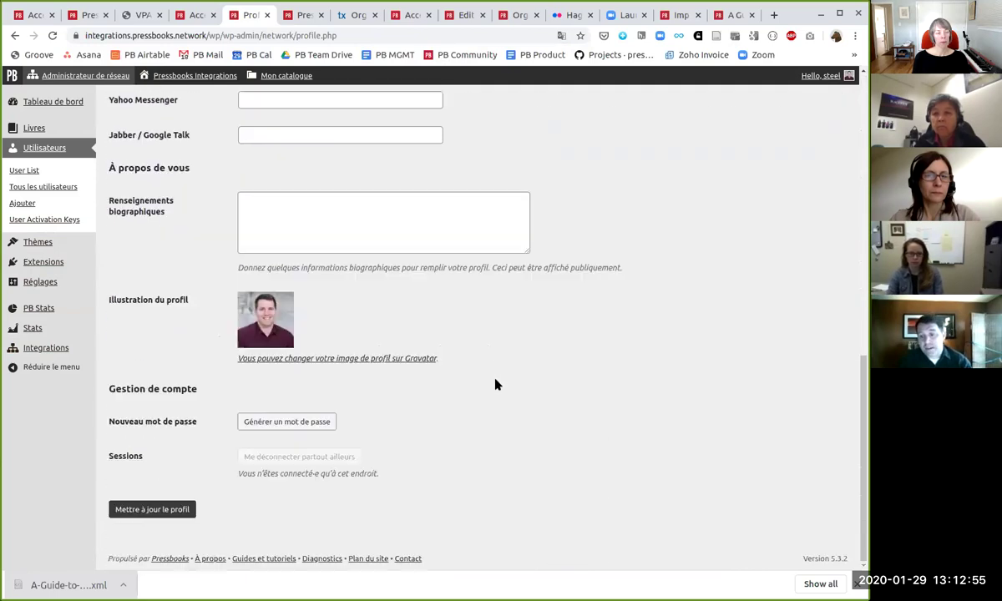
pyautogui.click(167, 511)
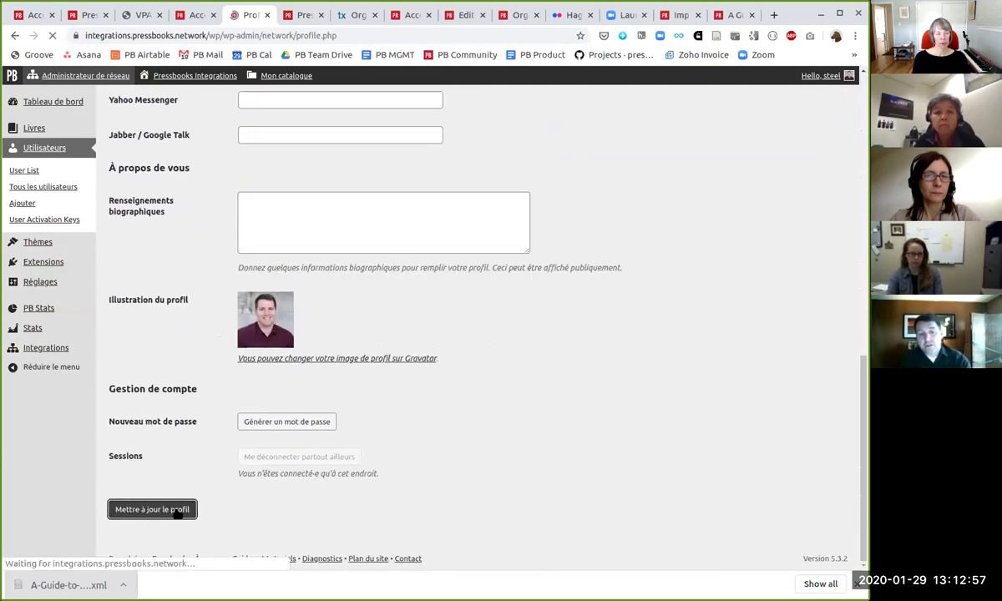
pyautogui.click(251, 260)
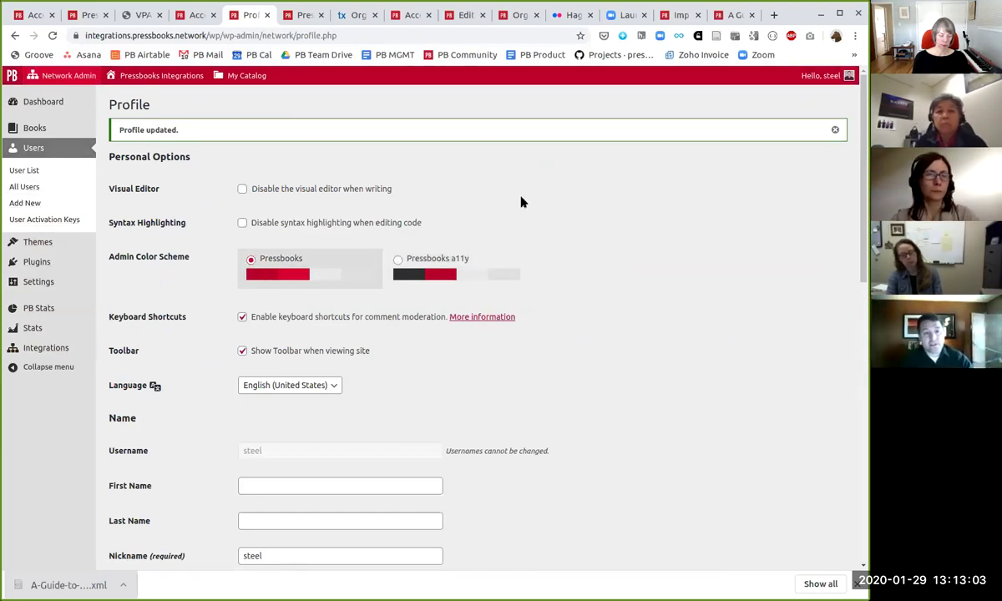
# Step: Open the Site Map linked below the profile form and look through its full list of admin links
pyautogui.moveTo(80, 83)
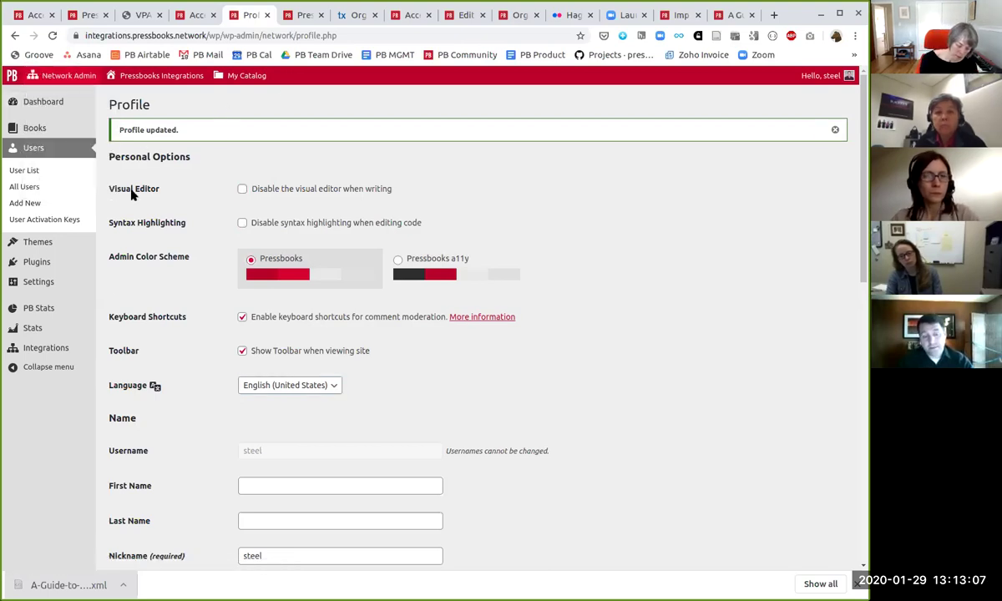
pyautogui.scroll(-1, 114, 284)
pyautogui.scroll(-10, 114, 284)
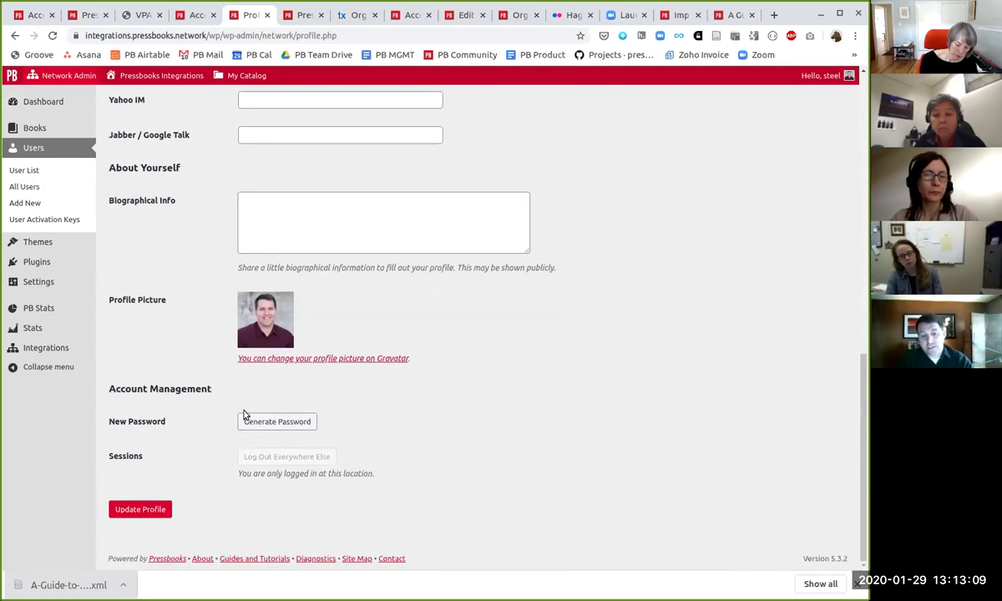
pyautogui.click(356, 559)
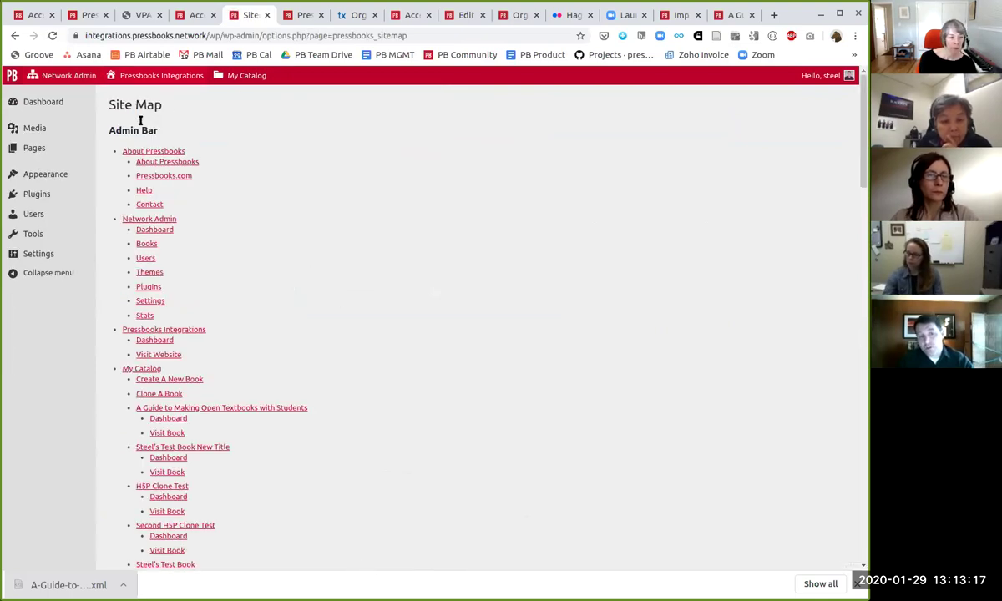
pyautogui.moveTo(38, 79)
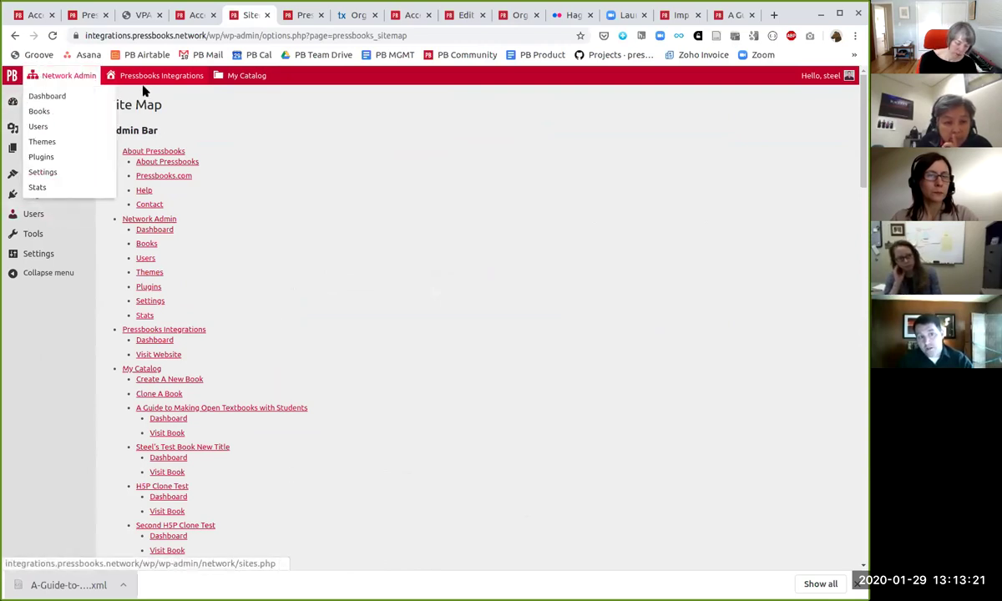
pyautogui.moveTo(65, 107)
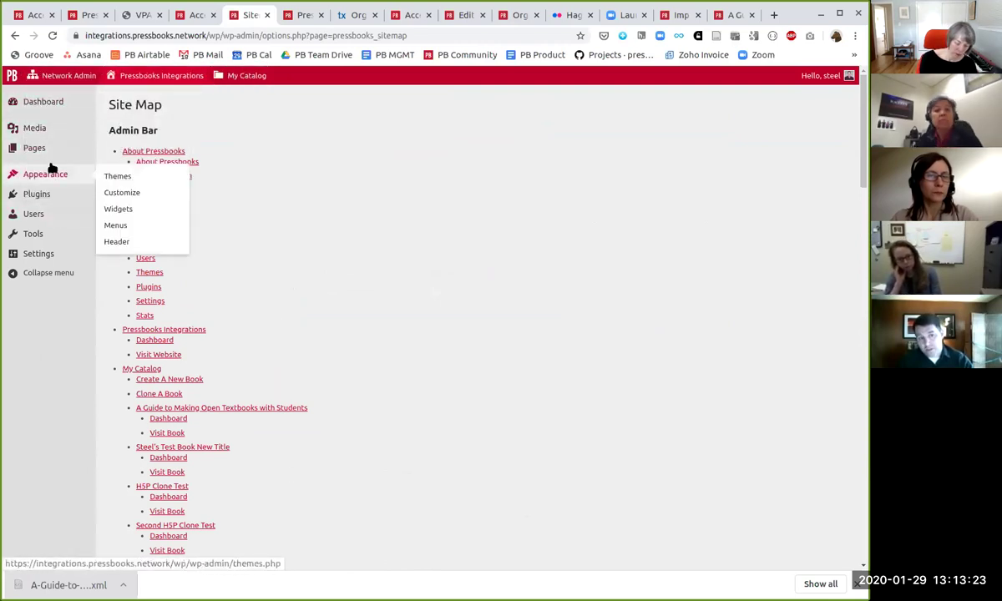
pyautogui.scroll(-2, 273, 251)
pyautogui.scroll(-12, 273, 251)
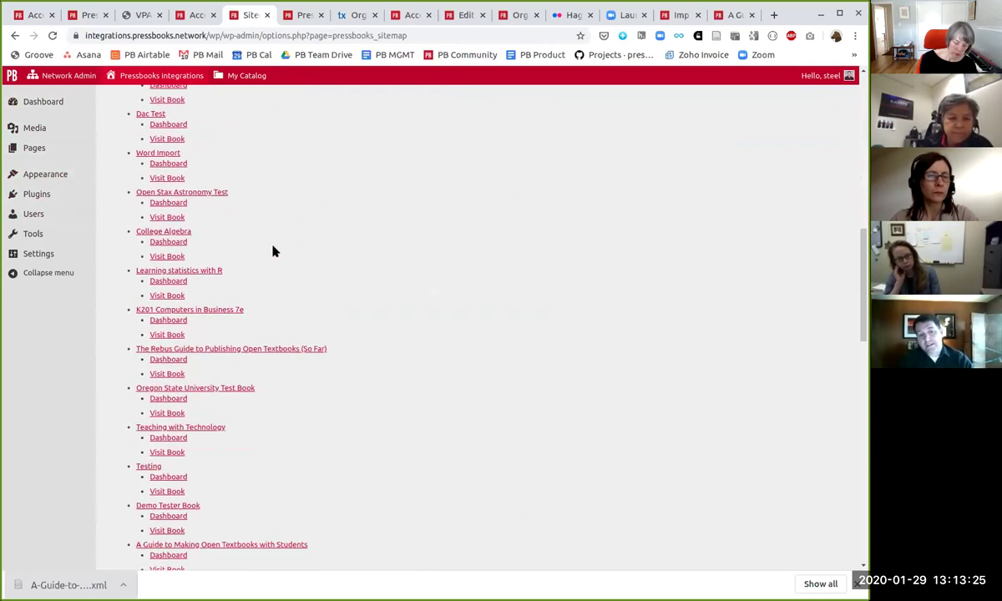
pyautogui.scroll(-5, 273, 251)
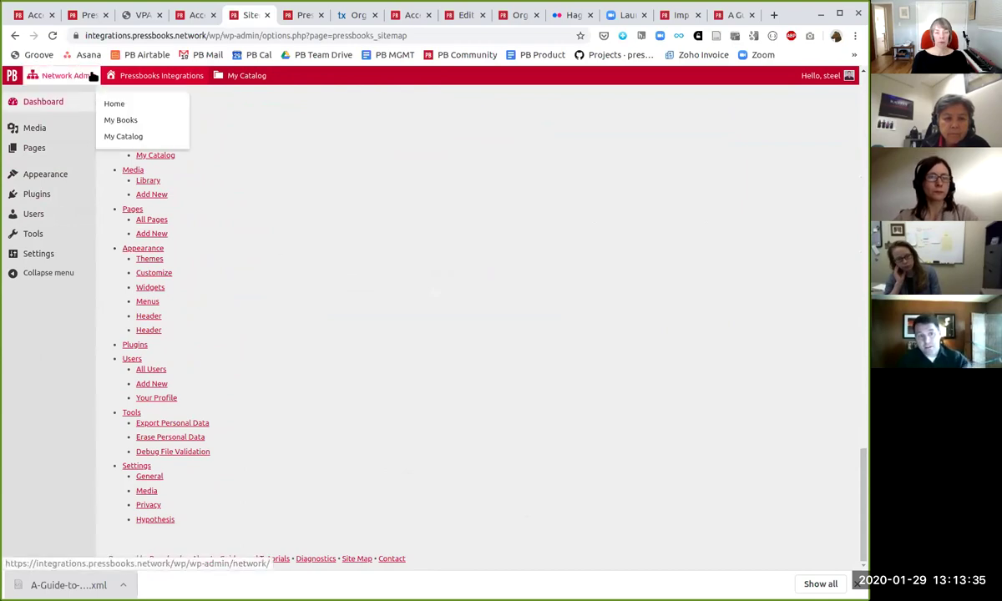
# Step: Review the blog post on Pressbooks in French and the translation progress by project language on the Transifex dashboard
pyautogui.moveTo(142, 75)
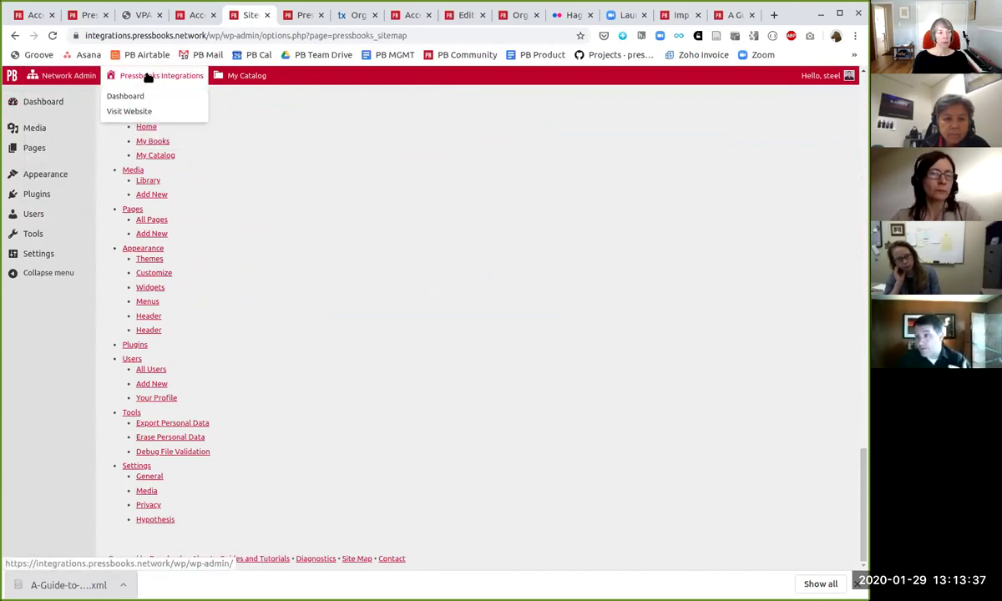
pyautogui.click(302, 17)
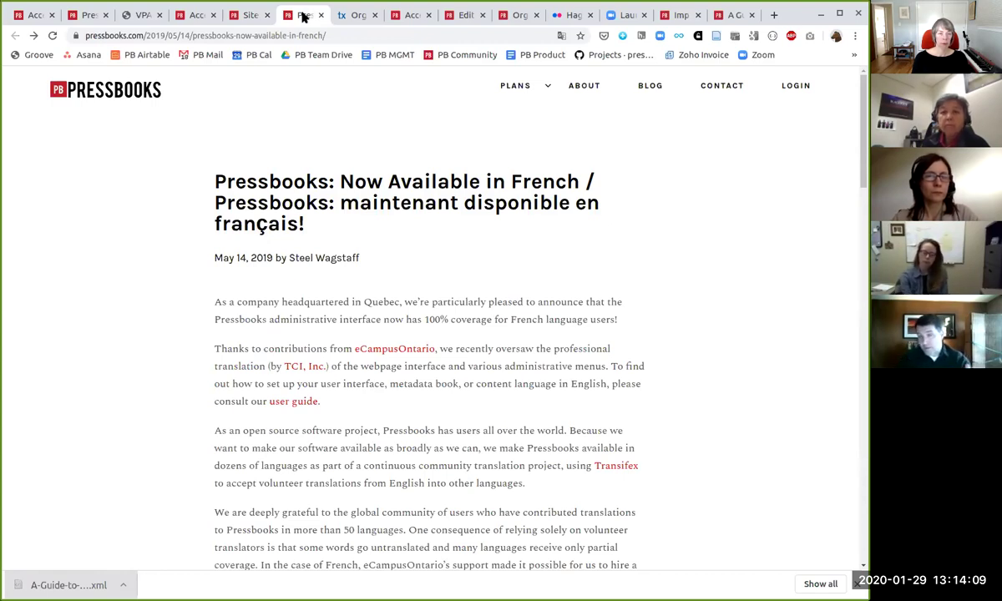
pyautogui.click(343, 16)
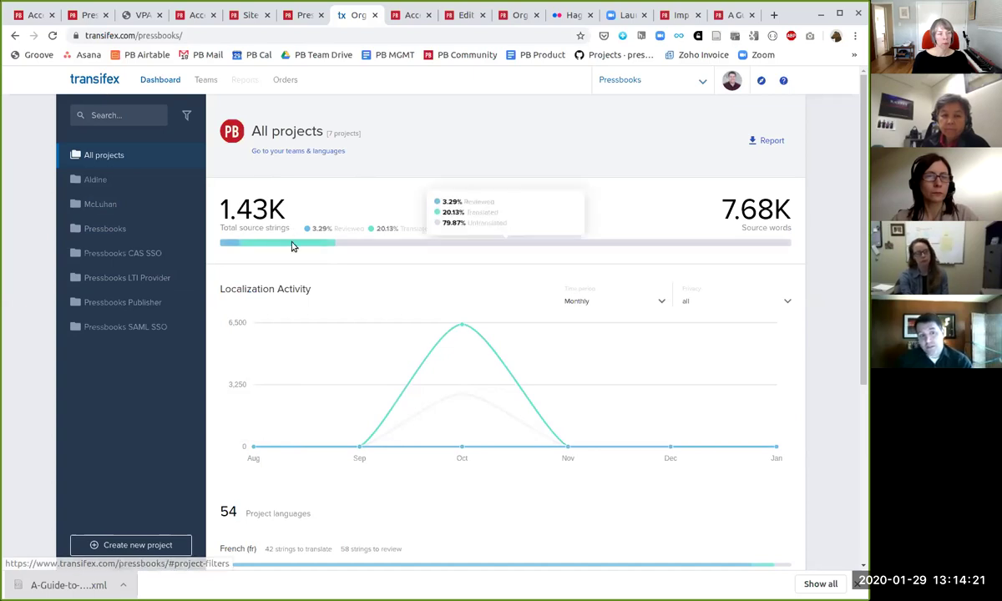
pyautogui.scroll(-1, 300, 250)
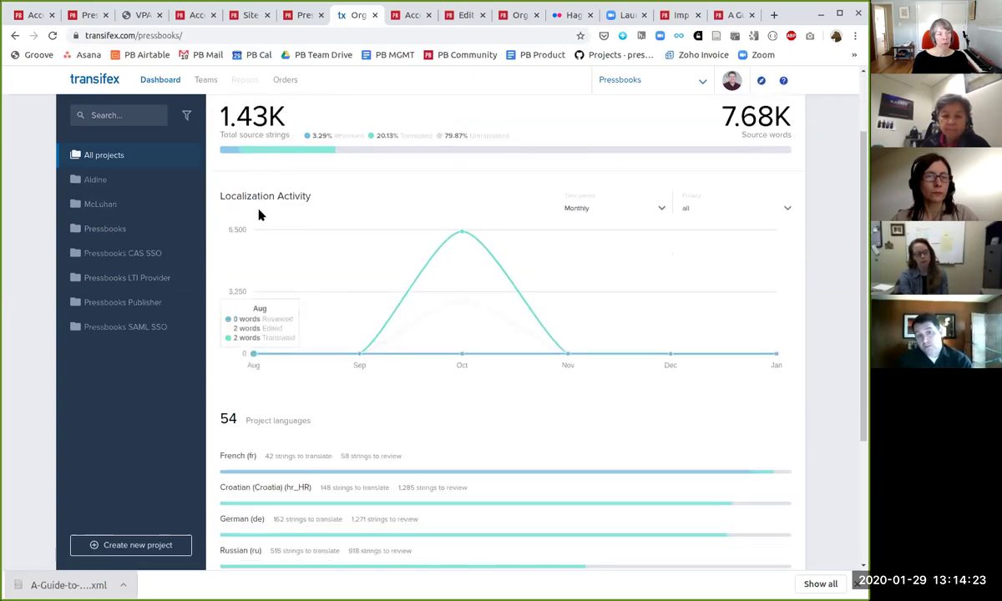
pyautogui.scroll(-3, 275, 251)
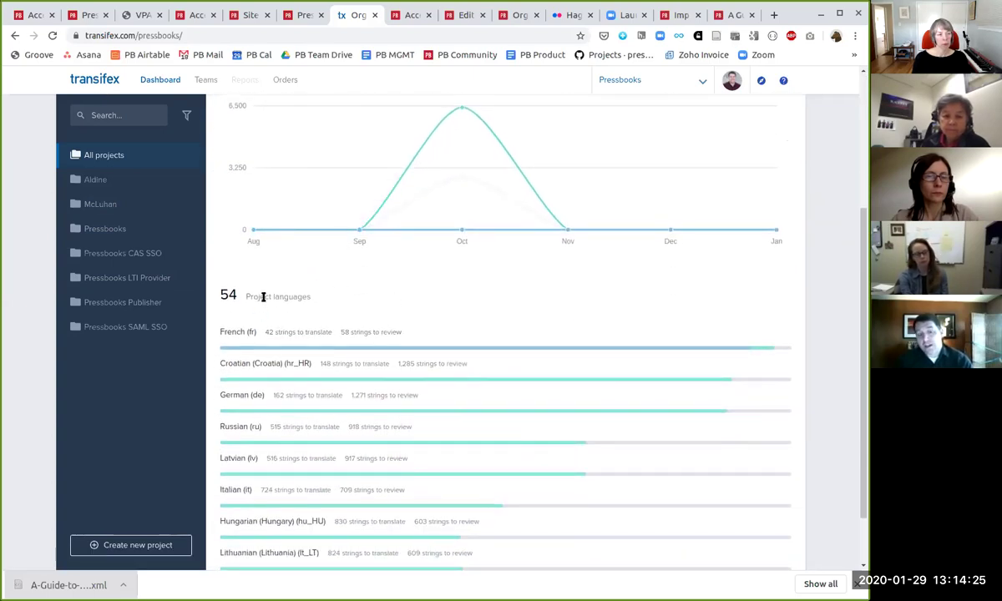
pyautogui.scroll(-2, 264, 294)
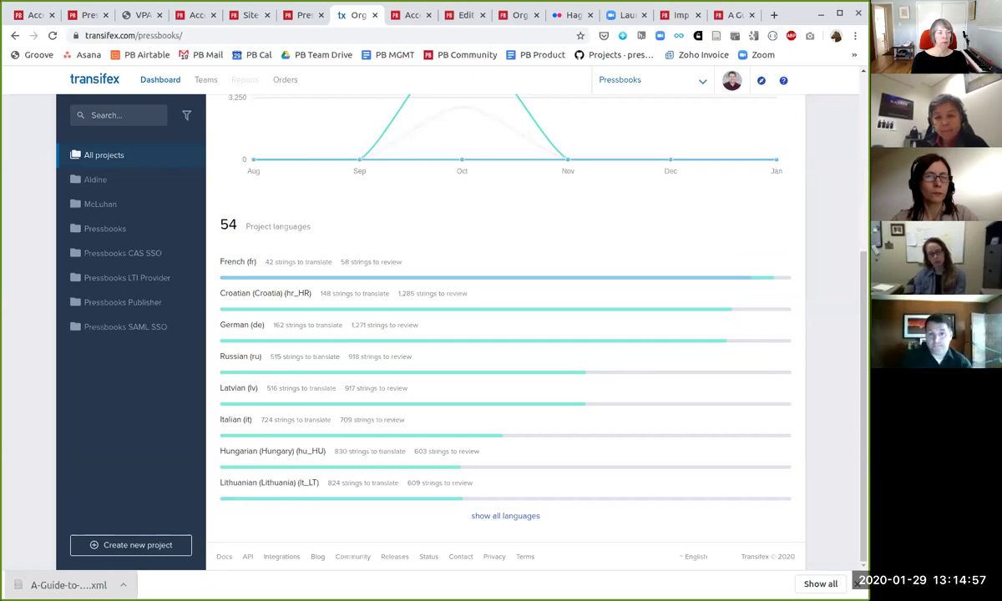
# Step: Close the Transifex, French announcement and open textbook guide pages, glancing over the Accessibility Toolkit book page in between
pyautogui.click(374, 15)
pyautogui.click(321, 16)
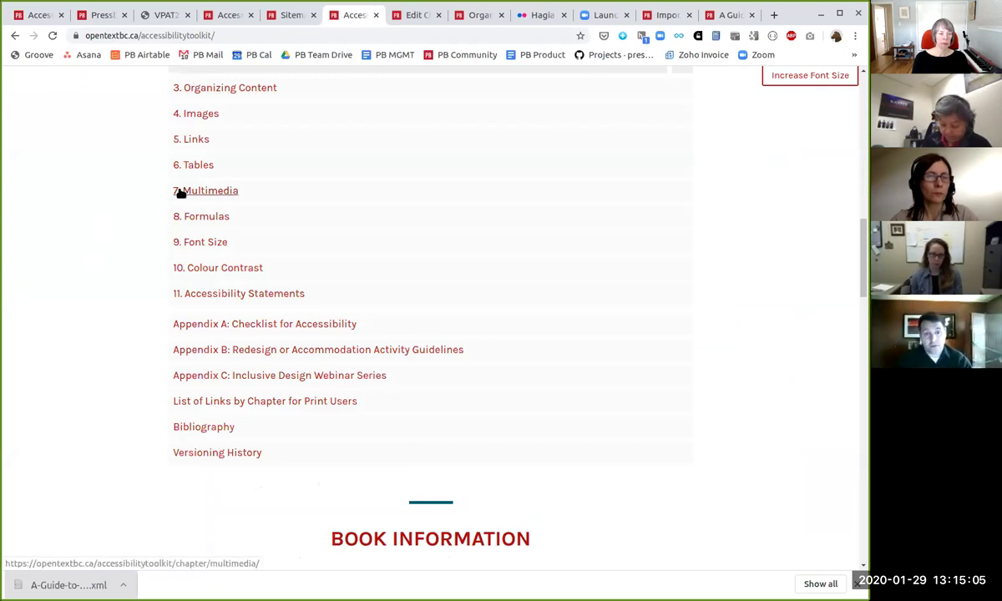
pyautogui.scroll(10, 171, 192)
pyautogui.scroll(3, 156, 201)
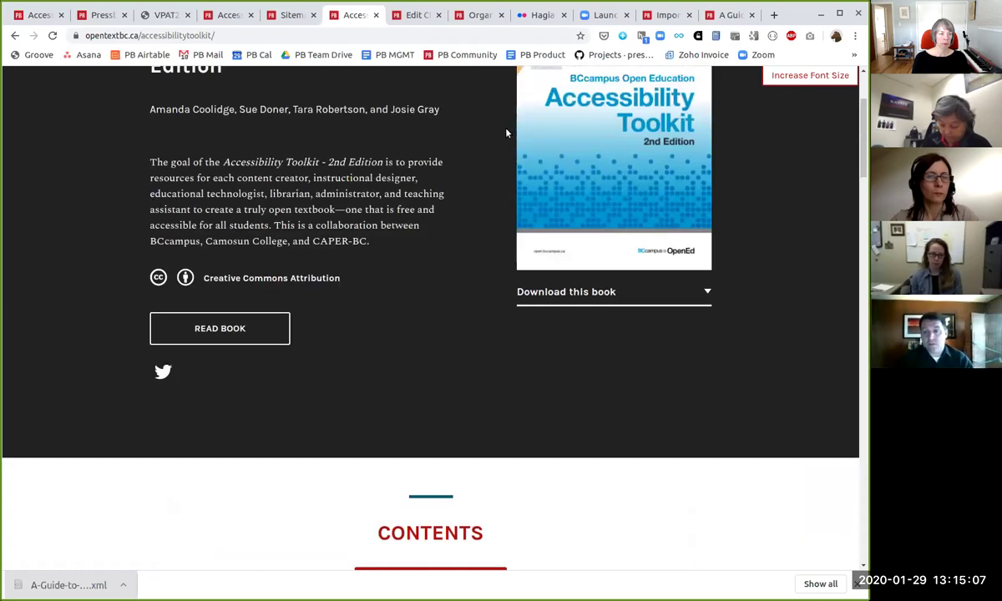
pyautogui.click(704, 10)
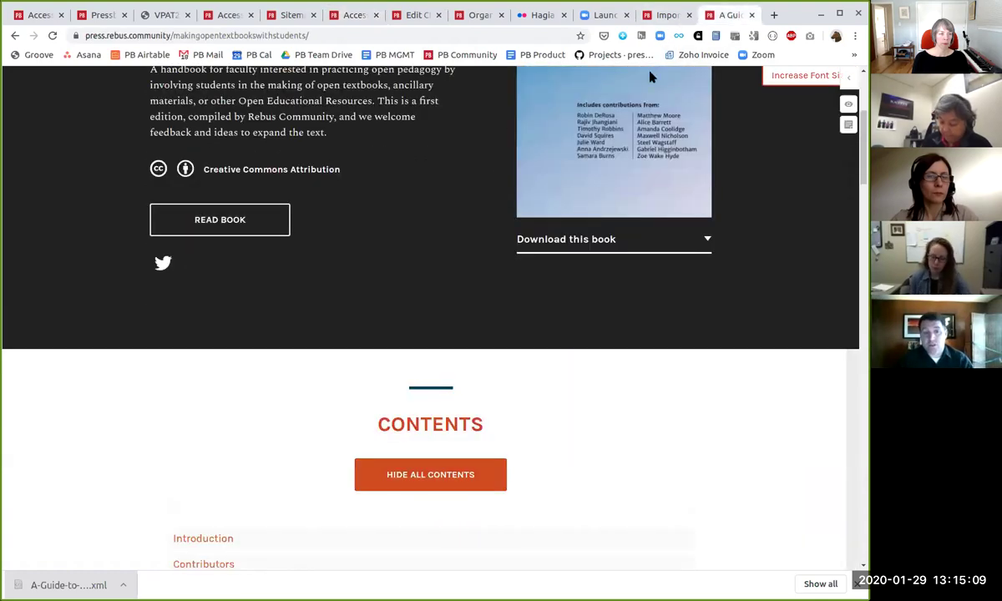
pyautogui.click(751, 15)
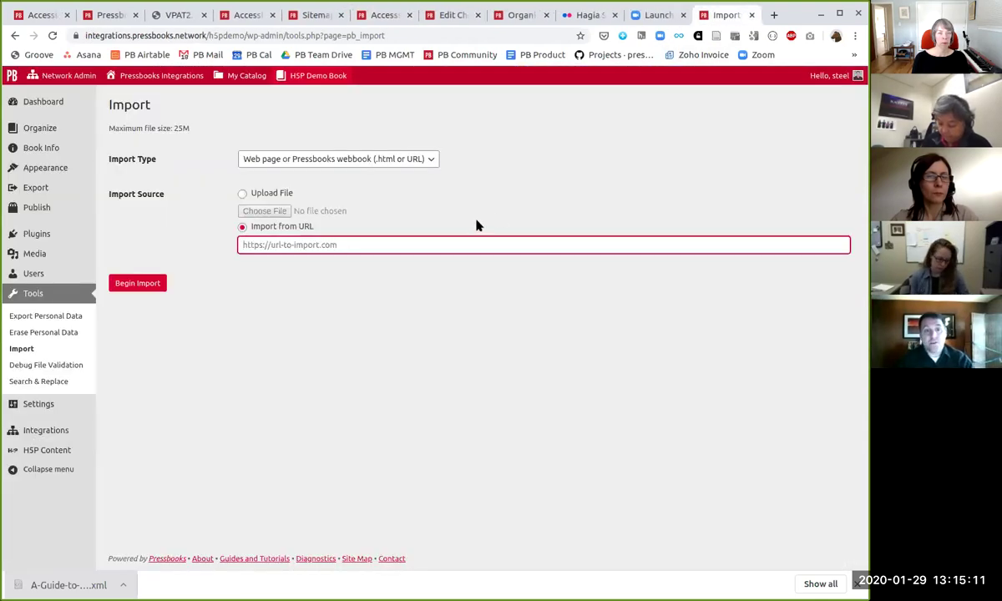
# Step: Go to the Organize page of Test Book for Demo and open "The Hagia Sophia" chapter for editing
pyautogui.click(505, 23)
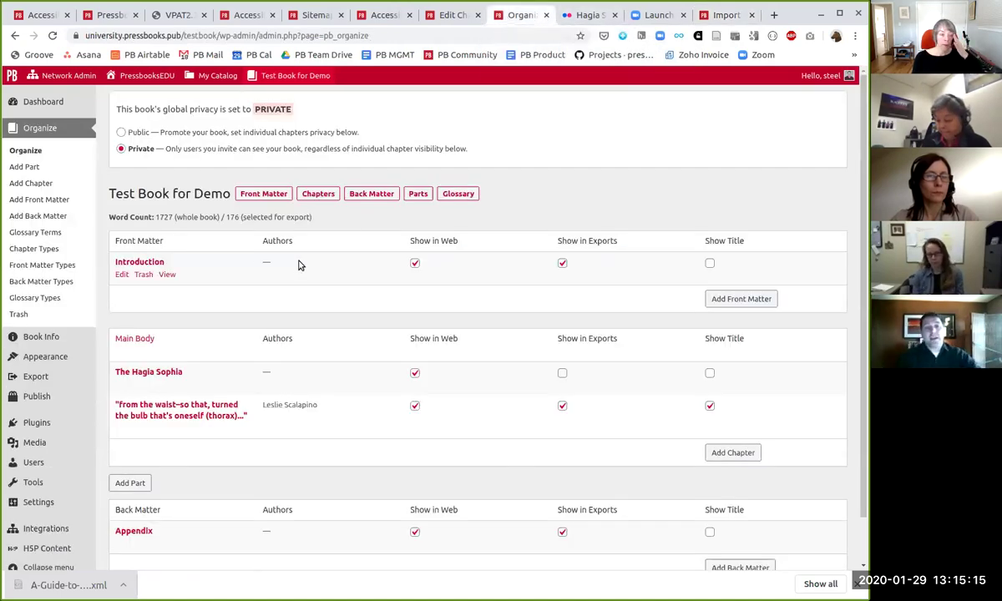
pyautogui.moveTo(283, 79)
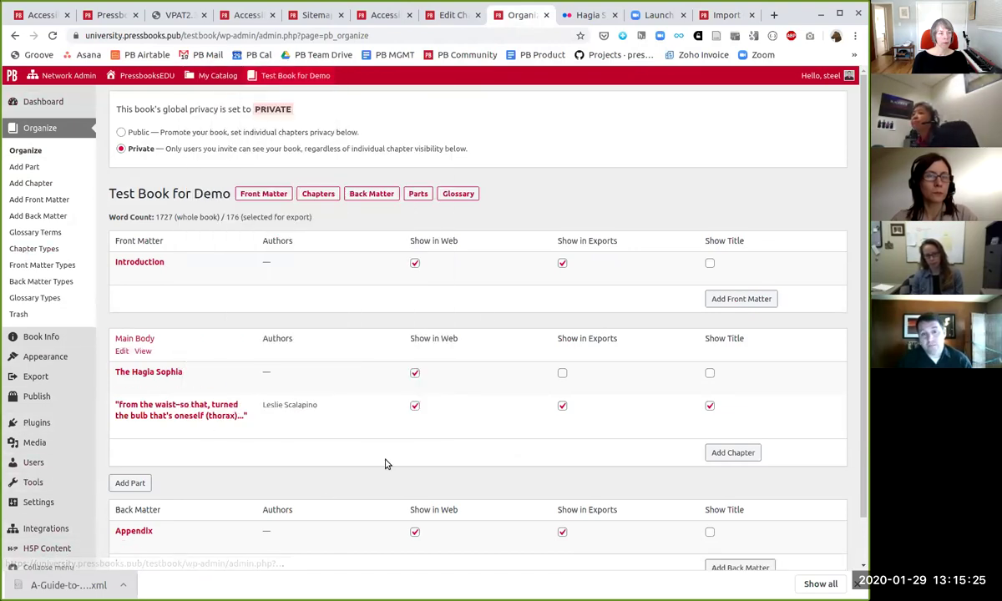
pyautogui.click(28, 152)
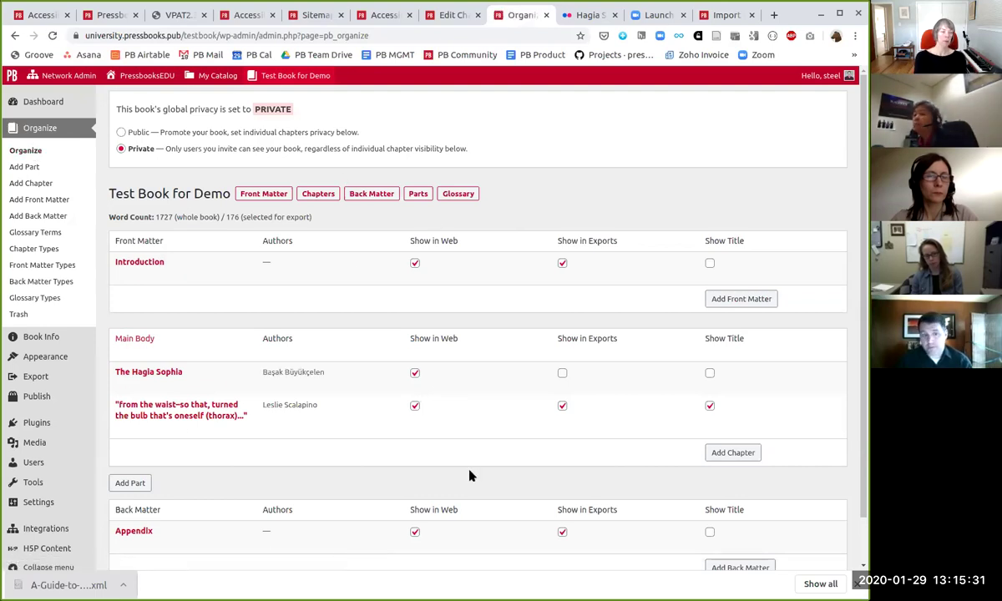
pyautogui.moveTo(130, 382)
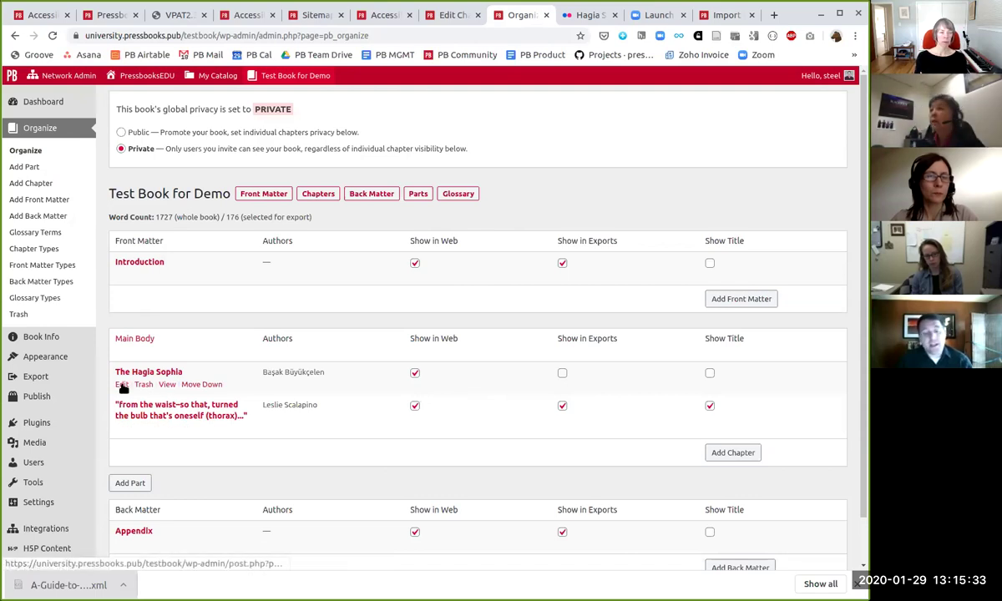
pyautogui.click(128, 386)
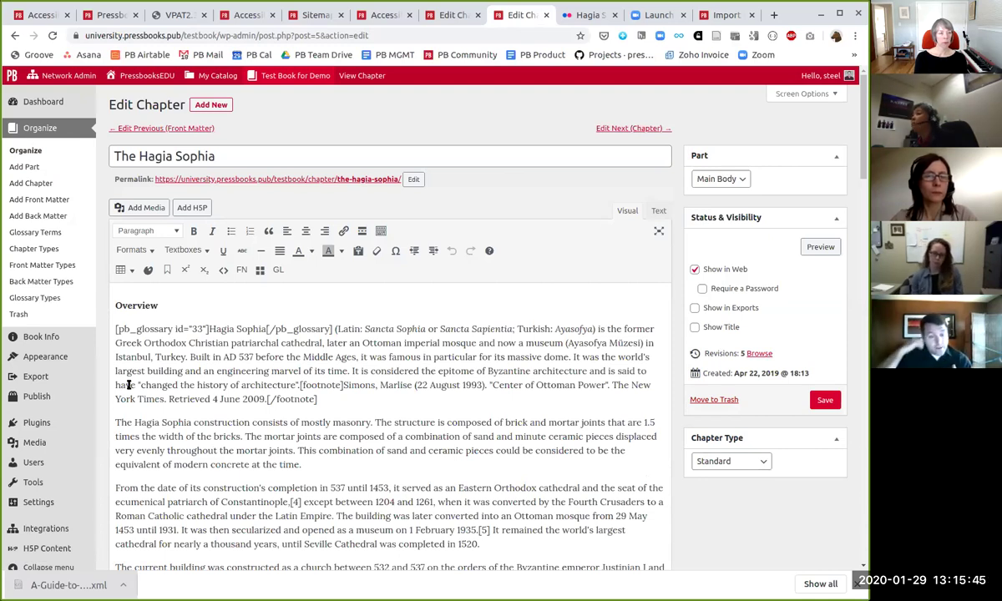
pyautogui.scroll(-3, 241, 318)
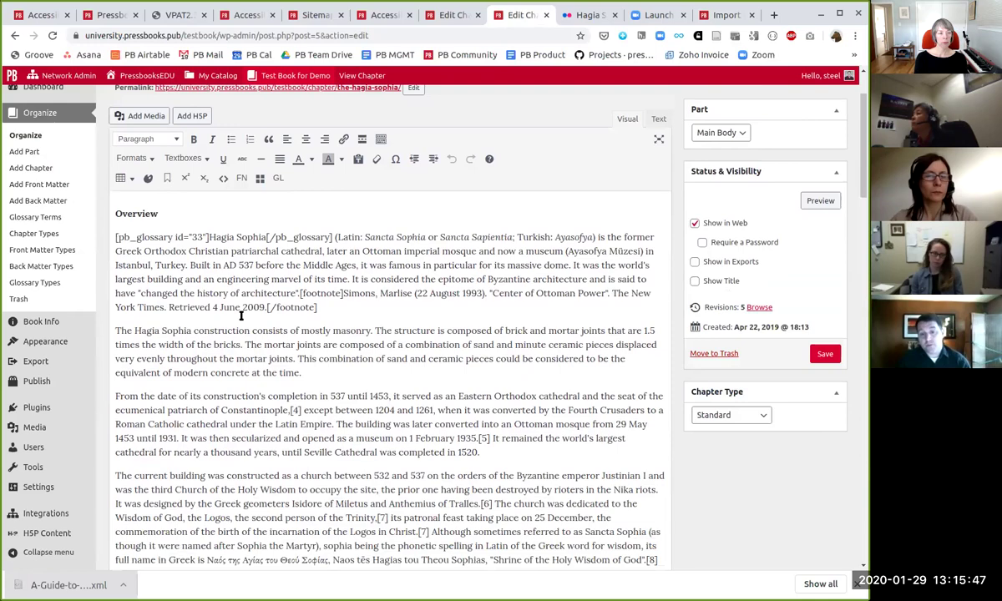
pyautogui.scroll(-2, 241, 315)
pyautogui.scroll(5, 242, 321)
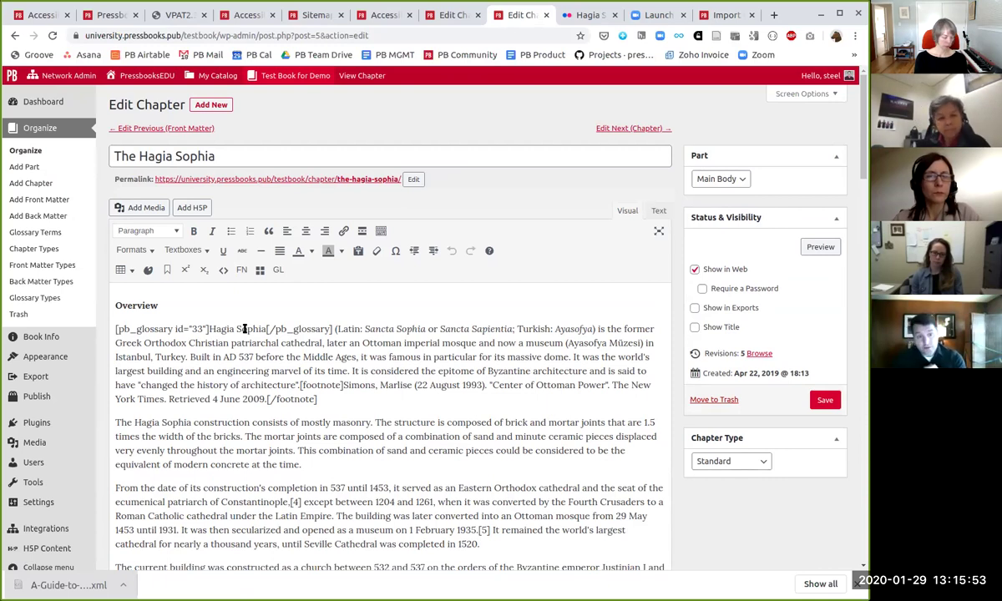
# Step: Format the bold "Overview" line at the start of the chapter as Heading 1
pyautogui.moveTo(159, 306); pyautogui.dragTo(109, 305)
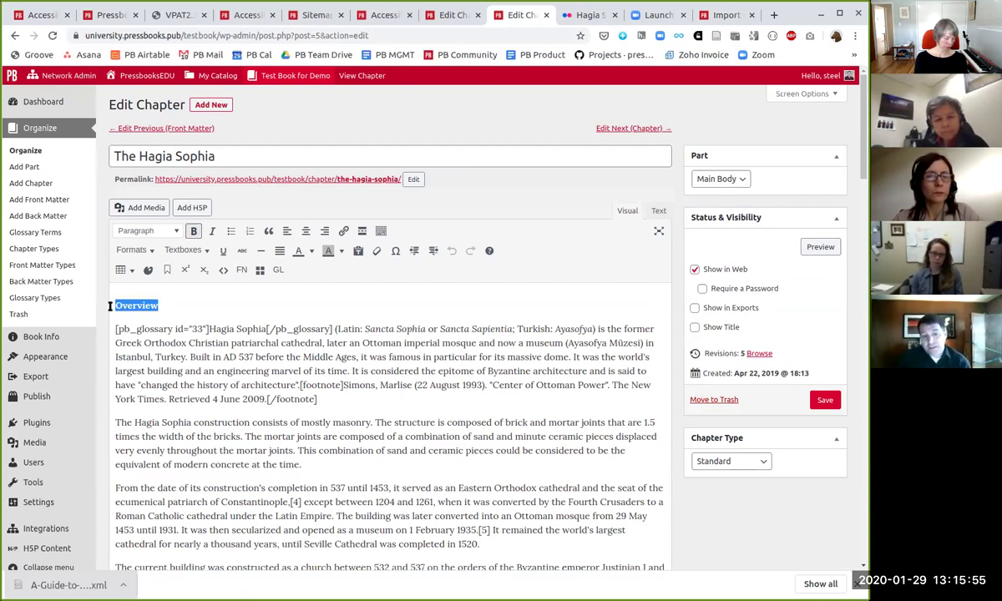
pyautogui.click(169, 307)
pyautogui.moveTo(169, 307); pyautogui.dragTo(94, 308)
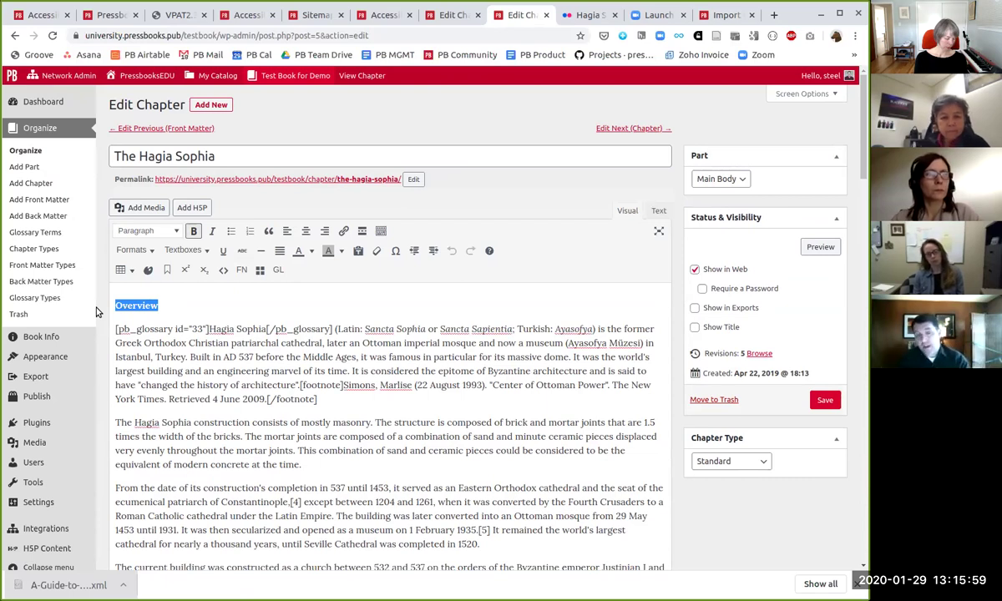
pyautogui.press('Left')
pyautogui.moveTo(181, 304); pyautogui.dragTo(118, 305)
pyautogui.click(168, 306)
pyautogui.doubleClick(159, 306)
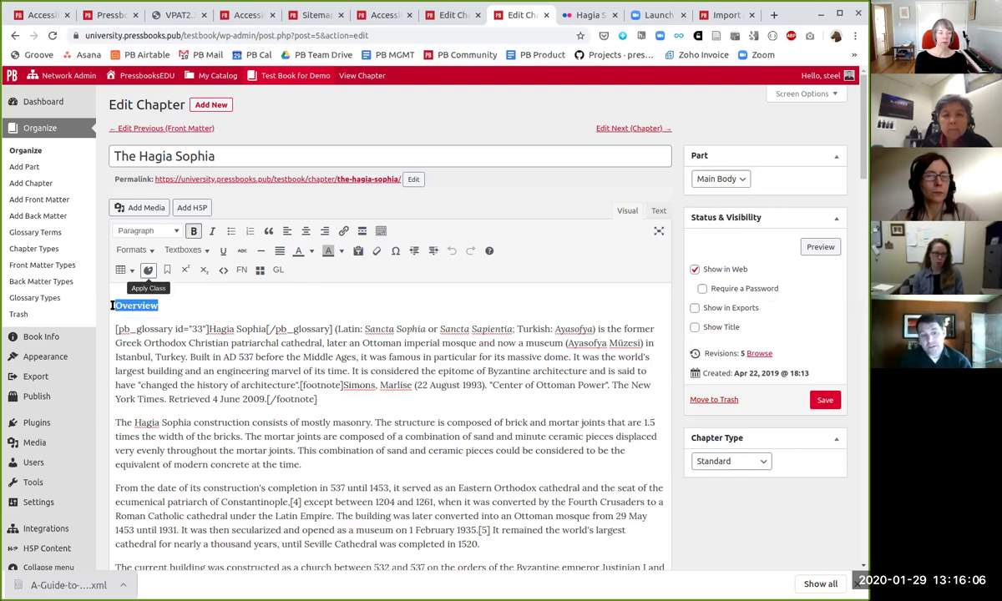
pyautogui.click(160, 233)
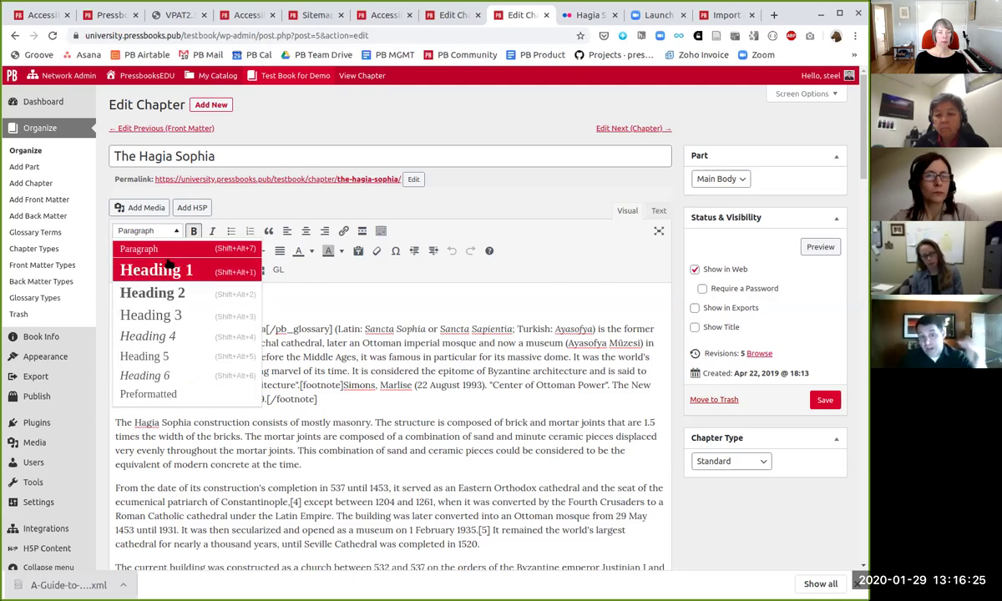
pyautogui.click(167, 270)
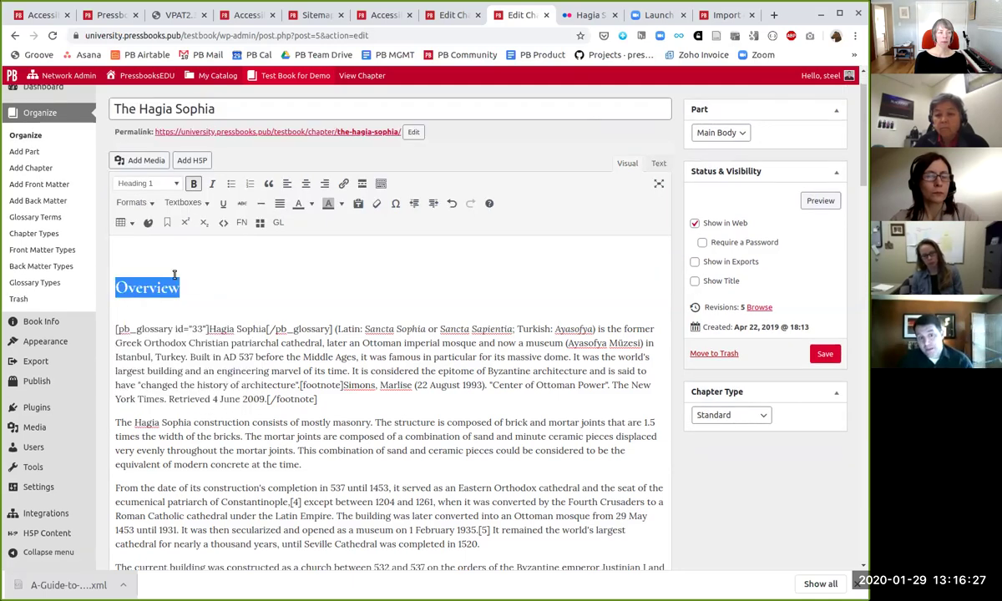
pyautogui.click(199, 287)
pyautogui.moveTo(199, 286); pyautogui.dragTo(110, 286)
pyautogui.click(151, 187)
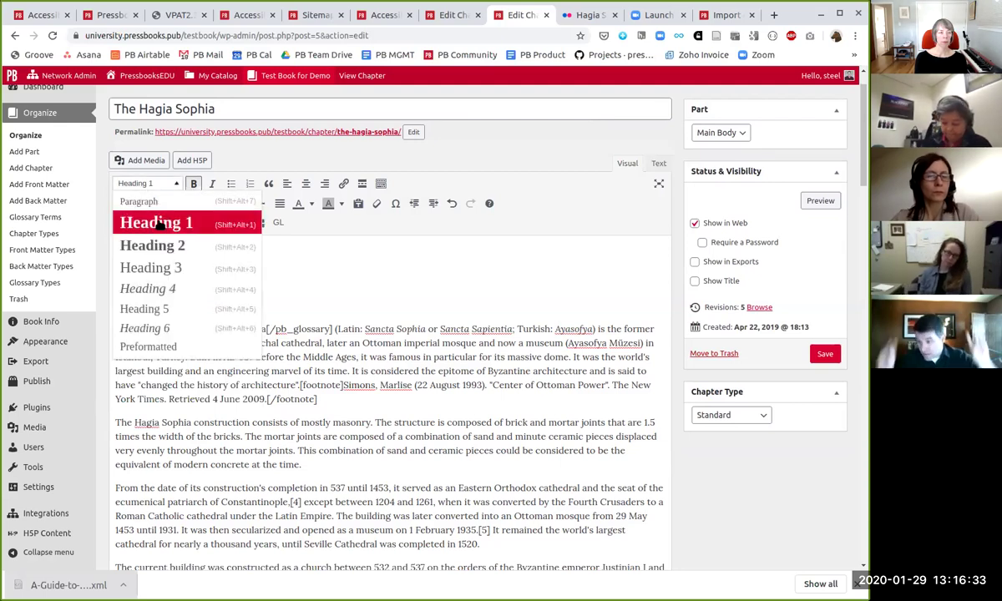
pyautogui.click(319, 257)
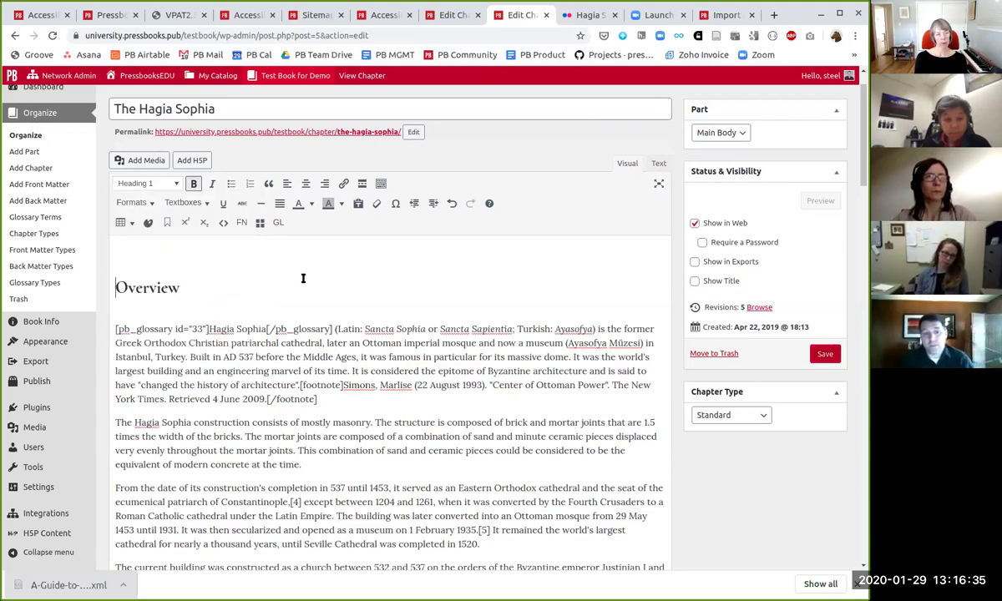
# Step: Separate the "History" line from the line below it and format it as Heading 1
pyautogui.scroll(-5, 238, 332)
pyautogui.scroll(-3, 237, 332)
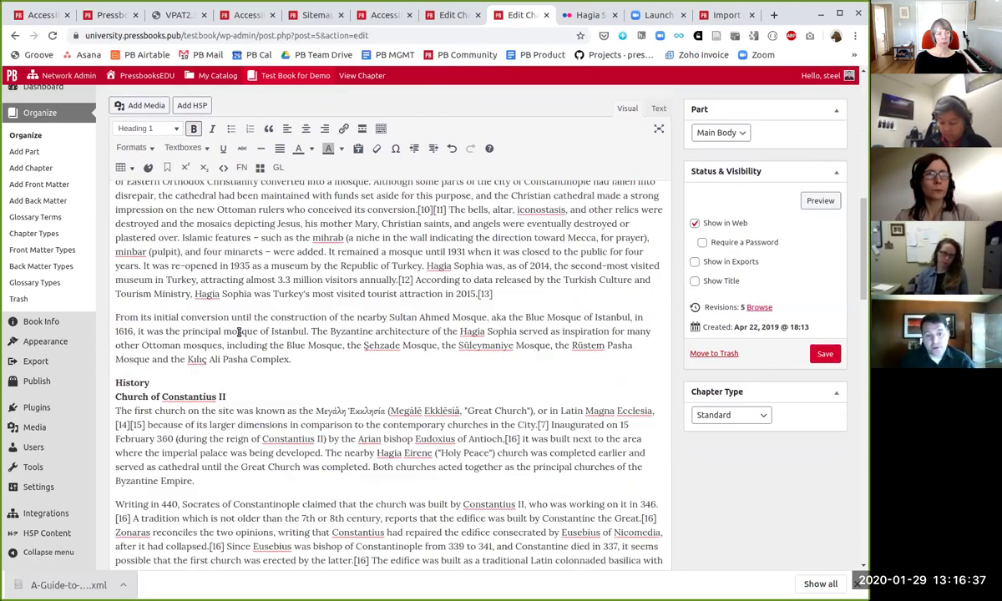
pyautogui.click(151, 357)
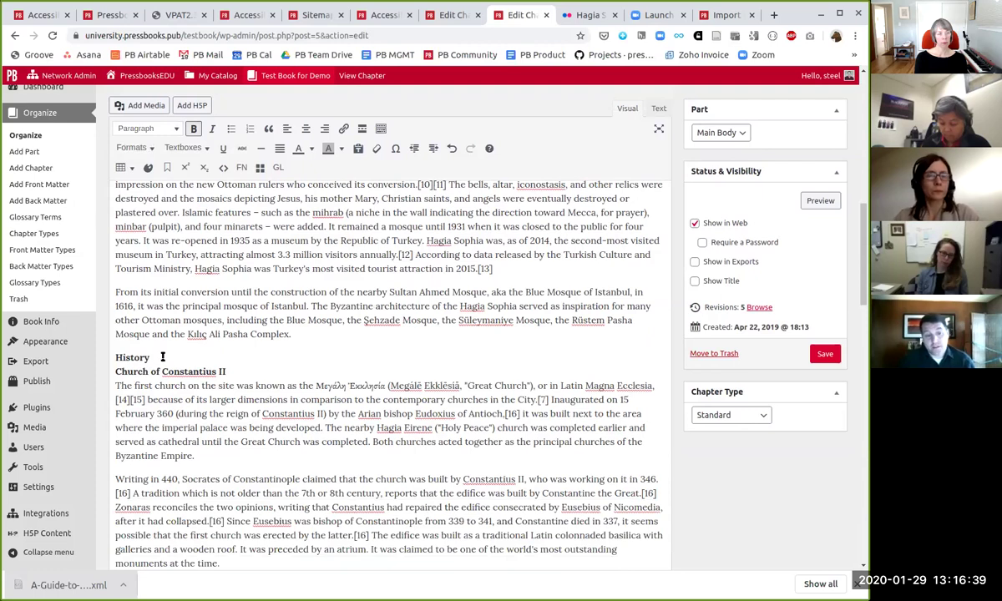
pyautogui.press('Return')
pyautogui.moveTo(116, 333); pyautogui.dragTo(151, 334)
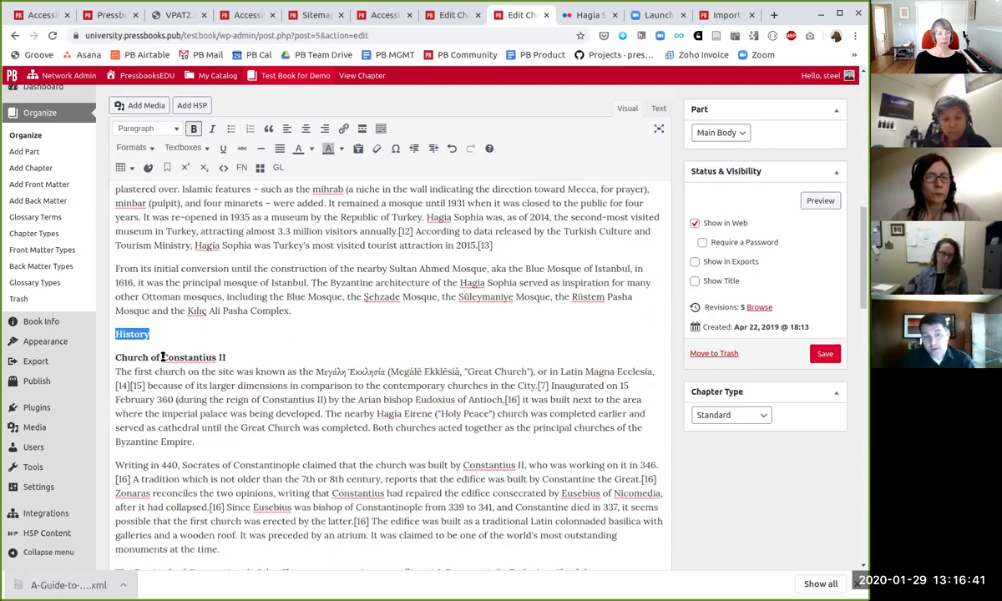
pyautogui.click(151, 127)
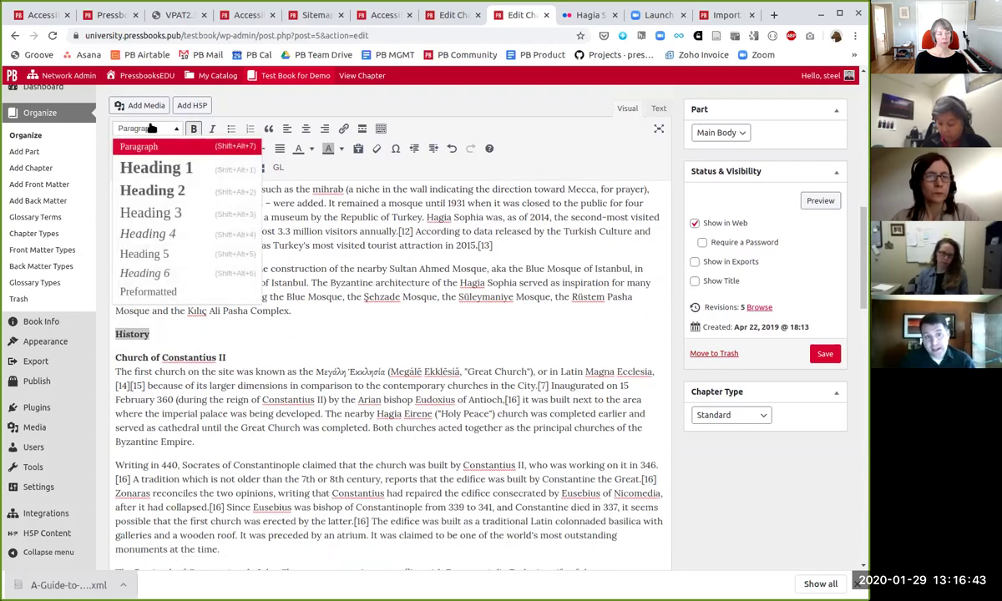
pyautogui.click(153, 167)
# Step: Split "Church of Constantius II" from its body text, format it as Heading 2 and remove the leftover blank line
pyautogui.click(241, 358)
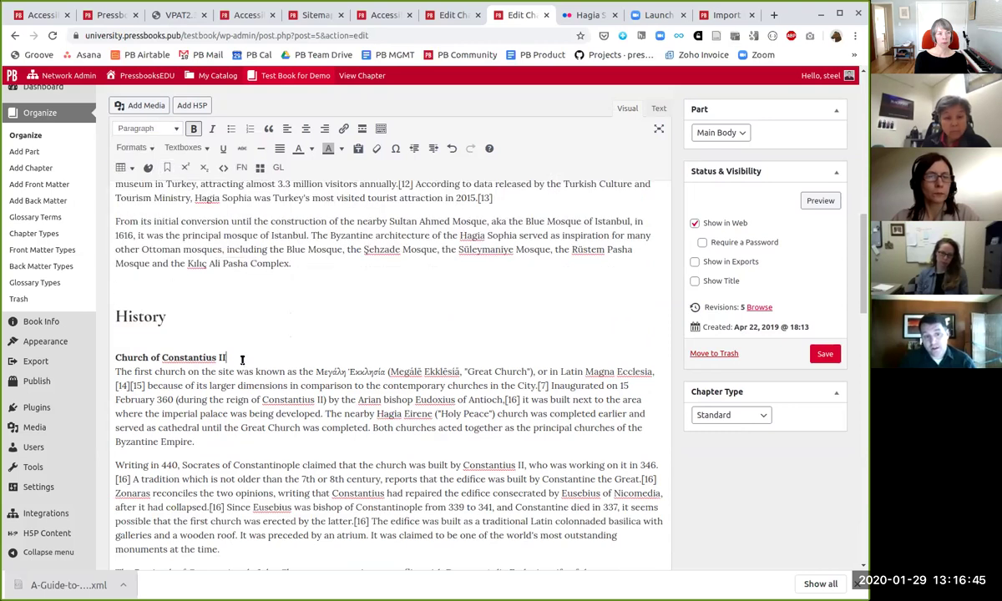
pyautogui.press('Return')
pyautogui.press('Up')
pyautogui.hotkey('shift', 'End')
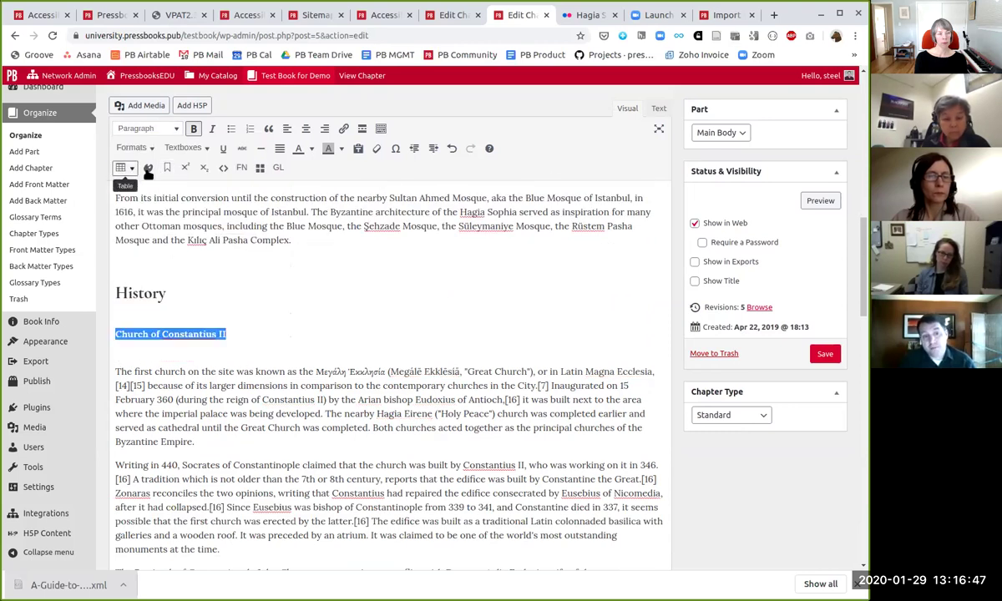
pyautogui.click(144, 128)
pyautogui.click(154, 190)
pyautogui.click(147, 348)
pyautogui.press('Delete')
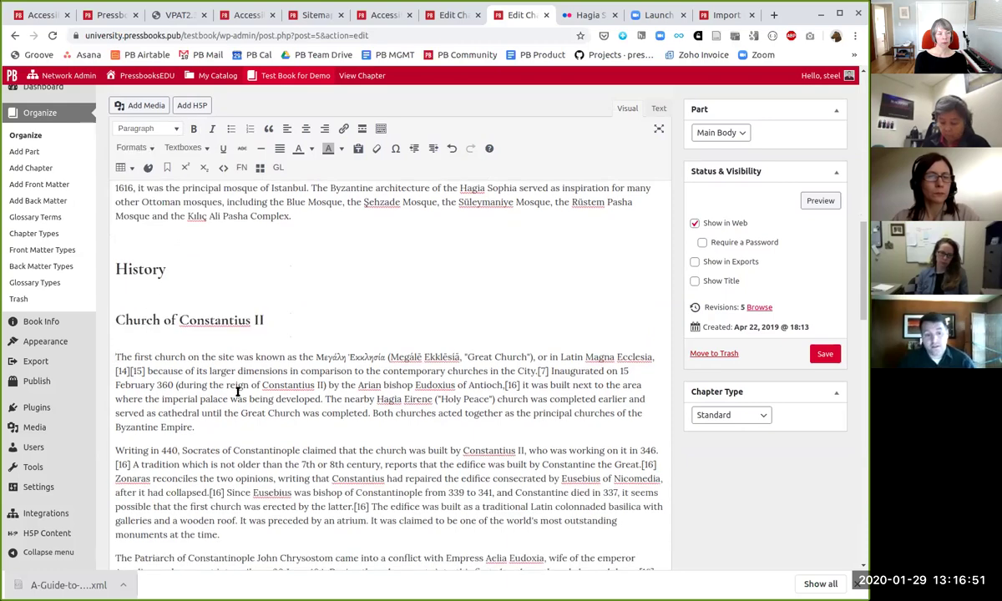
# Step: Split "Church of Theodosius II" from its body text, format it as Heading 2 and remove the extra line break
pyautogui.scroll(-4, 239, 393)
pyautogui.click(238, 331)
pyautogui.press('Return')
pyautogui.hotkey('shift', 'Up')
pyautogui.click(145, 128)
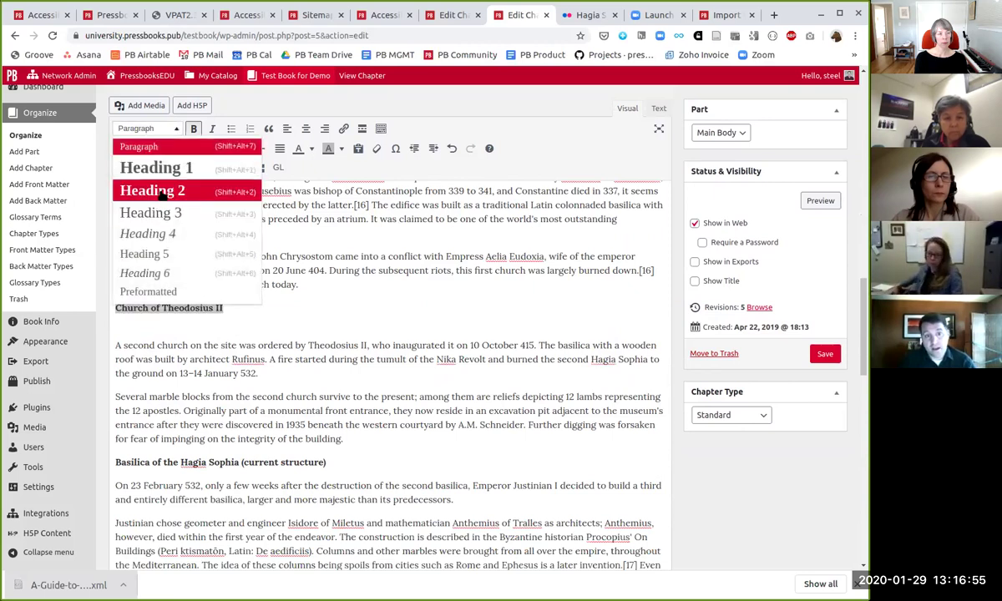
pyautogui.click(152, 191)
pyautogui.click(116, 330)
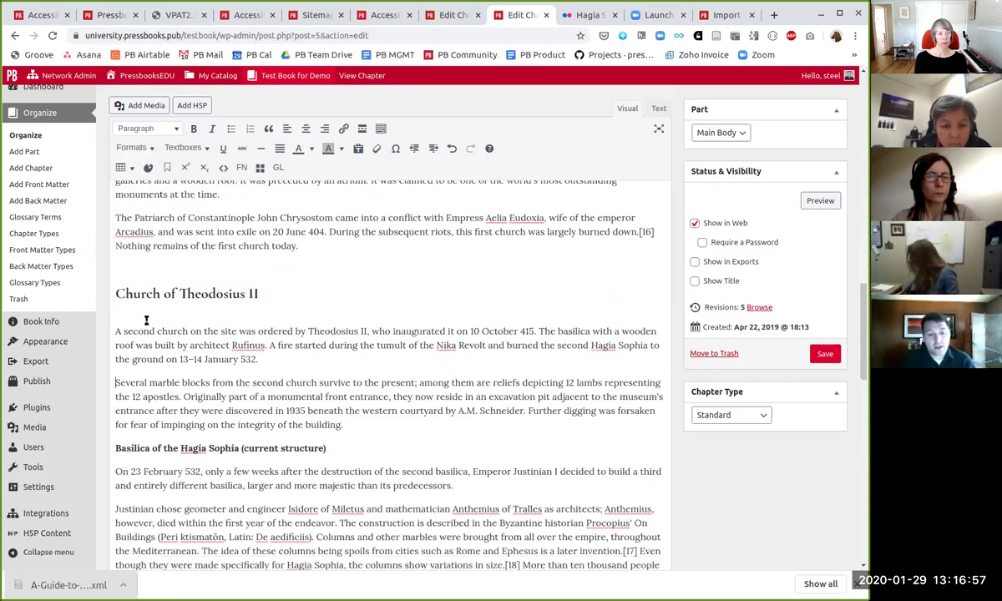
# Step: Format the "Basilica of the Hagia Sophia (current structure)" line as Heading 3
pyautogui.press('Down')
pyautogui.press('Down')
pyautogui.press('Down')
pyautogui.press('Down')
pyautogui.hotkey('shift', 'End')
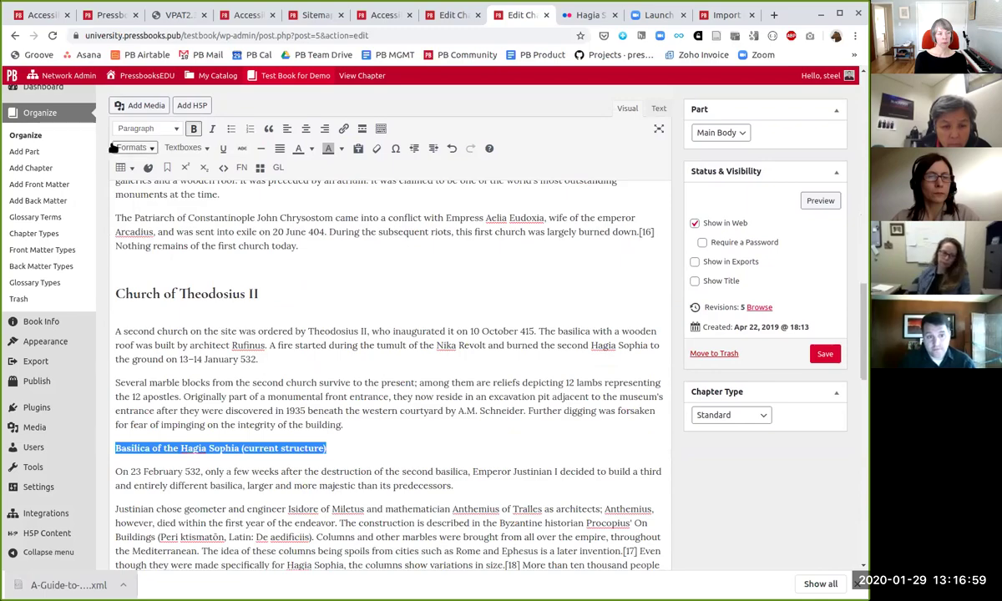
pyautogui.click(145, 127)
pyautogui.click(152, 210)
pyautogui.scroll(-2, 266, 385)
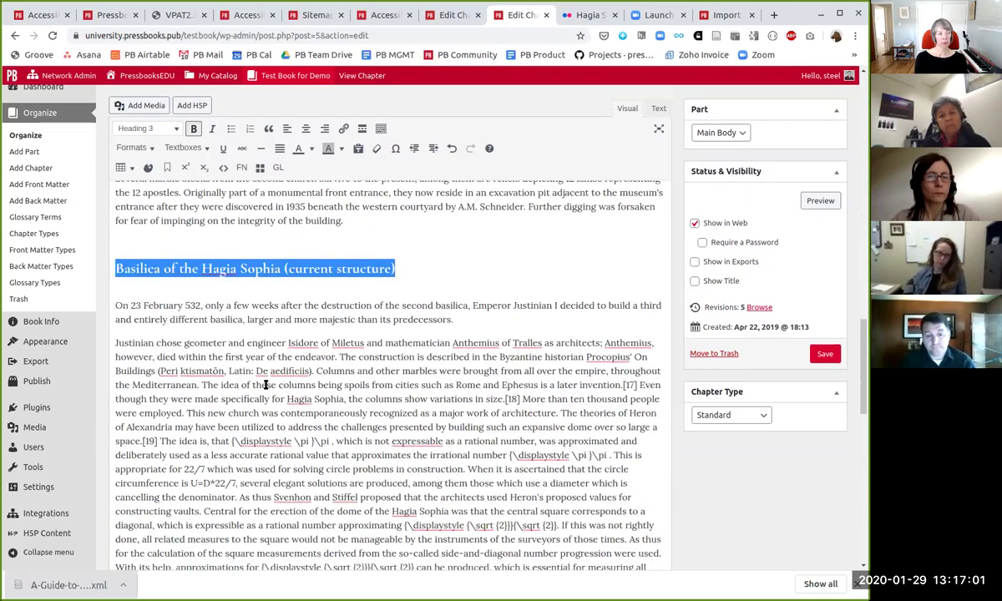
# Step: Review the chapter's section headings back up to "Overview" and look at the heading levels available for that line
pyautogui.scroll(-5, 266, 382)
pyautogui.scroll(8, 343, 381)
pyautogui.click(339, 387)
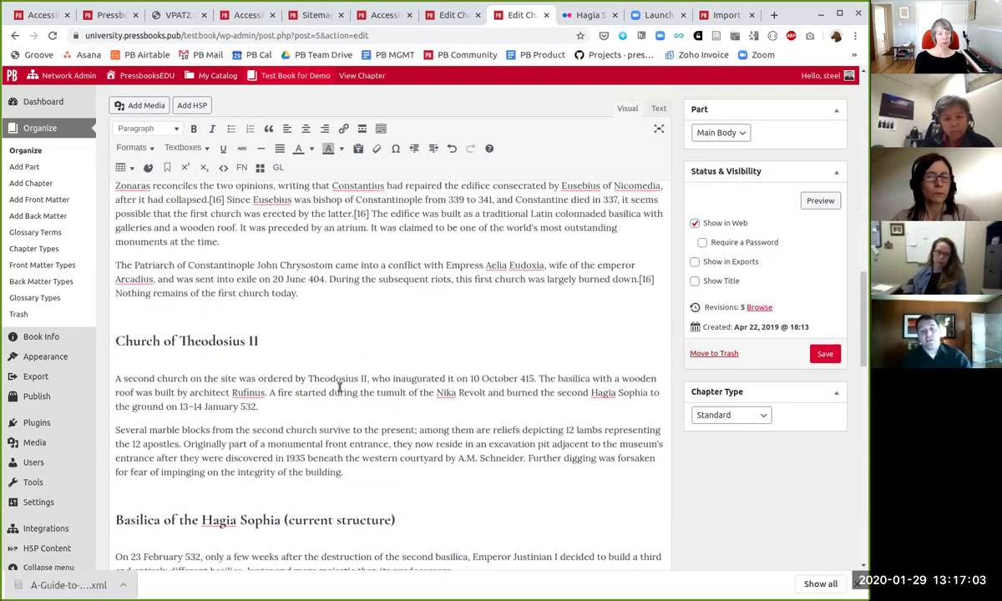
pyautogui.scroll(1, 339, 387)
pyautogui.scroll(10, 225, 462)
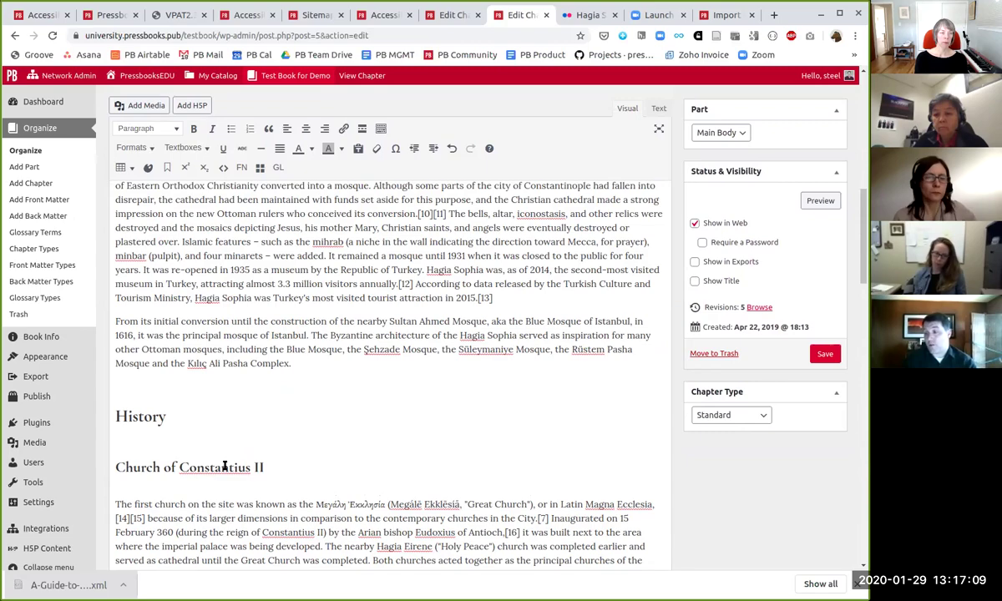
pyautogui.scroll(2, 224, 466)
pyautogui.scroll(10, 225, 465)
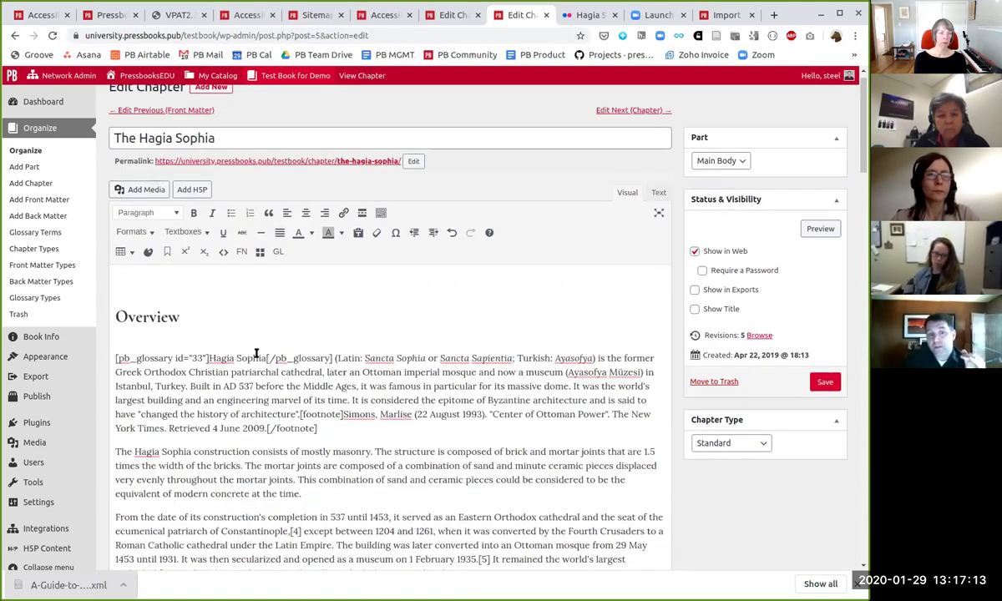
pyautogui.moveTo(186, 315); pyautogui.dragTo(112, 294)
pyautogui.click(146, 213)
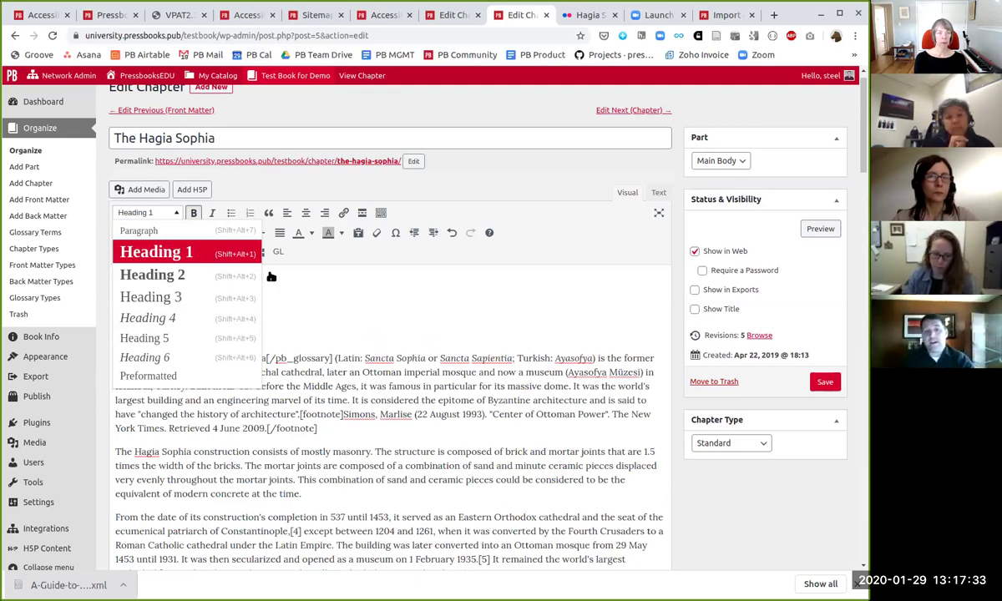
pyautogui.click(327, 315)
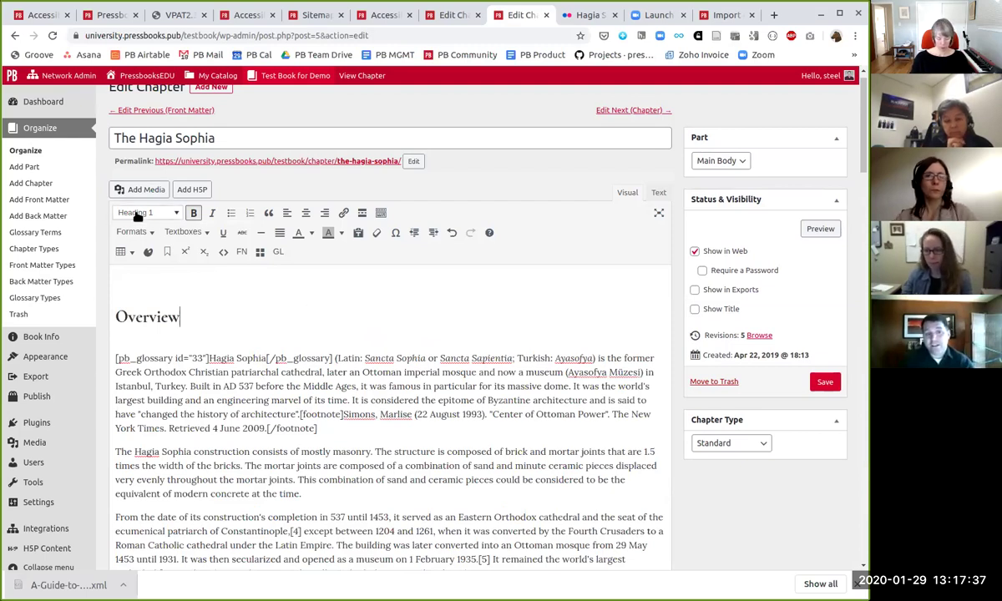
pyautogui.press('Up')
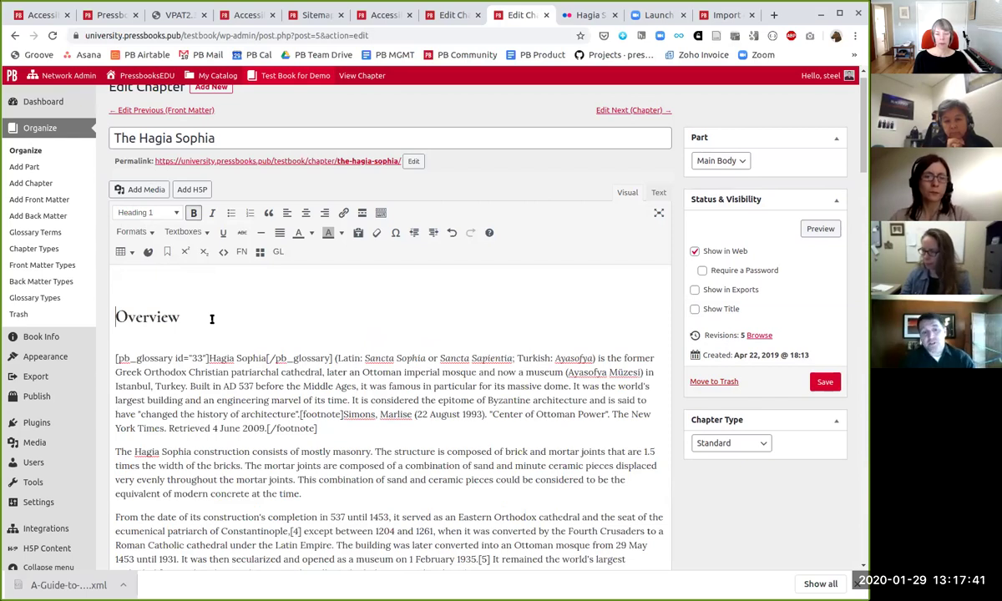
pyautogui.click(187, 233)
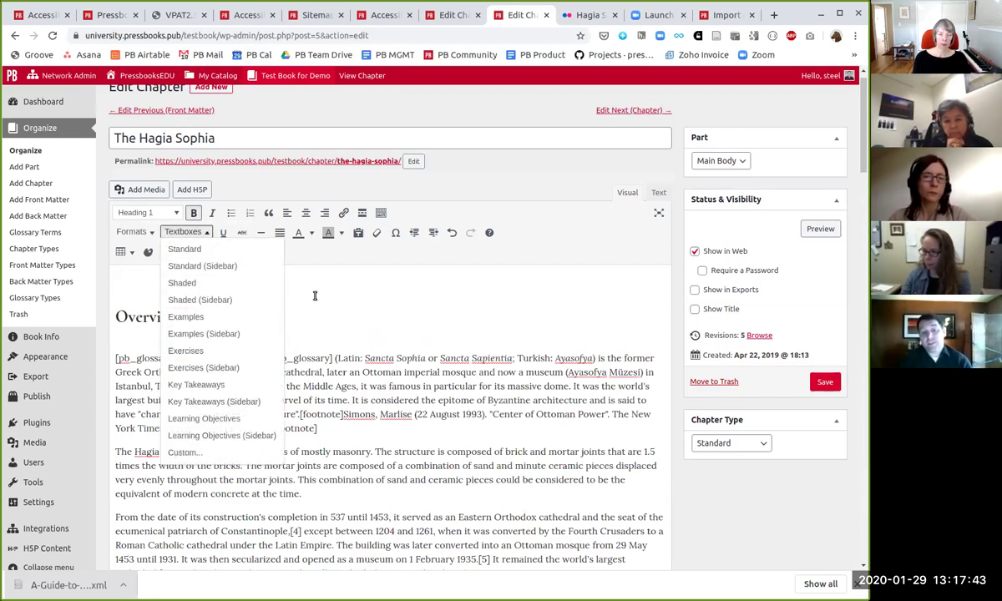
pyautogui.press('Escape')
pyautogui.press('Down')
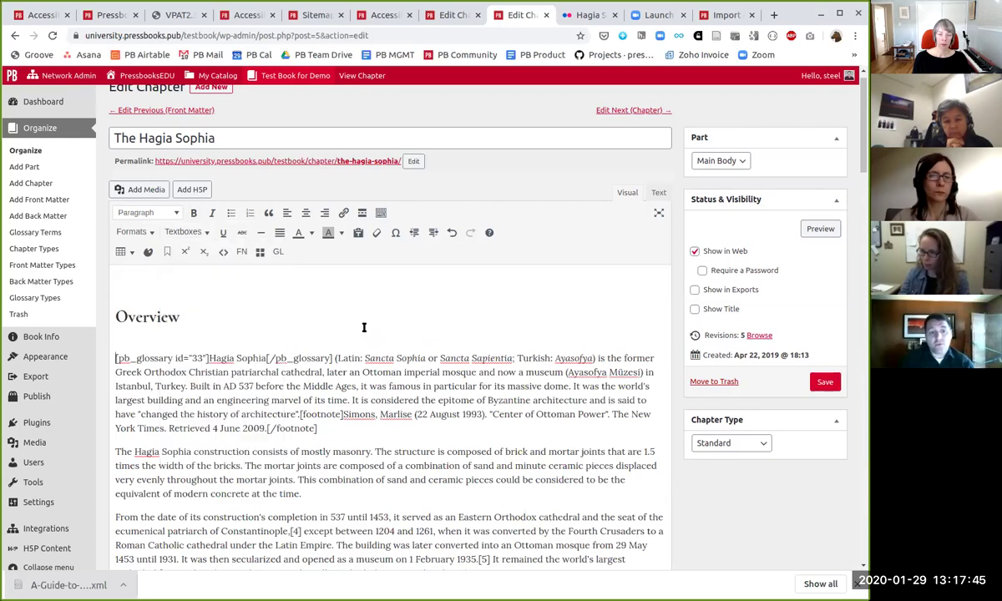
# Step: Insert a Learning Objectives textbox at the start of the chapter with "Overview" as its title
pyautogui.click(120, 315)
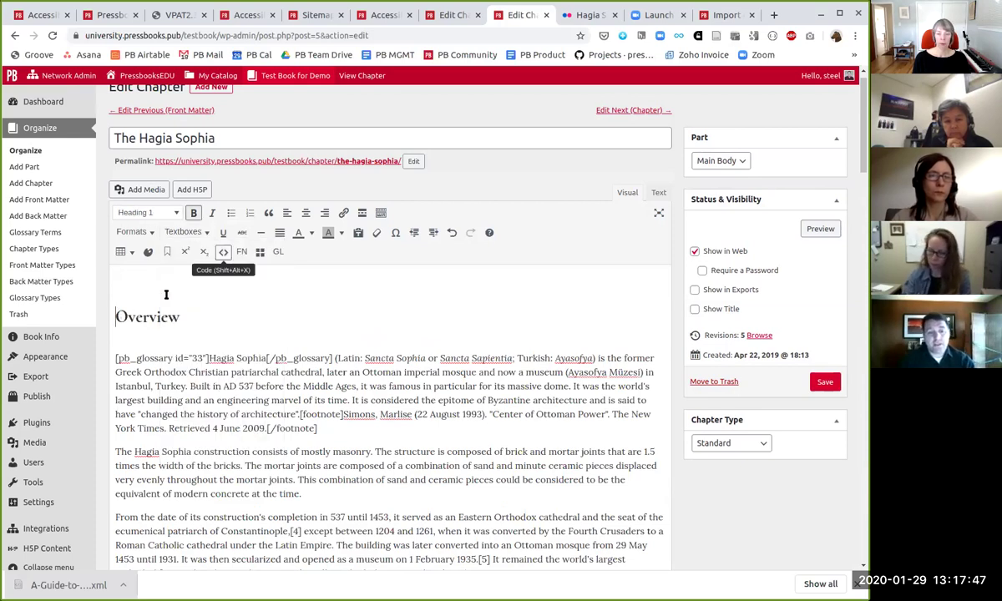
pyautogui.click(187, 232)
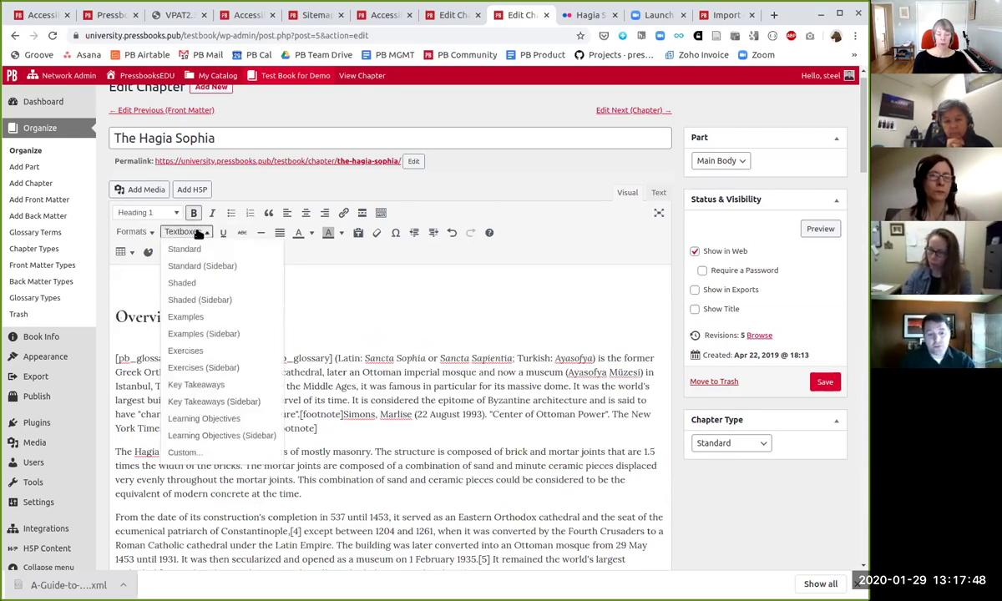
pyautogui.click(206, 420)
pyautogui.scroll(-2, 183, 493)
pyautogui.doubleClick(177, 390)
pyautogui.press('BackSpace')
pyautogui.scroll(2, 182, 389)
pyautogui.click(131, 307)
pyautogui.hotkey('ctrl', 'z')
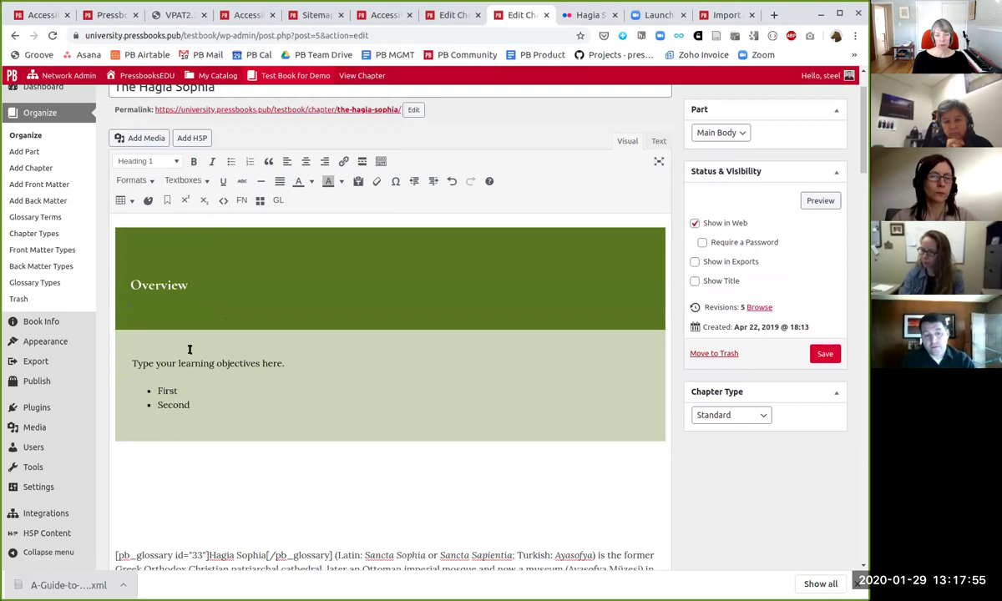
# Step: Move the opening paragraph about the Hagia Sophia into the textbox, replacing the placeholder learning objectives
pyautogui.scroll(-2, 190, 346)
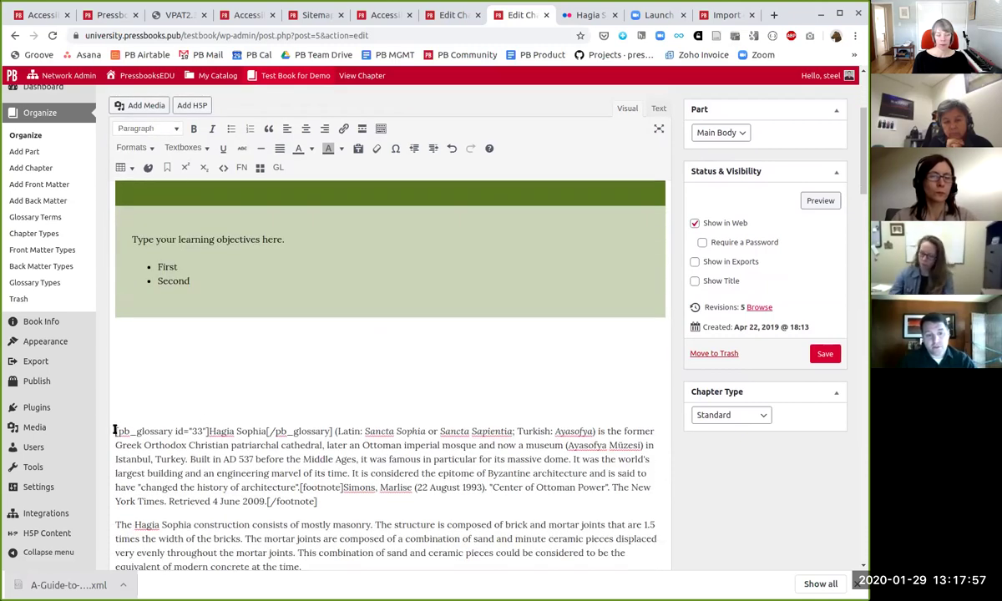
pyautogui.click(117, 431)
pyautogui.scroll(-1, 117, 431)
pyautogui.tripleClick(338, 426)
pyautogui.hotkey('ctrl', 'c')
pyautogui.press('BackSpace')
pyautogui.scroll(3, 336, 441)
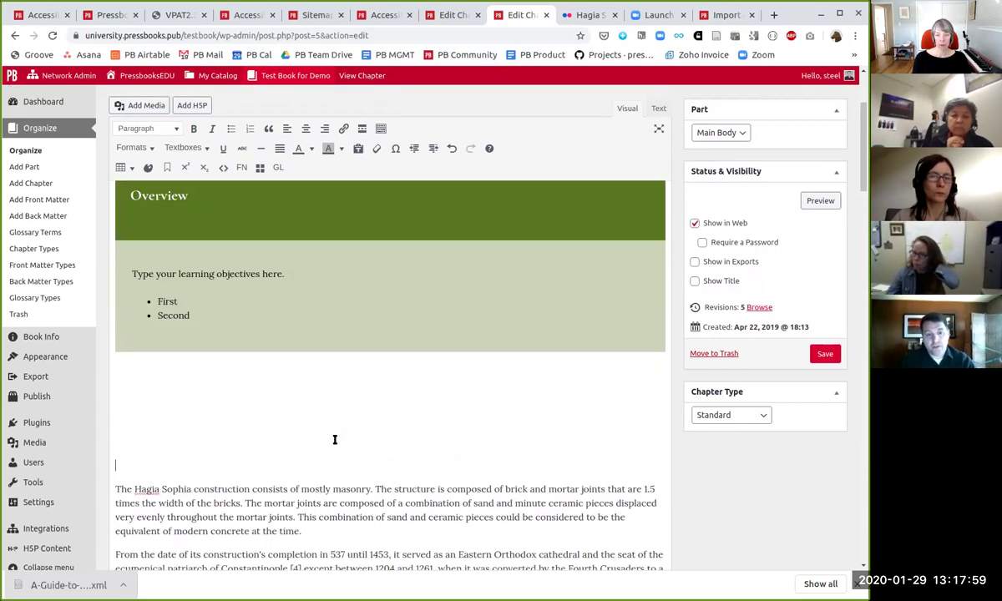
pyautogui.moveTo(211, 374); pyautogui.dragTo(138, 339)
pyautogui.hotkey('ctrl', 'v')
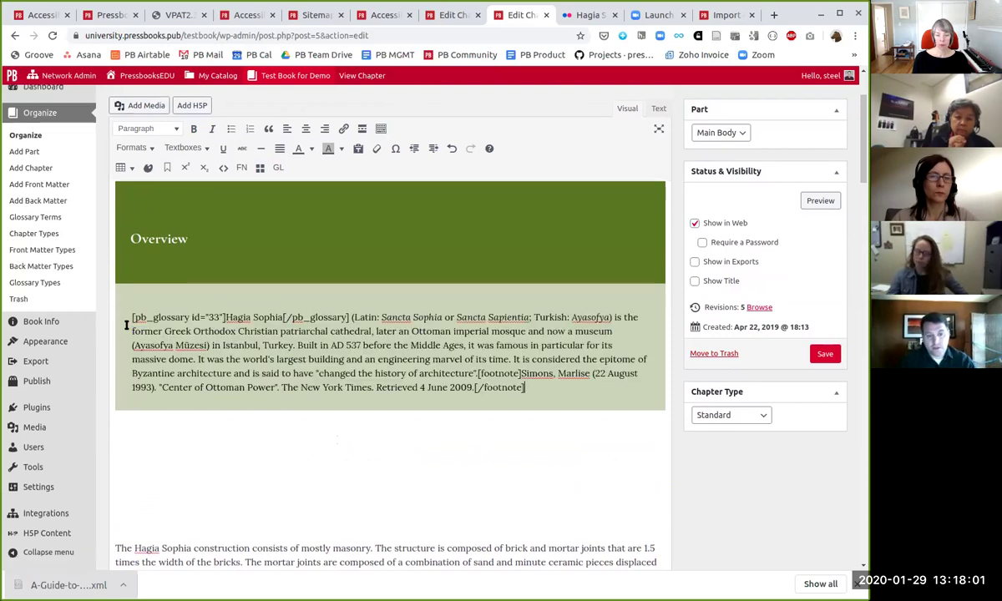
# Step: Remove the blank lines between the "Overview" textbox and the paragraph that follows it
pyautogui.click(241, 467)
pyautogui.press('BackSpace')
pyautogui.press('BackSpace')
pyautogui.press('BackSpace')
pyautogui.press('Delete')
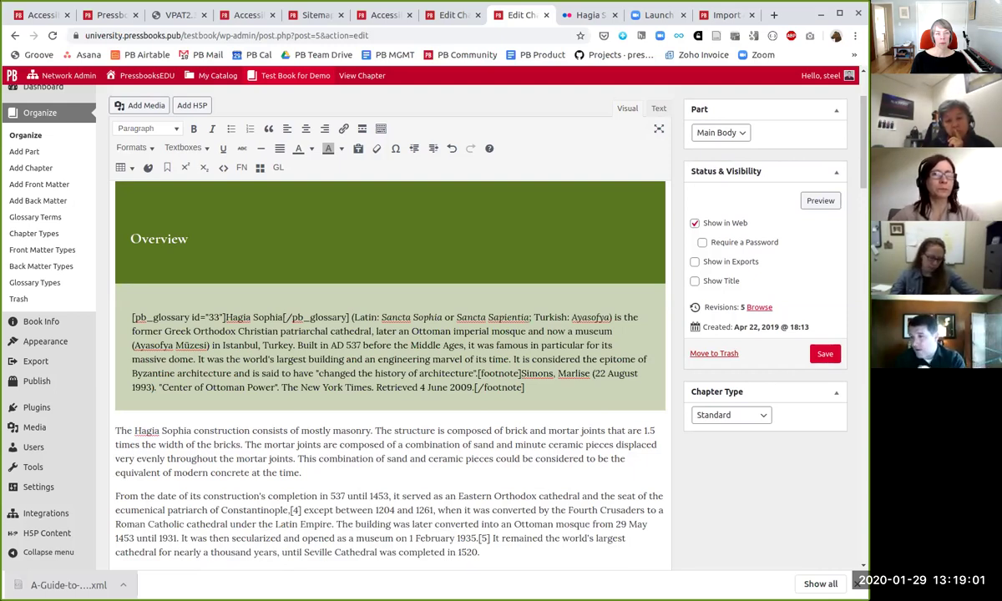
# Step: Search the web for "shortcodes pressbooks" in a new tab and open the Pressbooks User Guide's Shortcodes chapter
pyautogui.hotkey('ctrl', 't')
pyautogui.write('short')
pyautogui.press('Down')
pyautogui.press('Return')
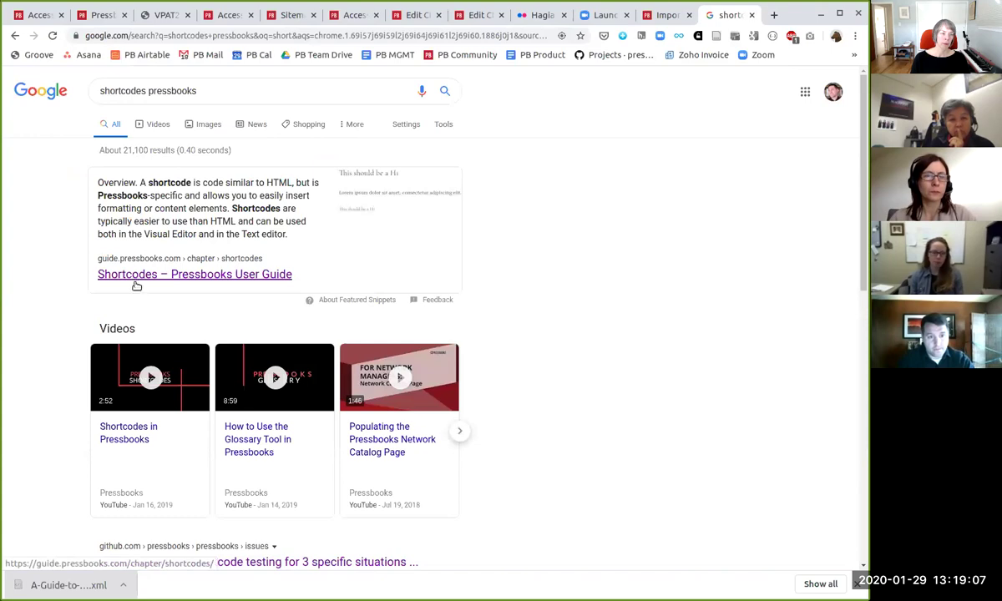
pyautogui.click(127, 272)
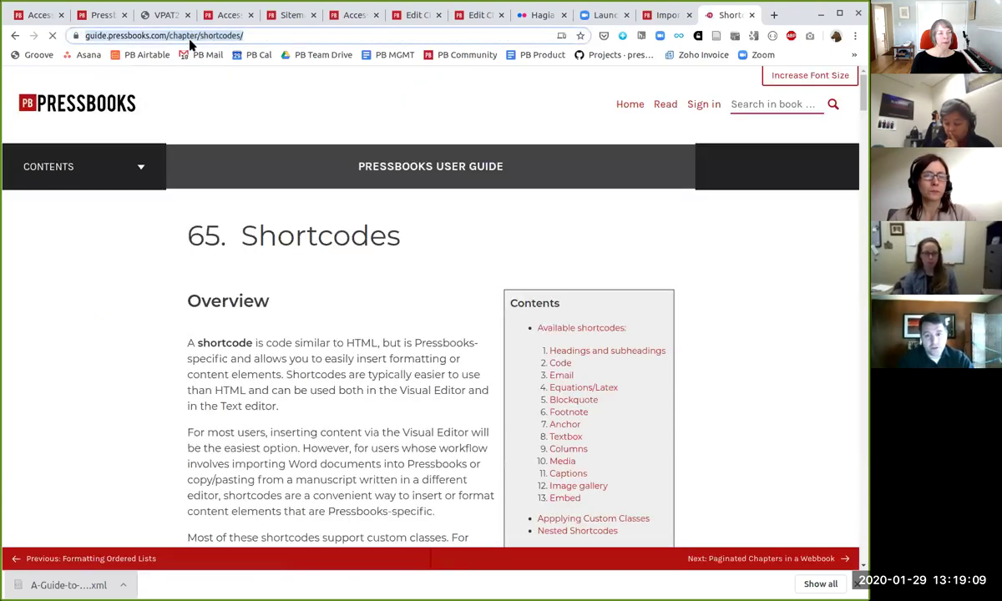
# Step: Go to the guide's "Headings and subheadings" section and highlight the opening and closing heading shortcodes
pyautogui.scroll(-1, 616, 285)
pyautogui.click(615, 289)
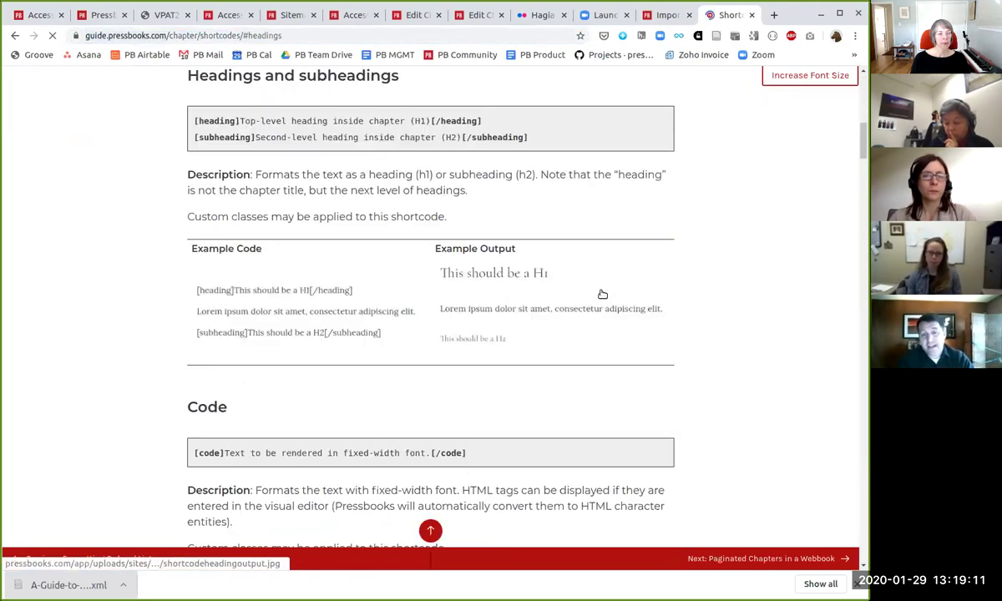
pyautogui.moveTo(192, 121); pyautogui.dragTo(236, 121)
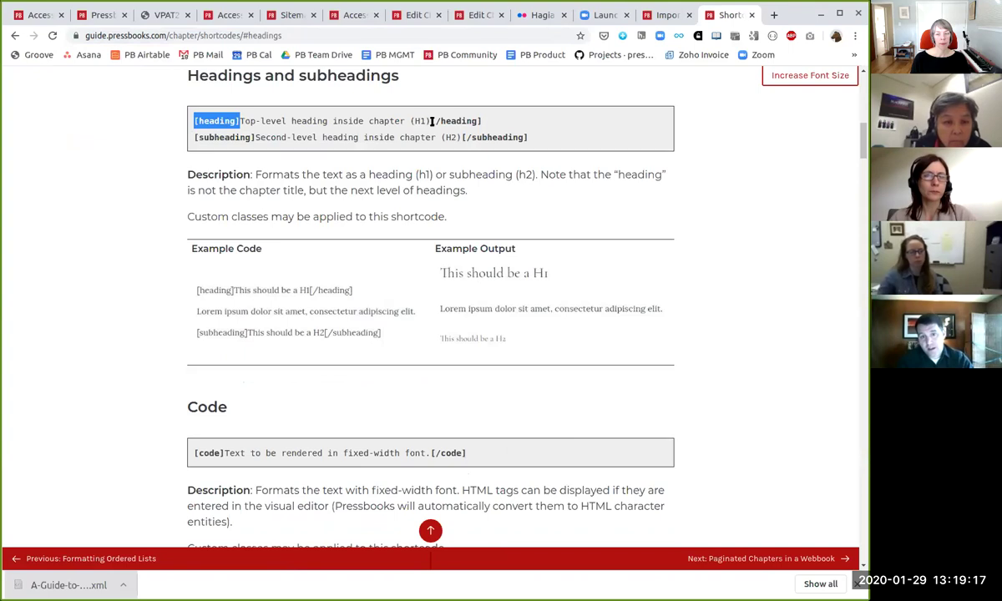
pyautogui.moveTo(432, 121); pyautogui.dragTo(481, 121)
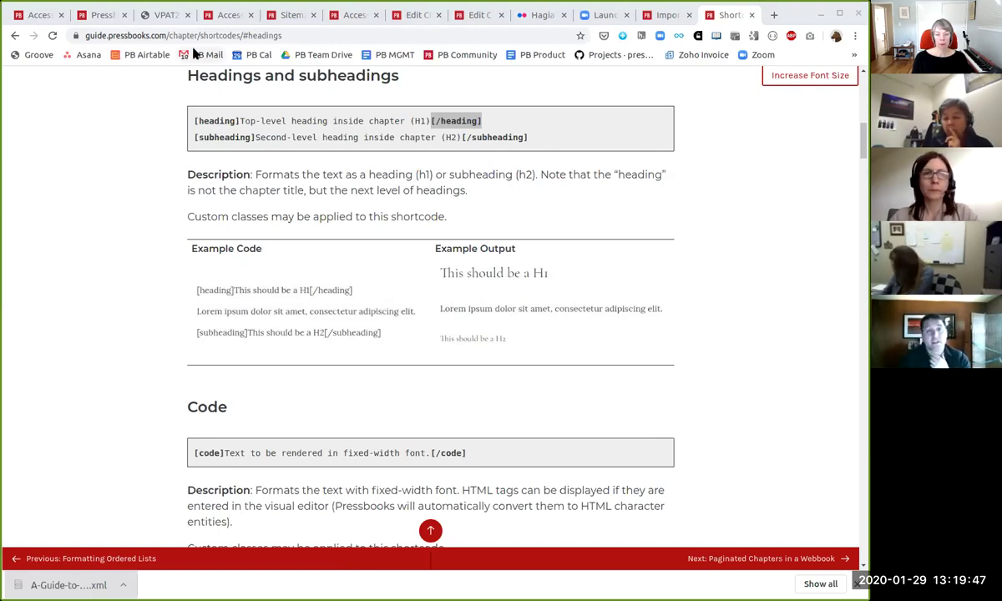
# Step: Return to the chapter editor containing the "Overview" textbox and save the chapter
pyautogui.click(411, 17)
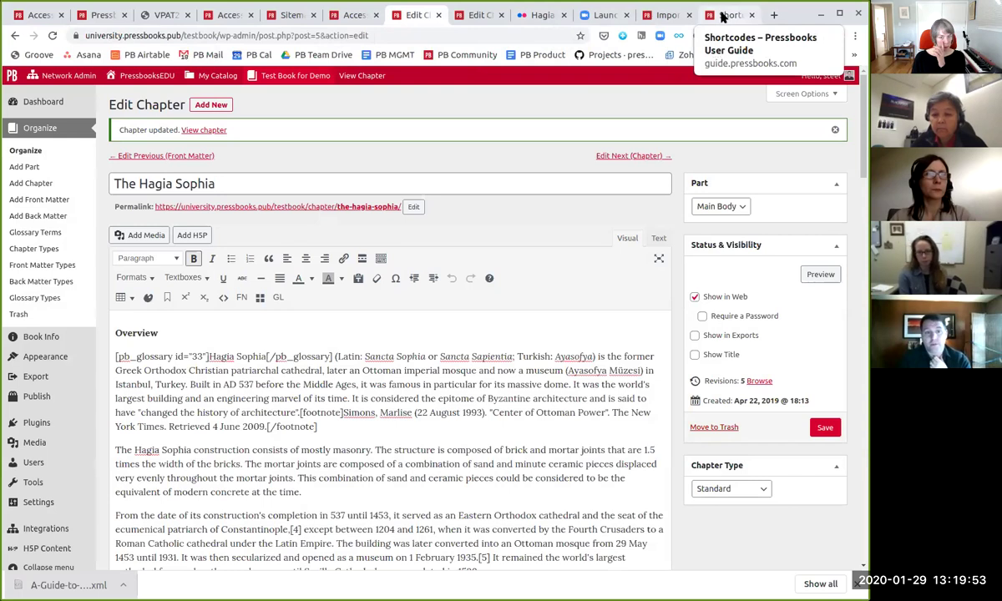
pyautogui.click(489, 17)
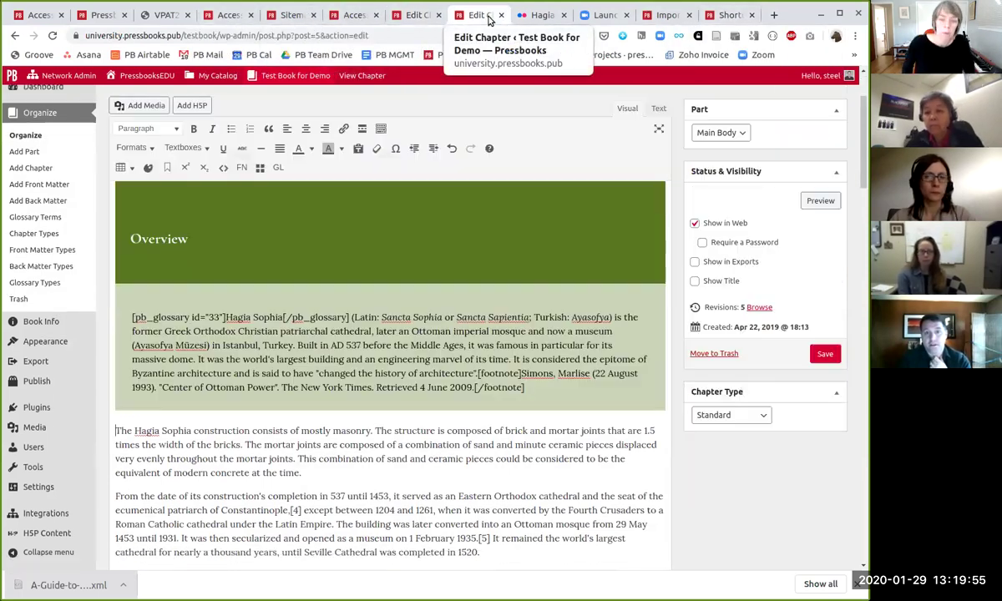
pyautogui.click(825, 354)
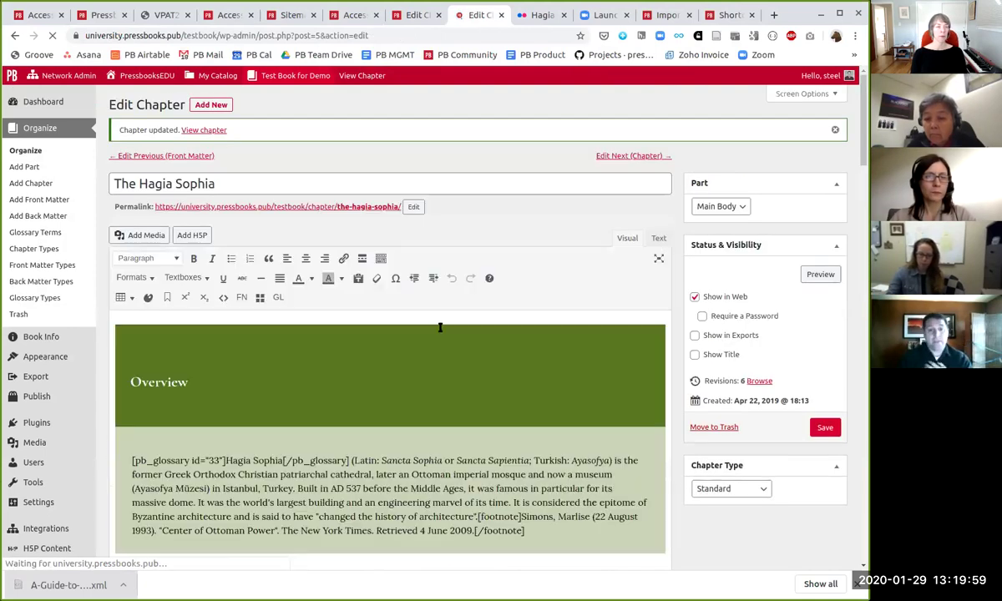
# Step: View the saved chapter in the webbook and examine its "Overview" textbox and its section headings
pyautogui.scroll(-2, 440, 328)
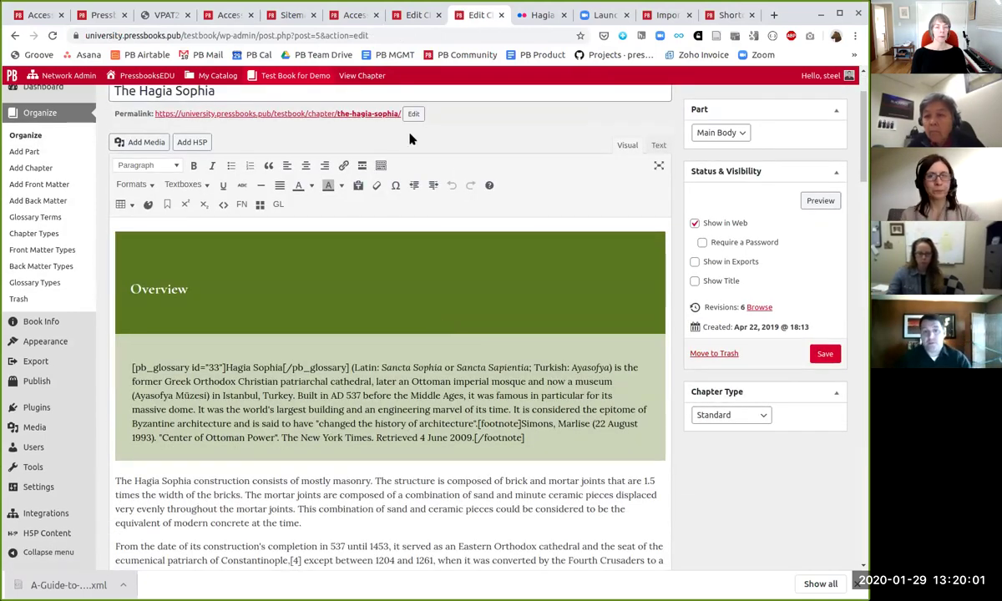
pyautogui.scroll(2, 409, 138)
pyautogui.click(203, 131)
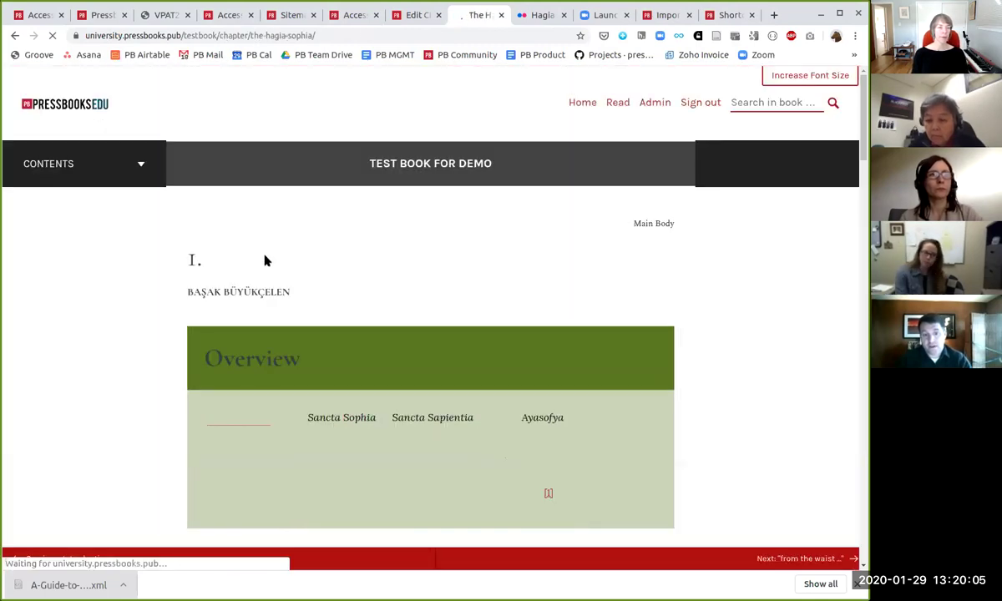
pyautogui.scroll(-2, 296, 284)
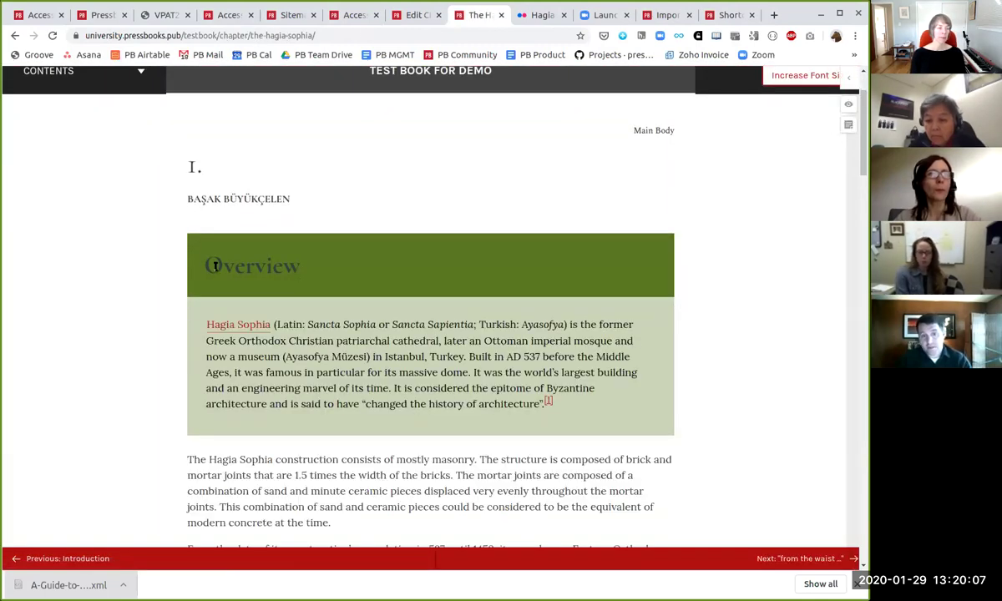
pyautogui.scroll(-6, 215, 266)
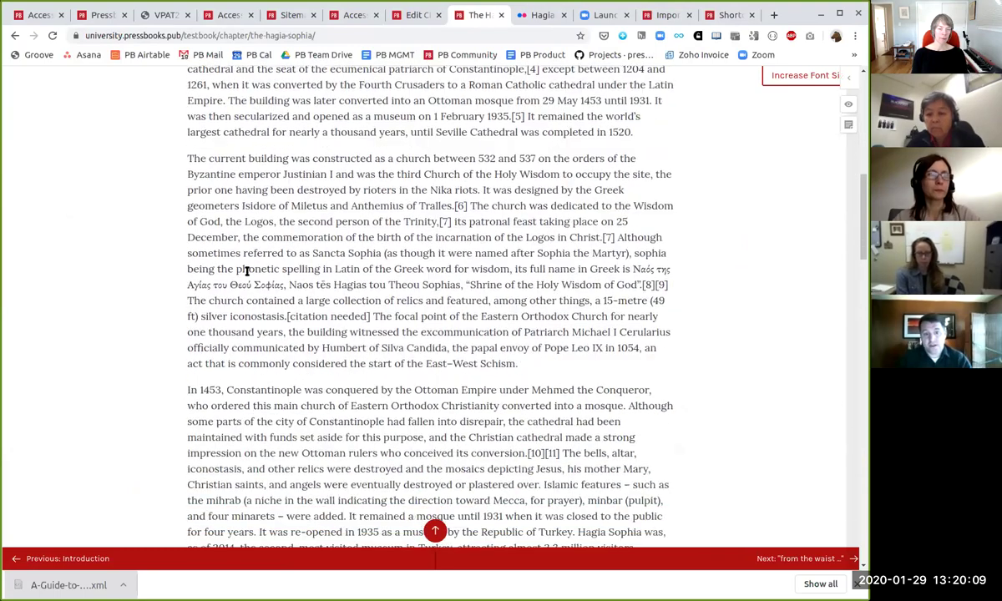
pyautogui.scroll(-5, 246, 271)
pyautogui.doubleClick(238, 355)
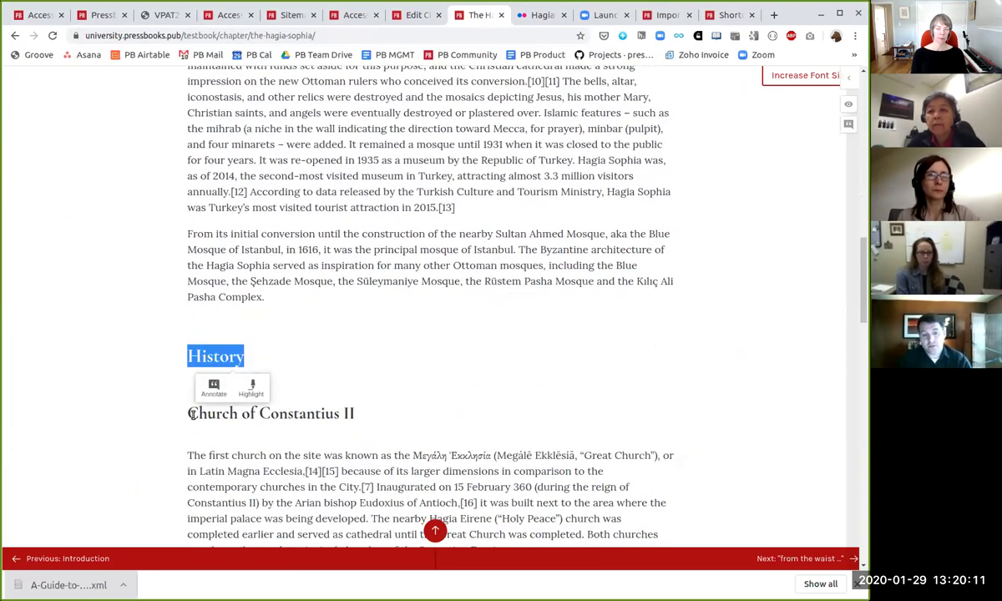
pyautogui.moveTo(188, 415); pyautogui.dragTo(376, 419)
pyautogui.scroll(-6, 376, 418)
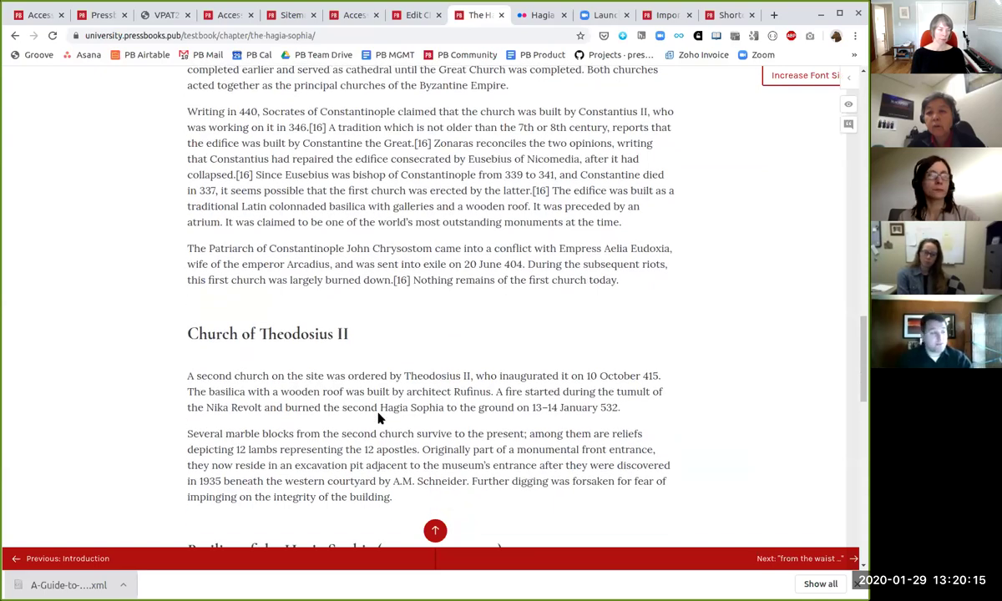
pyautogui.scroll(8, 33, 267)
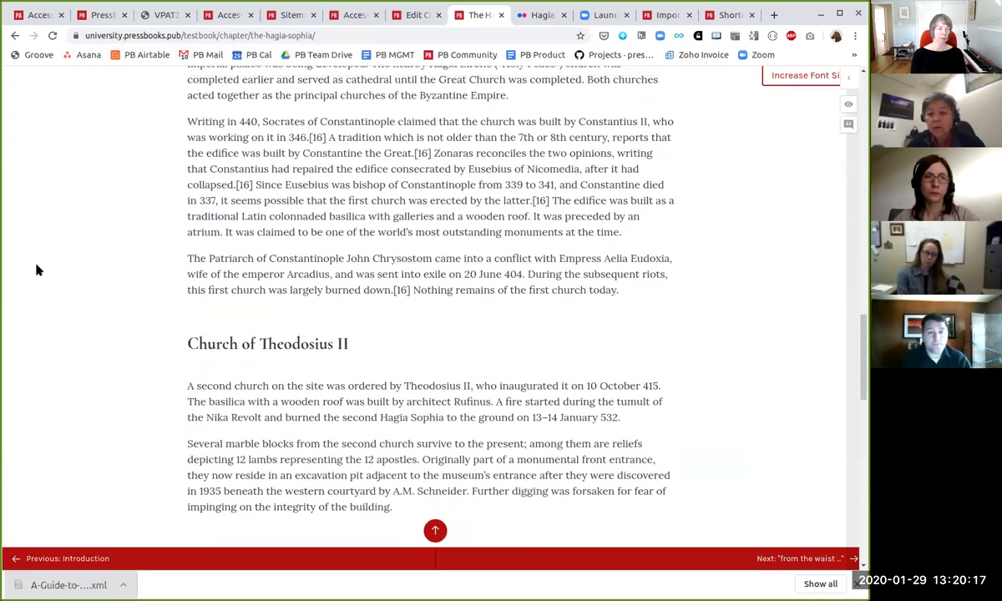
pyautogui.scroll(9, 125, 284)
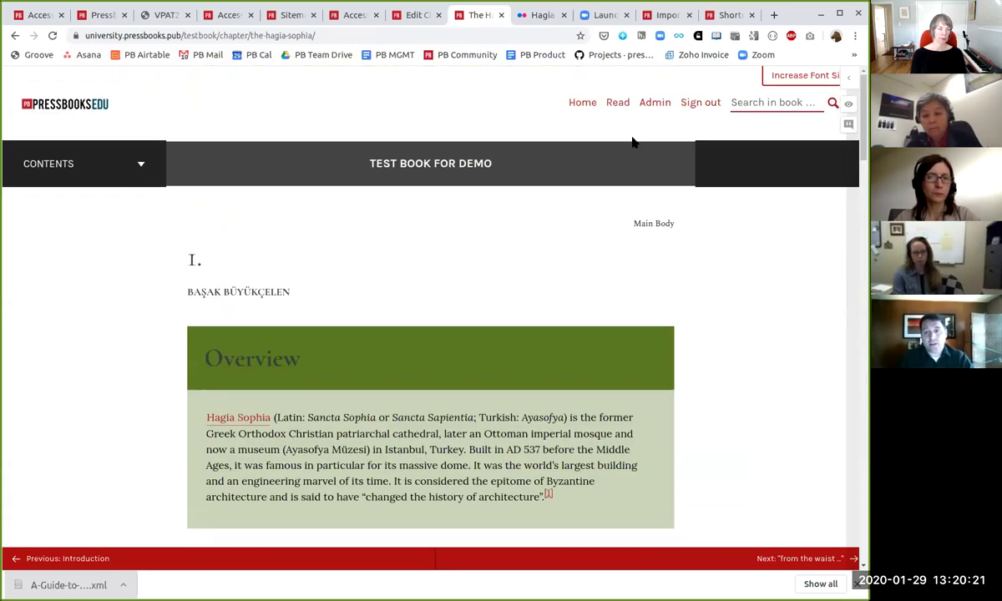
# Step: Go back to the book's admin dashboard and reopen "The Hagia Sophia" chapter for editing, below the "Overview" textbox
pyautogui.click(654, 102)
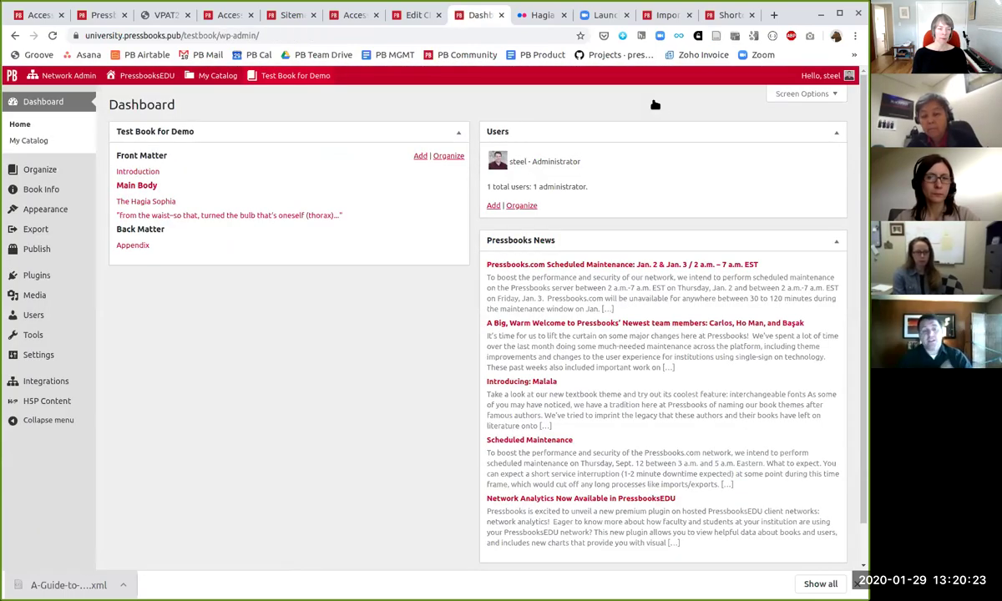
pyautogui.click(146, 203)
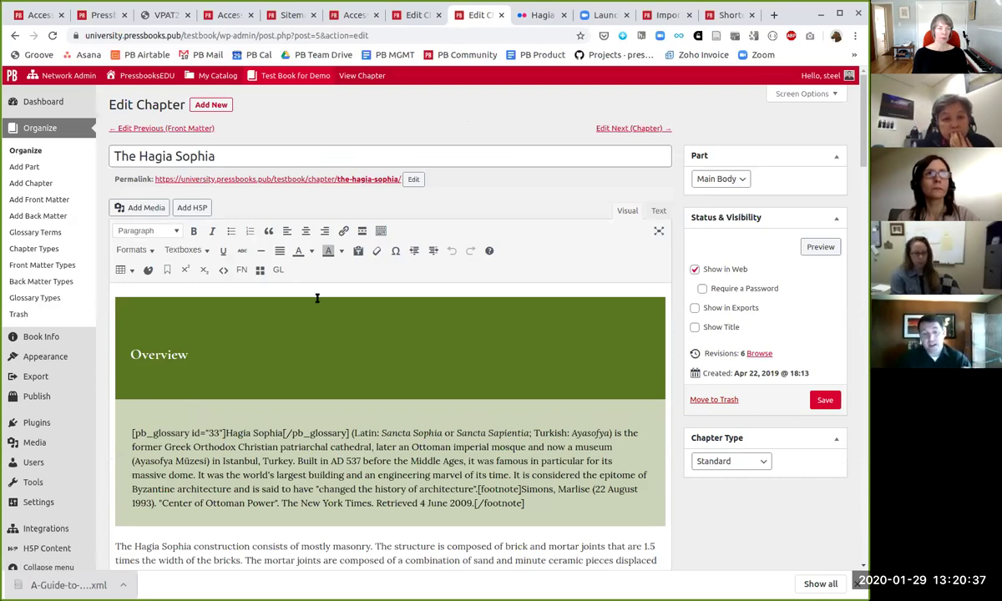
pyautogui.scroll(-1, 321, 297)
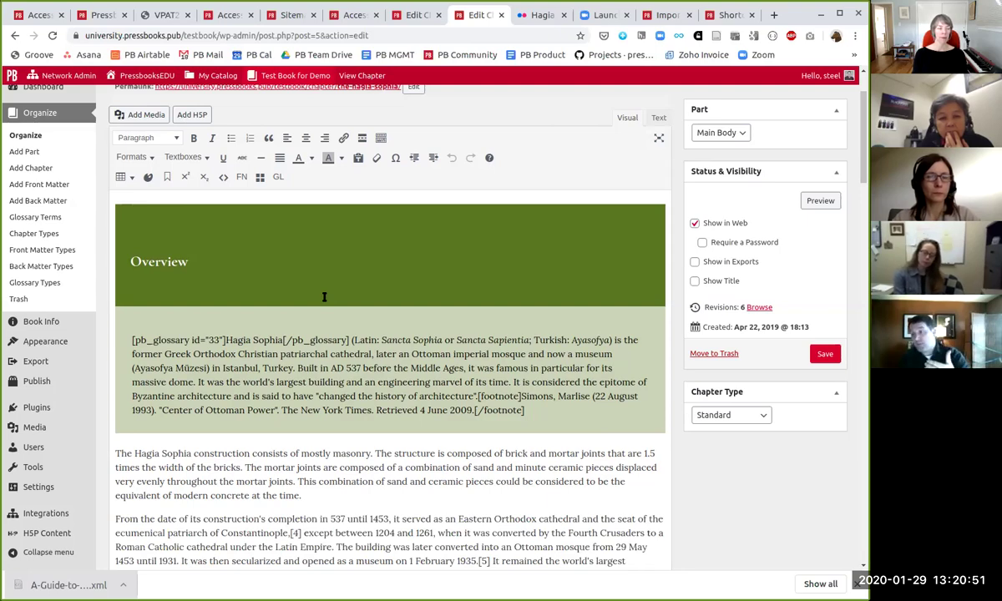
pyautogui.scroll(-3, 329, 279)
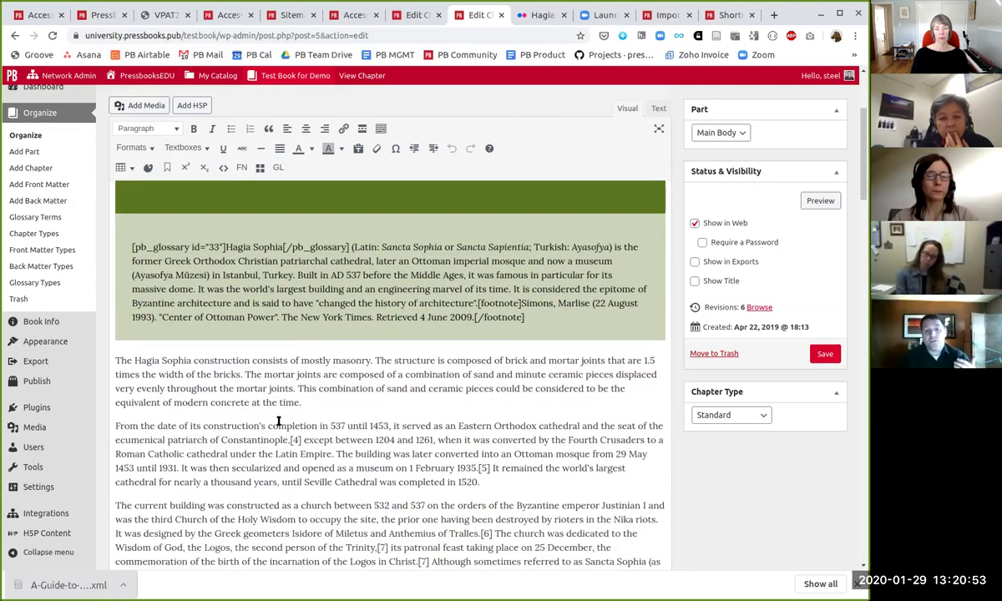
# Step: Apply the custom class "funheading" to the "Church of Constantius II" heading in the History section
pyautogui.scroll(-18, 331, 424)
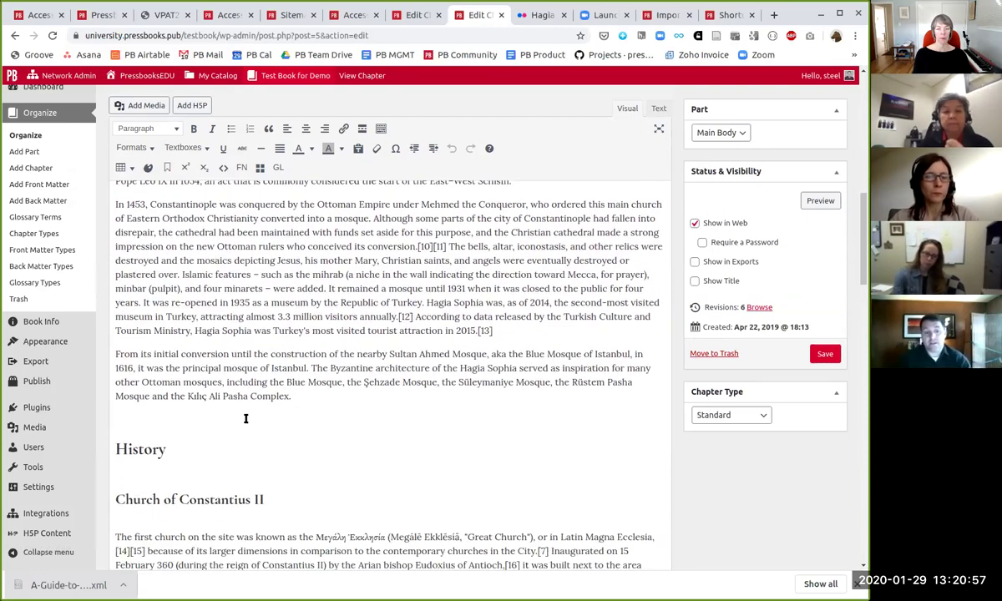
pyautogui.moveTo(260, 499); pyautogui.dragTo(118, 500)
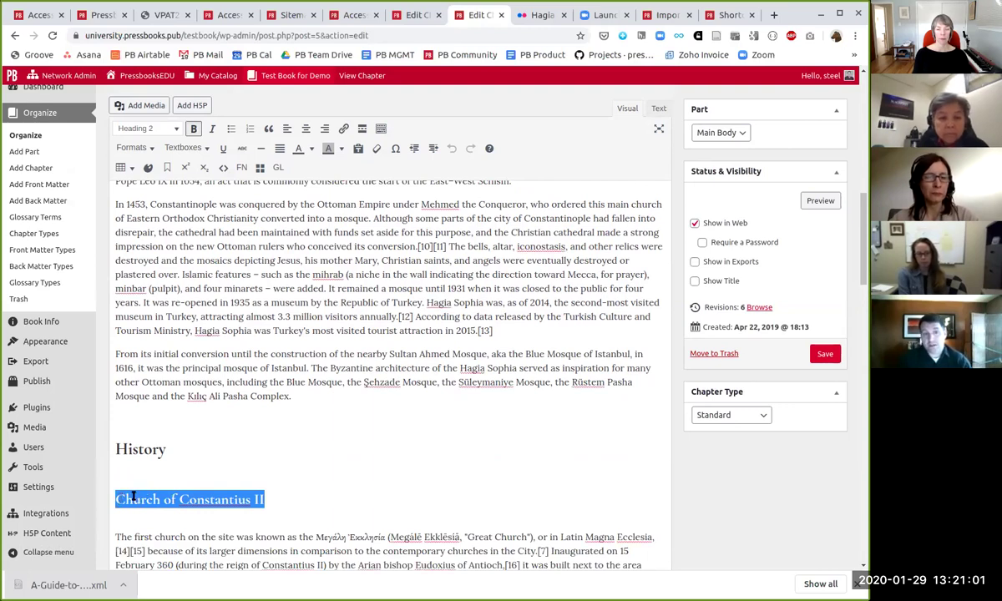
pyautogui.click(148, 170)
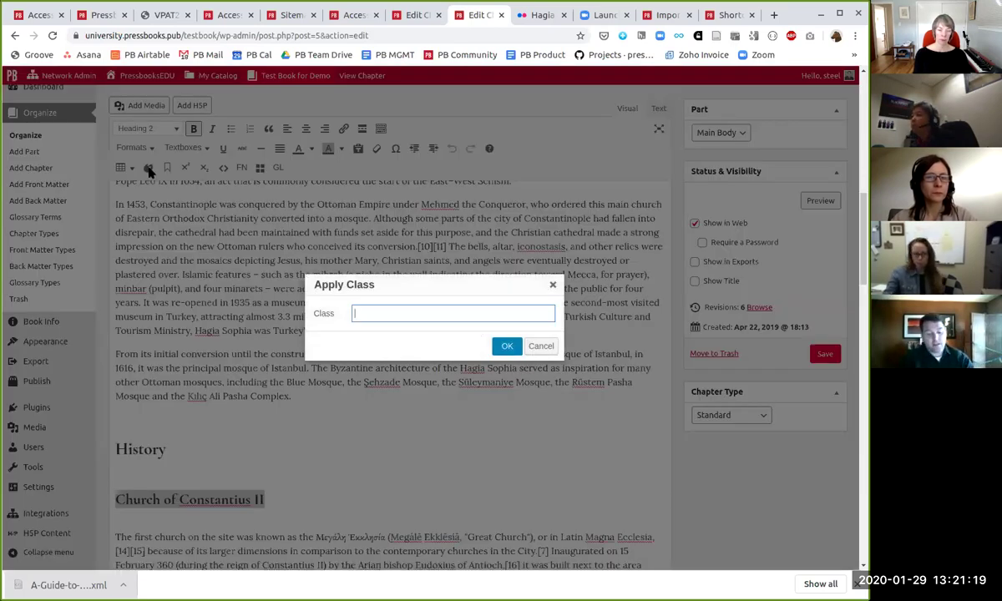
pyautogui.write('fun')
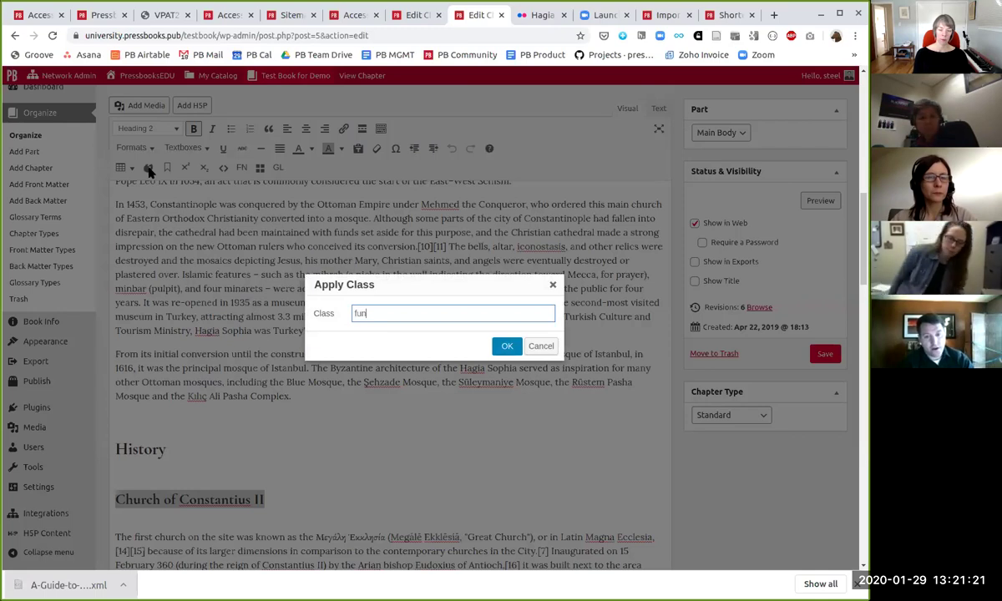
pyautogui.write('heading')
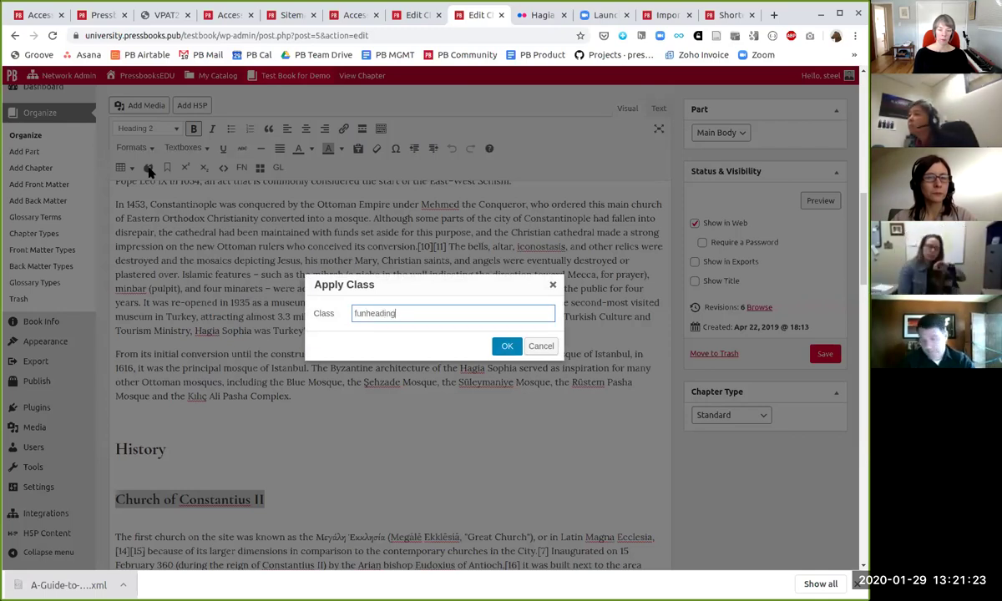
pyautogui.click(507, 346)
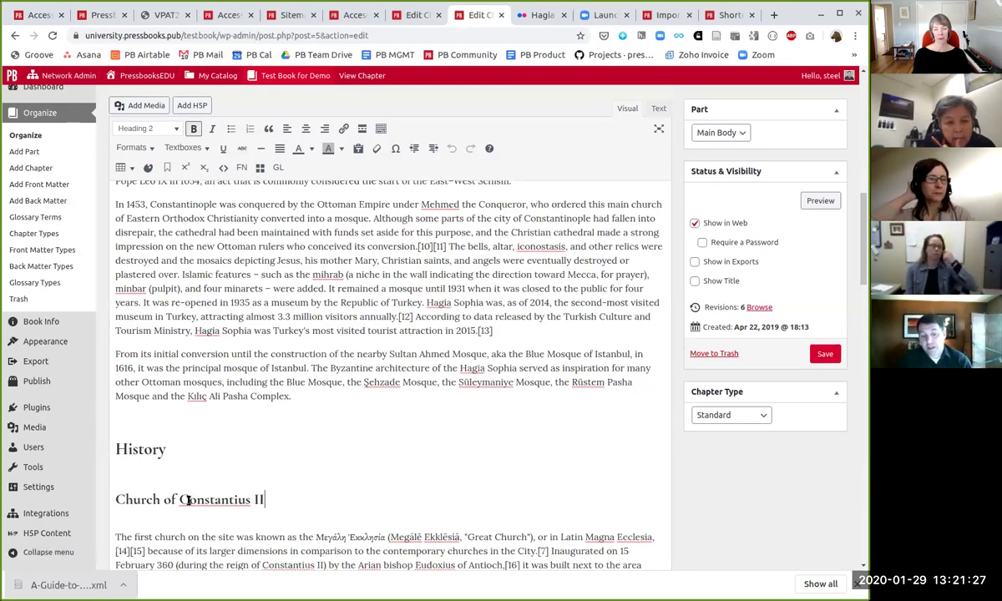
# Step: Apply the custom class "funheading" to the "Church of Theodosius II" heading as well
pyautogui.scroll(-8, 192, 493)
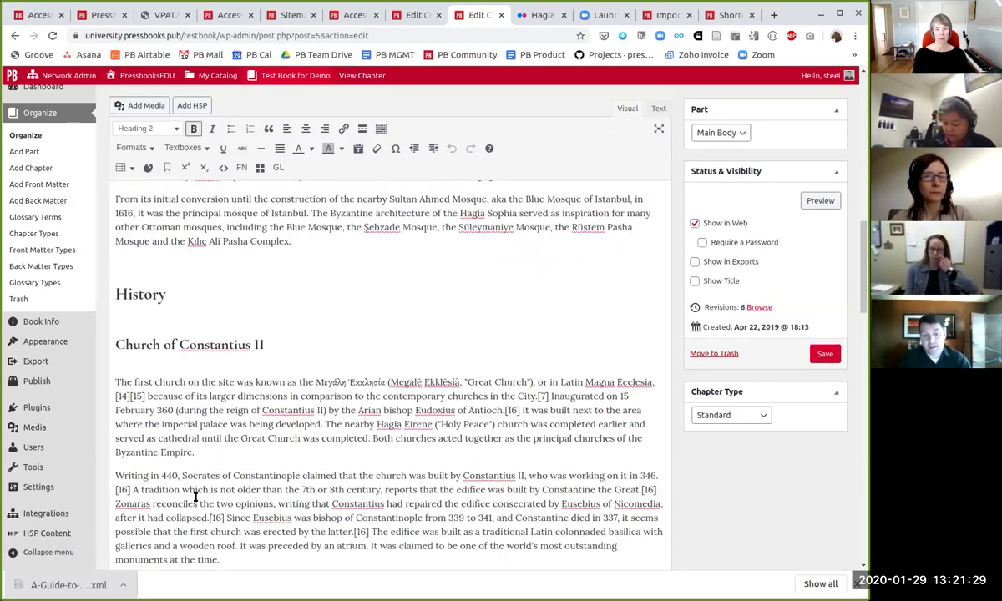
pyautogui.moveTo(259, 318); pyautogui.dragTo(113, 318)
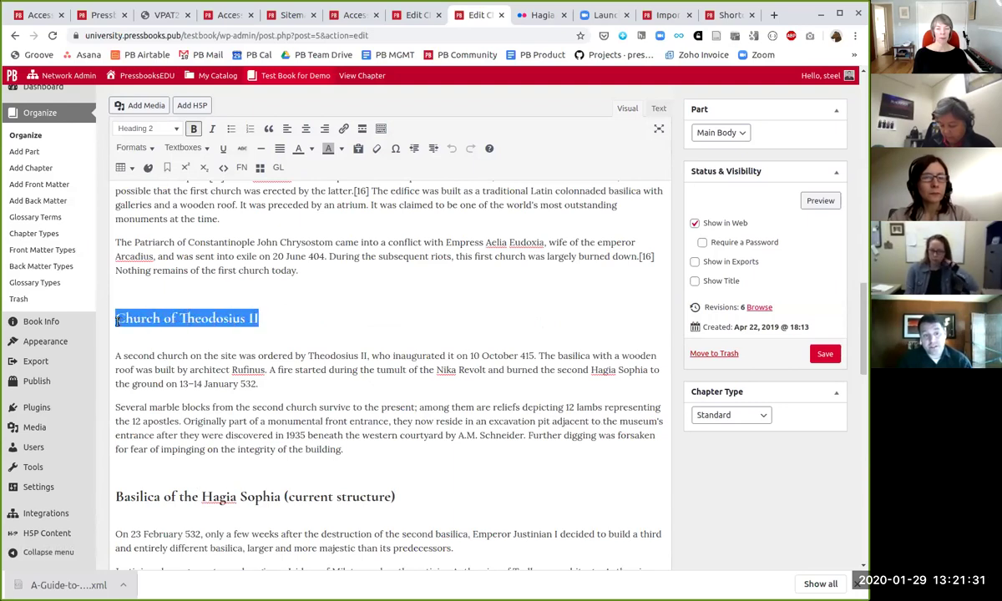
pyautogui.click(148, 168)
pyautogui.write('fu')
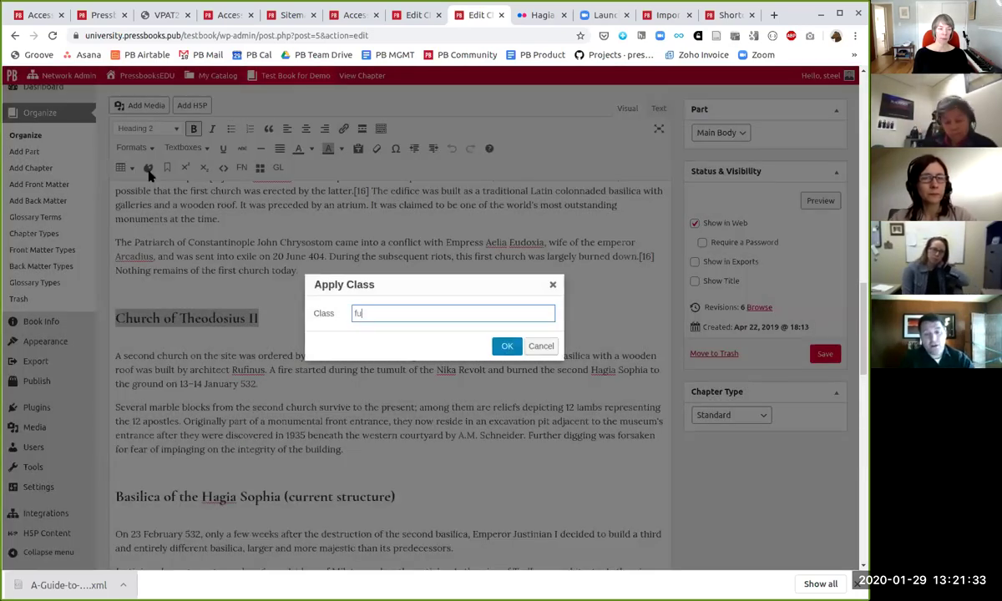
pyautogui.write('ndheheading')
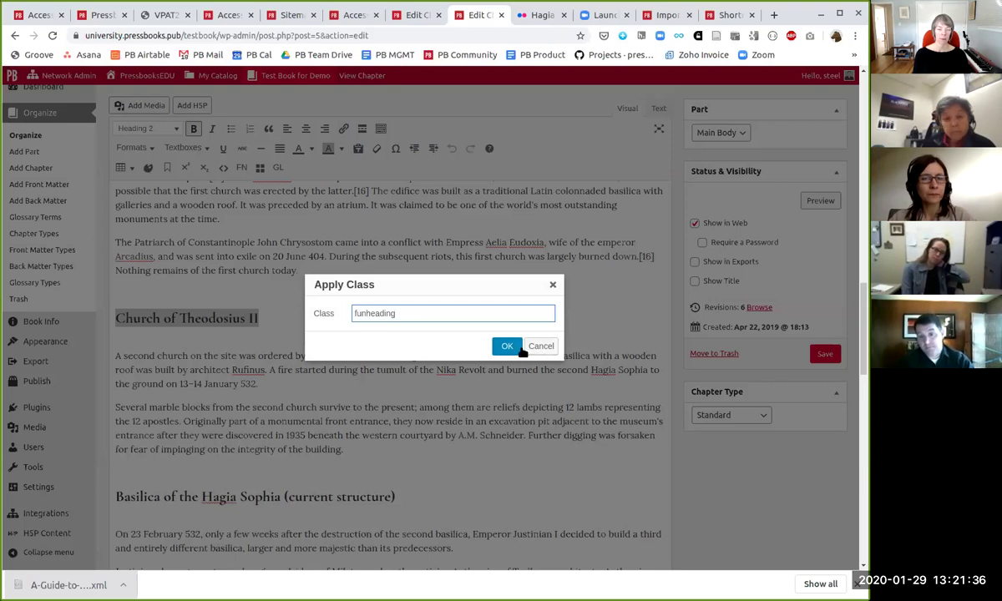
pyautogui.click(507, 346)
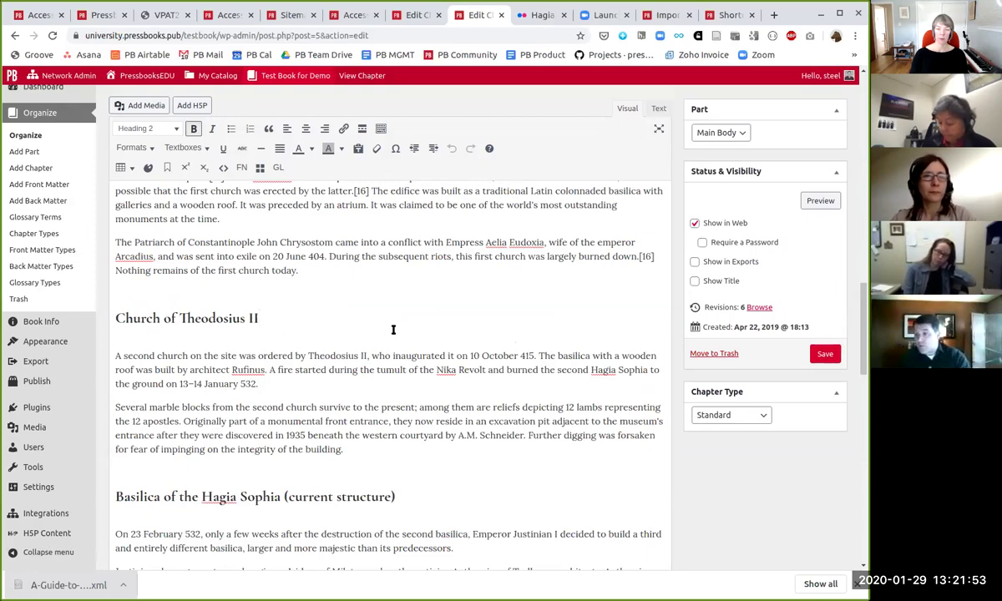
# Step: Highlight the "Church of Theodosius II" and "Basilica of the Hagia Sophia (current structure)" headings in turn
pyautogui.moveTo(262, 318); pyautogui.dragTo(116, 318)
pyautogui.moveTo(395, 497); pyautogui.dragTo(114, 497)
pyautogui.moveTo(233, 318); pyautogui.dragTo(116, 317)
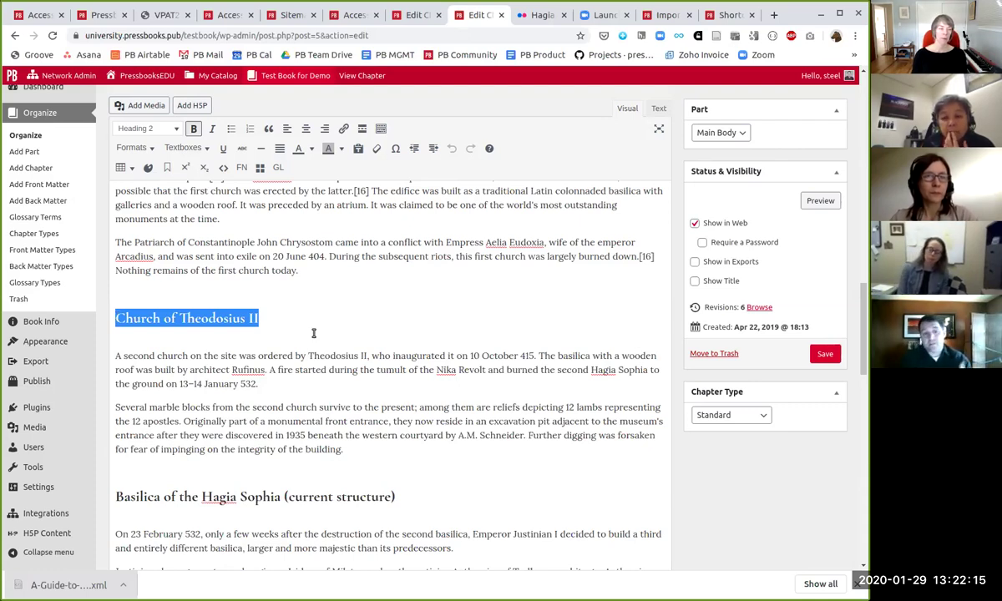
pyautogui.press('Down')
# Step: Open the chapter that follows "The Hagia Sophia" for editing in a separate browser tab
pyautogui.scroll(5, 316, 333)
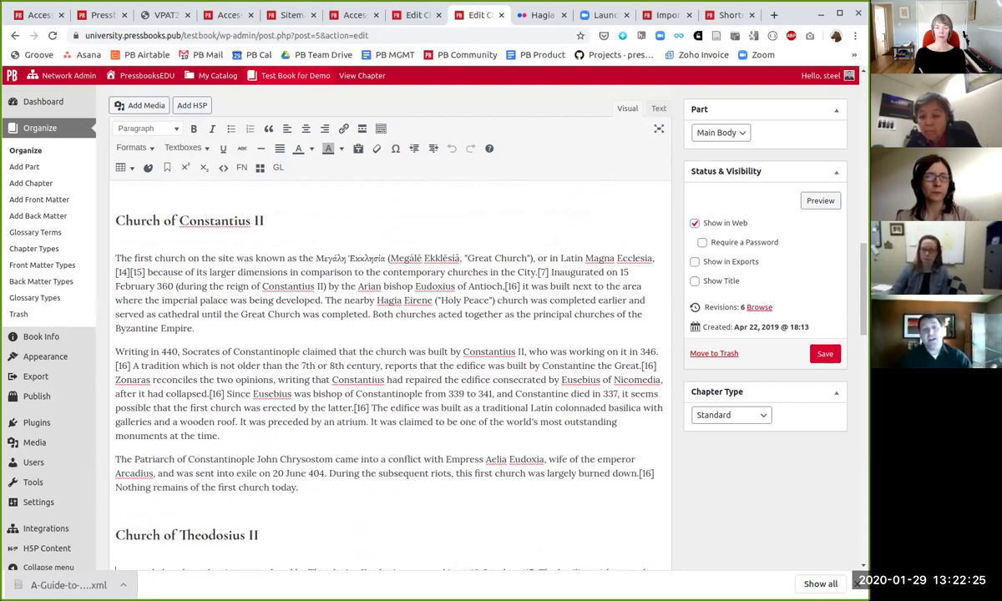
pyautogui.scroll(15, 317, 284)
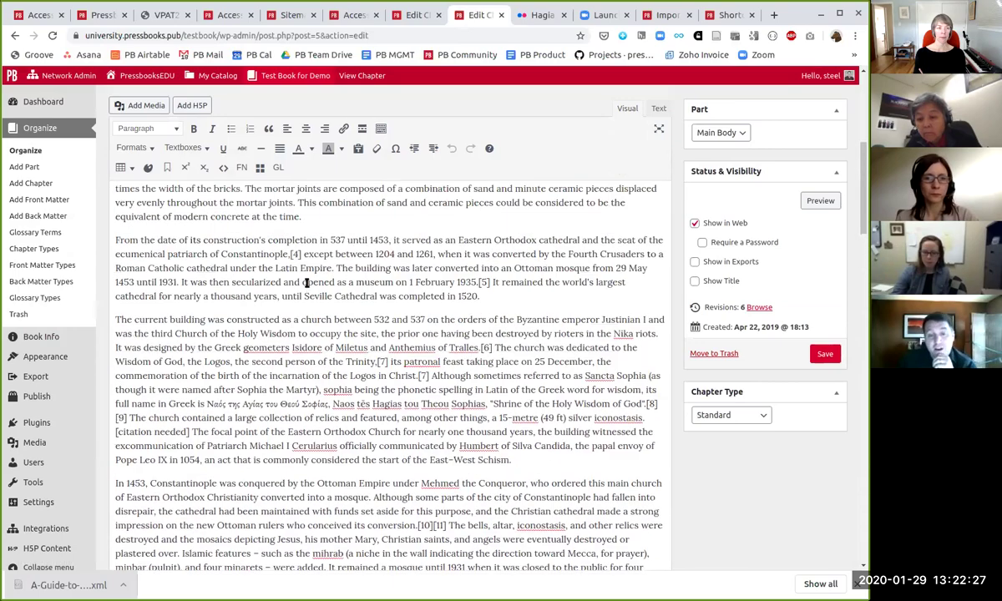
pyautogui.scroll(3, 298, 287)
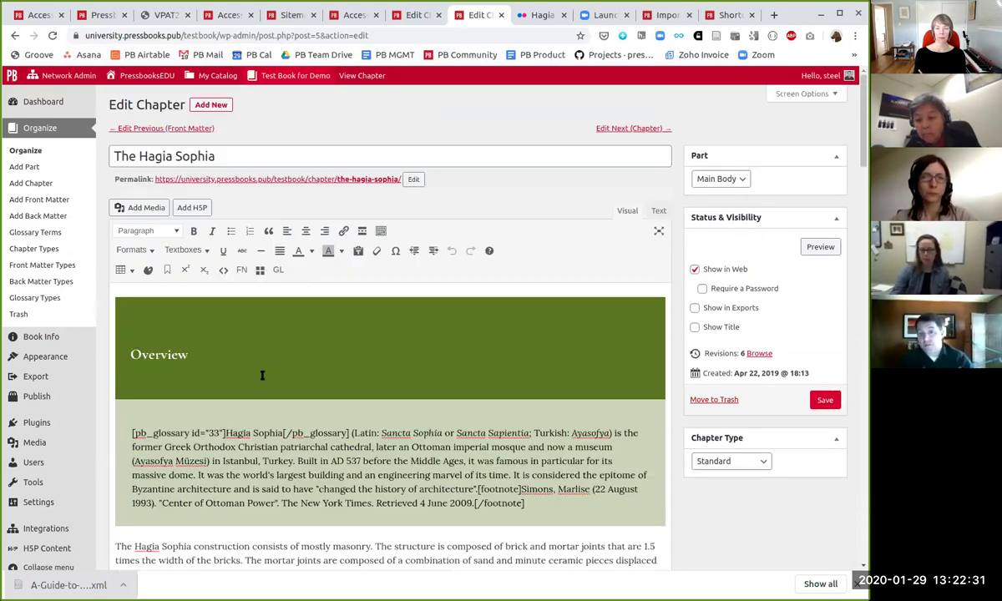
pyautogui.middleClick(630, 128)
pyautogui.click(499, 15)
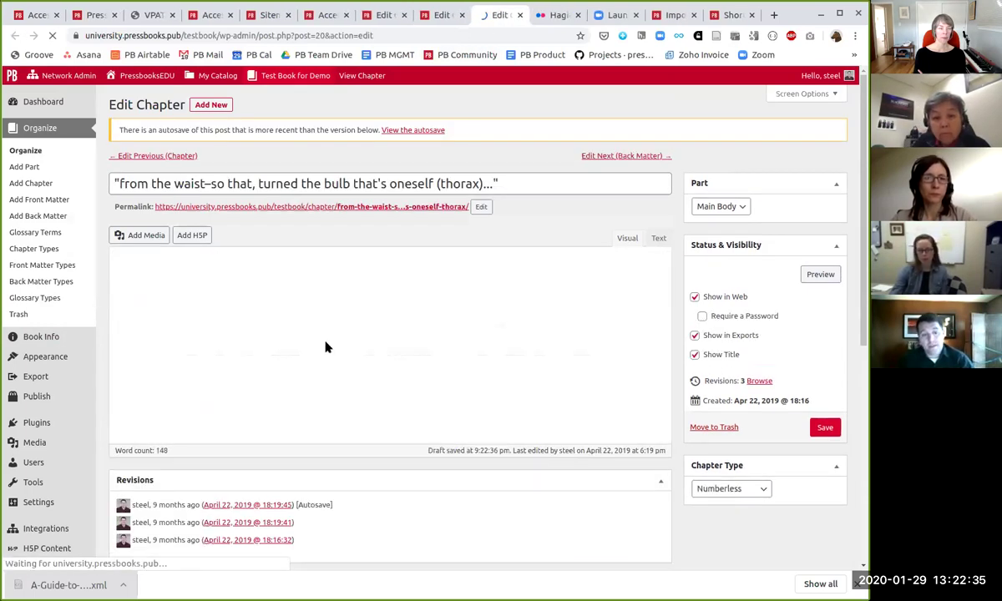
# Step: Insert a Learning Objectives textbox at the start of the chapter, above the "spring opens blossoms fall" lines
pyautogui.click(117, 327)
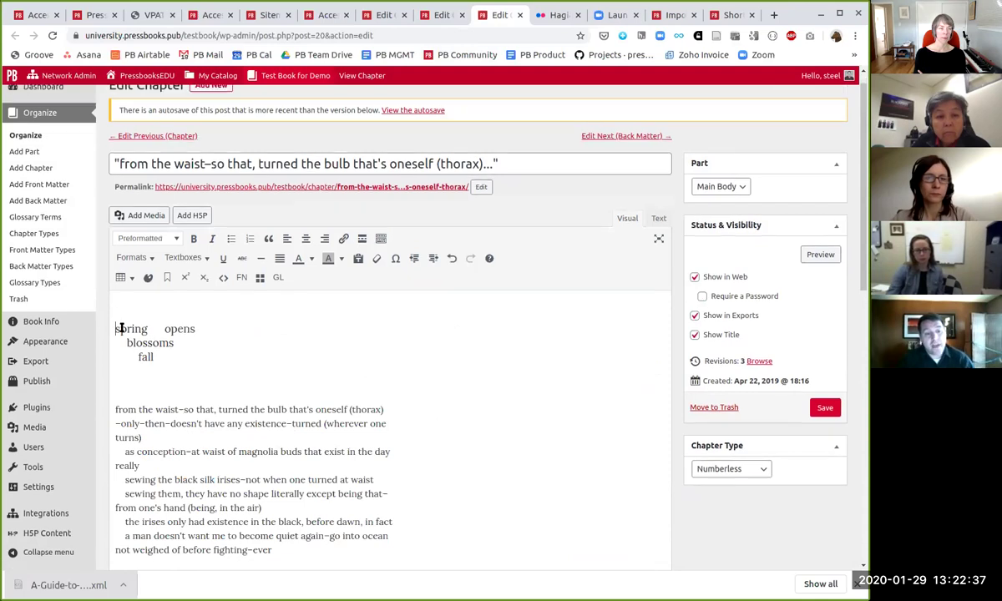
pyautogui.click(184, 257)
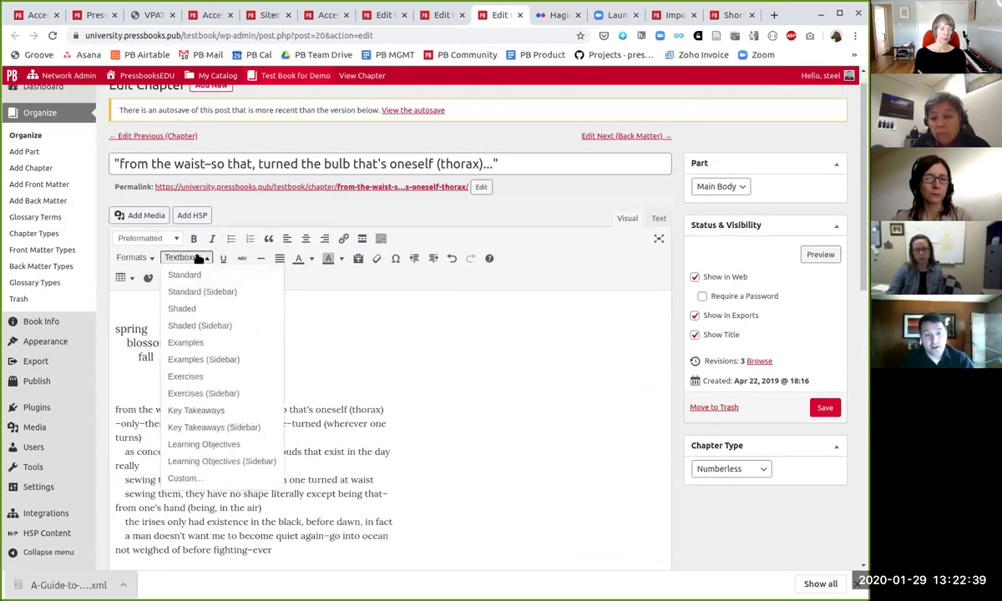
pyautogui.click(224, 445)
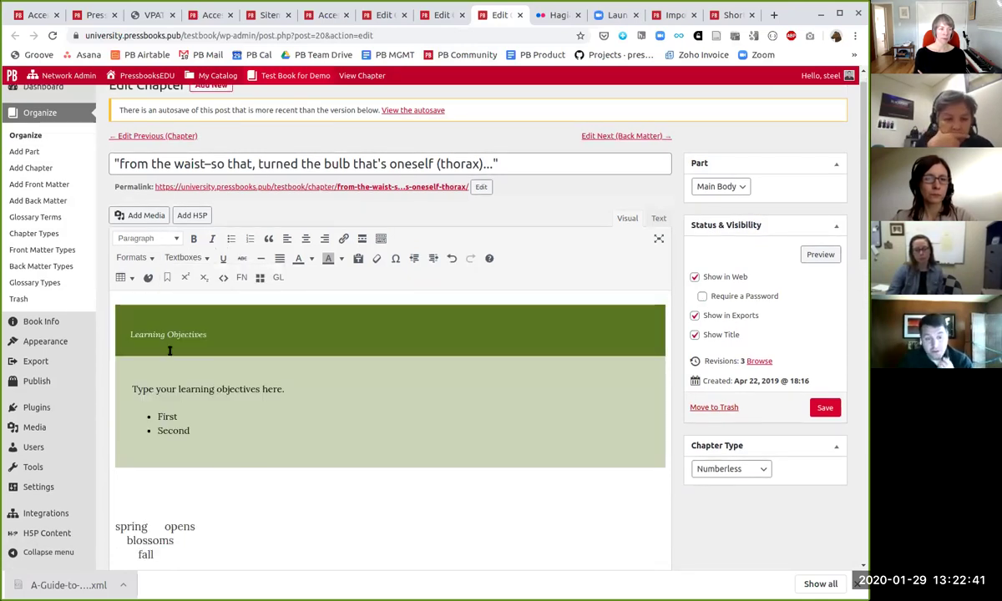
# Step: Replace the new textbox's title with "Overview" and select the title text
pyautogui.moveTo(131, 336); pyautogui.dragTo(221, 337)
pyautogui.write('Onerview')
pyautogui.hotkey('shift', 'Left')
pyautogui.hotkey('shift', 'Left')
pyautogui.hotkey('shift', 'Left')
pyautogui.hotkey('shift', 'Left')
pyautogui.hotkey('shift', 'Left')
pyautogui.hotkey('shift', 'Left')
pyautogui.hotkey('shift', 'Left')
pyautogui.hotkey('shift', 'Left')
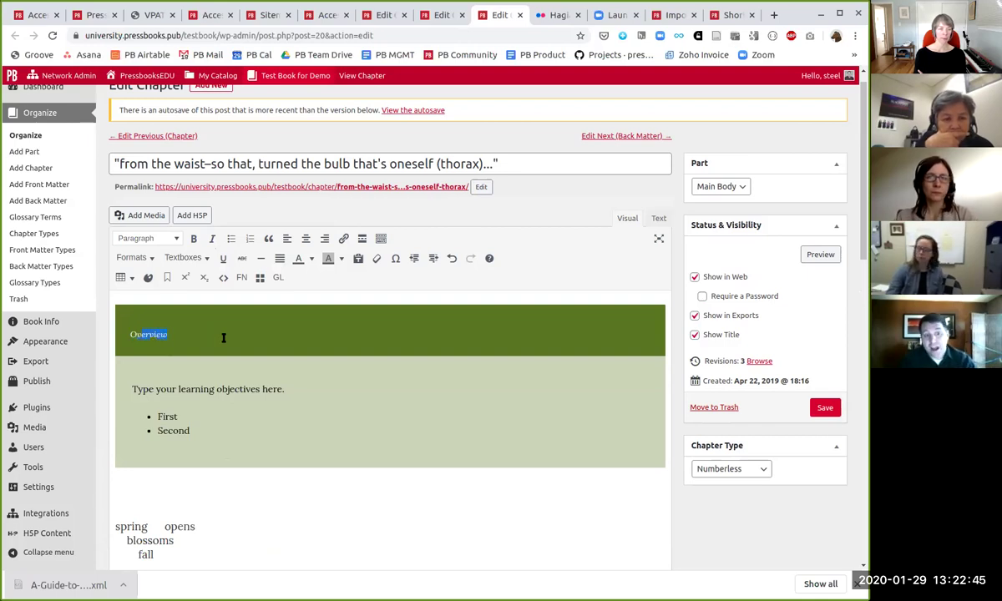
# Step: Format the textbox's "Overview" title as Heading 1 and save the chapter
pyautogui.click(146, 238)
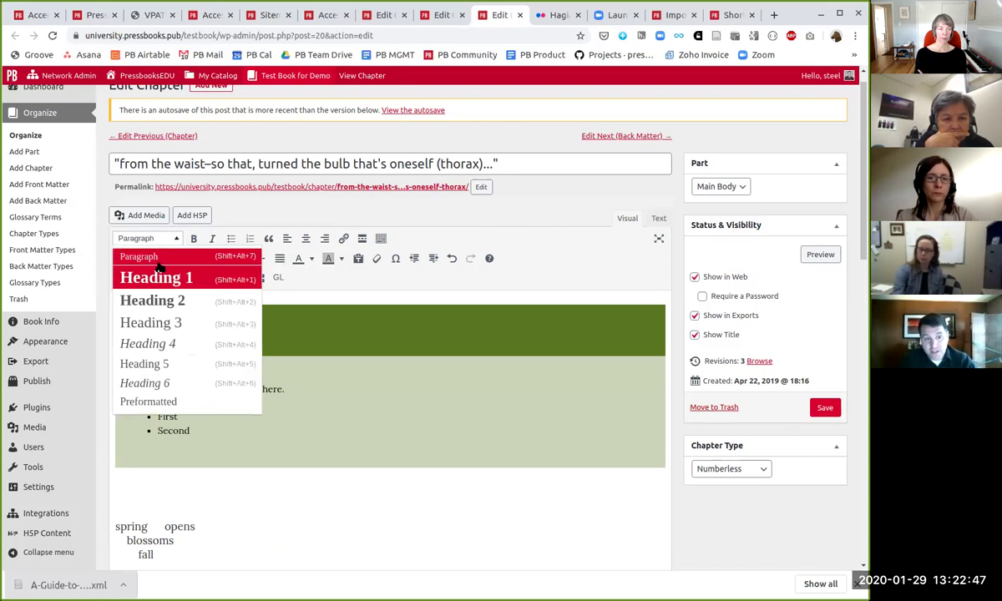
pyautogui.click(163, 277)
pyautogui.moveTo(132, 389); pyautogui.dragTo(211, 416)
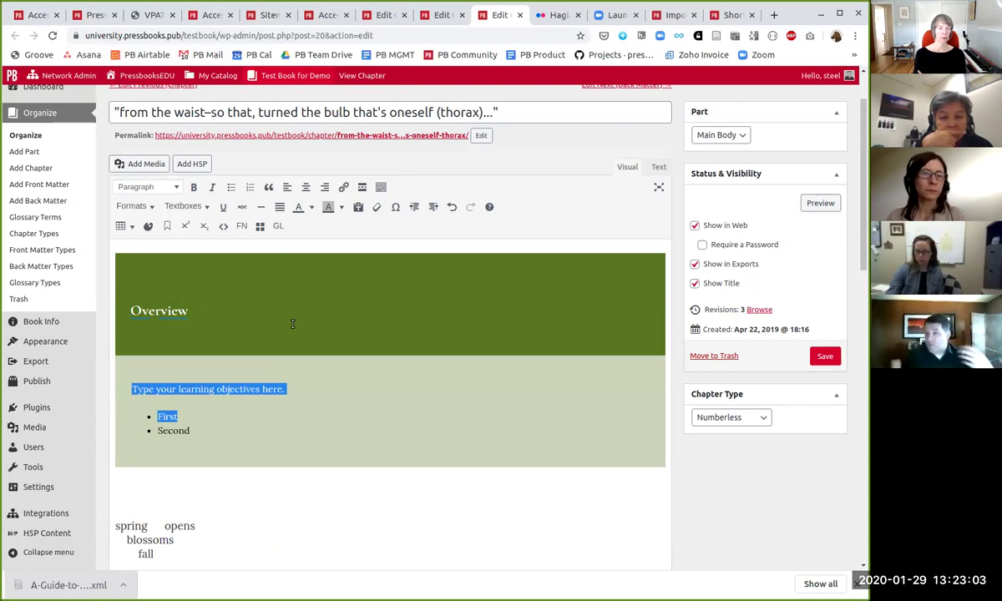
pyautogui.click(824, 356)
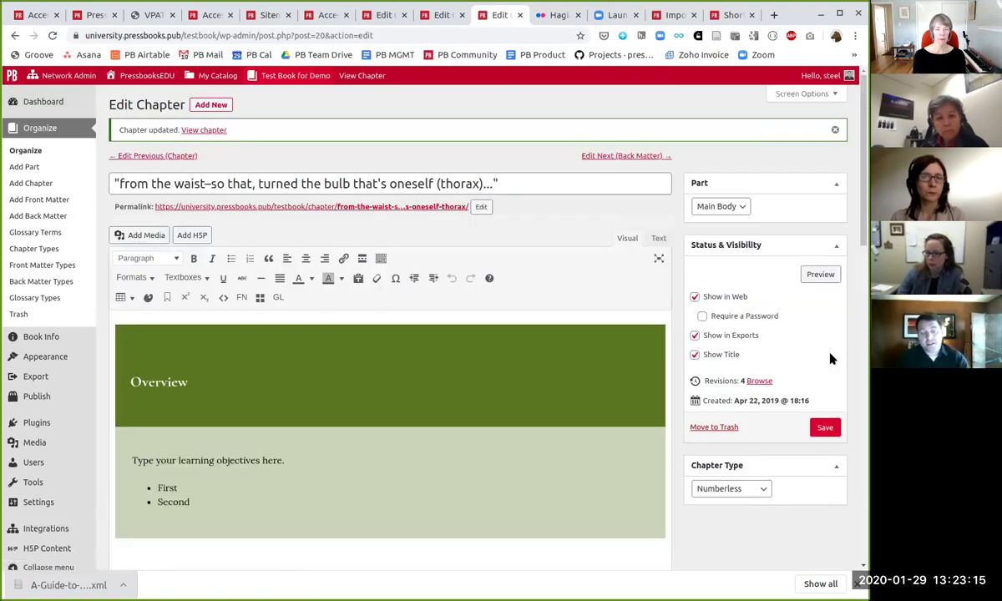
# Step: Open the book's Custom Styles page and view the output formats that can be styled, keeping Web selected
pyautogui.moveTo(46, 358)
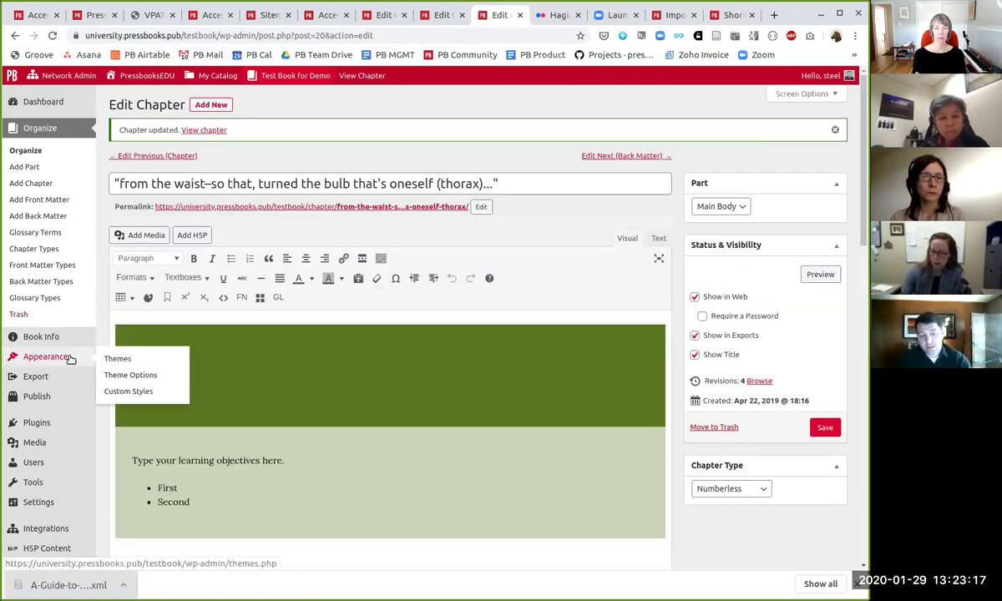
pyautogui.click(128, 393)
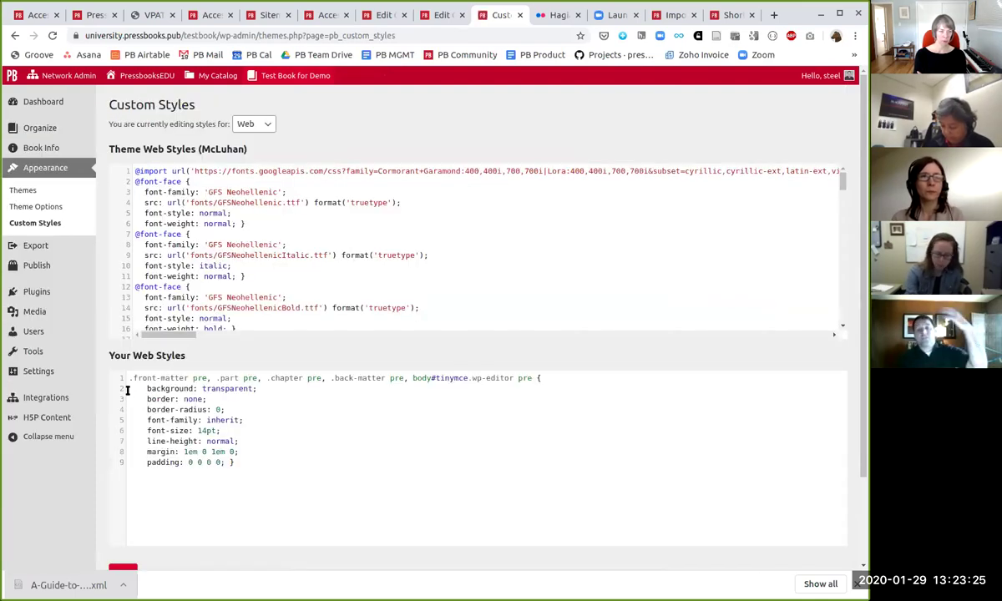
pyautogui.click(253, 124)
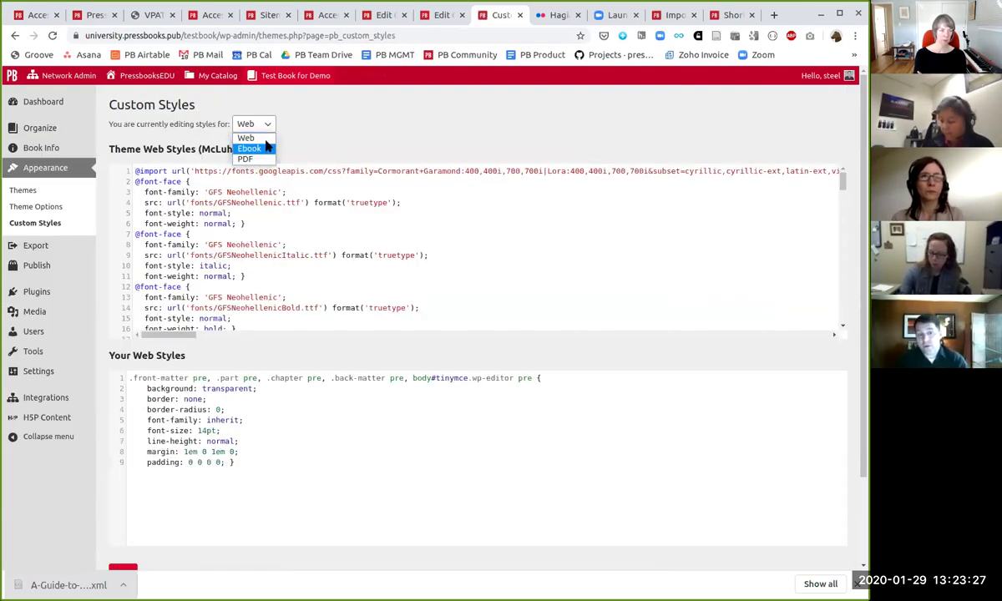
pyautogui.click(275, 393)
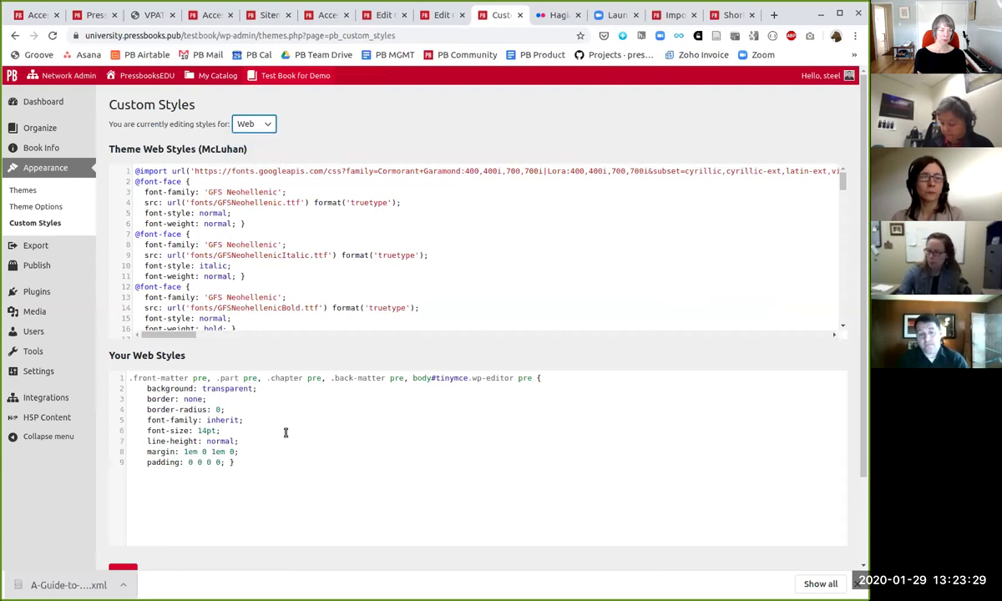
# Step: Add a CSS rule block with the selector "h3.funheading" below the existing rule in the book's custom web styles
pyautogui.scroll(-3, 277, 272)
pyautogui.click(248, 478)
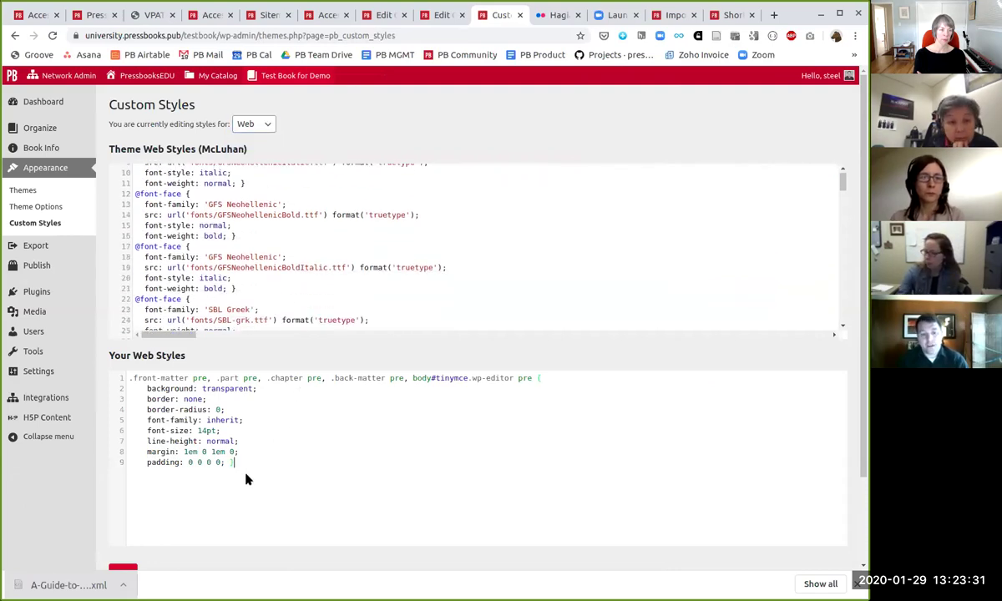
pyautogui.press('Return')
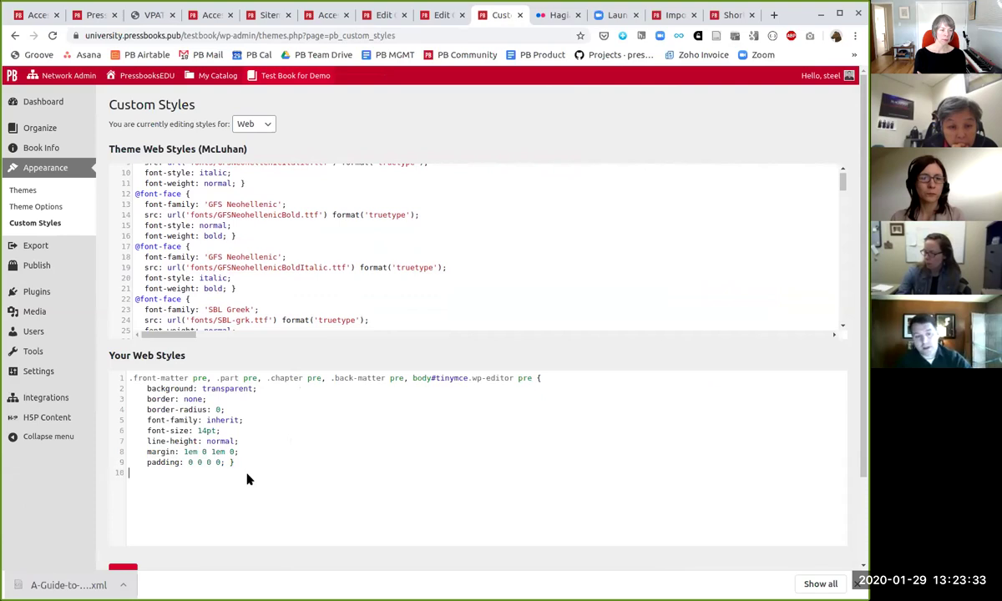
pyautogui.write('.')
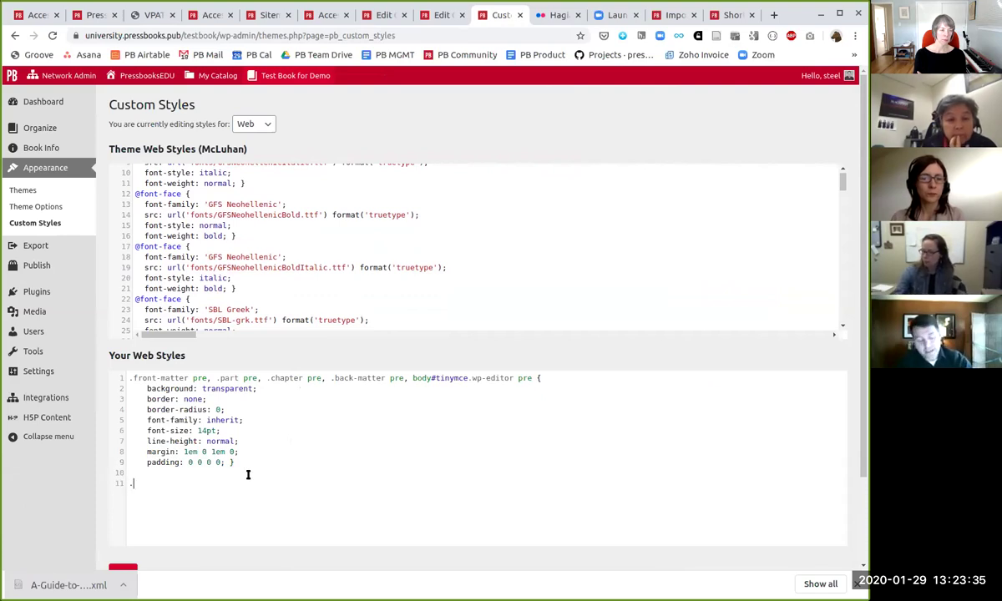
pyautogui.write('funheading {')
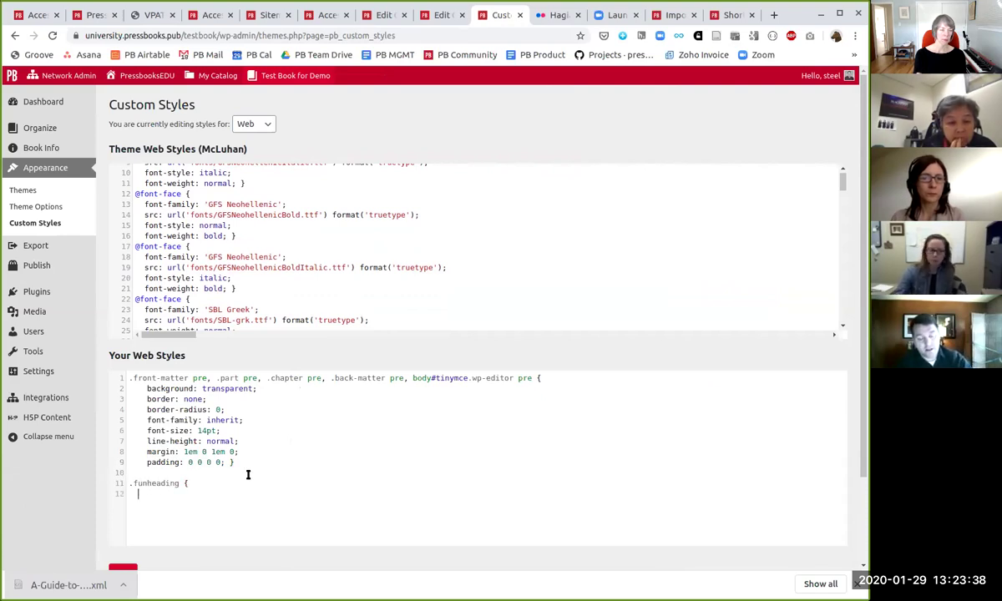
pyautogui.press('Return')
pyautogui.write('}')
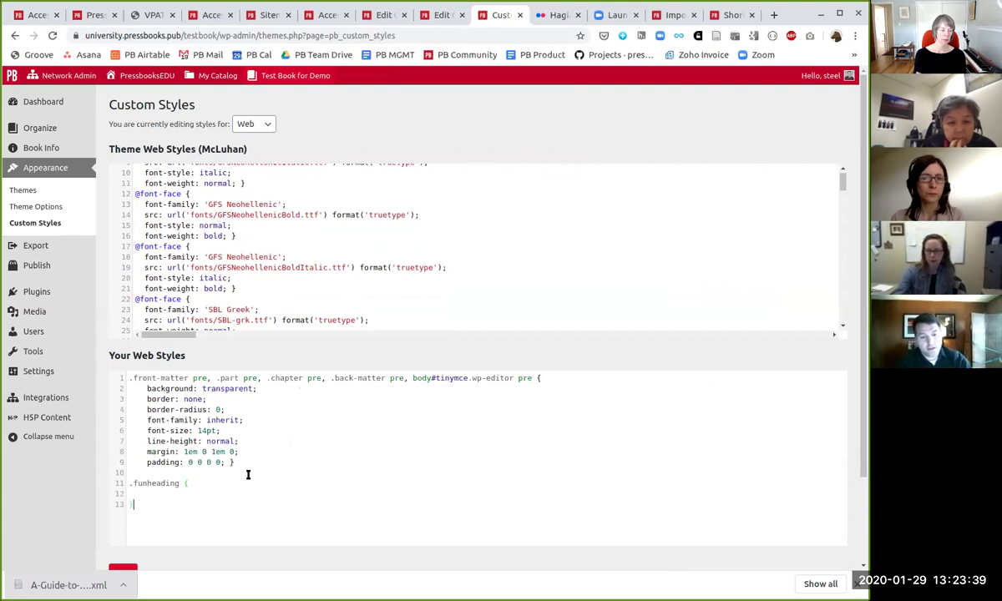
pyautogui.write('h3')
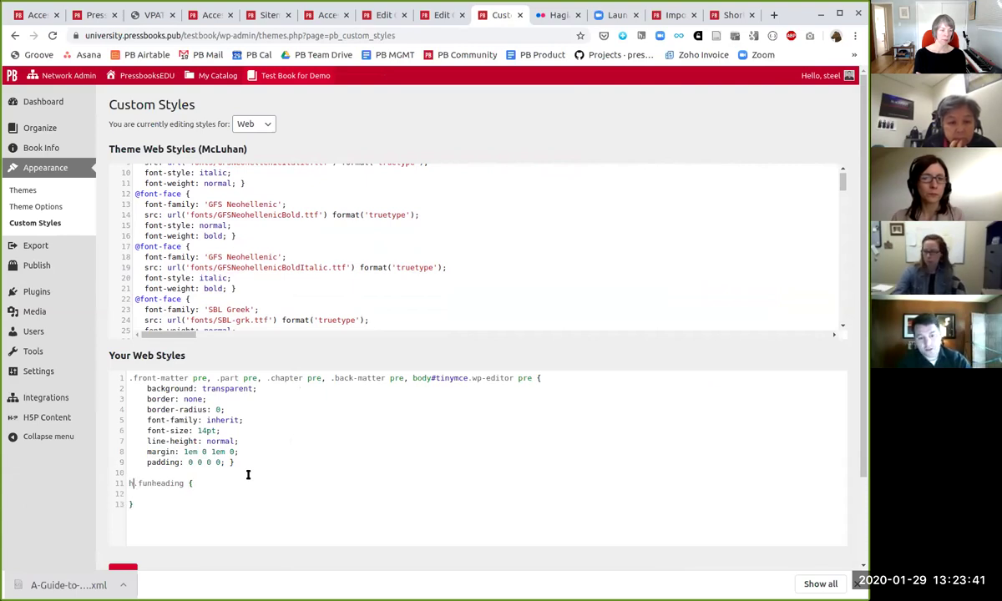
# Step: Set the text color to pink in the h3.funheading rule and save the custom web styles
pyautogui.write('color: pink;')
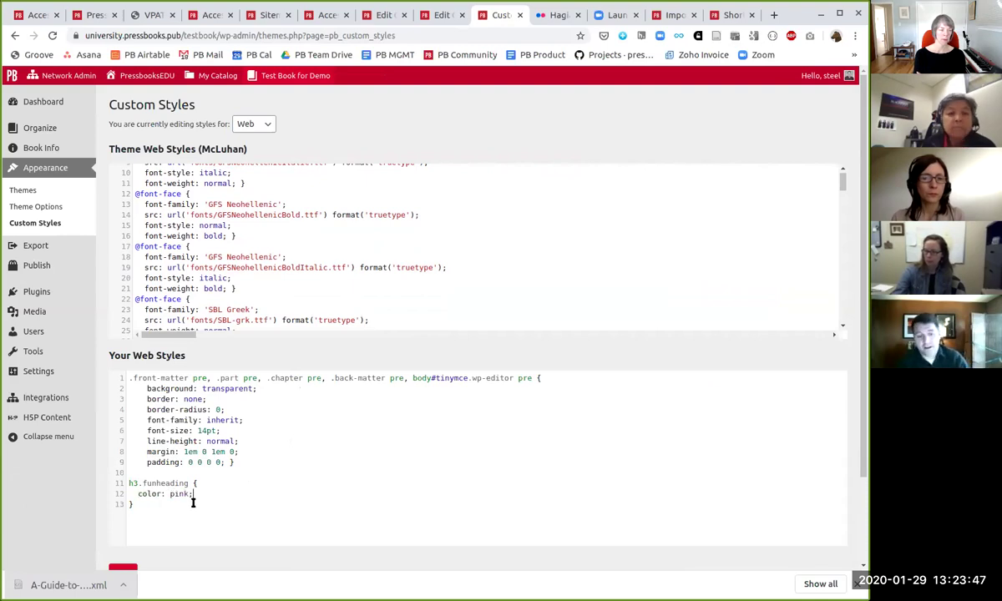
pyautogui.scroll(-2, 192, 504)
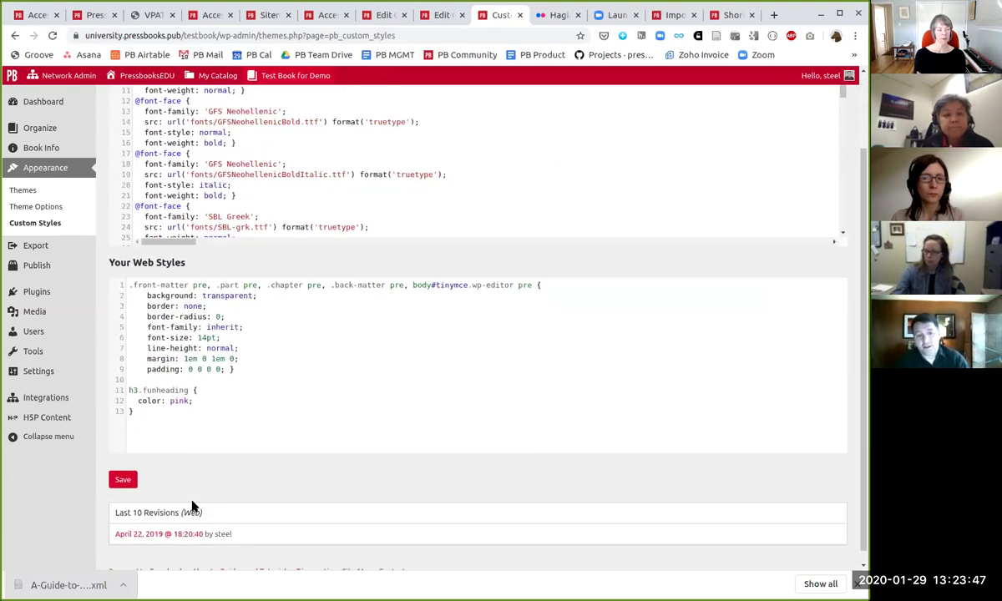
pyautogui.click(123, 480)
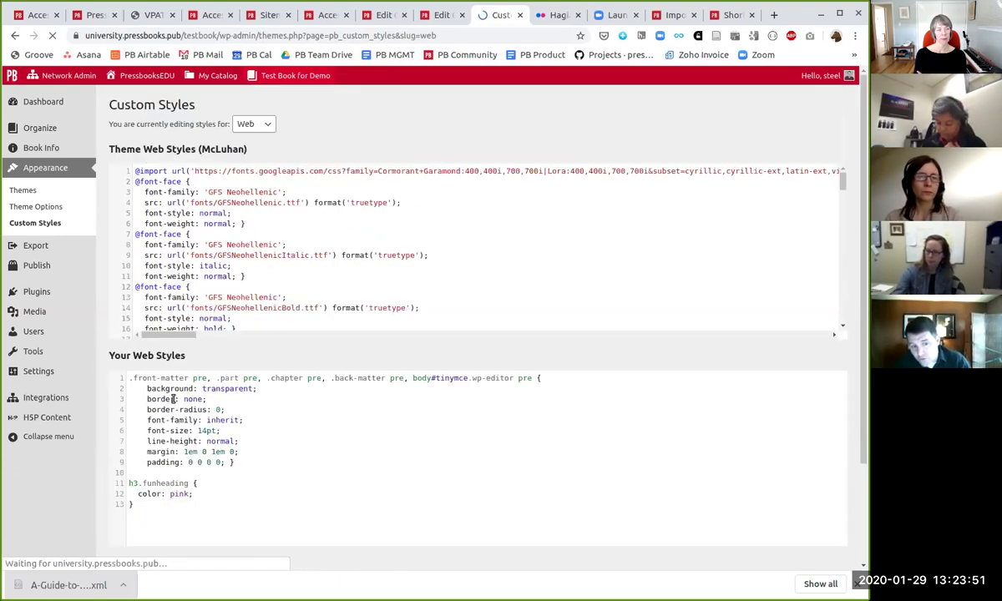
pyautogui.moveTo(140, 483); pyautogui.dragTo(193, 494)
# Step: Open the book's public home page in a new tab and go to the chapter "The Hagia Sophia"
pyautogui.moveTo(264, 75)
pyautogui.middleClick(247, 93)
pyautogui.click(514, 17)
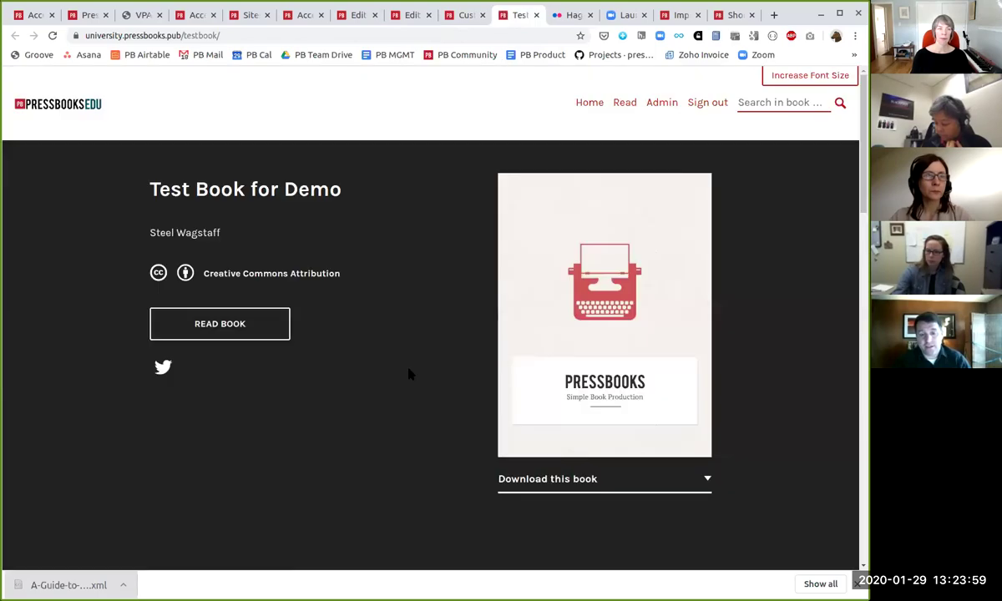
pyautogui.scroll(-5, 408, 374)
pyautogui.click(202, 448)
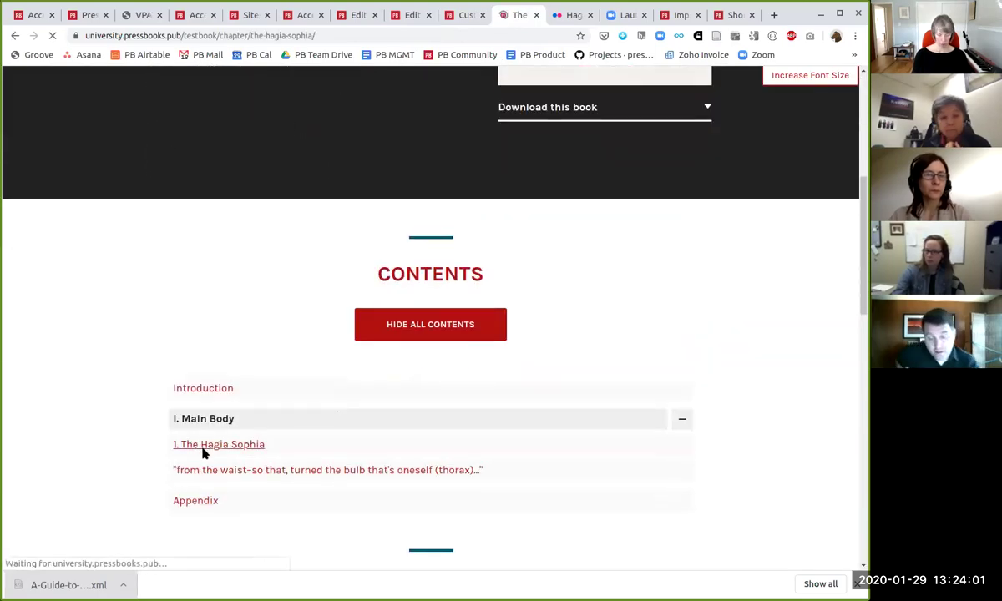
# Step: Inspect the HTML tags of the "Church of Theodosius II" heading and the h3 below it, and close the developer tools
pyautogui.scroll(-10, 213, 426)
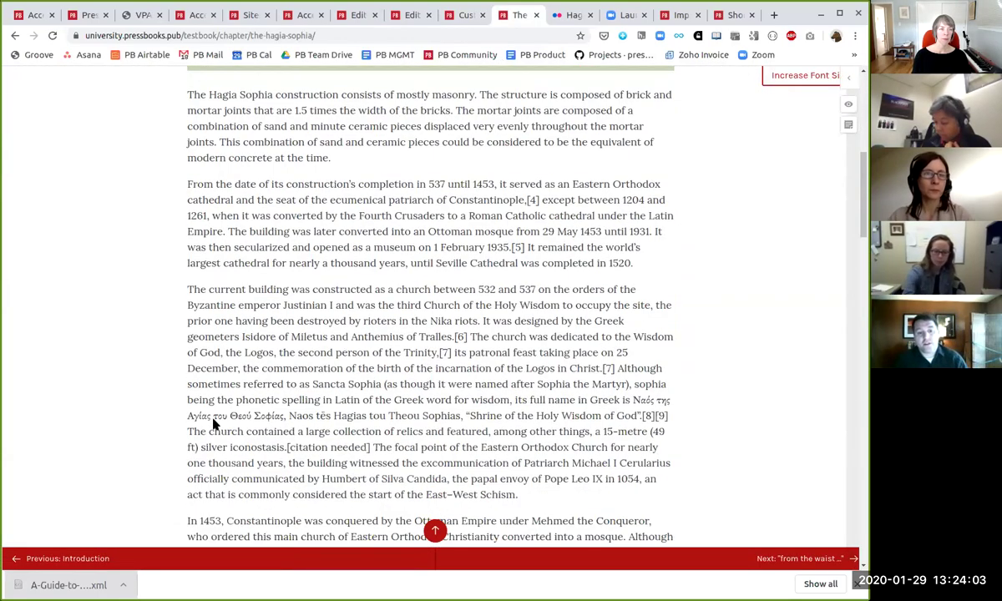
pyautogui.scroll(-8, 213, 426)
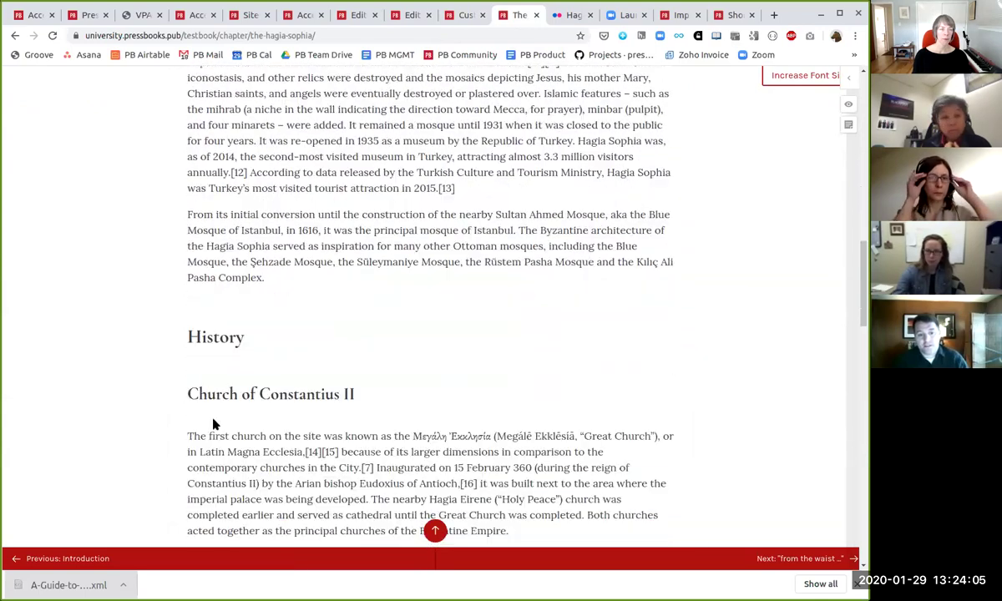
pyautogui.scroll(-2, 224, 493)
pyautogui.scroll(2, 233, 488)
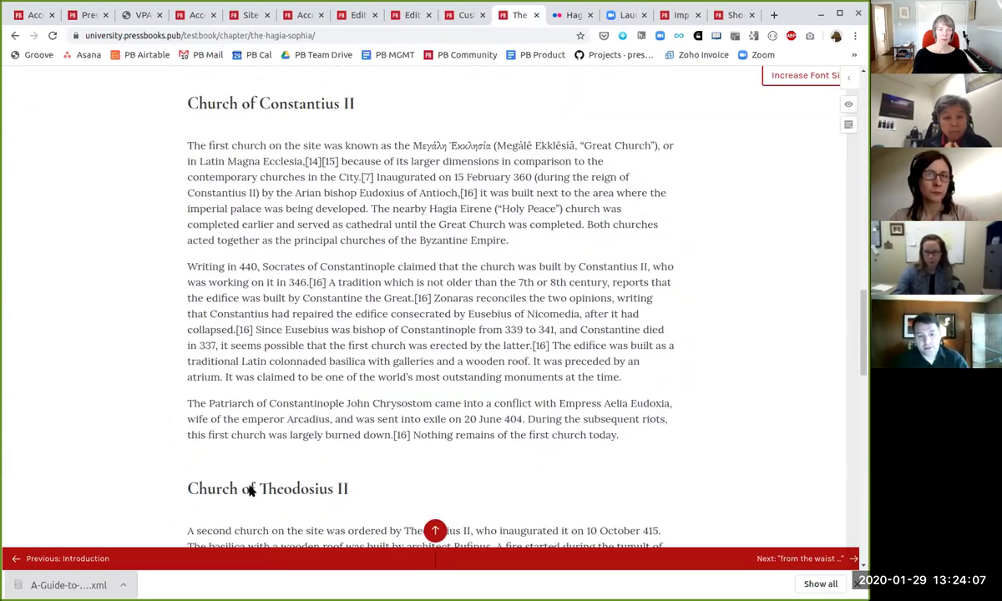
pyautogui.rightClick(226, 487)
pyautogui.click(258, 479)
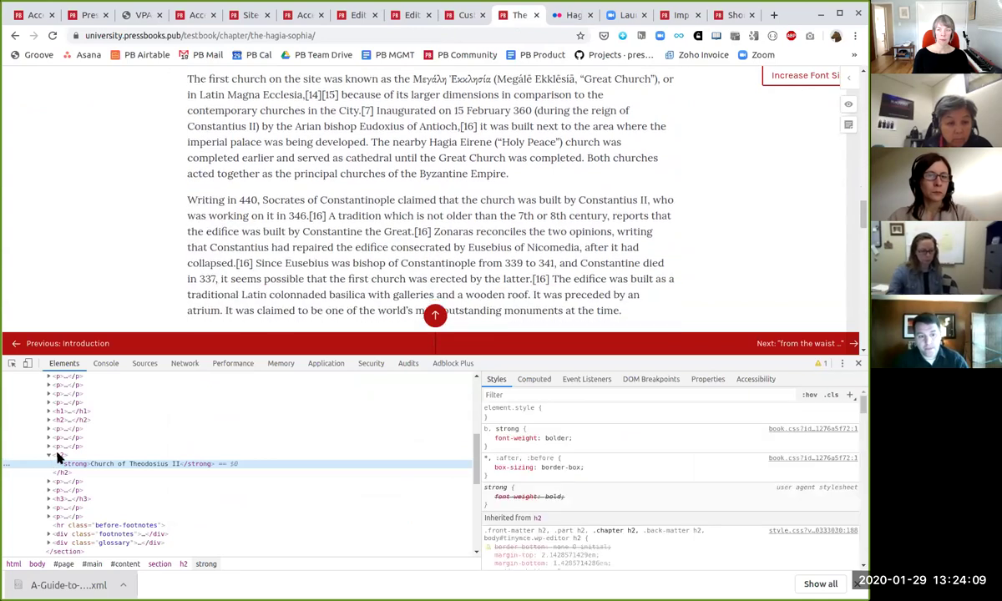
pyautogui.scroll(-2, 234, 275)
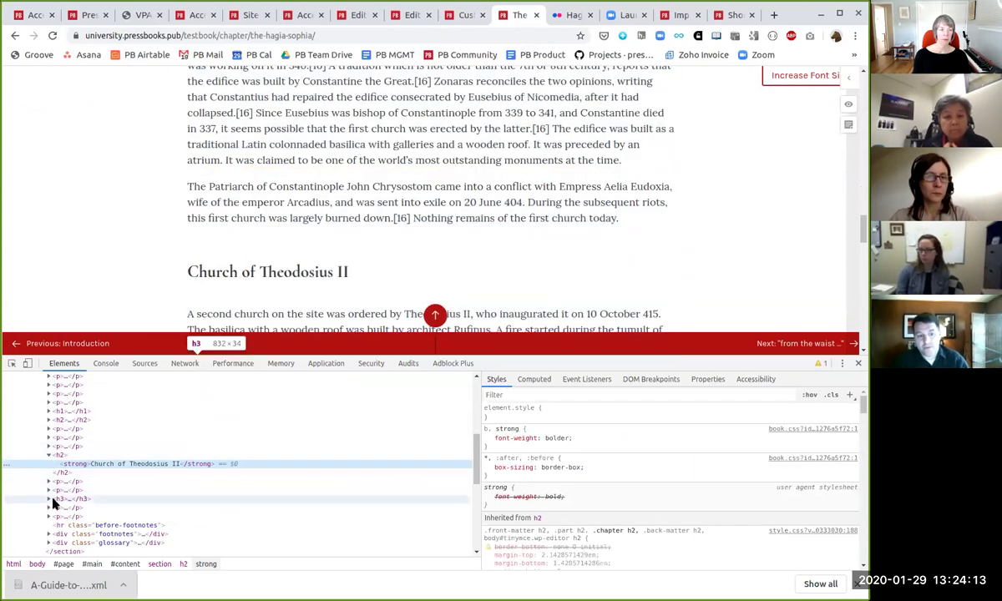
pyautogui.click(49, 500)
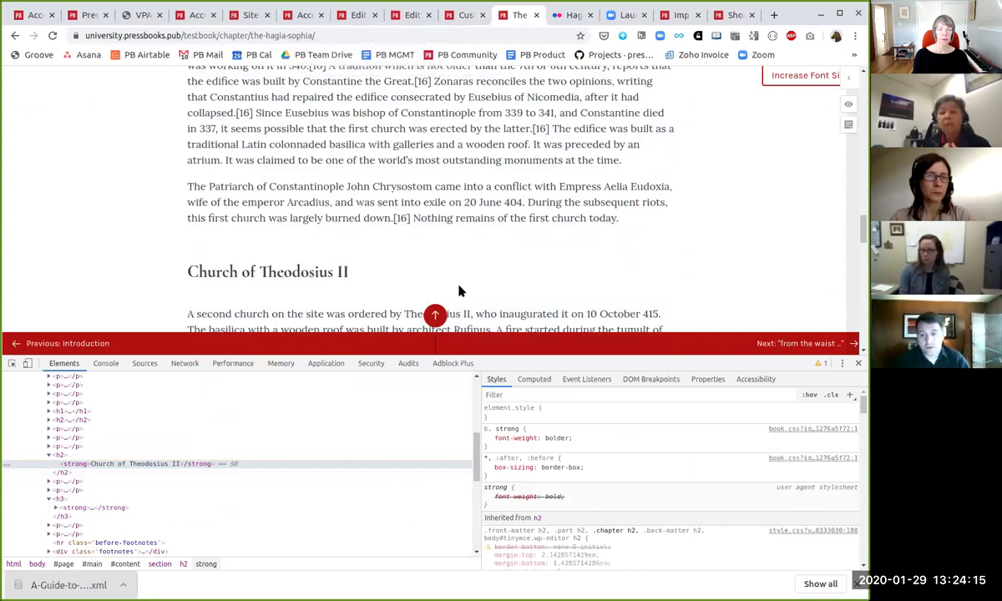
pyautogui.scroll(10, 621, 290)
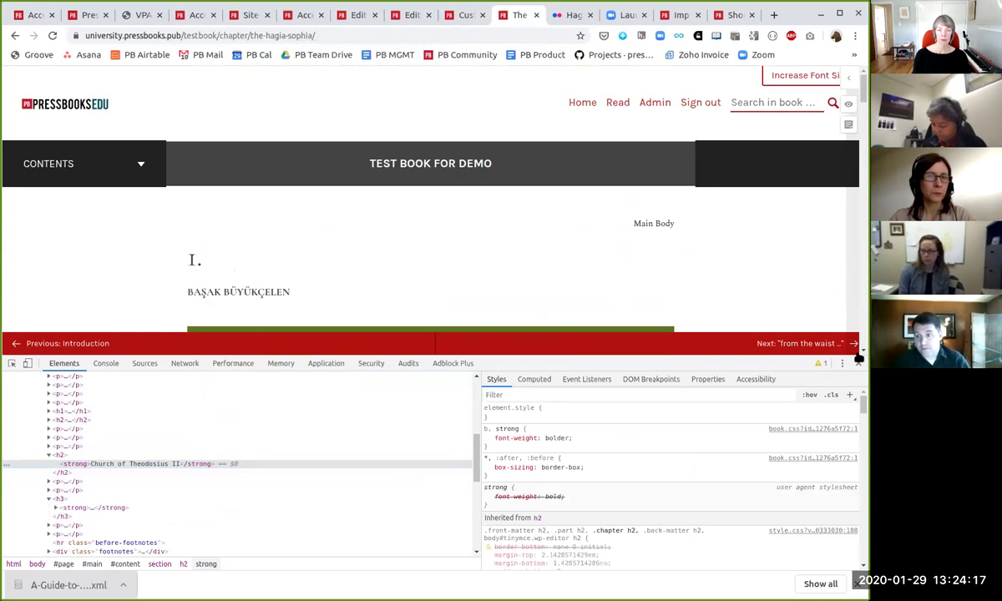
pyautogui.press('F12')
# Step: Open "The Hagia Sophia" chapter for editing from the book's dashboard
pyautogui.click(656, 102)
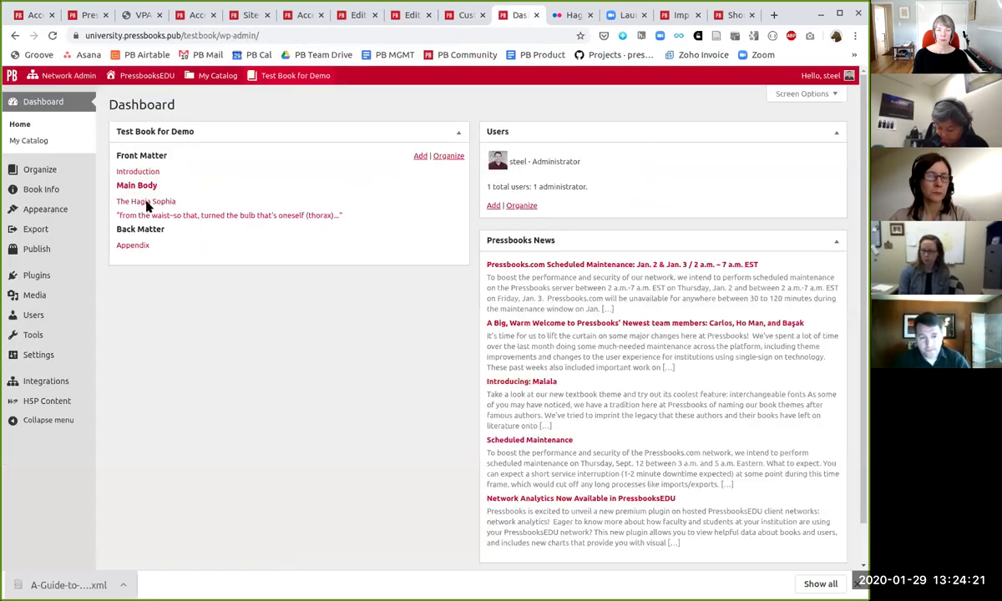
pyautogui.click(146, 203)
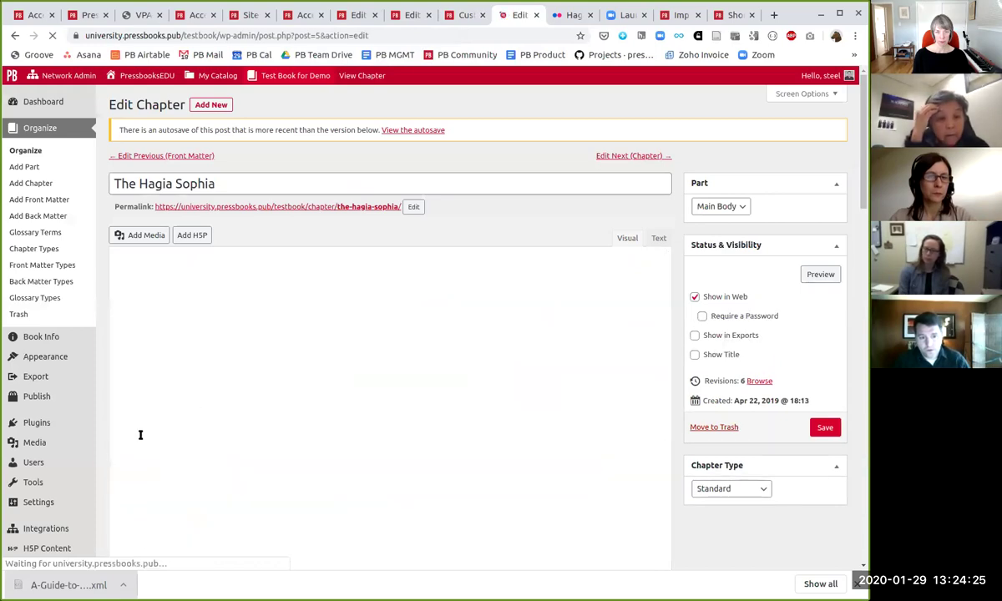
pyautogui.scroll(-10, 279, 429)
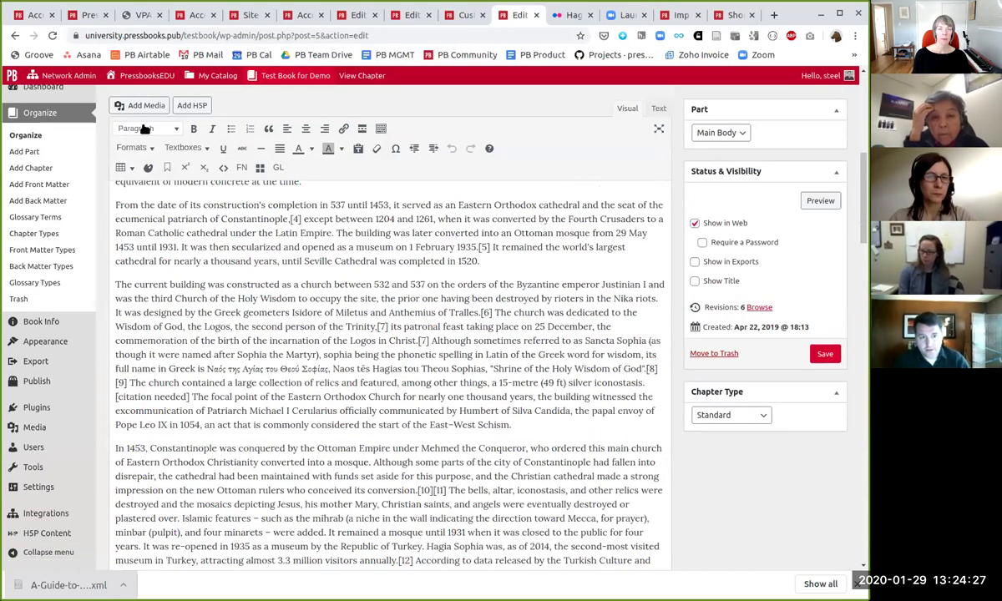
# Step: Change the "Church of Constantius II" heading under History to Heading 3
pyautogui.scroll(-2, 163, 200)
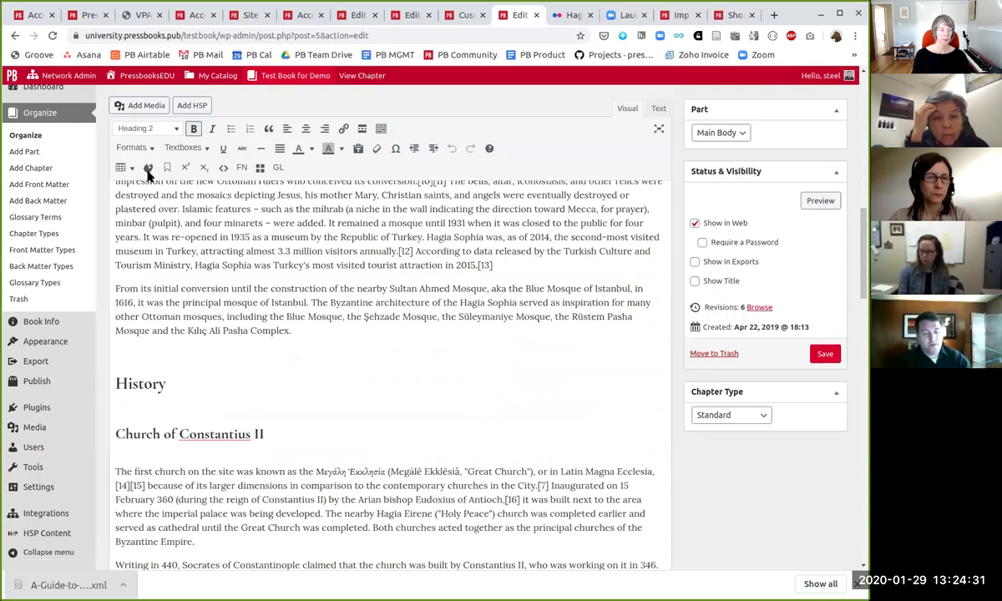
pyautogui.hotkey('shift', 'End')
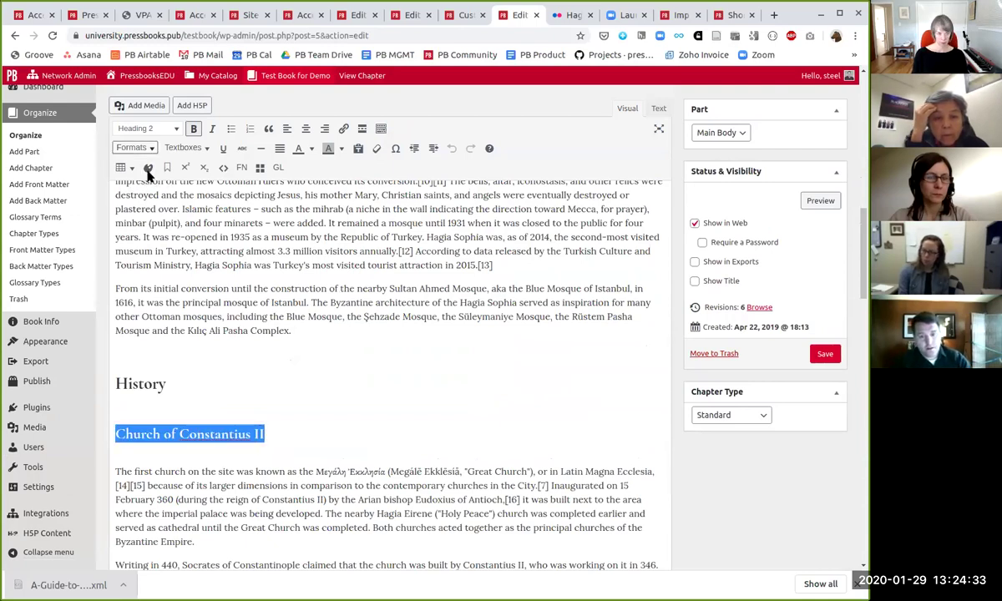
pyautogui.click(143, 129)
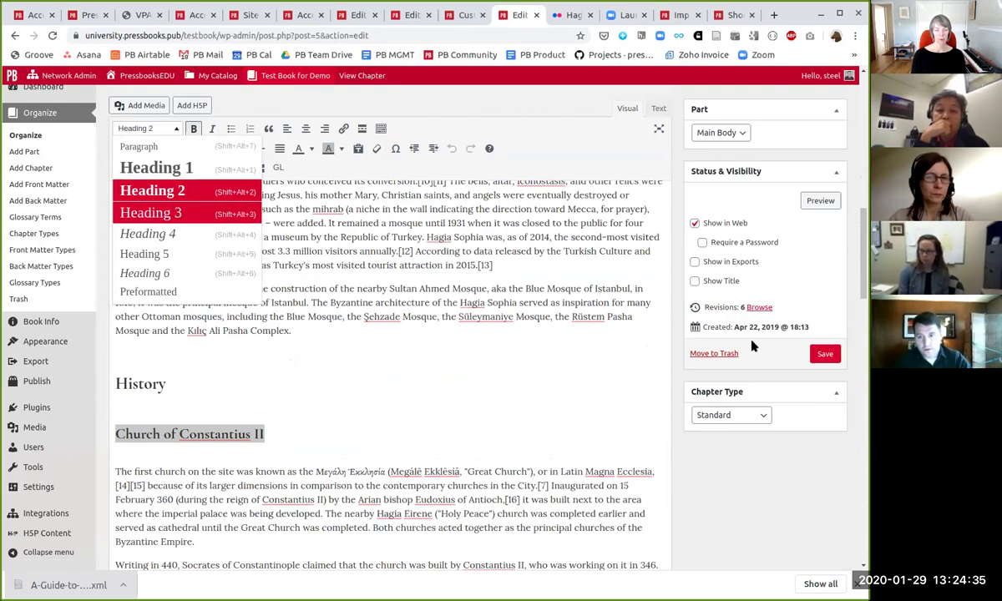
pyautogui.press('Return')
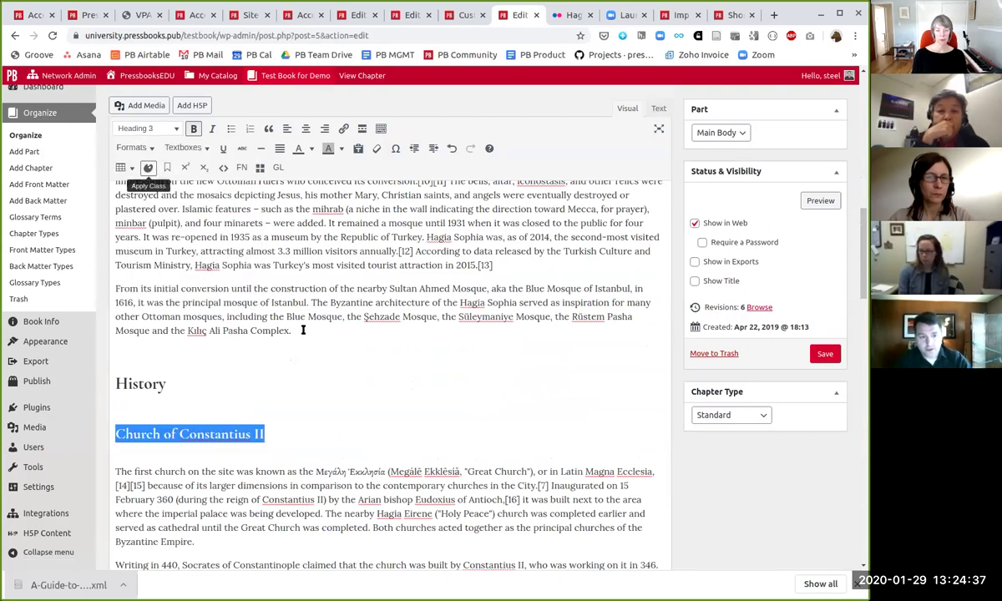
# Step: Apply the class "funheading" to the "Church of Constantius II" heading and show the chapter's HTML source
pyautogui.click(148, 167)
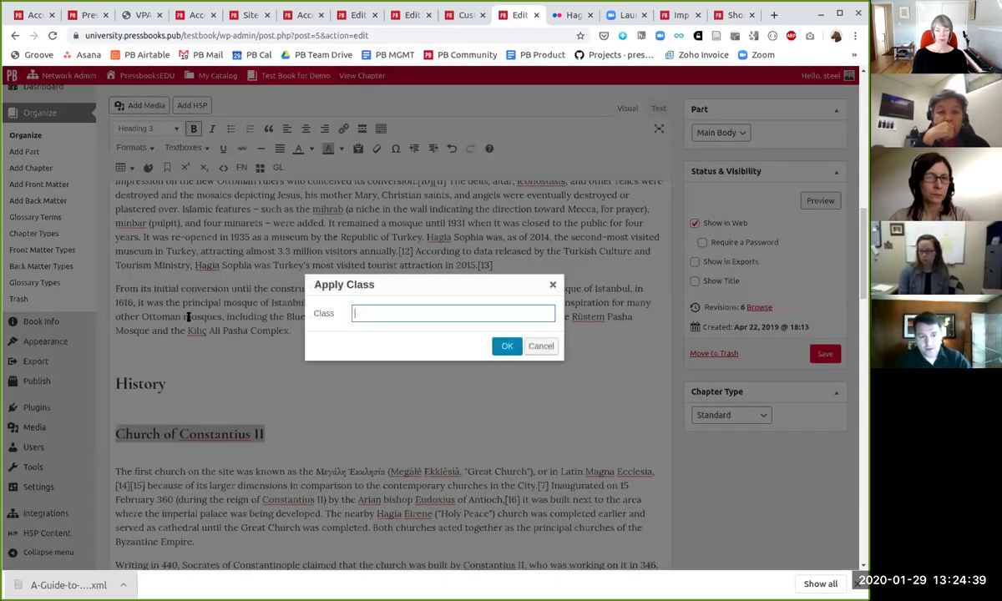
pyautogui.write('funheading')
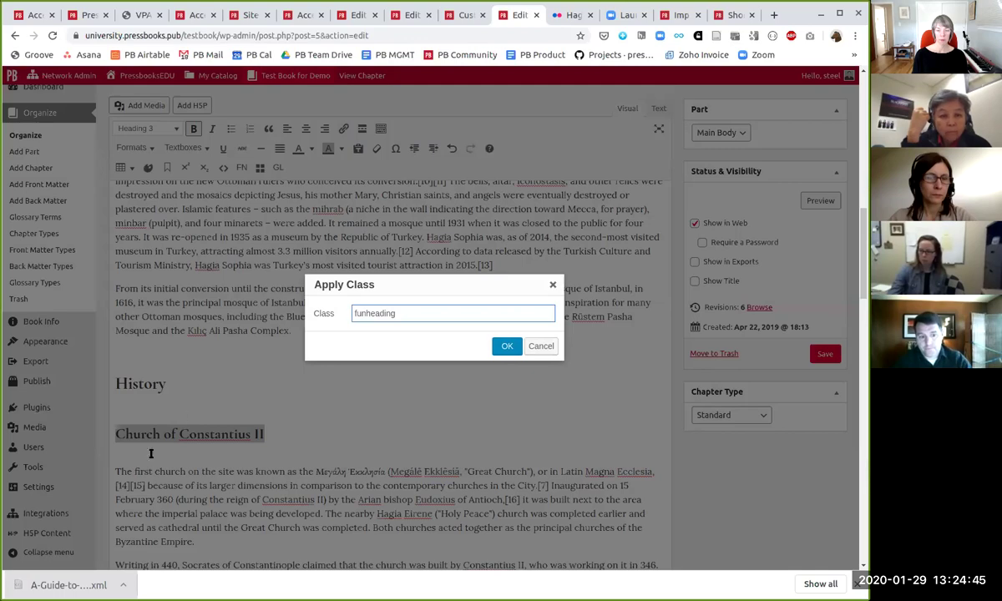
pyautogui.press('Return')
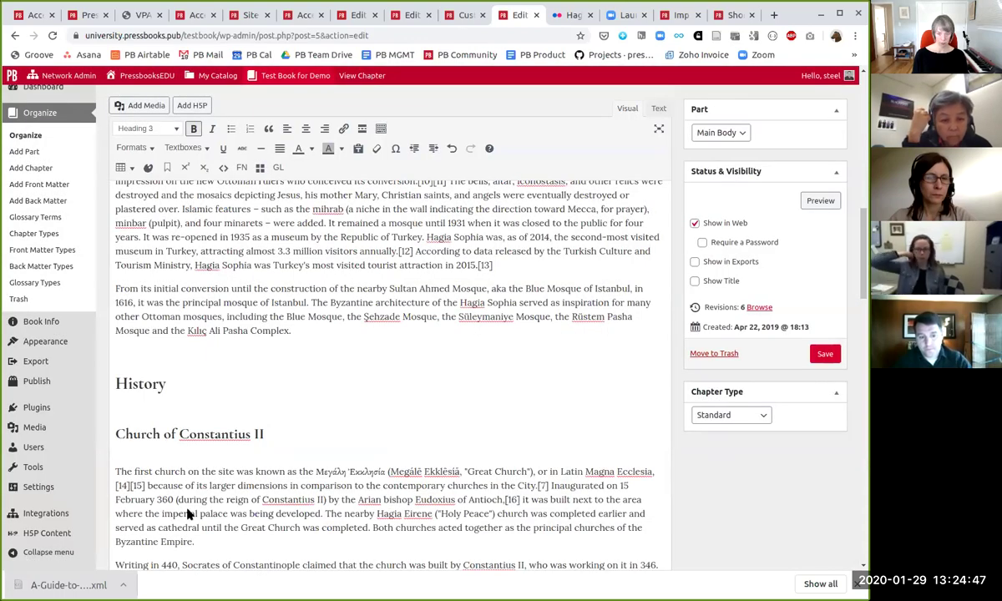
pyautogui.hotkey('ctrl', 'shift', 'x')
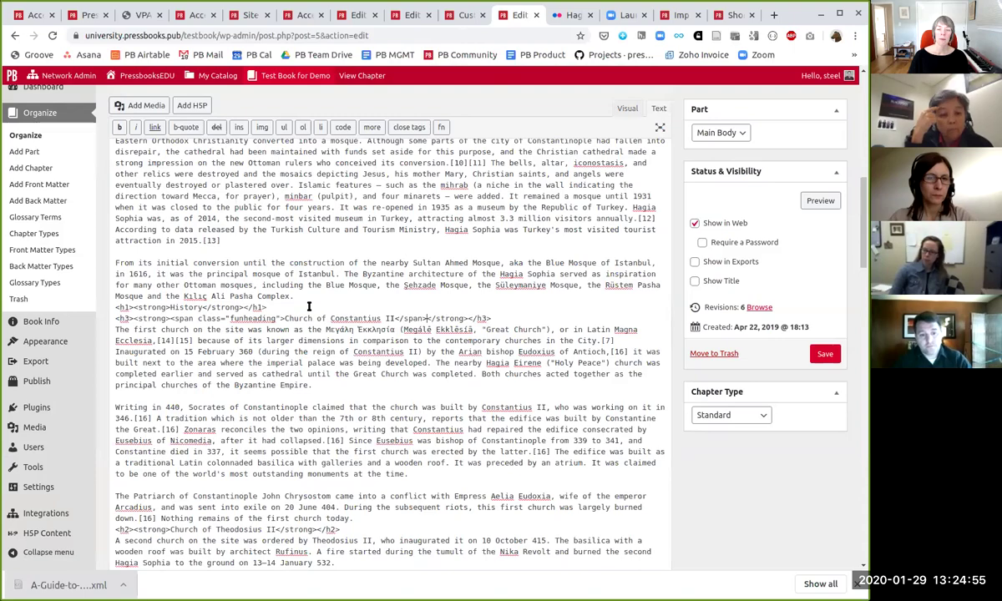
# Step: Check how the "Church of Constantius II" heading is styled in the published chapter
pyautogui.scroll(-15, 309, 304)
pyautogui.scroll(-5, 289, 296)
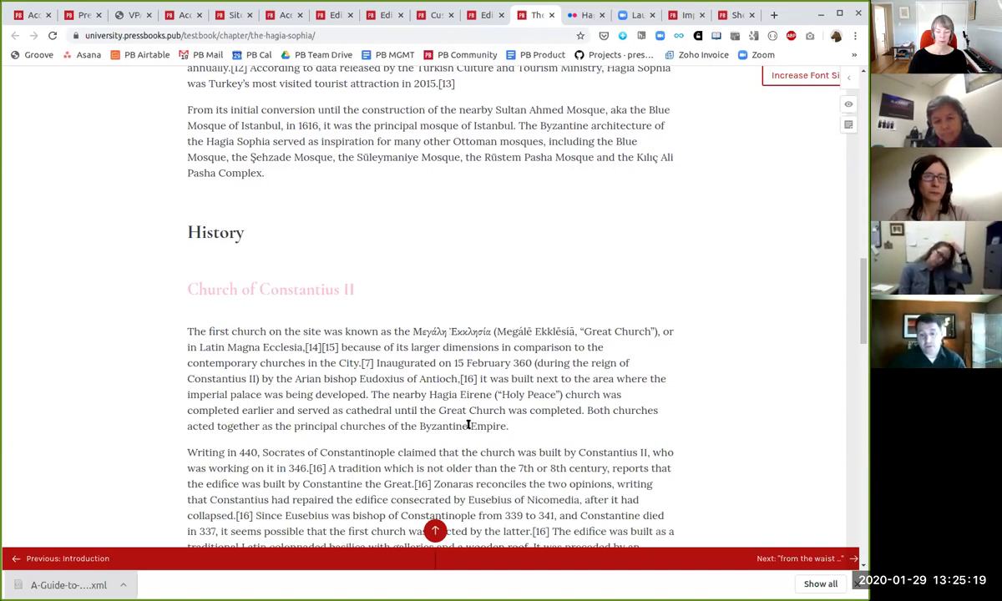
# Step: Return to the chapter editor and select the citation text inside the footnote shortcode of the Overview textbox
pyautogui.hotkey('ctrl', 'shift', 'Tab')
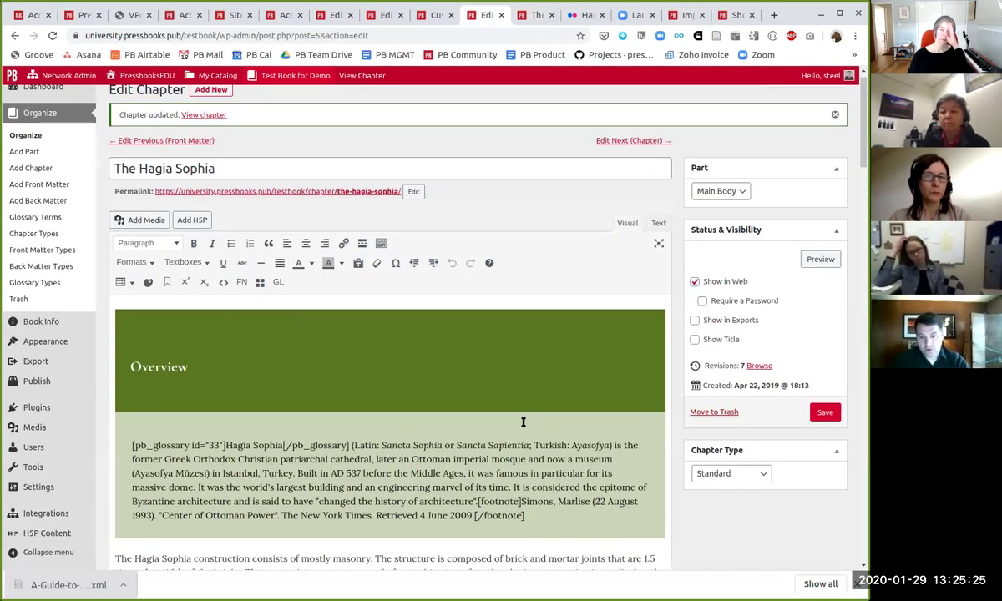
pyautogui.scroll(-1, 523, 423)
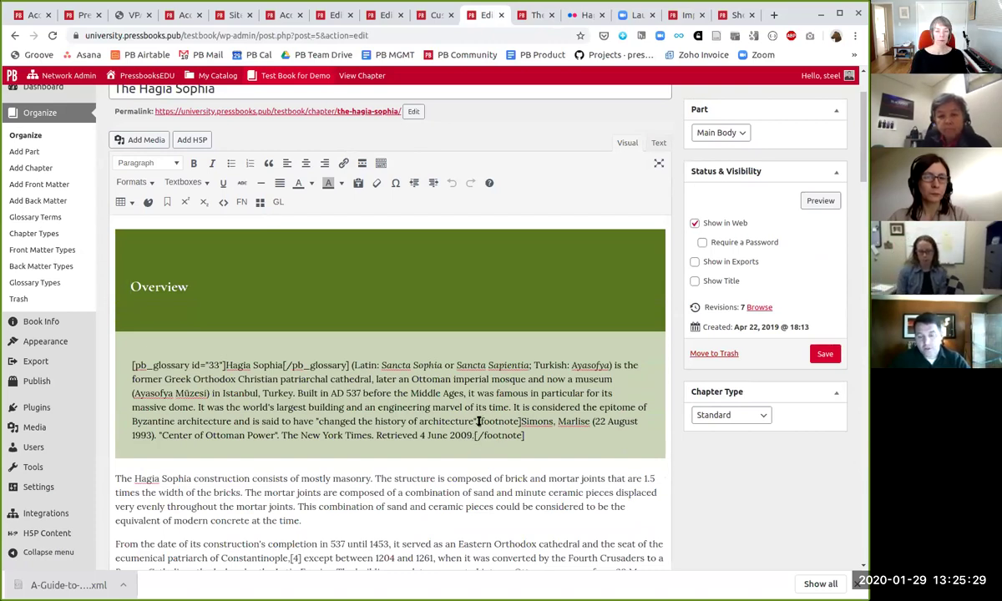
pyautogui.moveTo(478, 422); pyautogui.dragTo(523, 435)
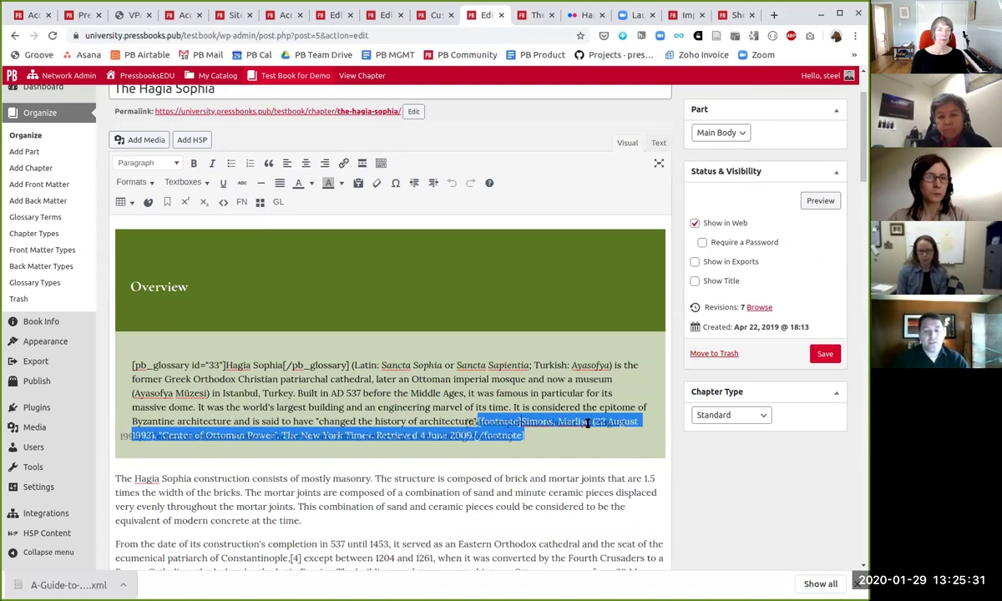
pyautogui.click(516, 408)
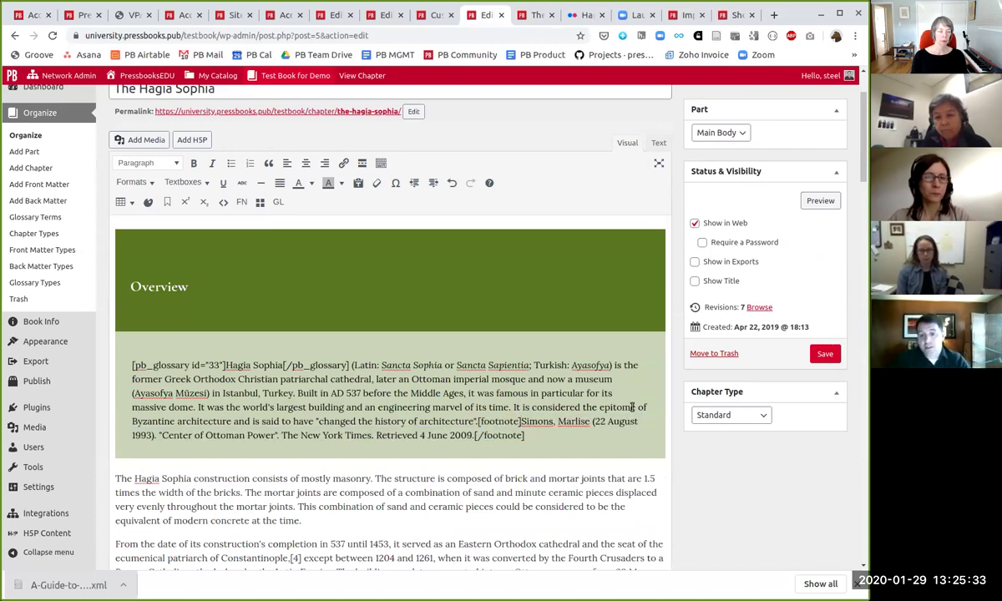
pyautogui.hotkey('ctrl', 'z')
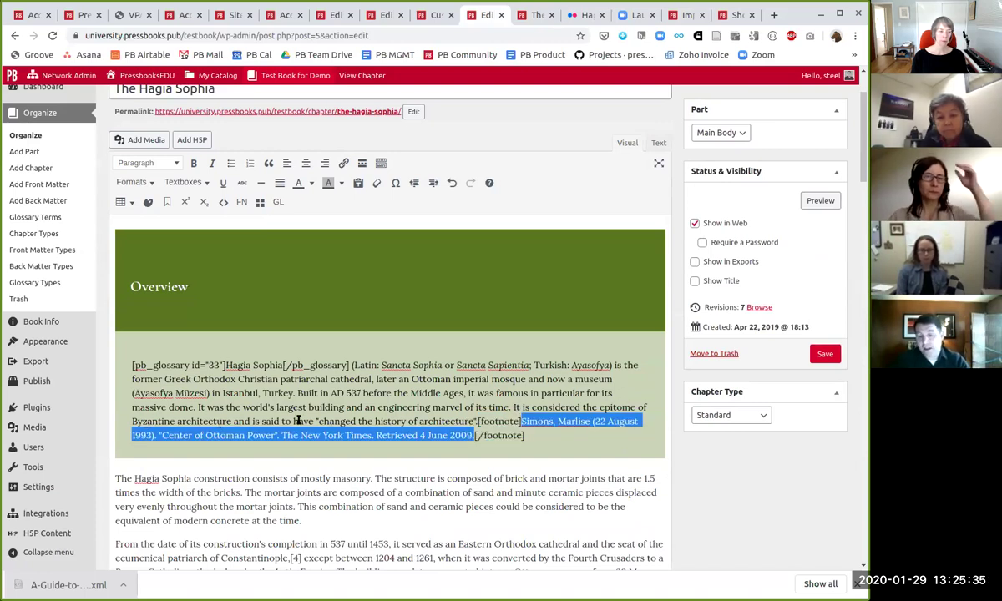
# Step: Delete the citation and its surrounding footnote shortcode from the end of the Overview textbox
pyautogui.press('Delete')
pyautogui.hotkey('shift', 'End')
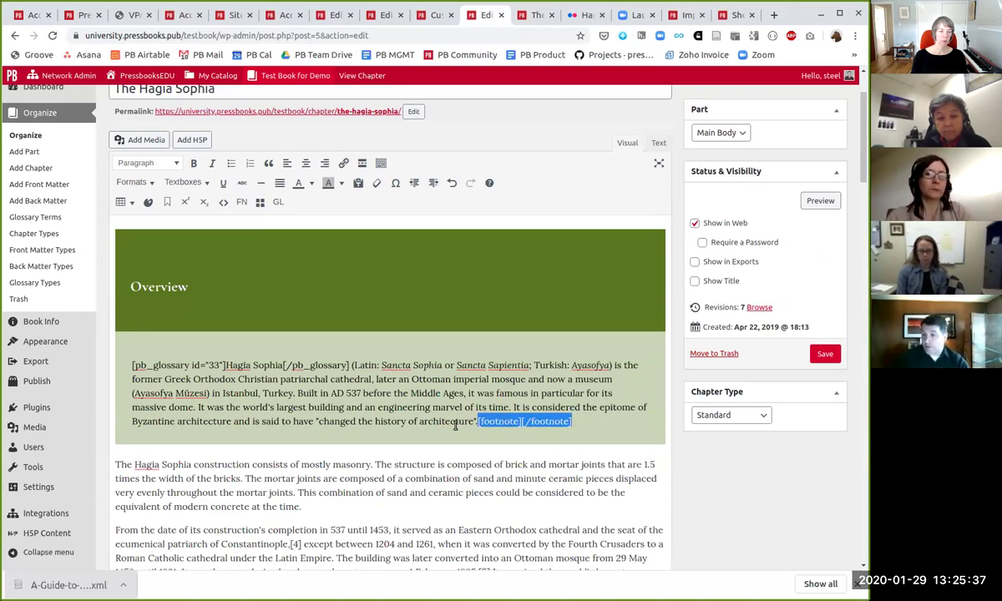
pyautogui.press('Delete')
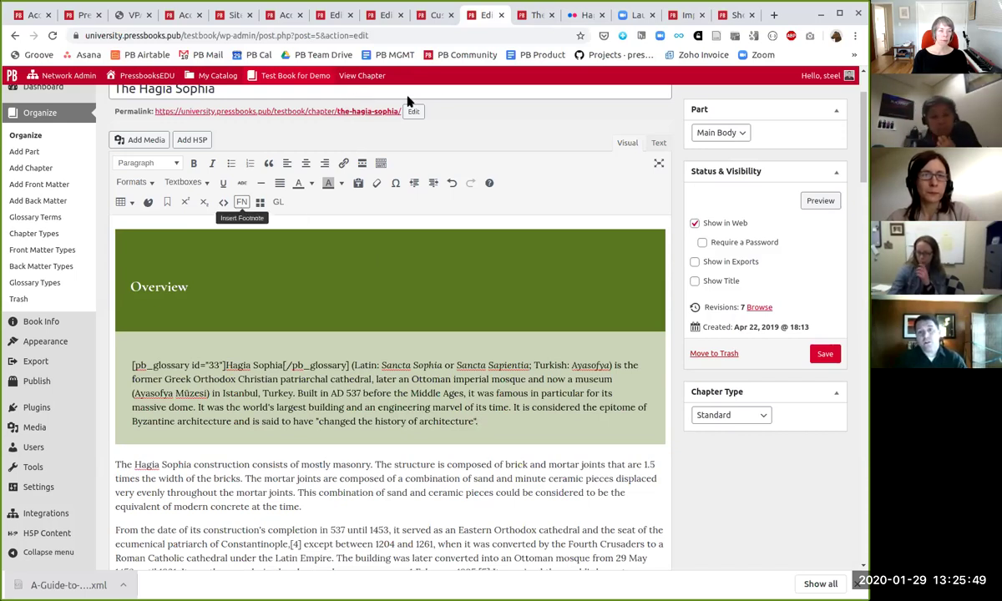
# Step: Insert a footnote at the end of the Overview paragraph, using the copied "Center of Ottoman Power" citation as its content
pyautogui.press('Return')
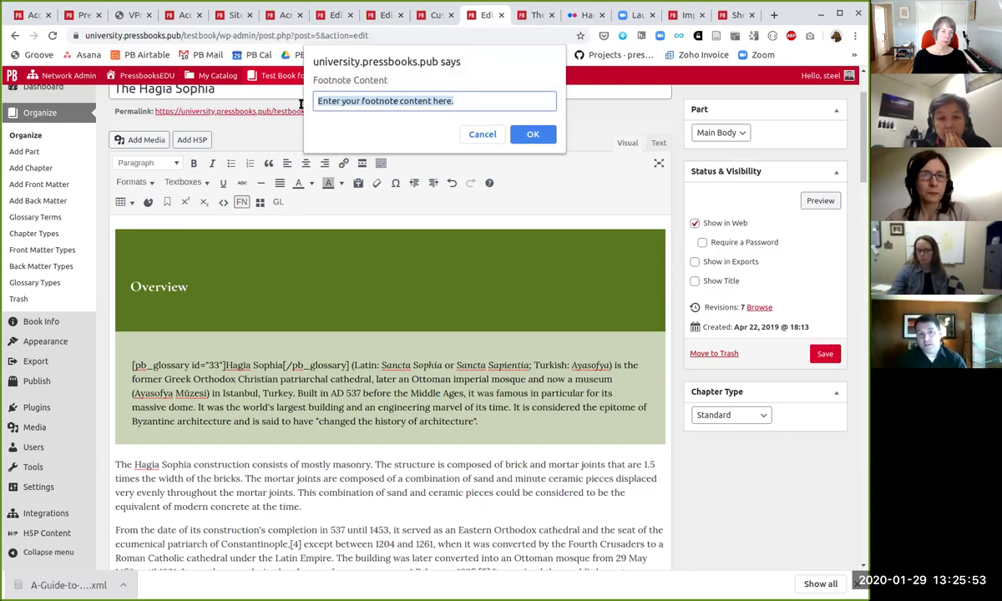
pyautogui.hotkey('ctrl', 'v')
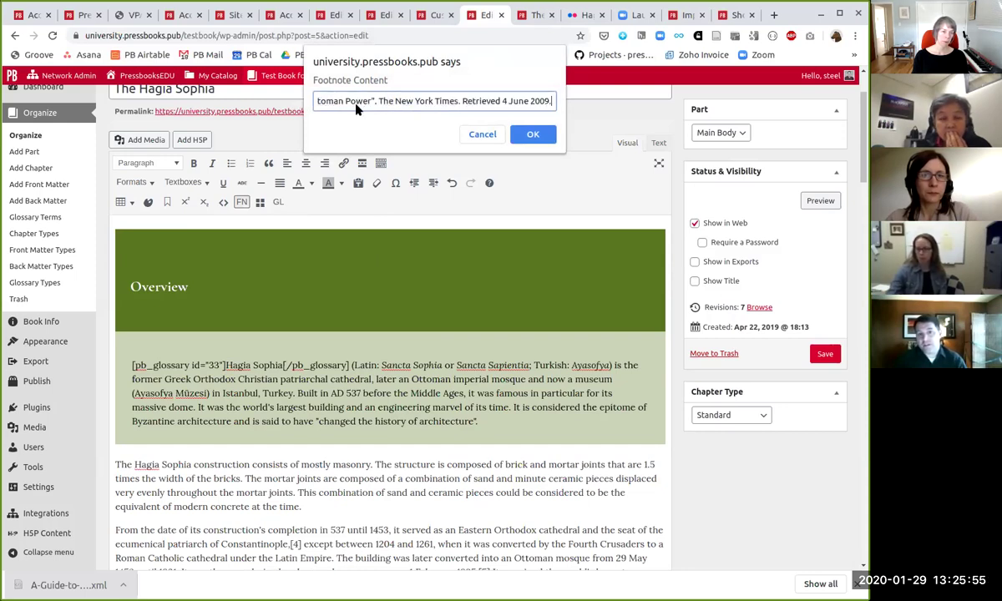
pyautogui.press('Left')
pyautogui.press('Left')
pyautogui.press('Left')
pyautogui.press('Left')
pyautogui.press('Left')
pyautogui.press('Left')
pyautogui.press('Left')
pyautogui.press('Left')
pyautogui.press('Left')
pyautogui.press('Left')
pyautogui.press('Left')
pyautogui.press('Left')
pyautogui.press('Left')
pyautogui.press('Left')
pyautogui.press('Left')
pyautogui.press('Left')
pyautogui.press('Left')
pyautogui.press('Left')
pyautogui.press('Left')
pyautogui.press('Left')
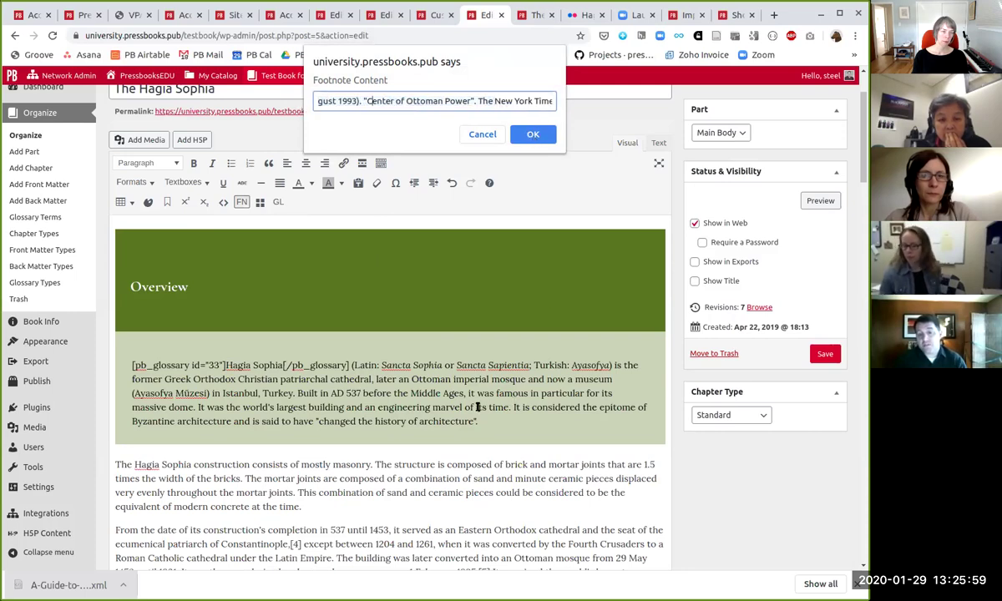
pyautogui.press('Left')
pyautogui.press('Left')
pyautogui.press('Left')
pyautogui.press('Left')
pyautogui.press('Left')
pyautogui.press('Left')
pyautogui.press('Left')
pyautogui.press('Left')
pyautogui.press('Left')
pyautogui.press('Left')
pyautogui.press('Left')
pyautogui.press('Left')
pyautogui.press('Left')
pyautogui.press('Left')
pyautogui.press('Left')
pyautogui.press('Left')
pyautogui.press('Left')
pyautogui.press('Left')
pyautogui.press('Left')
pyautogui.press('Left')
pyautogui.hotkey('ctrl', 'a')
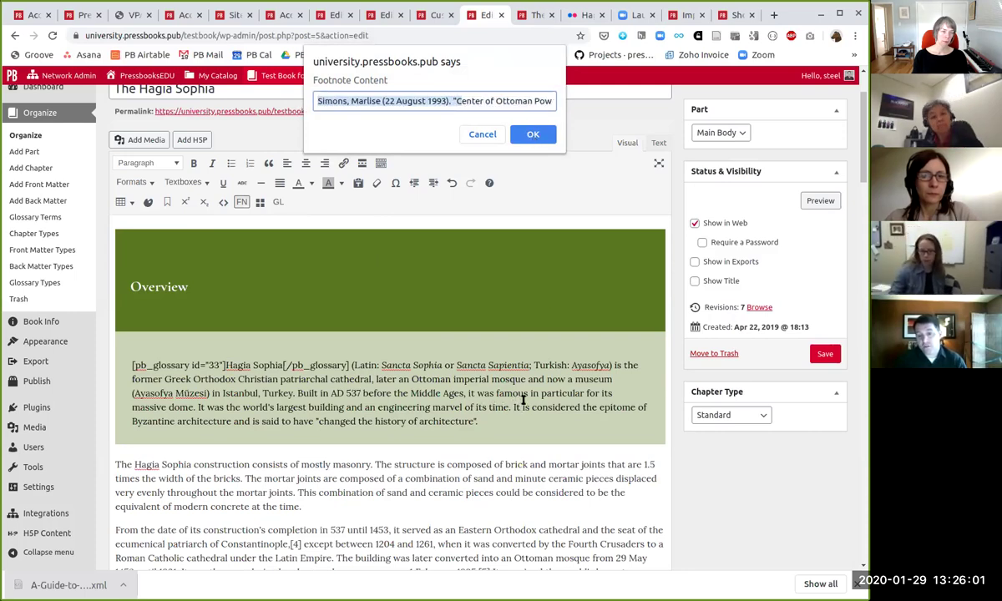
pyautogui.press('Return')
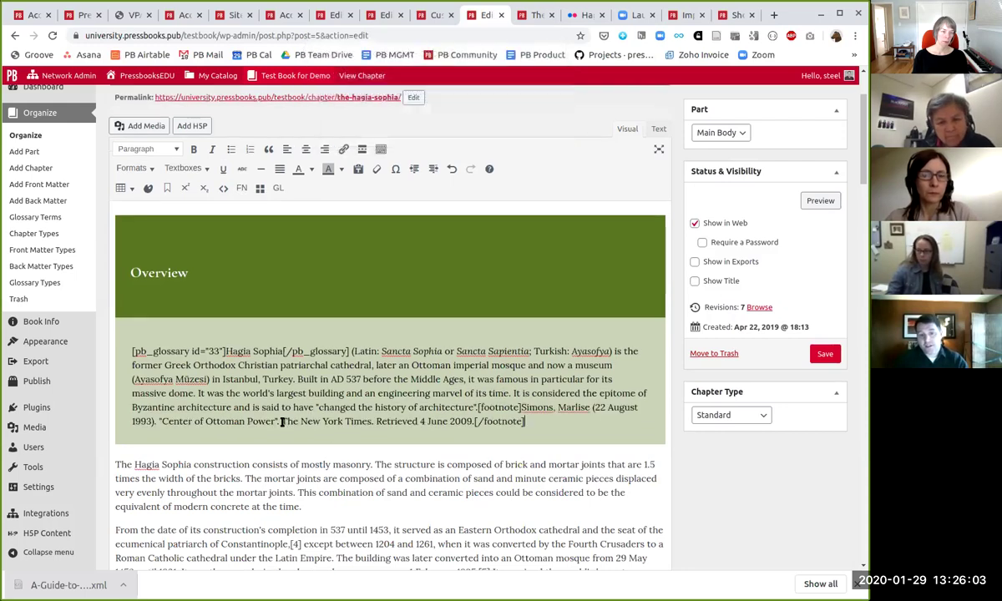
# Step: Link "The New York Times" in the Overview footnote to nyt.com and save the chapter
pyautogui.hotkey('shift', 'Right')
pyautogui.hotkey('shift', 'Right')
pyautogui.hotkey('shift', 'Right')
pyautogui.hotkey('shift', 'Right')
pyautogui.hotkey('shift', 'Right')
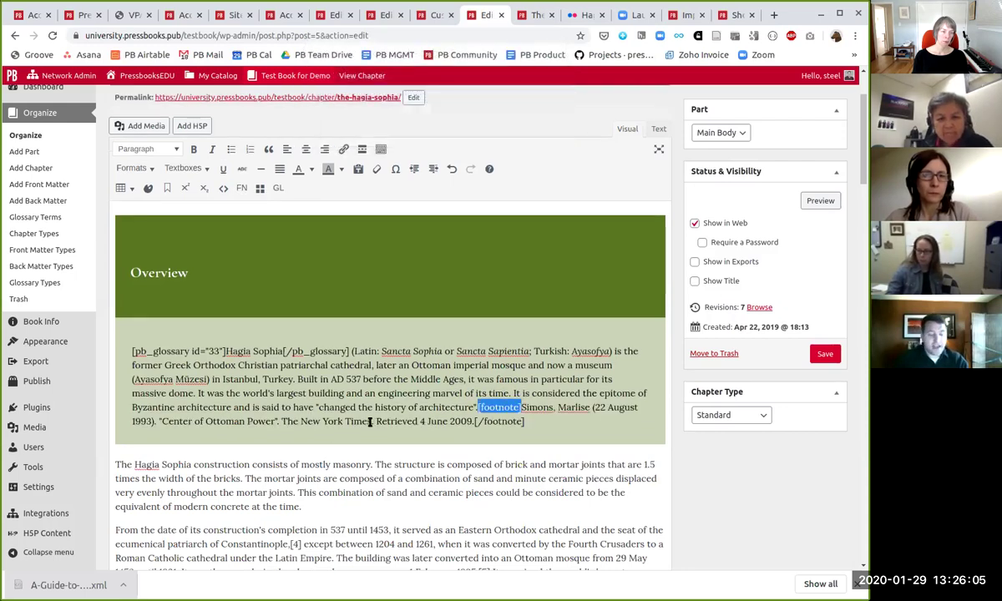
pyautogui.press('Right')
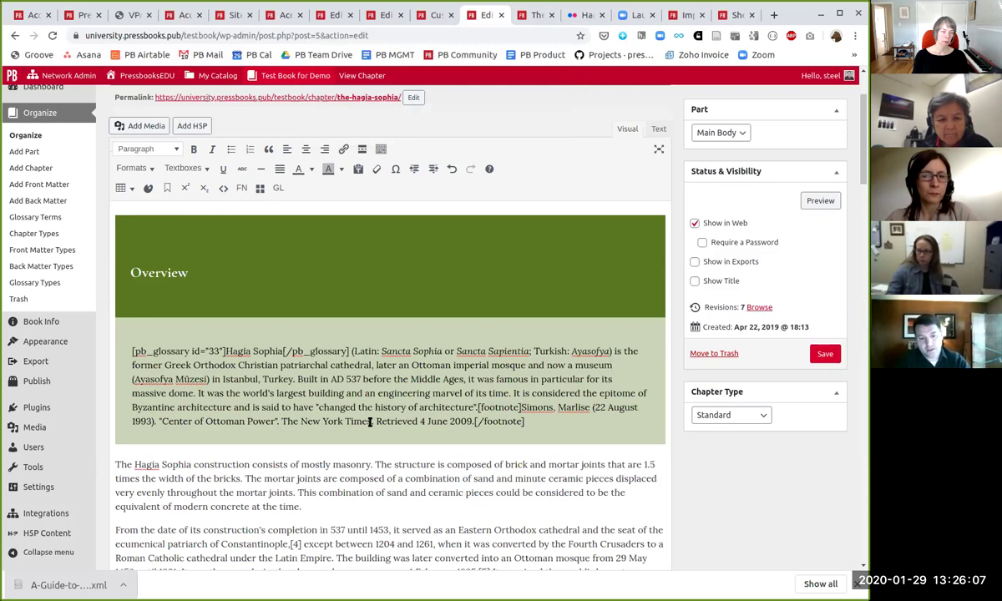
pyautogui.moveTo(281, 422); pyautogui.dragTo(370, 421)
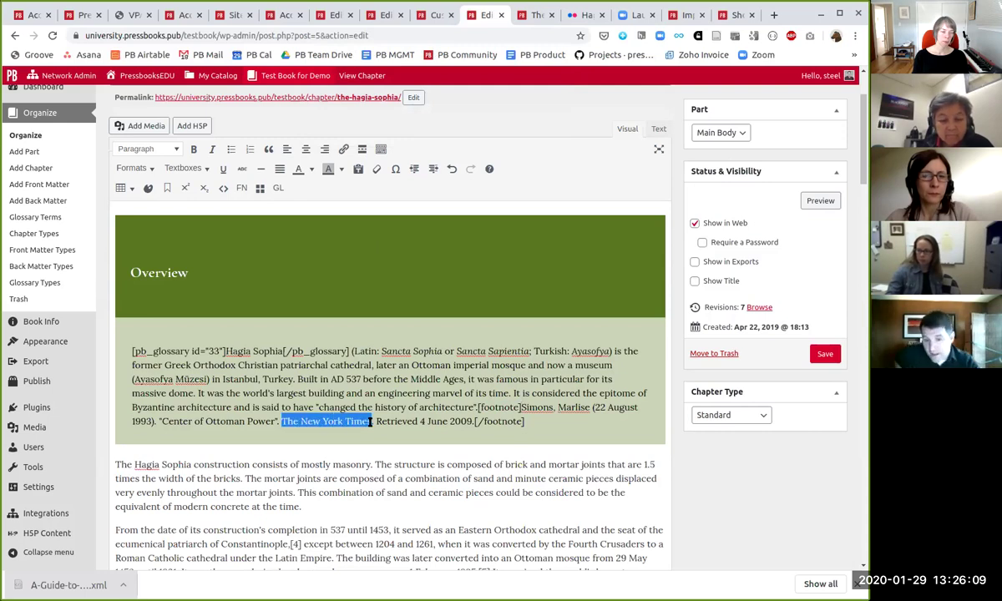
pyautogui.hotkey('ctrl', 'k')
pyautogui.write('nyt.com')
pyautogui.press('Return')
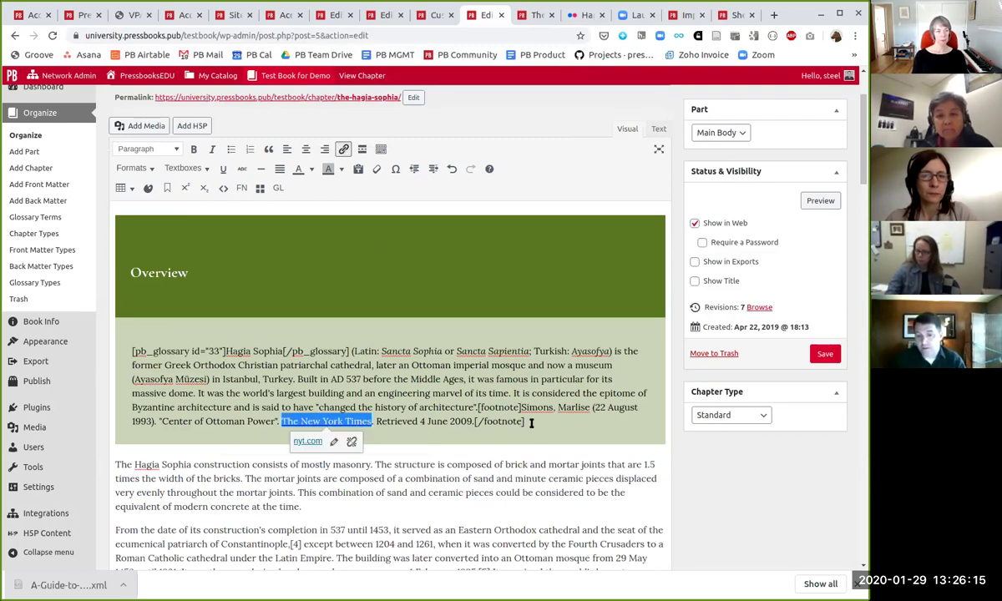
pyautogui.click(824, 354)
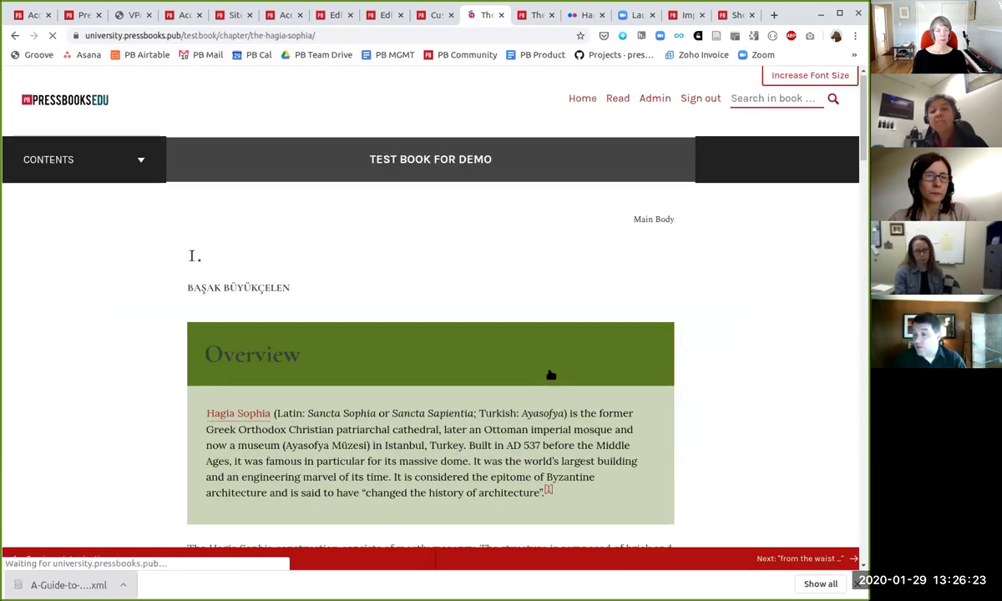
# Step: Follow the Overview footnote marker in the published chapter to its citation, check its link, and return to the text
pyautogui.scroll(-2, 551, 375)
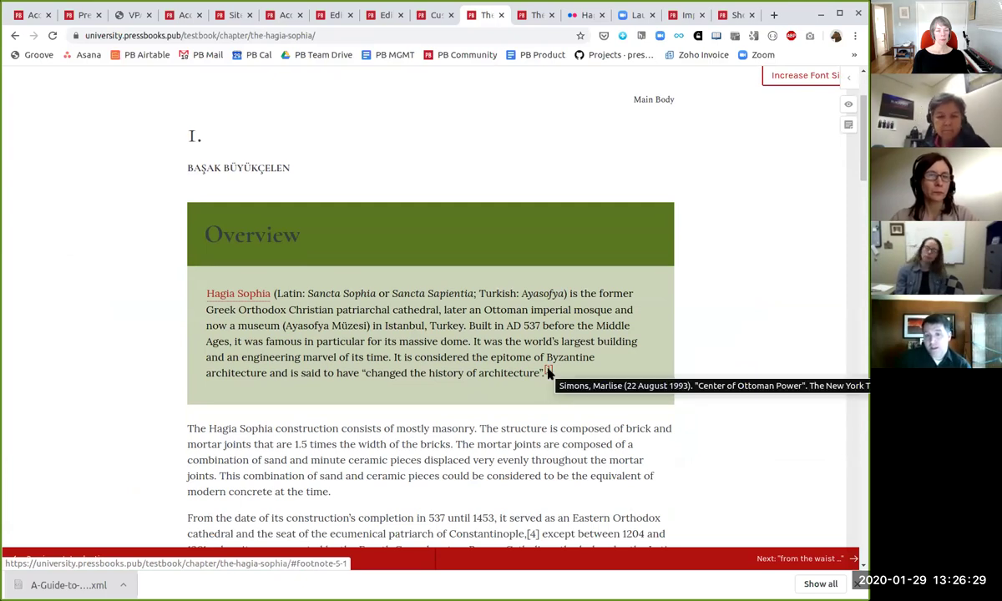
pyautogui.click(549, 372)
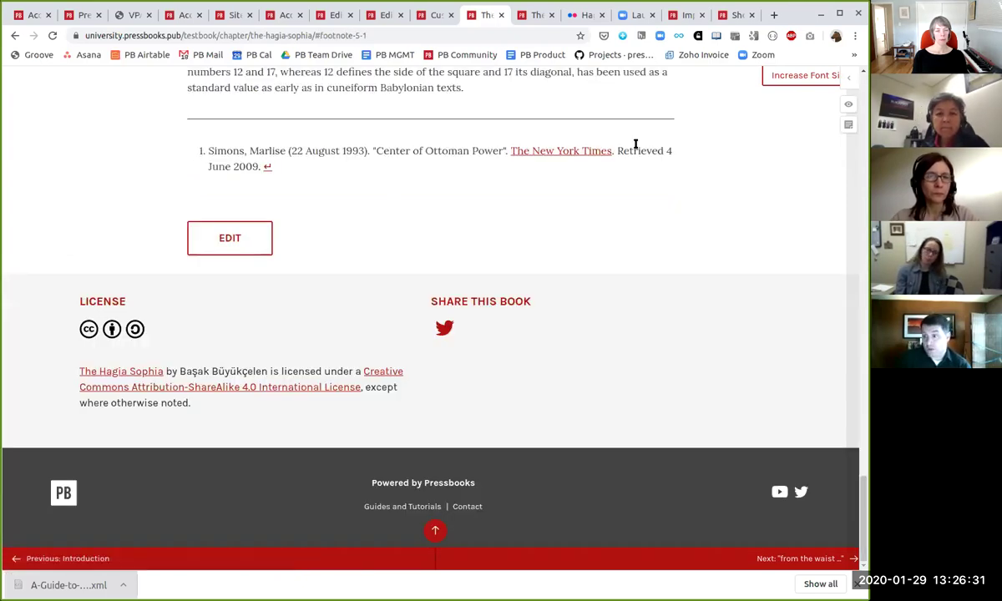
pyautogui.tripleClick(322, 155)
pyautogui.click(535, 188)
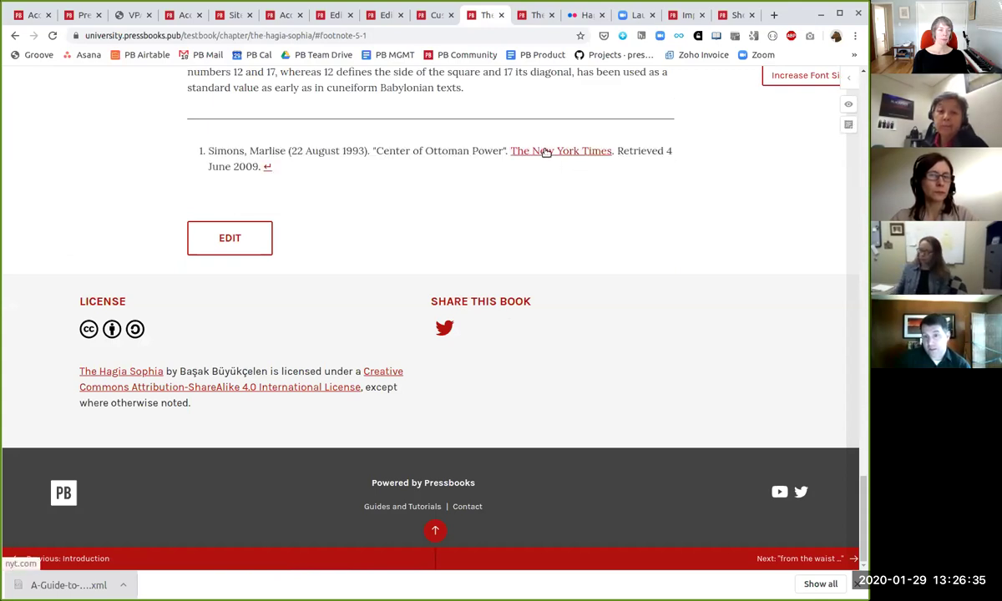
pyautogui.click(268, 168)
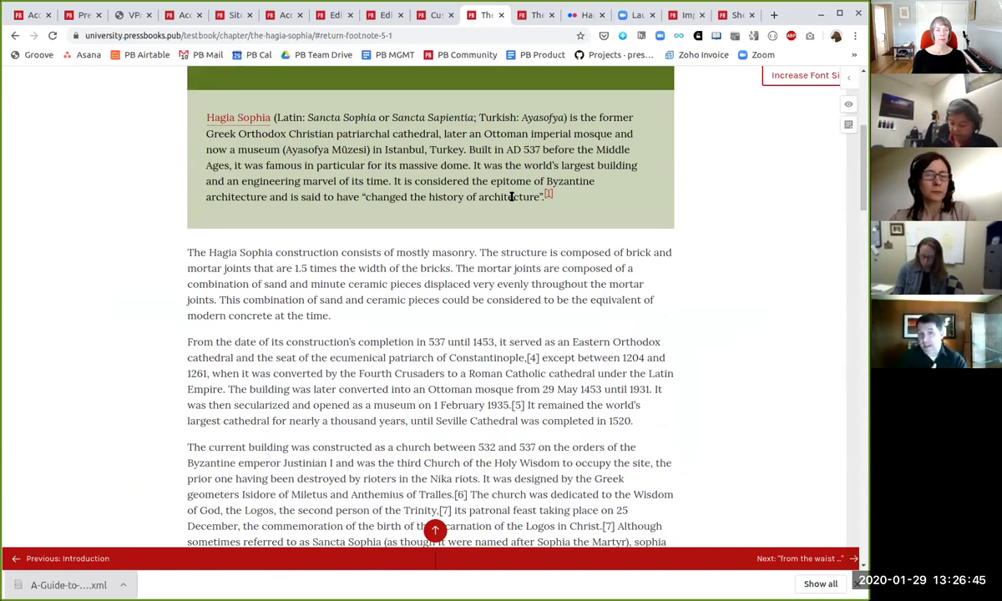
# Step: Show the glossary definition of "Hagia Sophia" in the published Overview textbox and dismiss it
pyautogui.click(242, 118)
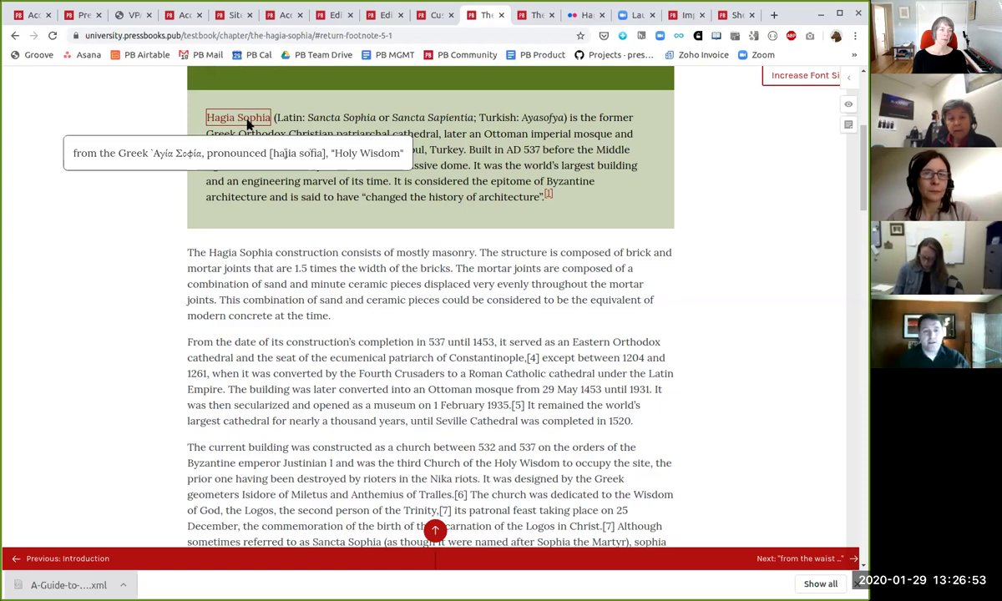
pyautogui.click(338, 121)
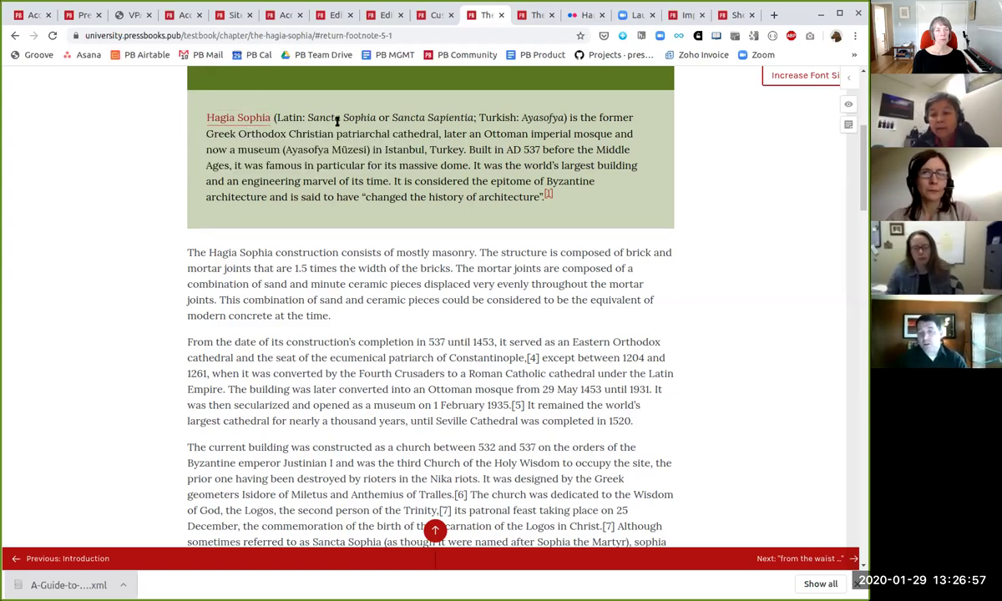
pyautogui.scroll(3, 345, 178)
pyautogui.scroll(2, 345, 180)
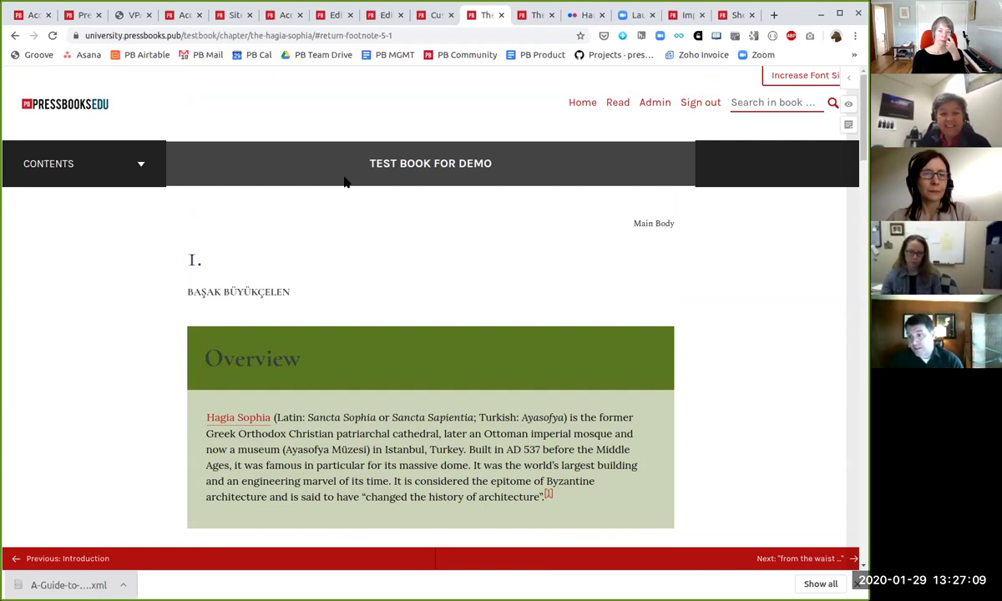
pyautogui.scroll(-2, 344, 182)
pyautogui.click(303, 293)
pyautogui.keyDown('shift'); pyautogui.click(377, 326); pyautogui.keyUp('shift')
pyautogui.click(378, 325)
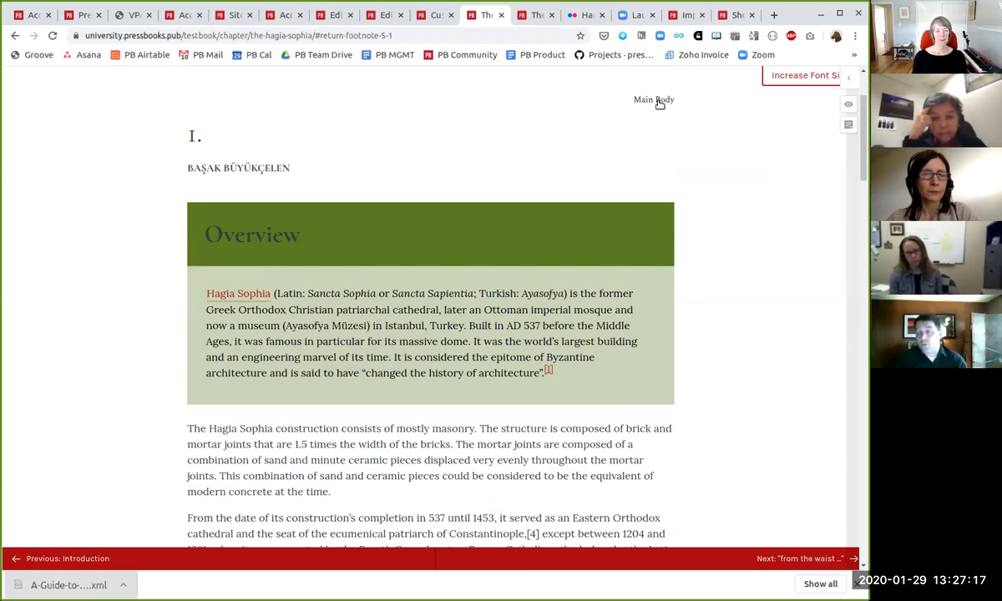
pyautogui.scroll(2, 660, 103)
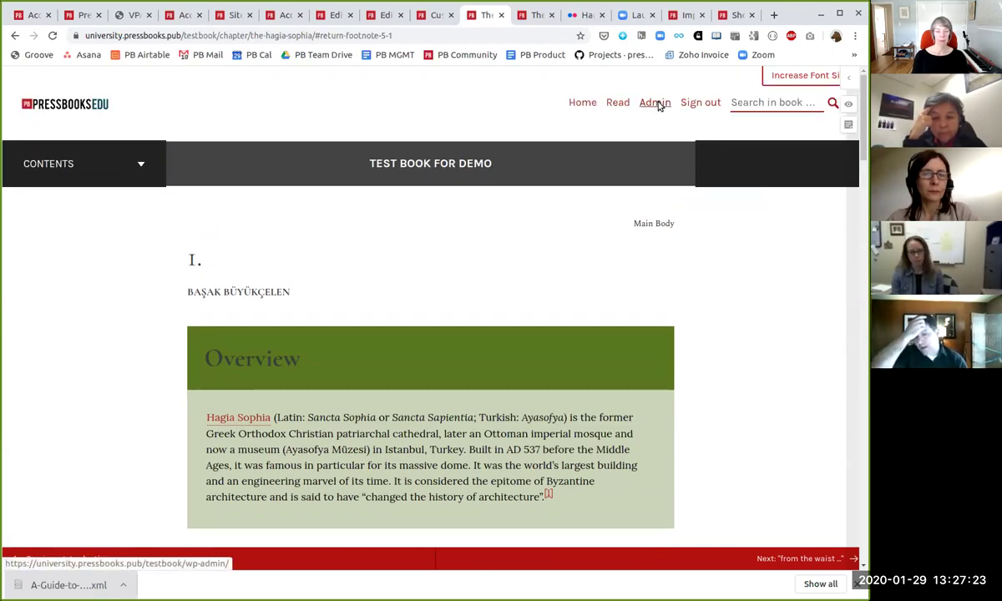
# Step: Return to the edit page of The Hagia Sophia chapter and close the extra browser tab showing the published chapter
pyautogui.click(656, 102)
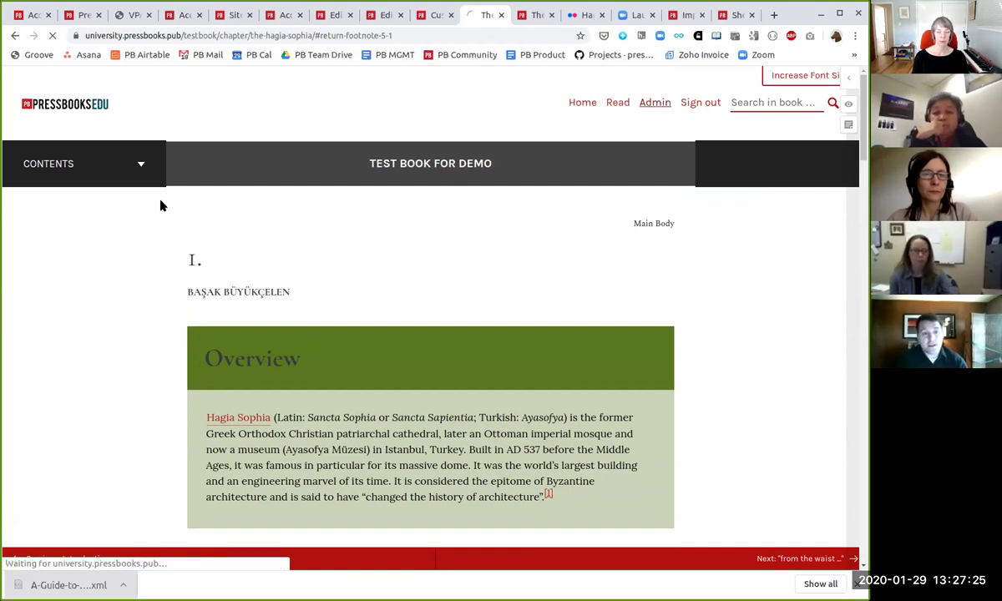
pyautogui.click(146, 201)
pyautogui.click(535, 15)
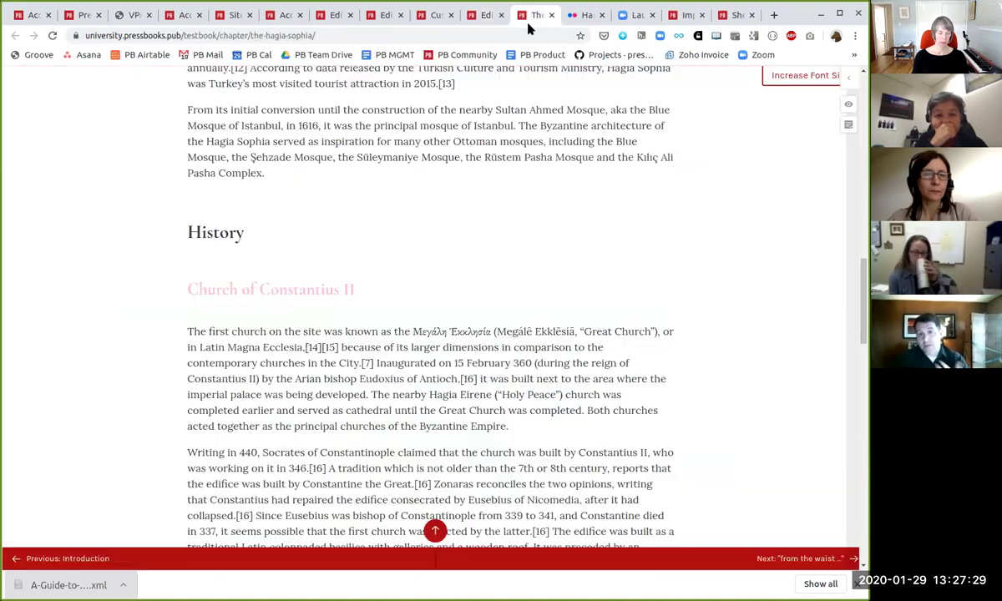
pyautogui.click(551, 15)
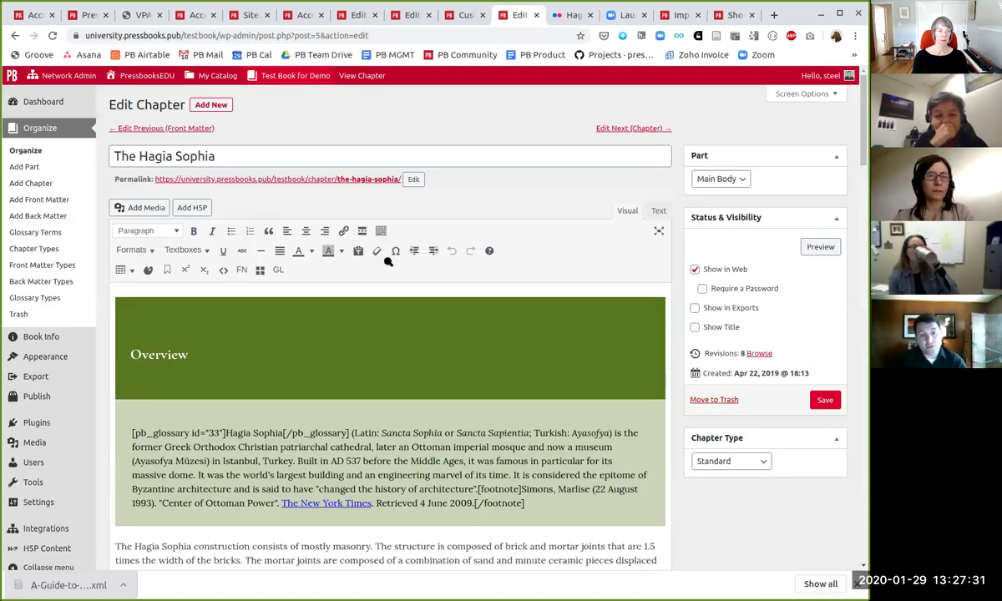
# Step: Switch to Flickr, filter the "hagia sophia" search results to All creative commons and open the photo "Hagia Sophia by night"
pyautogui.hotkey('ctrl', 'Tab')
pyautogui.scroll(2, 42, 132)
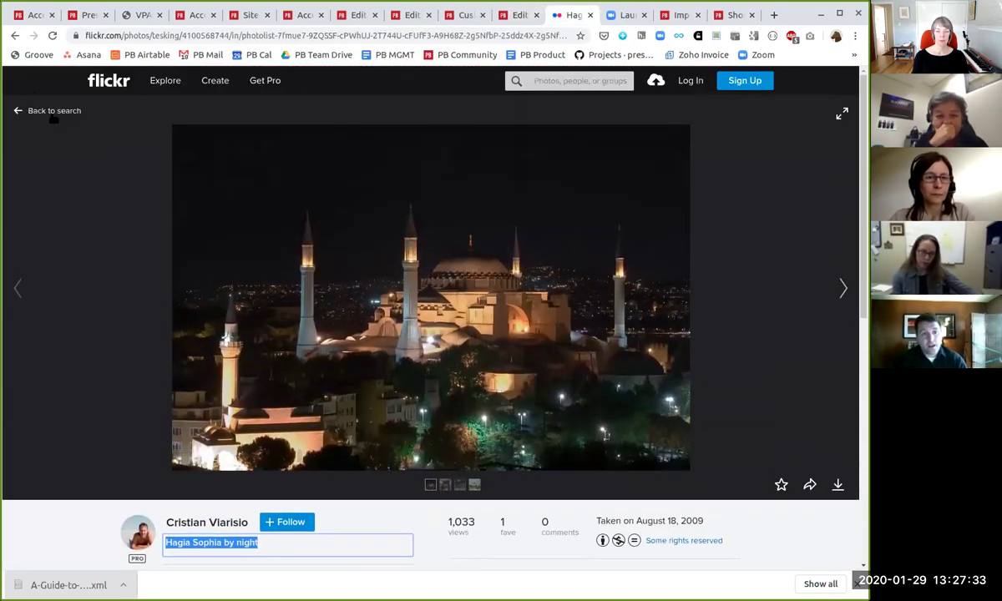
pyautogui.click(51, 110)
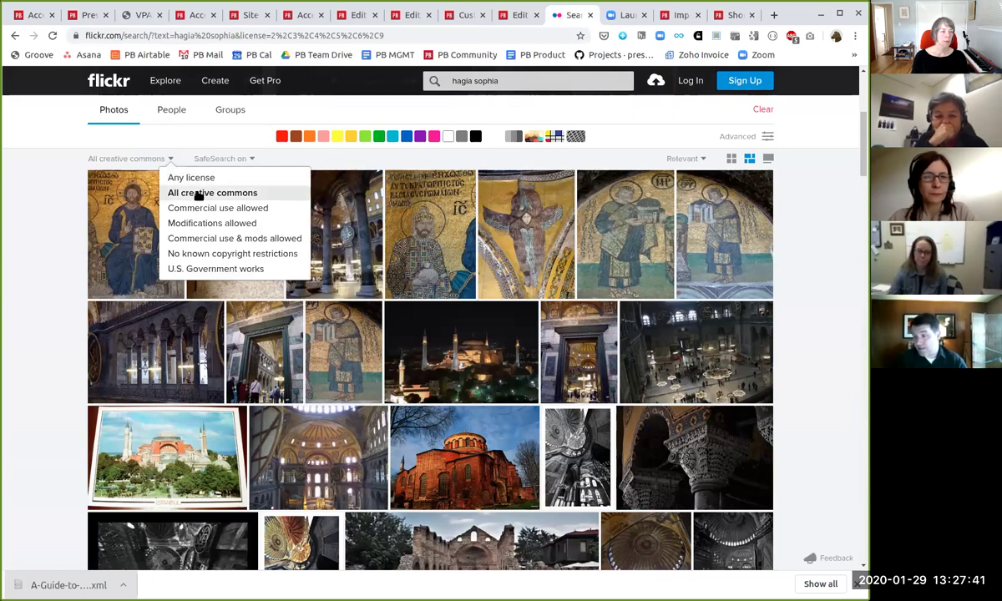
pyautogui.click(197, 194)
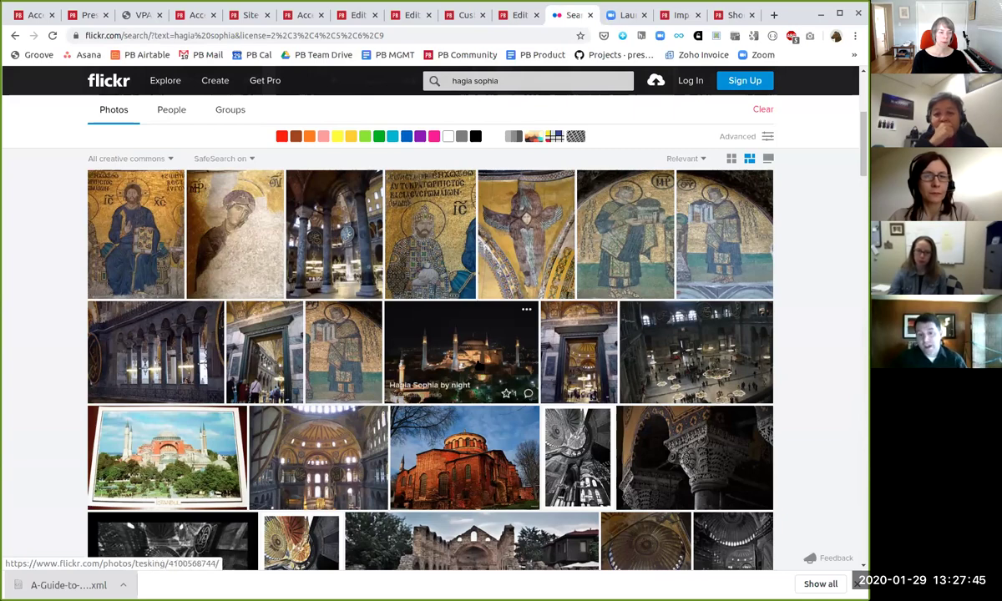
pyautogui.click(451, 342)
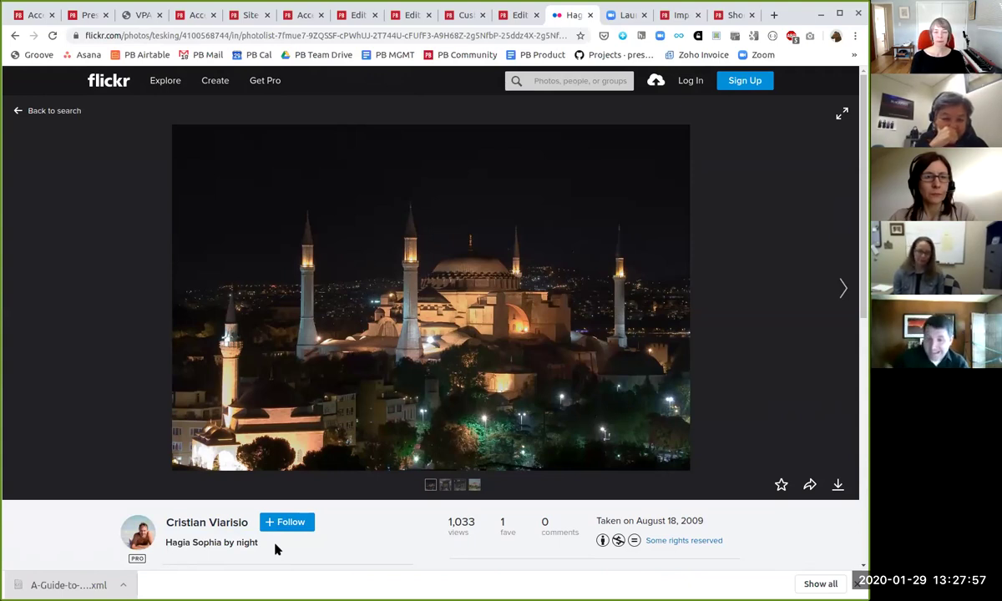
# Step: Select the Flickr photo's web address and download the photo in the Medium (800 × 536) size
pyautogui.click(276, 35)
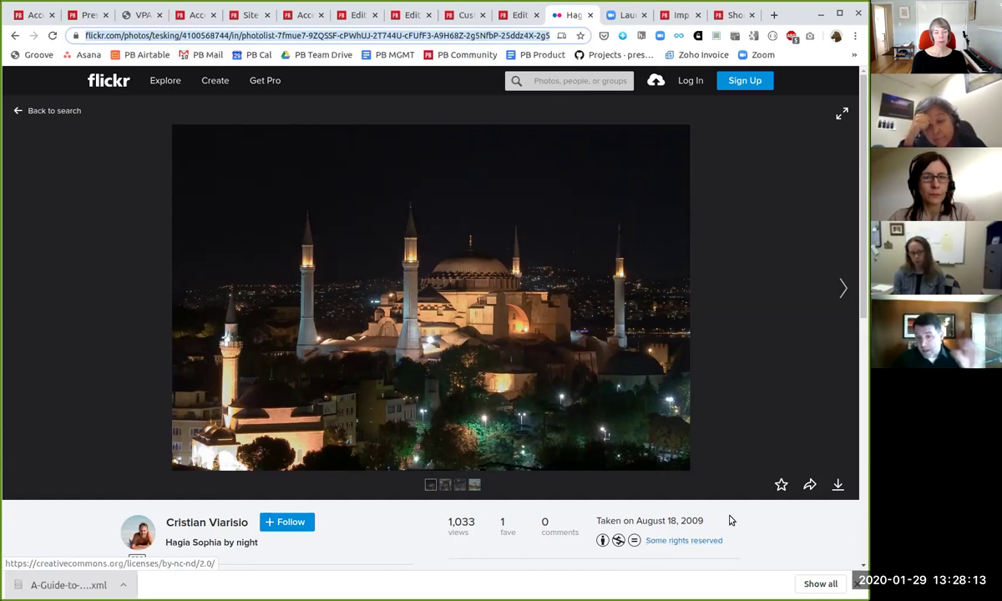
pyautogui.moveTo(838, 485)
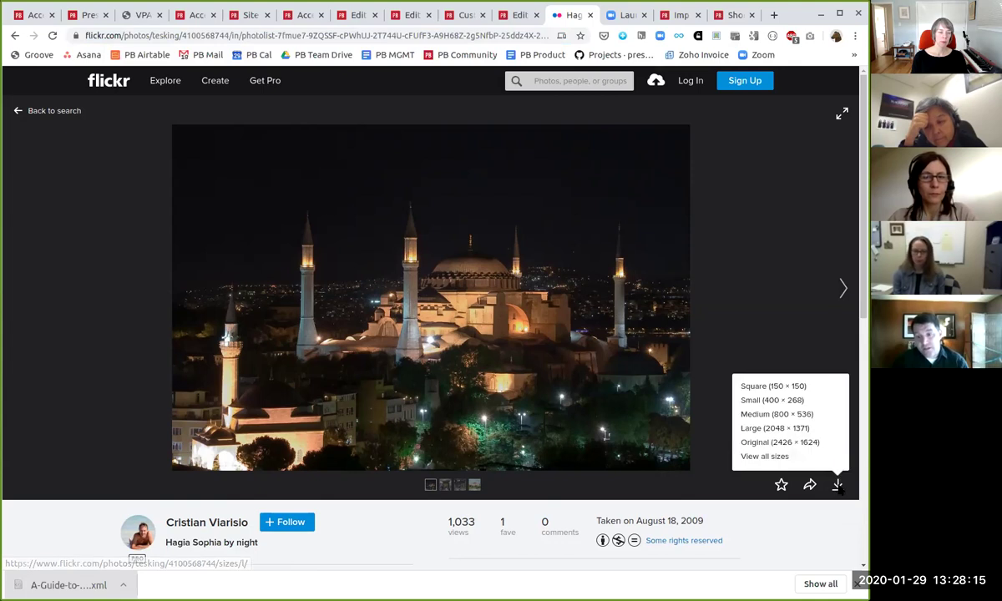
pyautogui.click(782, 420)
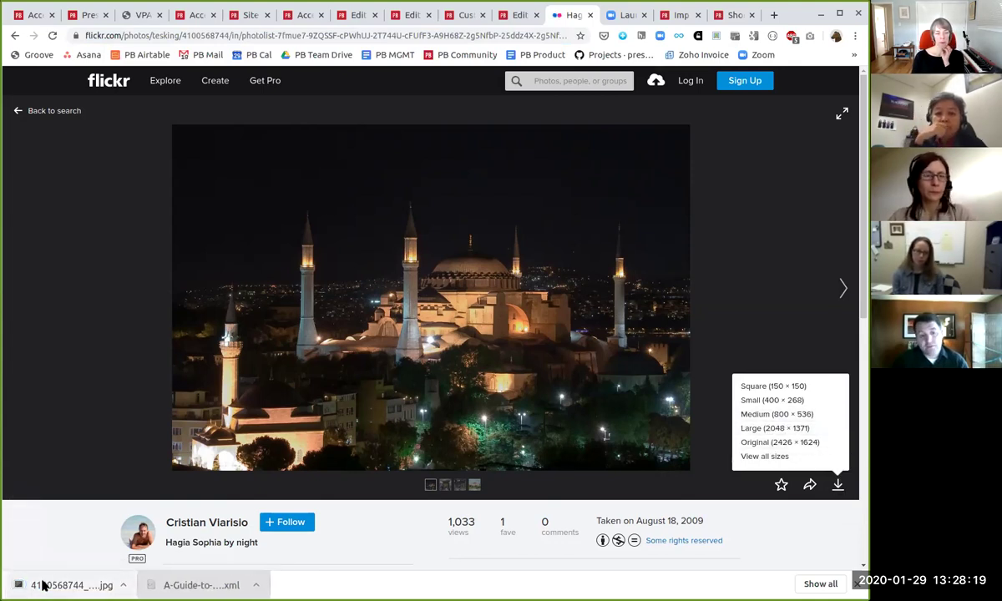
# Step: Switch back to the chapter editor and add an empty paragraph after the first body paragraph about masonry construction
pyautogui.click(517, 16)
pyautogui.scroll(-3, 147, 480)
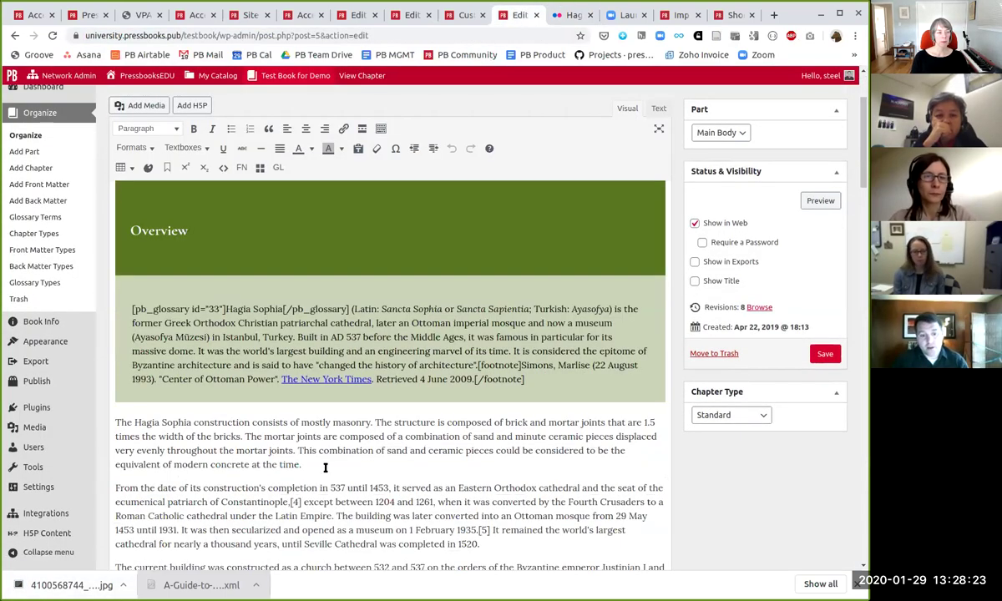
pyautogui.press('Return')
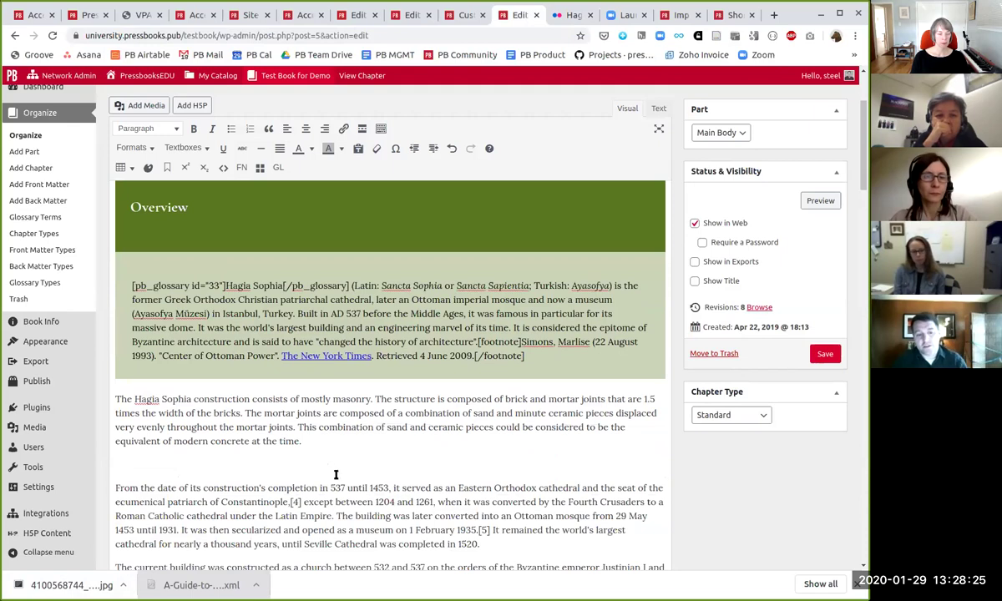
# Step: Upload the downloaded Hagia Sophia photo to the media library through Add Media
pyautogui.click(143, 107)
pyautogui.click(178, 124)
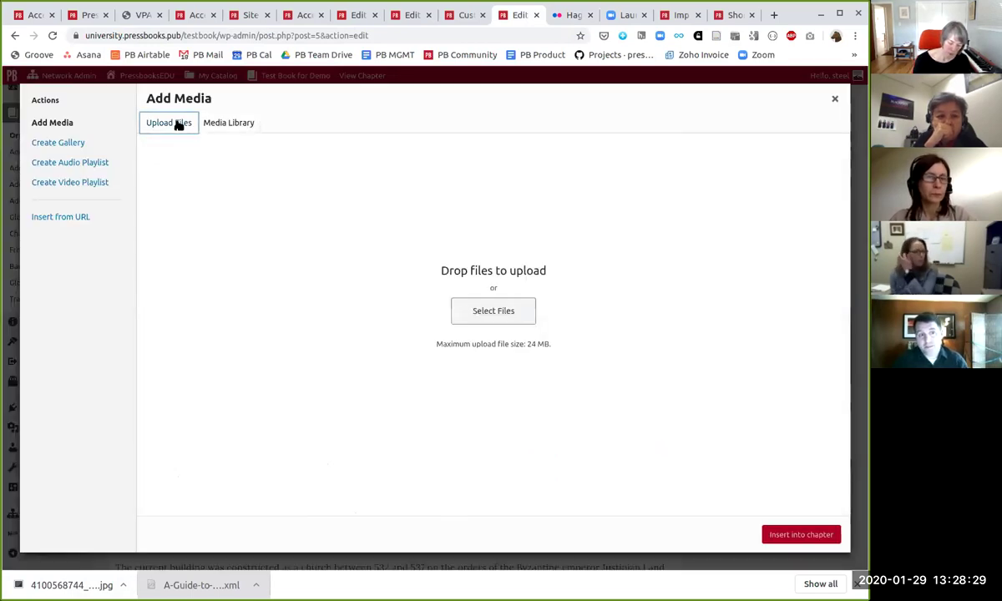
pyautogui.moveTo(36, 584); pyautogui.dragTo(336, 299)
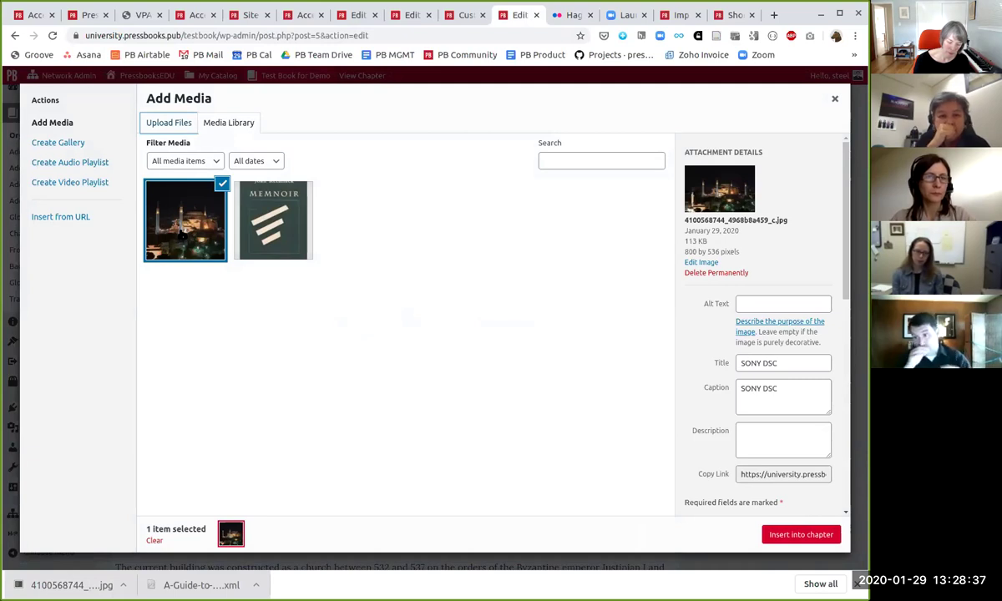
# Step: Enter alt text for the uploaded photo, beginning with "The Hagi"
pyautogui.click(769, 310)
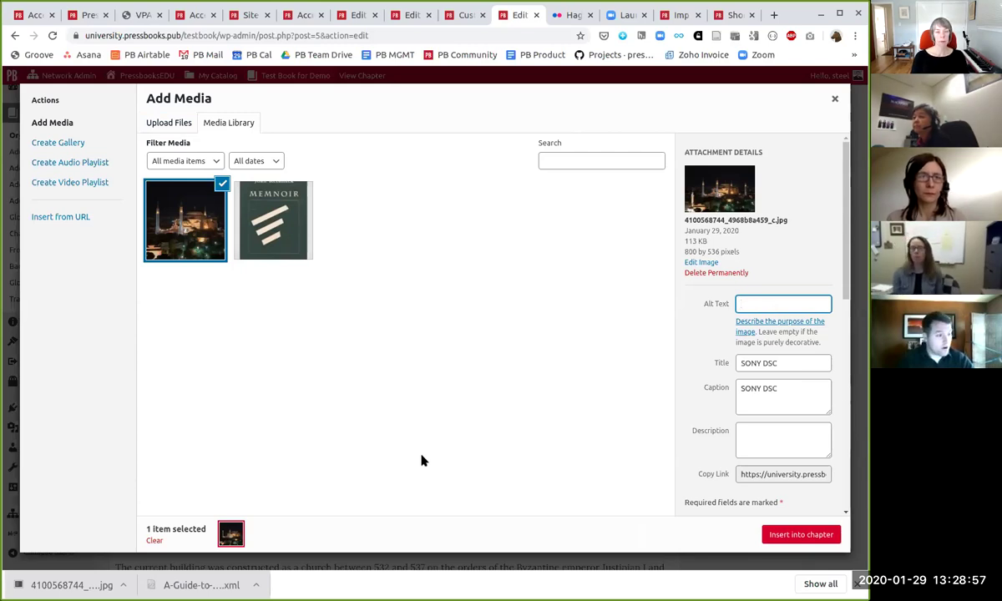
pyautogui.write('Hagi')
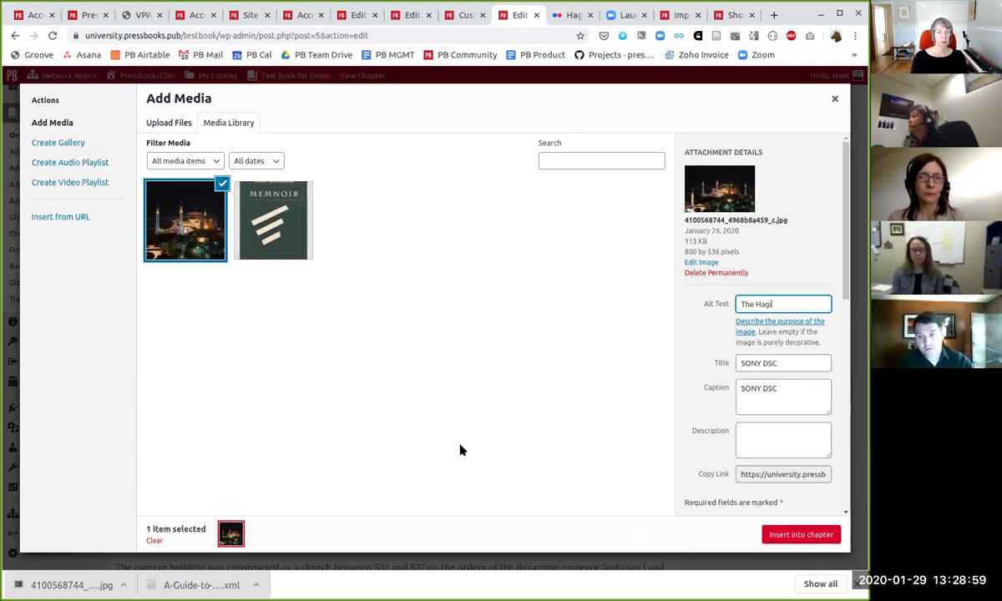
# Step: Complete the selected image's alt text as "The Hagia Sophia at night" and clear its title
pyautogui.write('a Sophia at night')
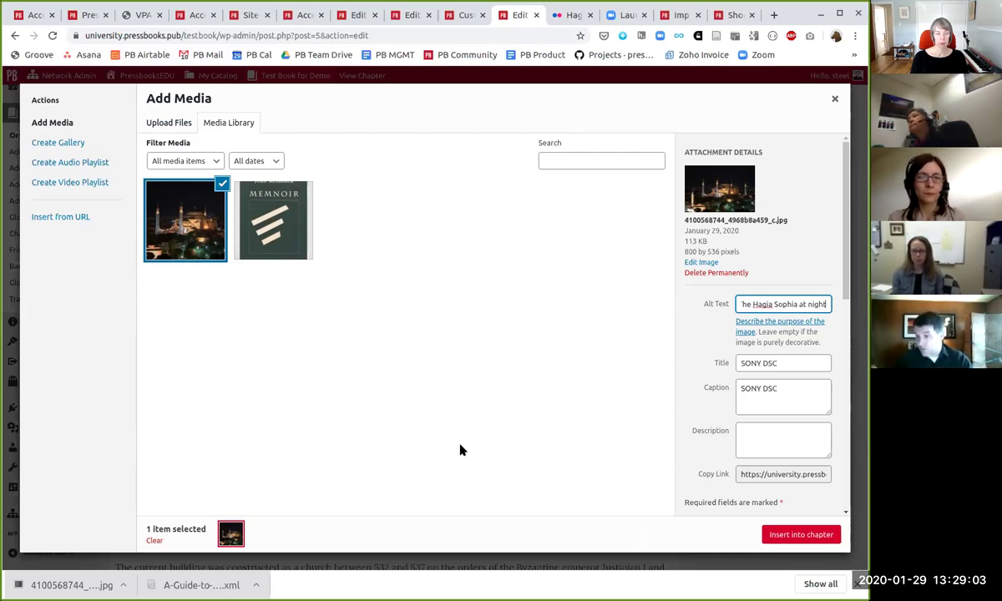
pyautogui.click(787, 359)
pyautogui.hotkey('ctrl', 'a')
pyautogui.press('BackSpace')
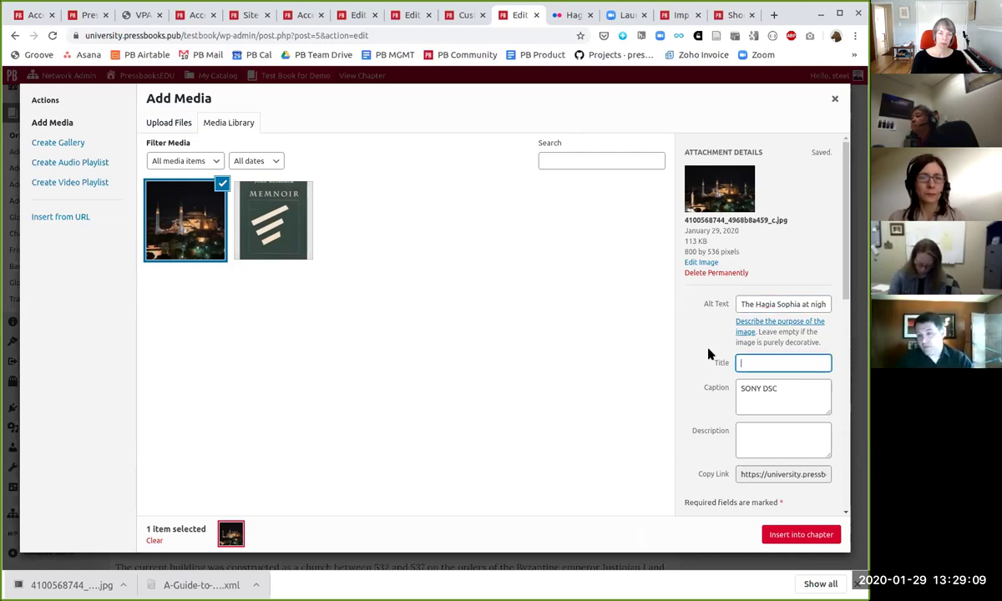
# Step: Replace the image caption with "The Hagia Sophia at Night, image by" followed by the photographer's full name
pyautogui.press('Tab')
pyautogui.hotkey('ctrl', 'a')
pyautogui.write('The Hagi')
pyautogui.write('a So')
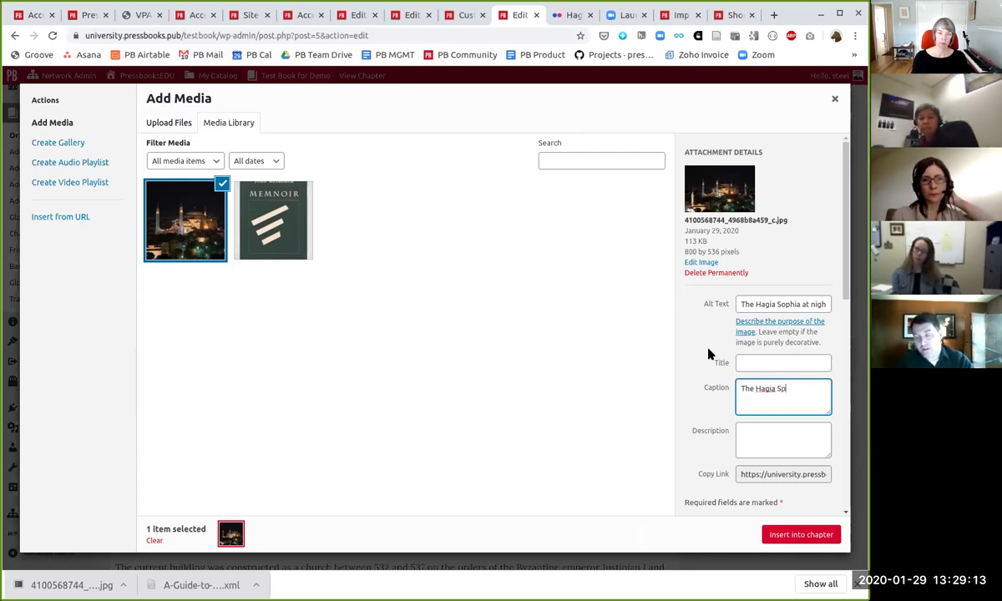
pyautogui.write('phia ')
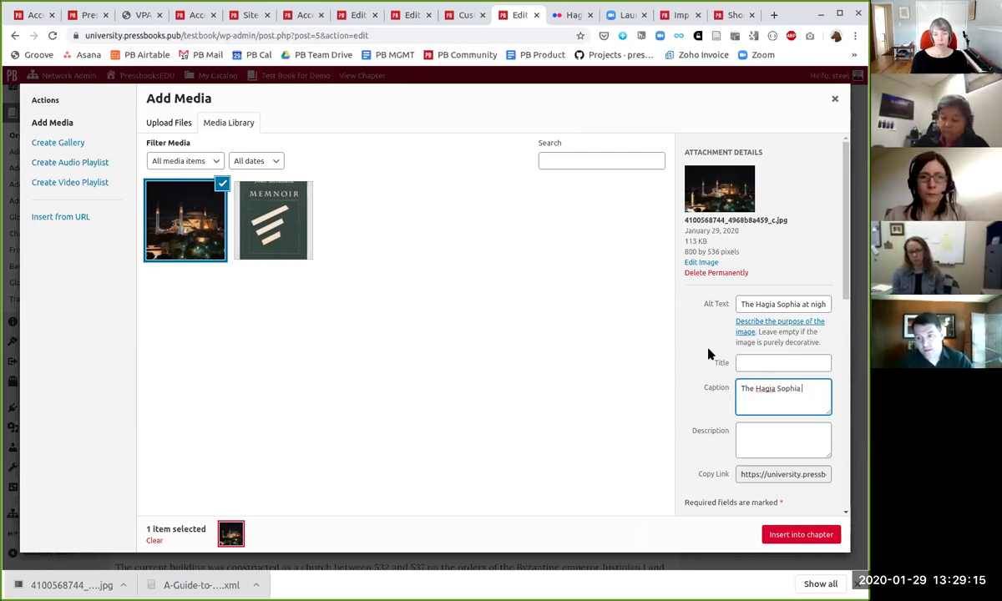
pyautogui.write('at Night, ima')
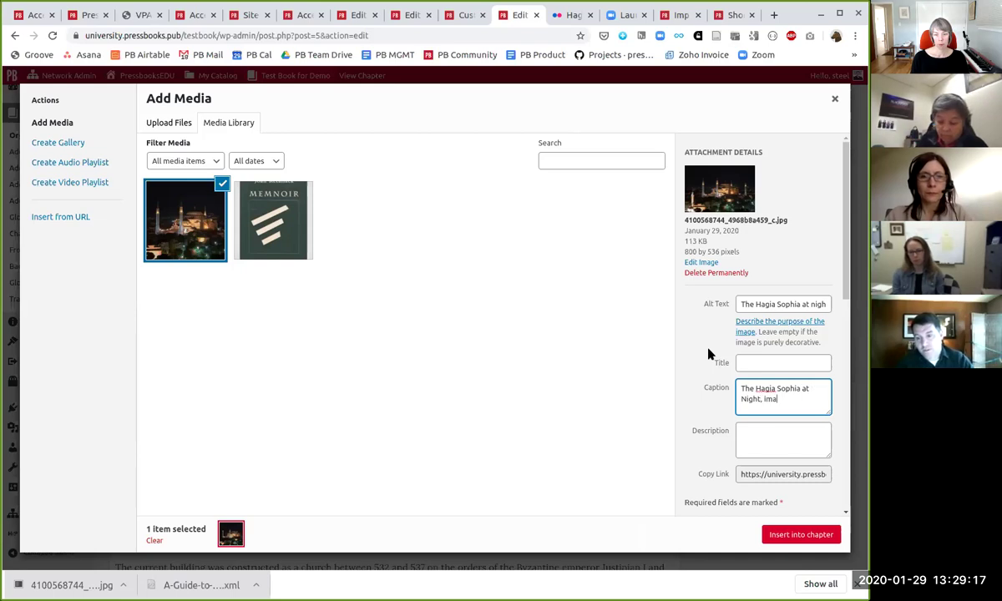
pyautogui.write('ge by')
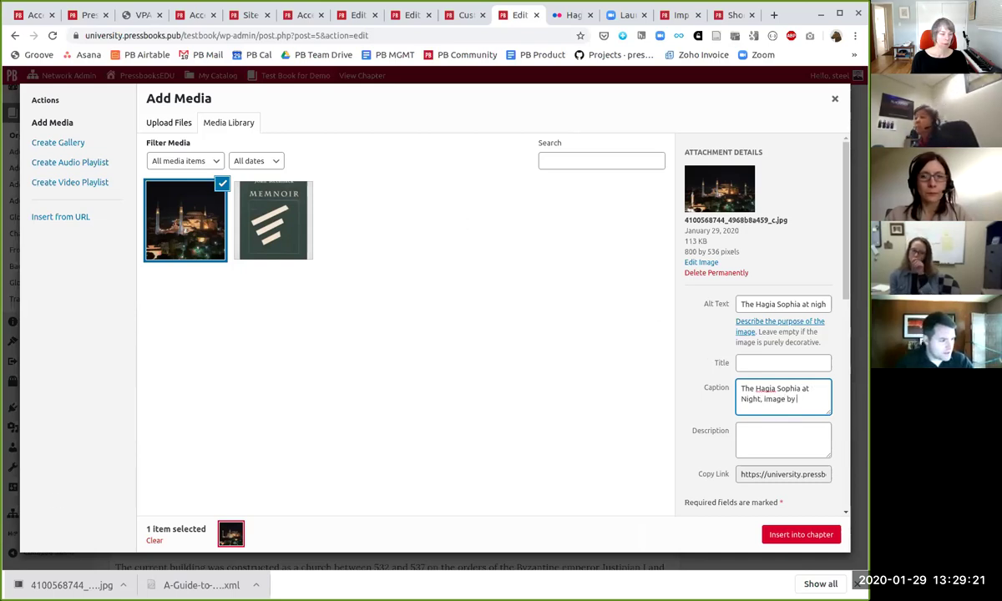
pyautogui.hotkey('alt', 'Tab')
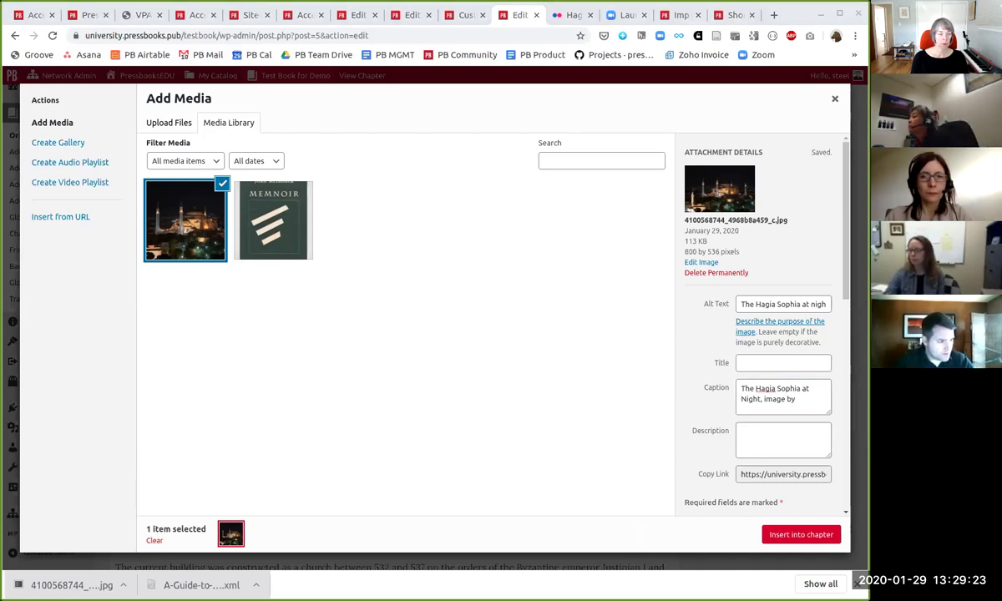
pyautogui.click(803, 396)
pyautogui.write('Cristian Viarisio')
pyautogui.click(772, 438)
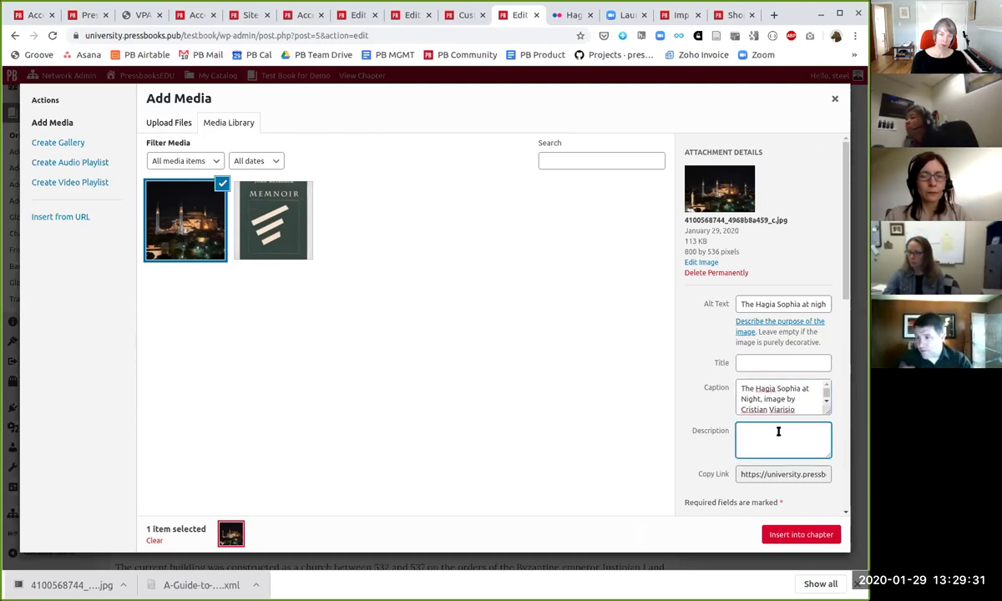
# Step: Copy the web address of the photo's Flickr page into the image attribution's source URL
pyautogui.scroll(-5, 778, 431)
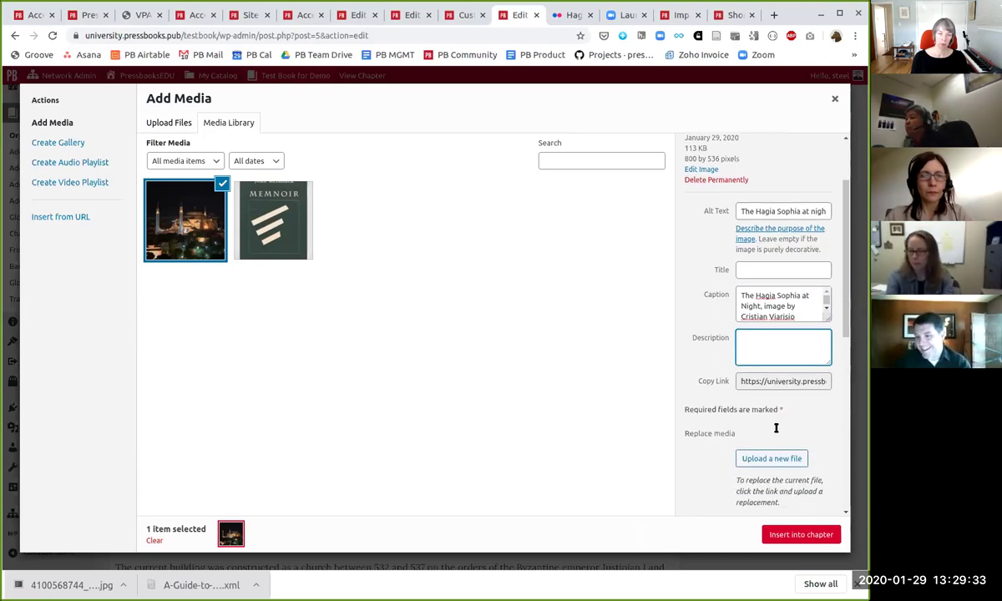
pyautogui.scroll(-3, 774, 431)
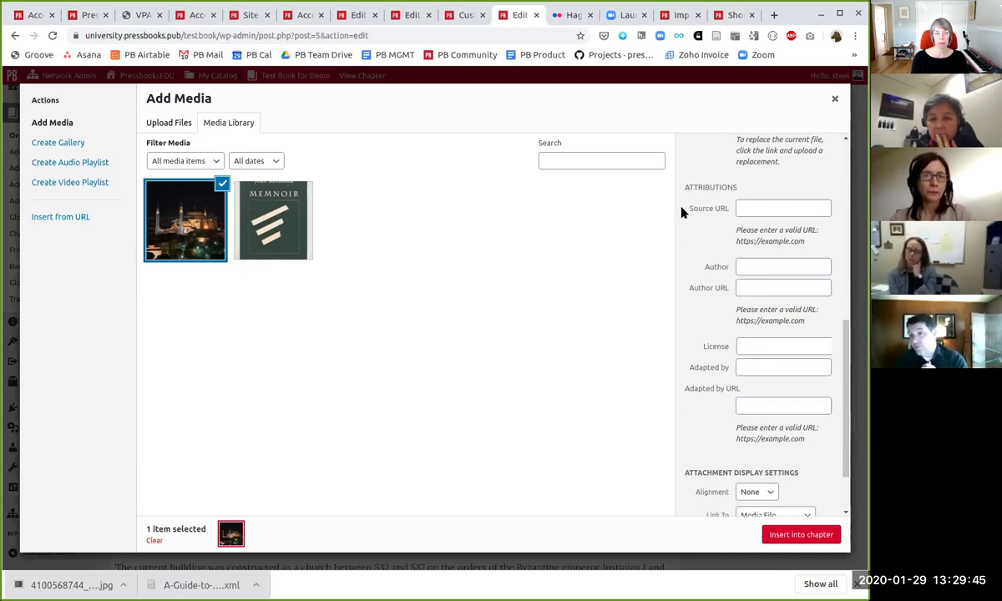
pyautogui.click(776, 210)
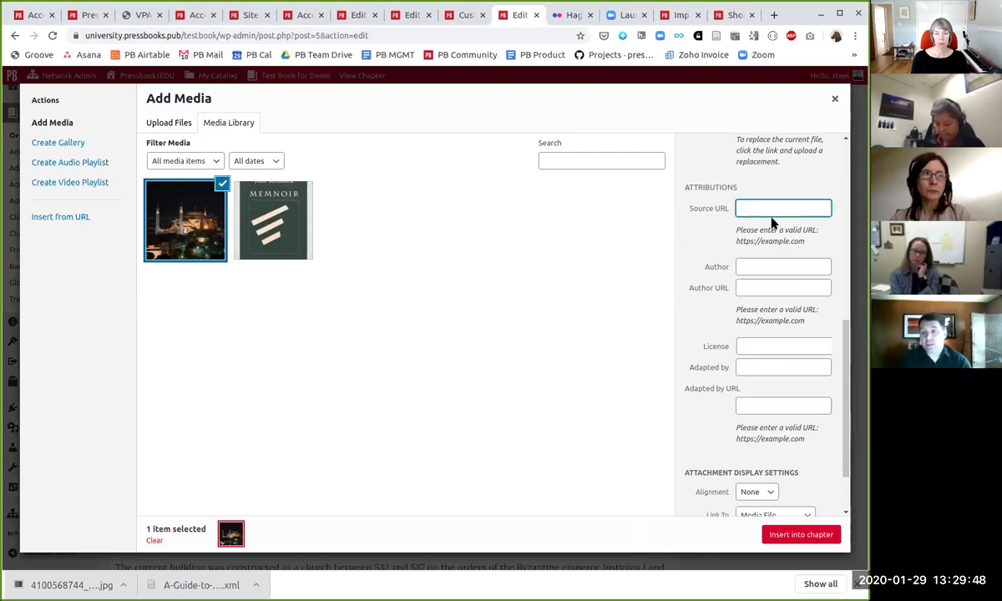
pyautogui.click(564, 15)
pyautogui.click(398, 34)
pyautogui.hotkey('ctrl', 'c')
pyautogui.click(520, 15)
pyautogui.hotkey('ctrl', 'v')
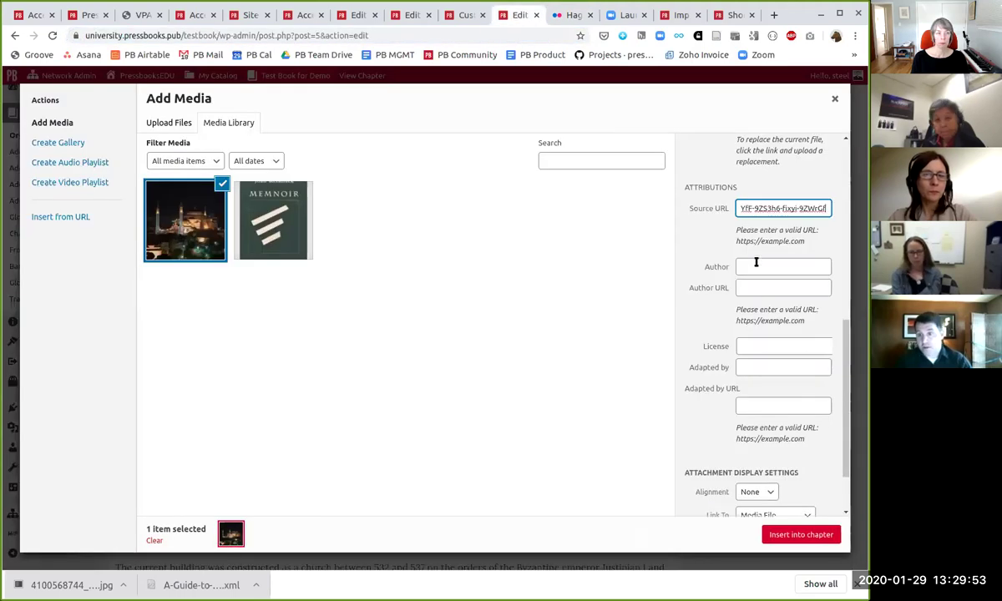
# Step: Copy the photographer's full name into the image attribution's author field
pyautogui.click(757, 267)
pyautogui.click(231, 377)
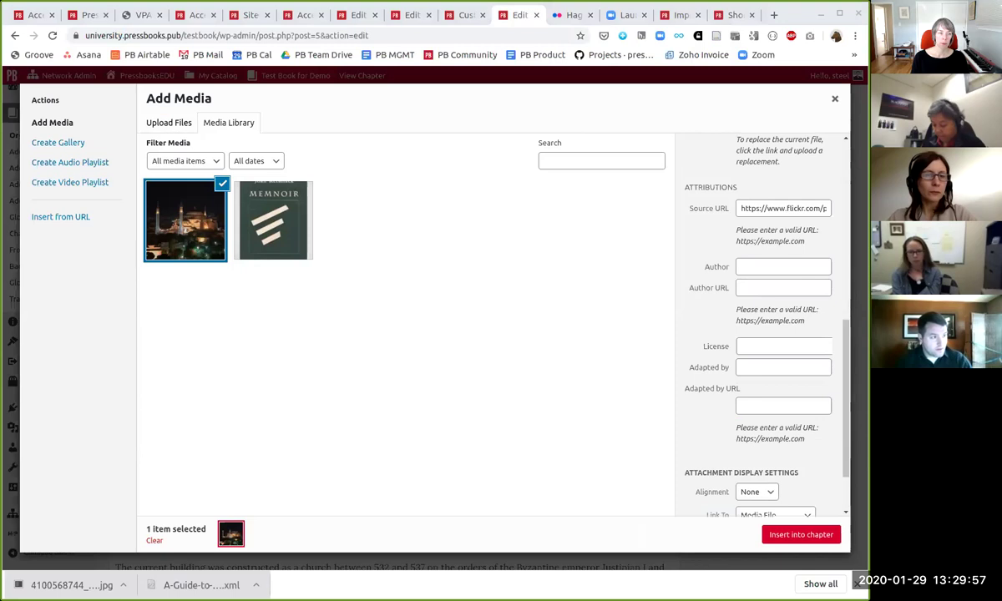
pyautogui.click(784, 267)
pyautogui.hotkey('ctrl', 'v')
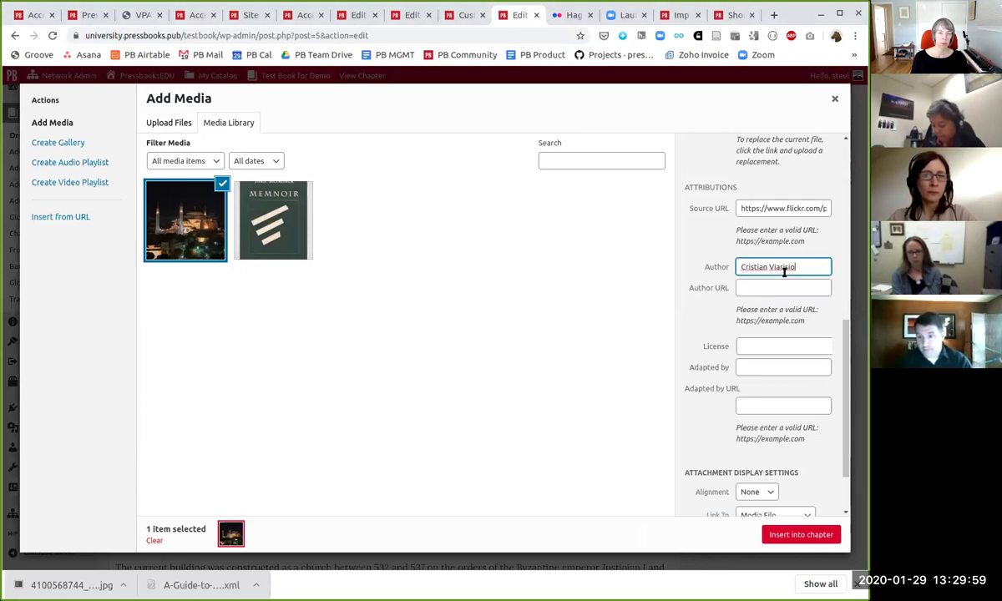
# Step: Try to add the photographer's Flickr page address as the author URL, and set the image's license to CC BY-NC-ND
pyautogui.click(787, 288)
pyautogui.click(630, 328)
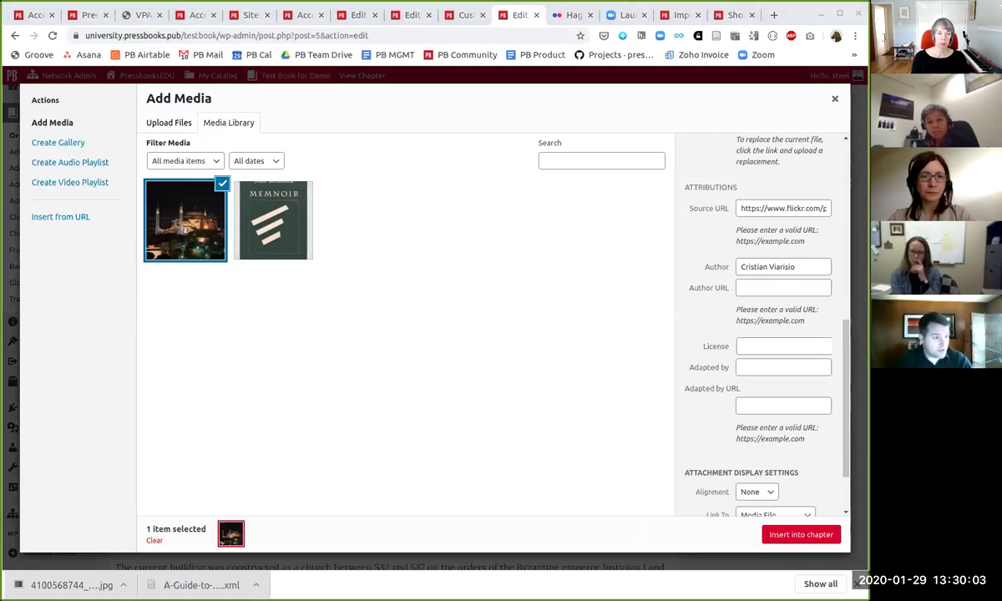
pyautogui.click(744, 284)
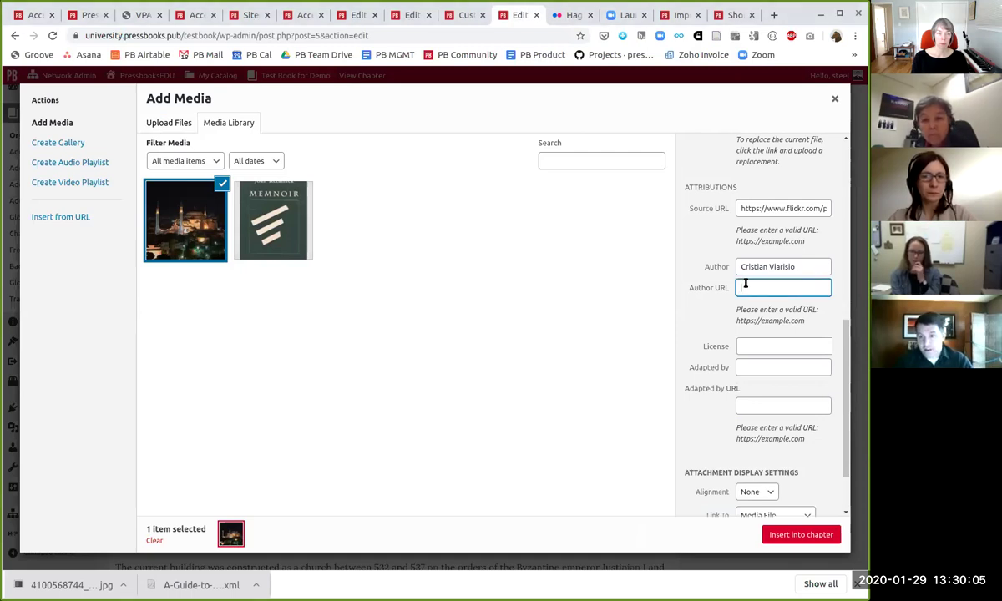
pyautogui.hotkey('ctrl', 'v')
pyautogui.click(764, 350)
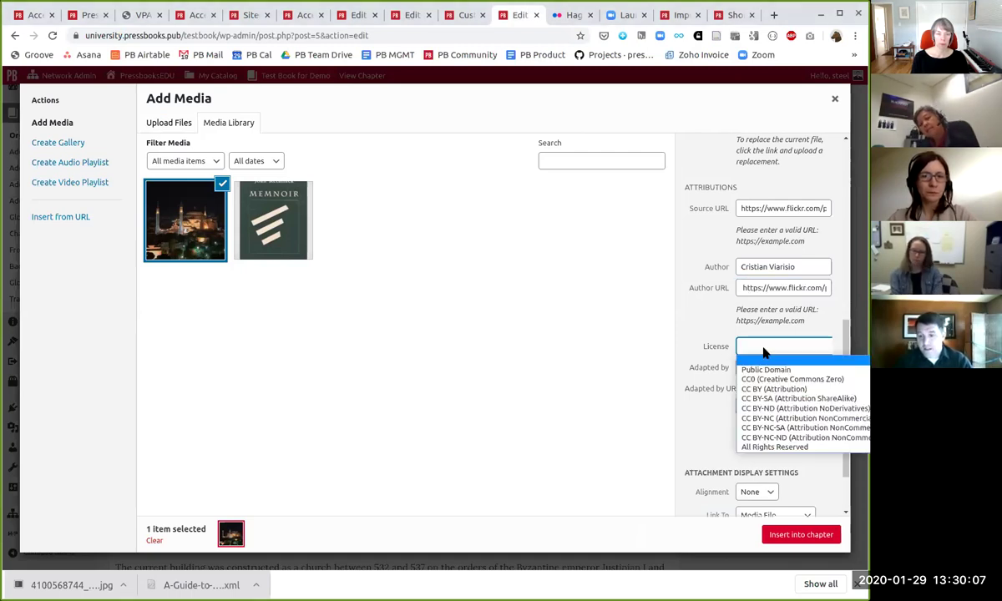
pyautogui.click(772, 440)
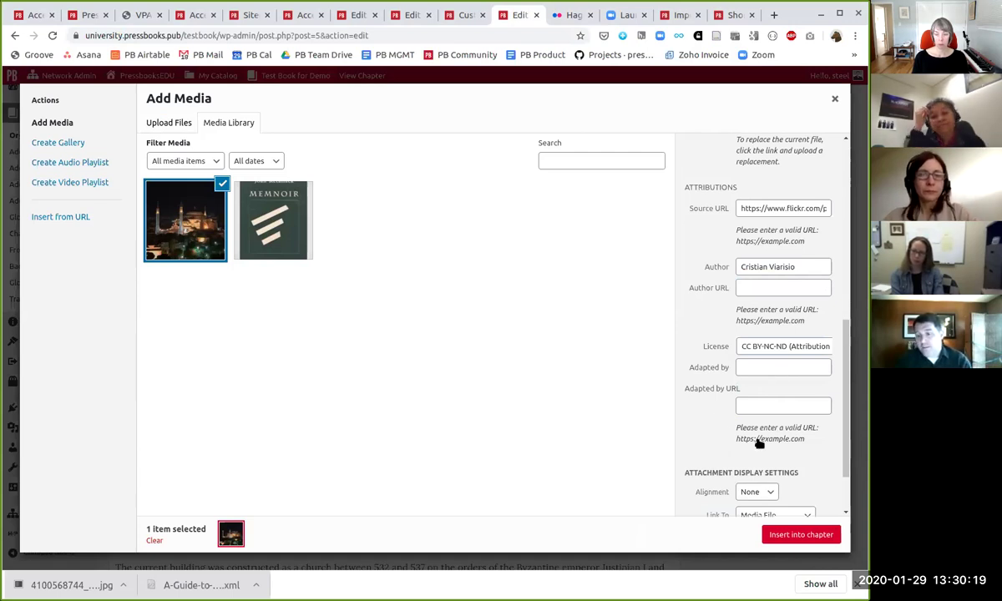
# Step: Insert the image into the chapter, linked to its media file, at Medium – 300 × 201 size
pyautogui.scroll(-2, 758, 422)
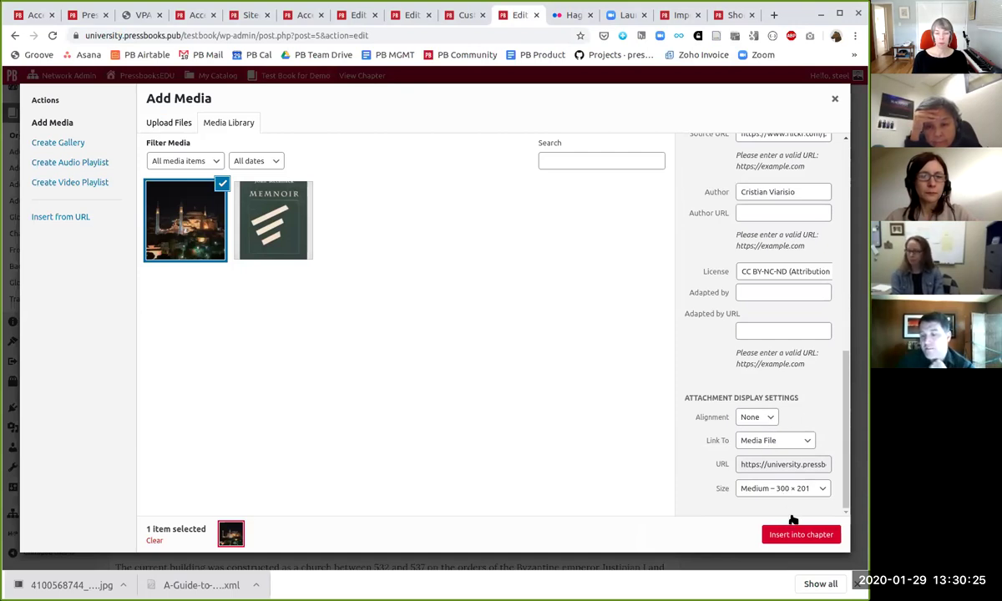
pyautogui.press('Escape')
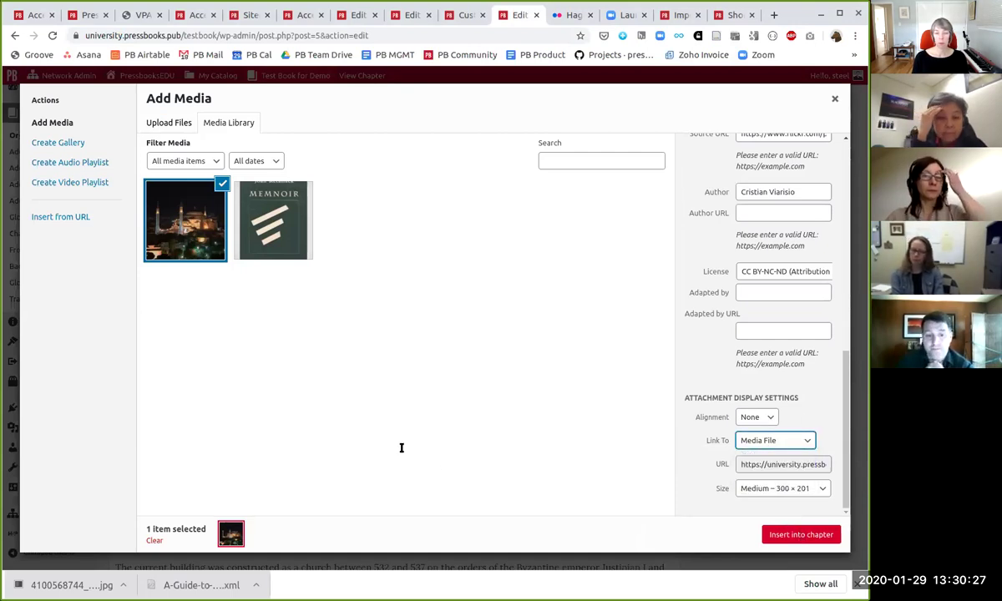
pyautogui.press('Tab')
pyautogui.press('Tab')
pyautogui.hotkey('alt', 'Down')
pyautogui.press('Escape')
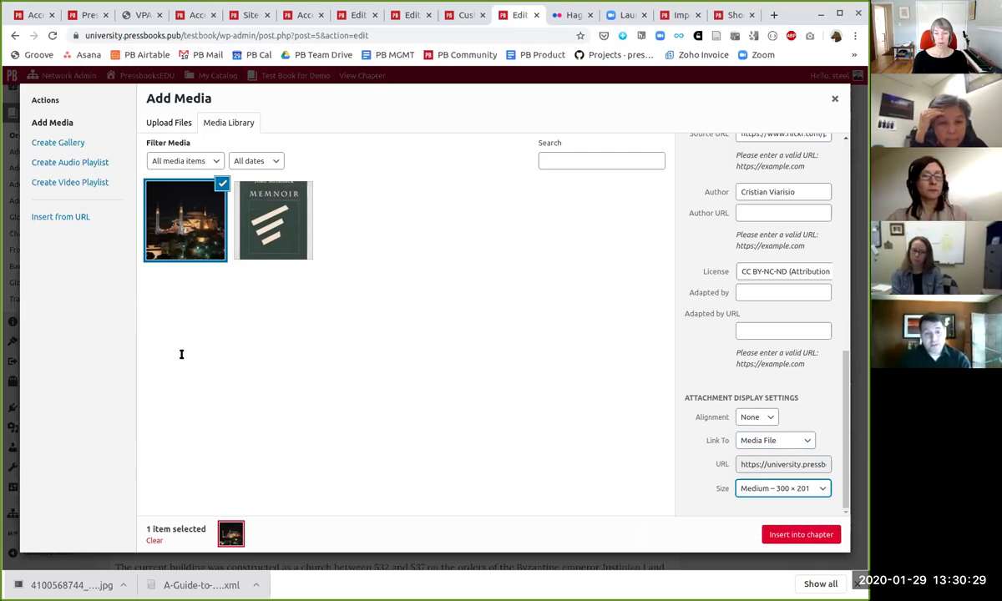
pyautogui.press('Tab')
pyautogui.press('Return')
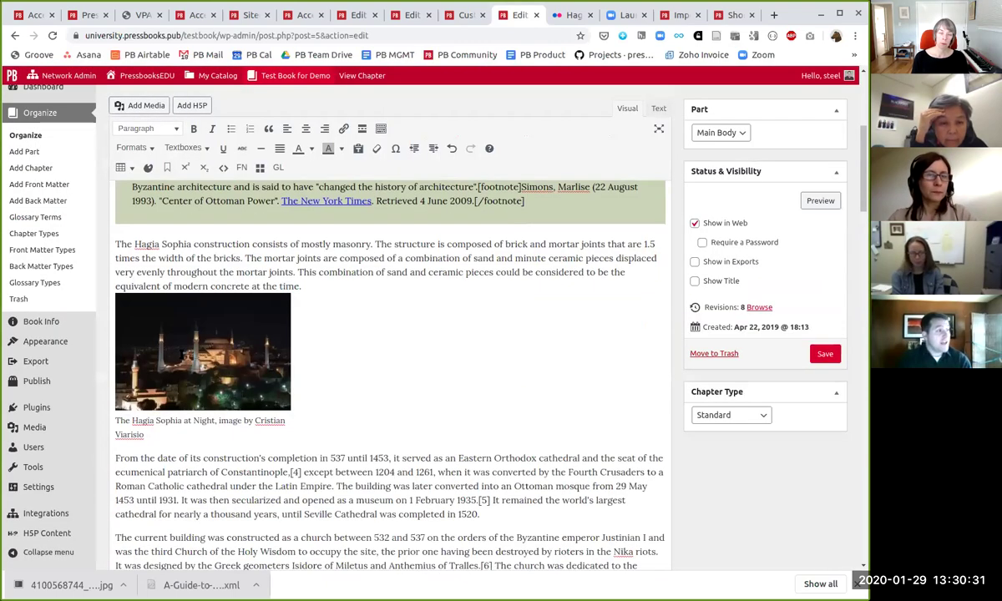
# Step: Align the inserted Hagia Sophia image left so the text wraps around it, and save the chapter
pyautogui.press('Left')
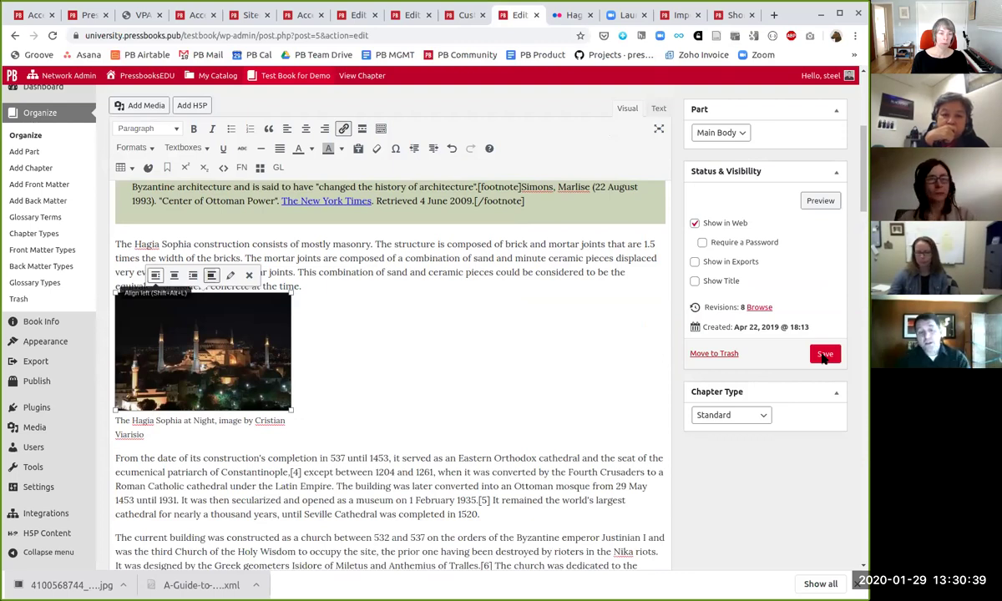
pyautogui.click(155, 275)
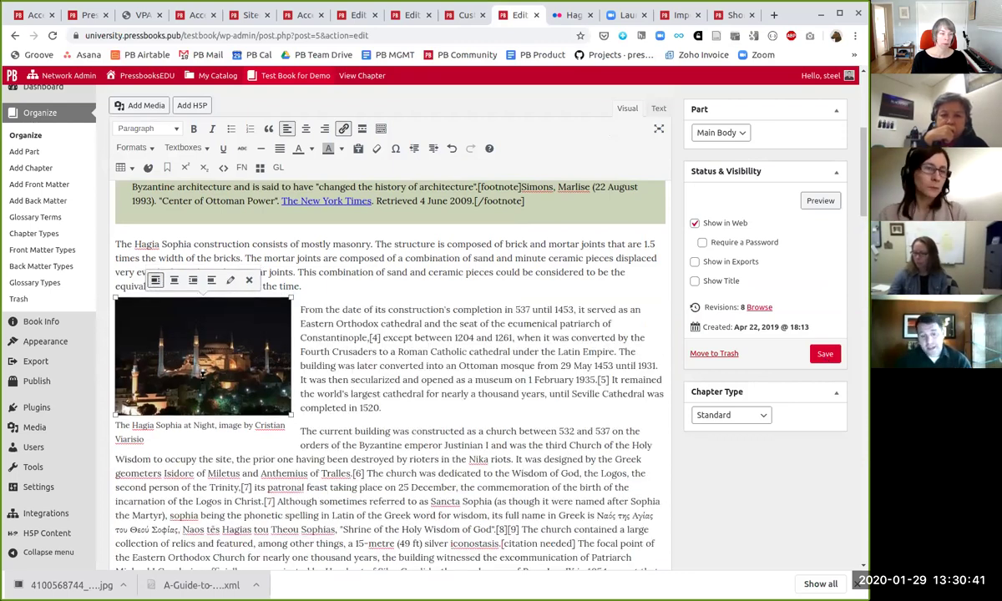
pyautogui.hotkey('ctrl', 's')
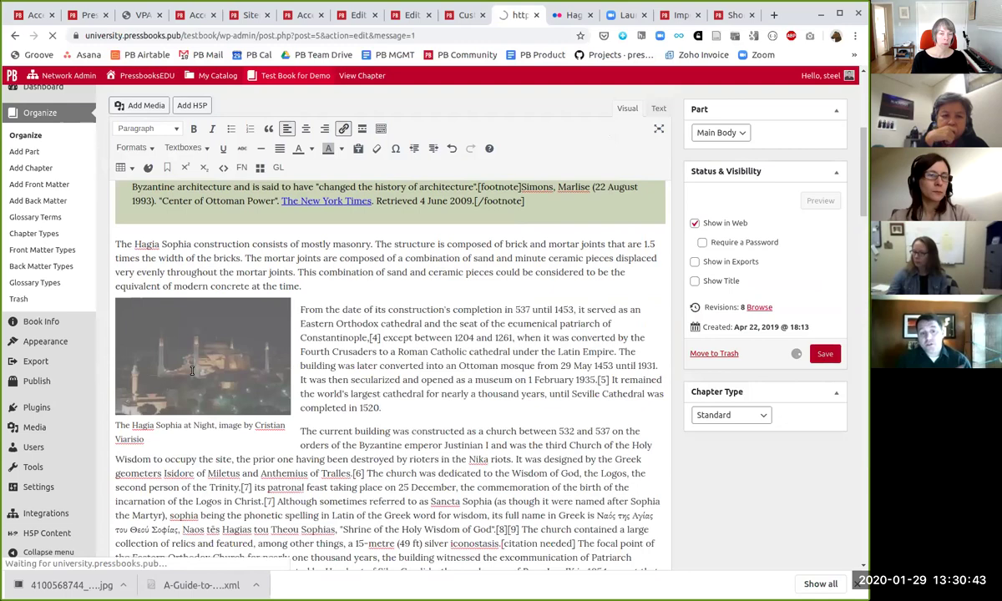
pyautogui.scroll(-5, 191, 370)
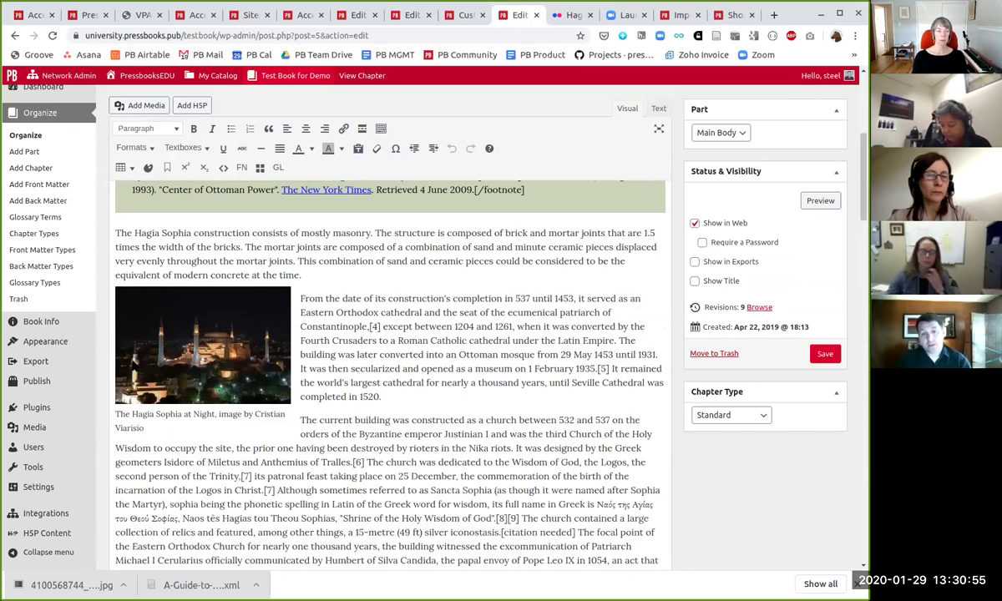
# Step: In the book's theme options, enable the two-level table of contents and the display of media attributions at chapter ends
pyautogui.moveTo(45, 342)
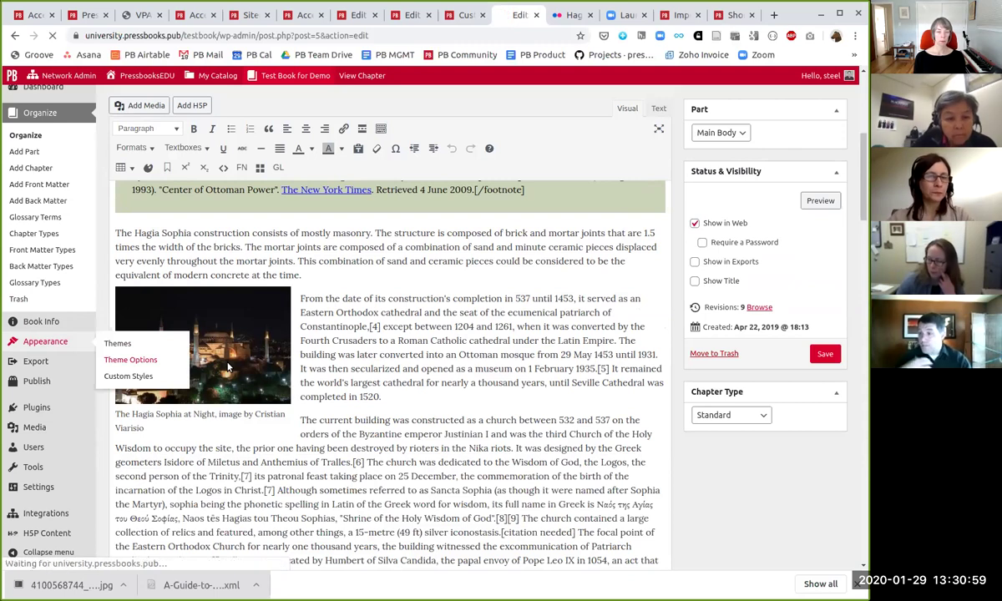
pyautogui.click(131, 359)
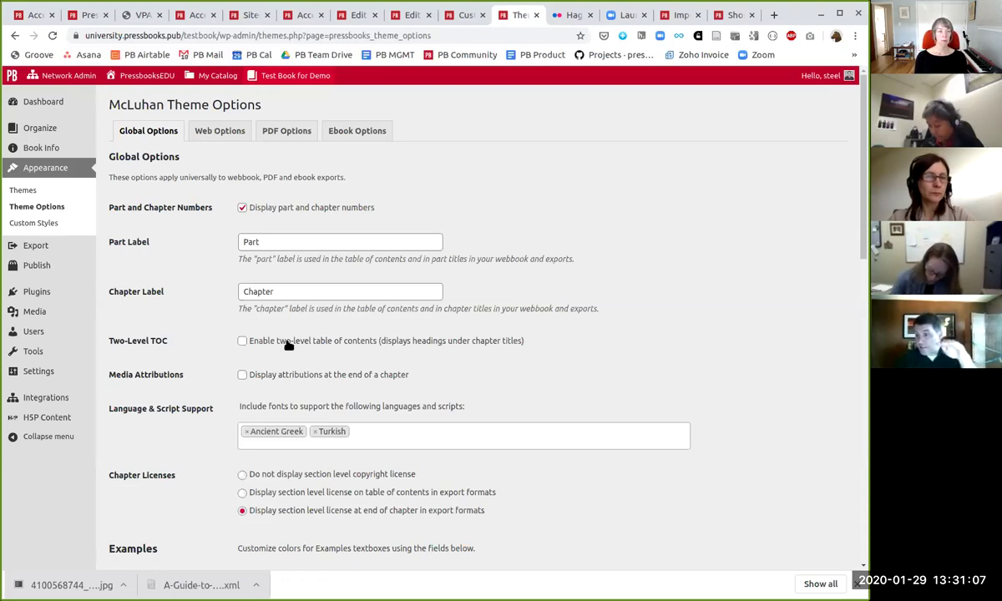
pyautogui.click(285, 341)
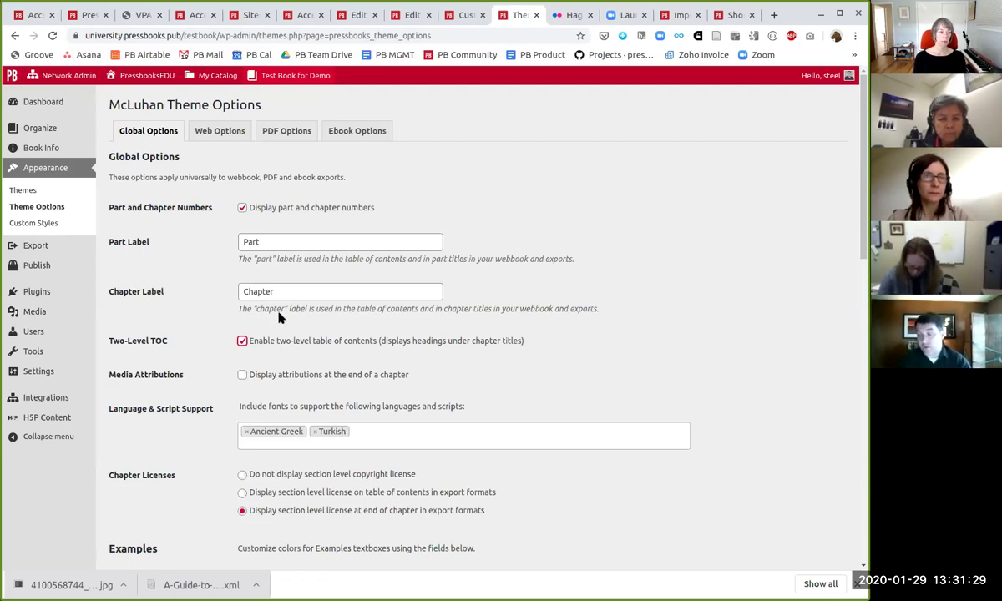
pyautogui.press('Tab')
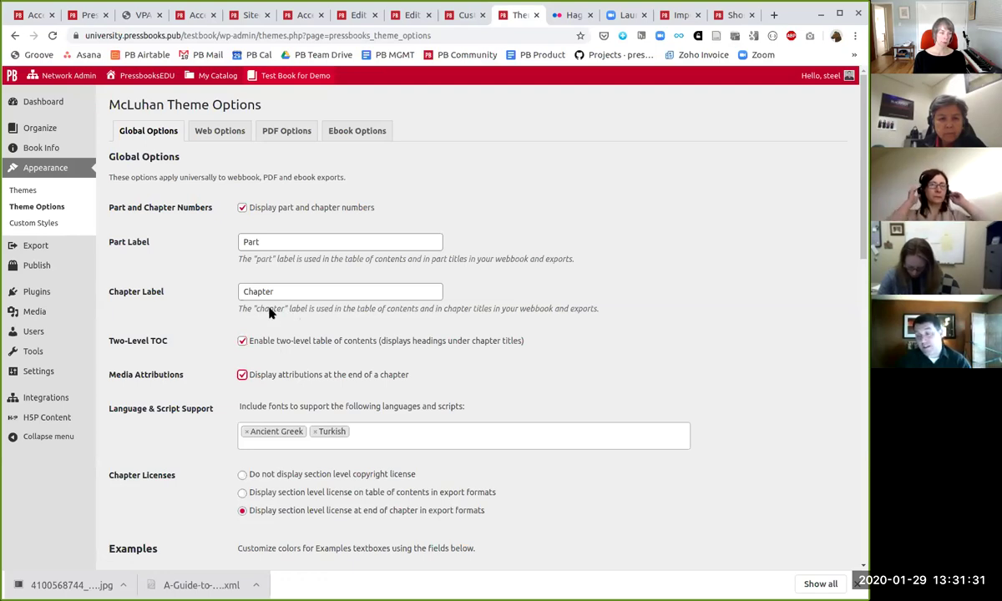
# Step: Examine the languages and scripts available for font support and the chapter license display options
pyautogui.scroll(-3, 270, 312)
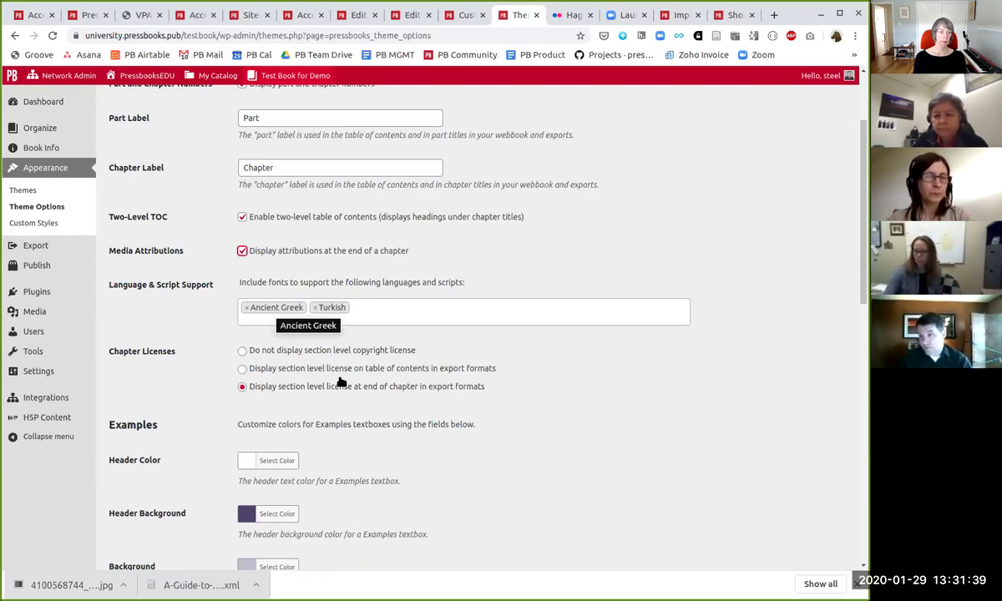
pyautogui.press('Down')
pyautogui.press('Down')
pyautogui.press('Down')
pyautogui.scroll(-5, 342, 397)
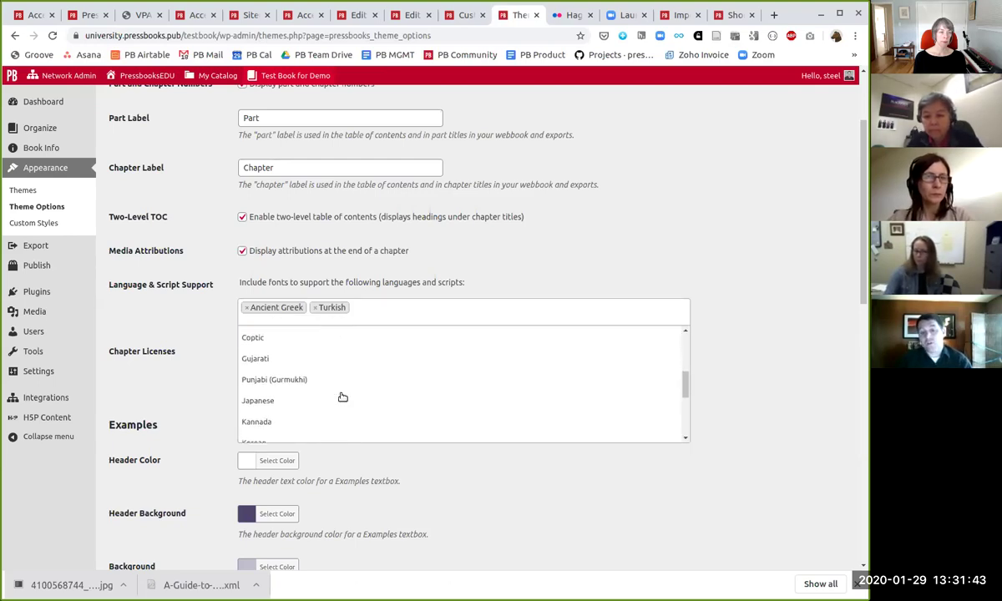
pyautogui.scroll(-2, 343, 397)
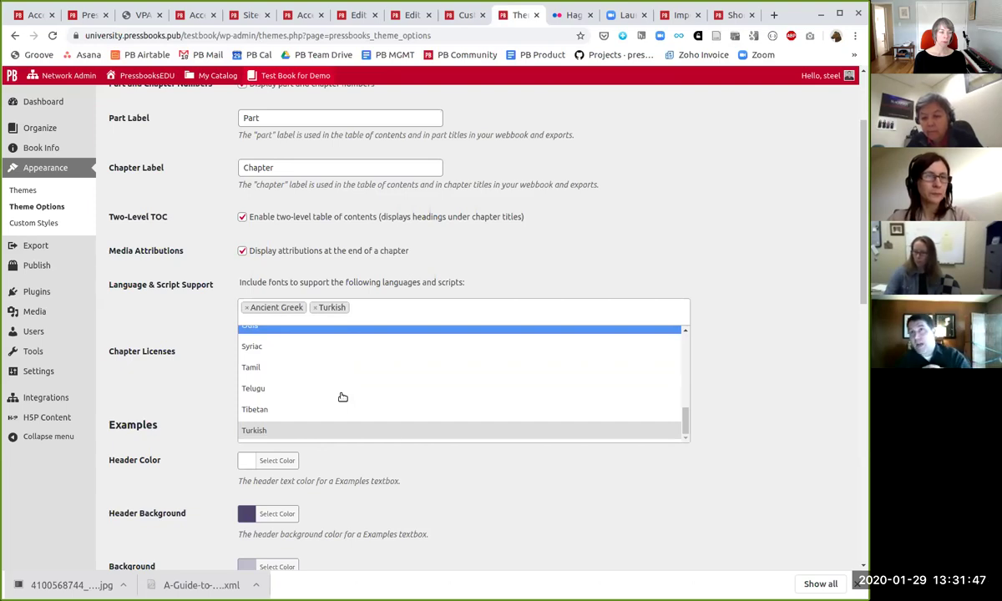
pyautogui.scroll(10, 342, 397)
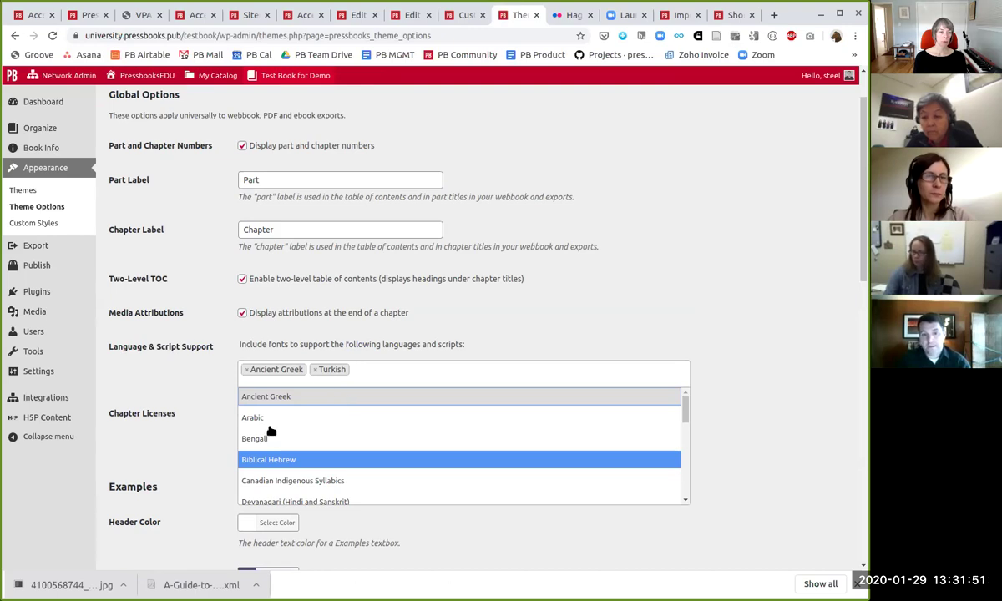
pyautogui.click(238, 334)
pyautogui.scroll(-1, 137, 320)
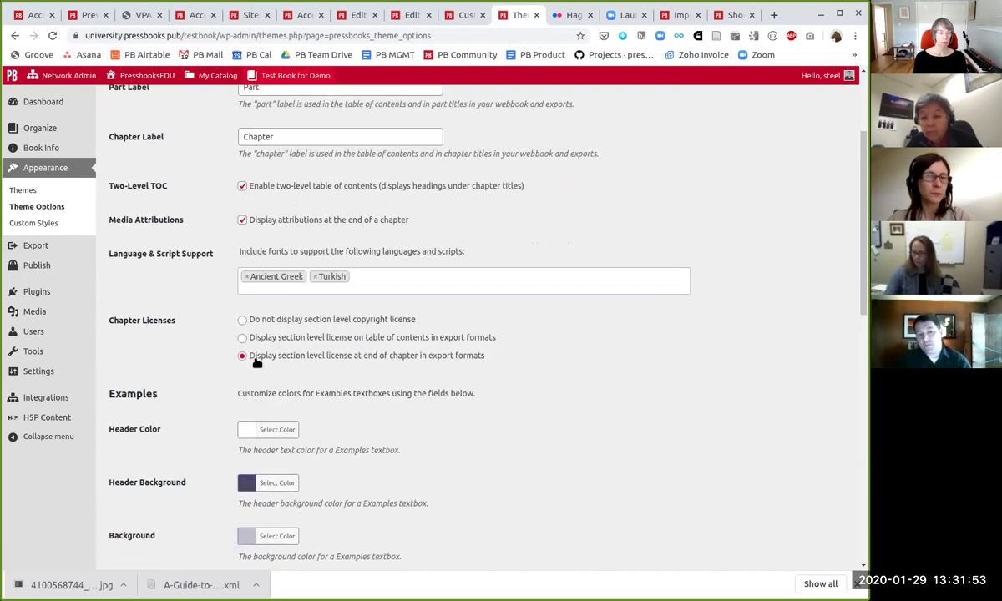
# Step: Review the textbox colour settings and save the book's global theme options
pyautogui.scroll(-8, 219, 368)
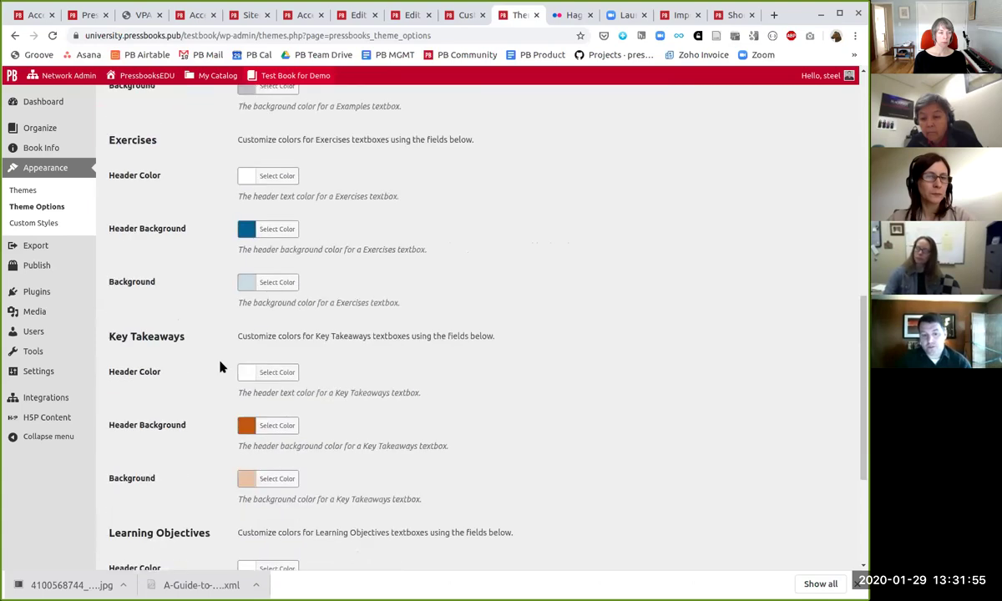
pyautogui.scroll(1, 221, 366)
pyautogui.scroll(-1, 221, 366)
pyautogui.click(138, 512)
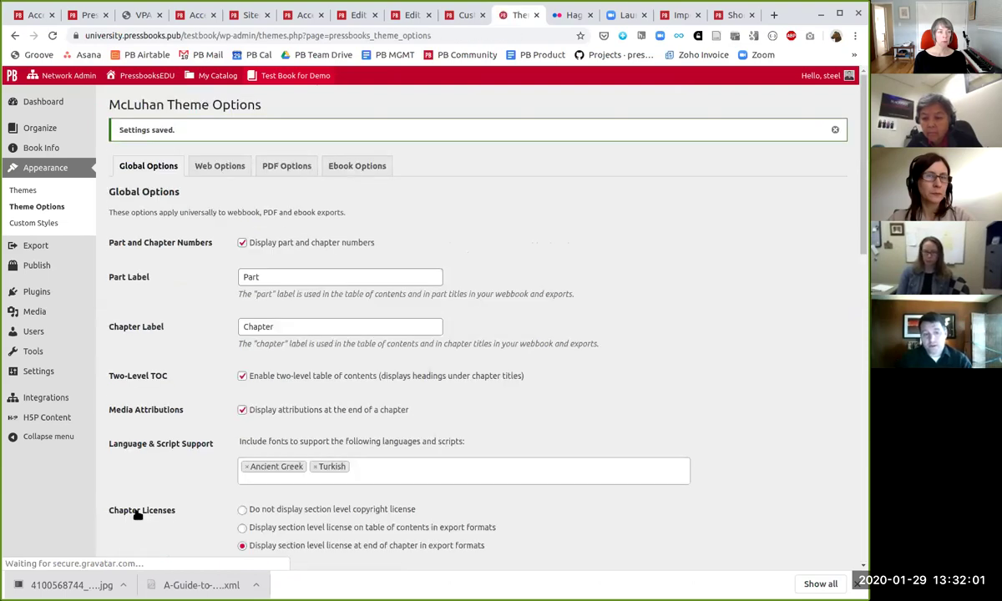
# Step: Visit the public webbook of Test Book for Demo and open its chapter The Hagia Sophia from the contents
pyautogui.moveTo(267, 81)
pyautogui.click(280, 98)
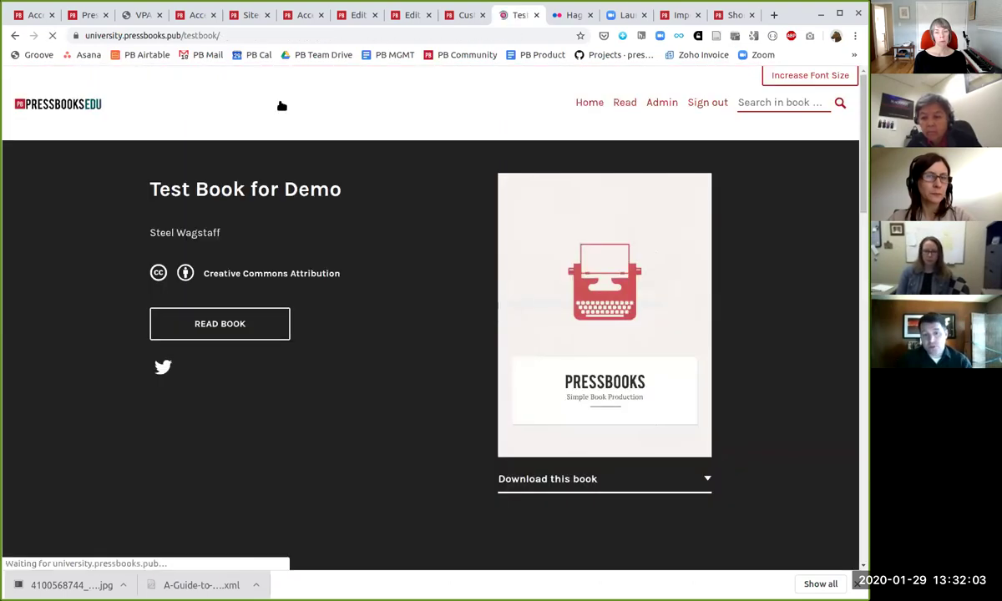
pyautogui.scroll(-5, 329, 336)
pyautogui.scroll(-2, 330, 334)
pyautogui.click(224, 321)
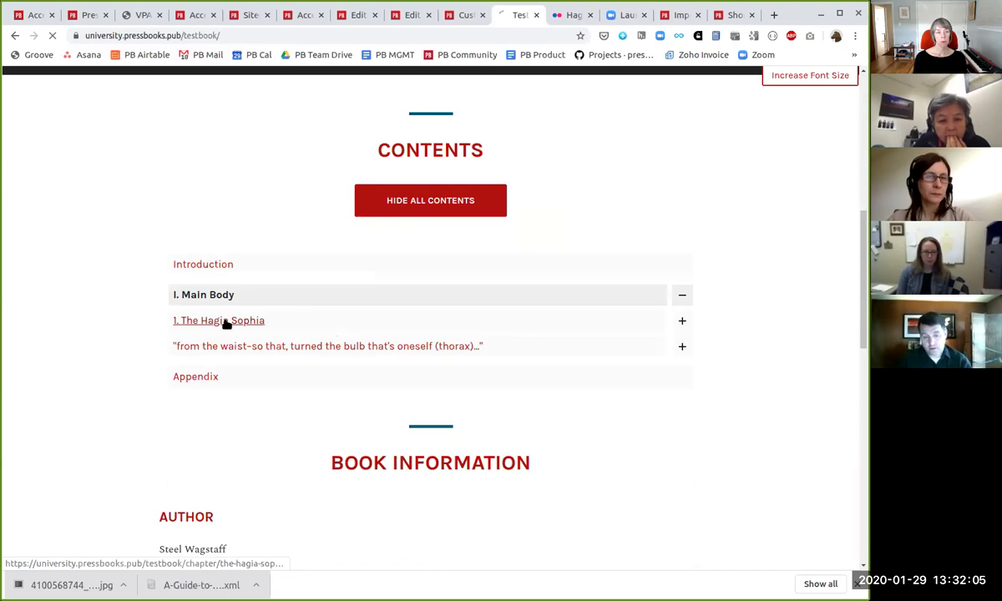
# Step: View the chapter's Hagia Sophia image enlarged, then return to the chapter text
pyautogui.scroll(-5, 225, 324)
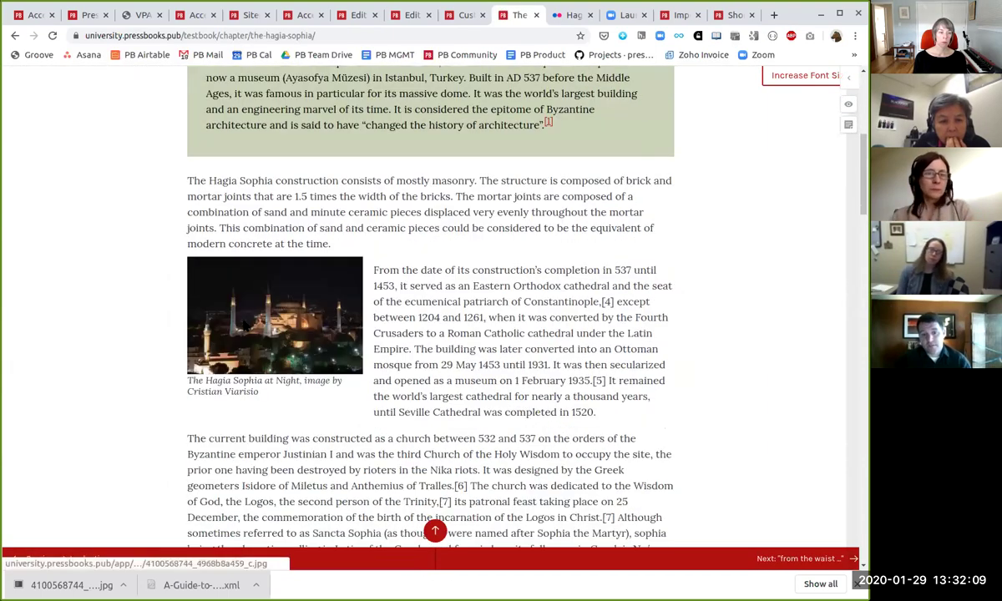
pyautogui.click(244, 326)
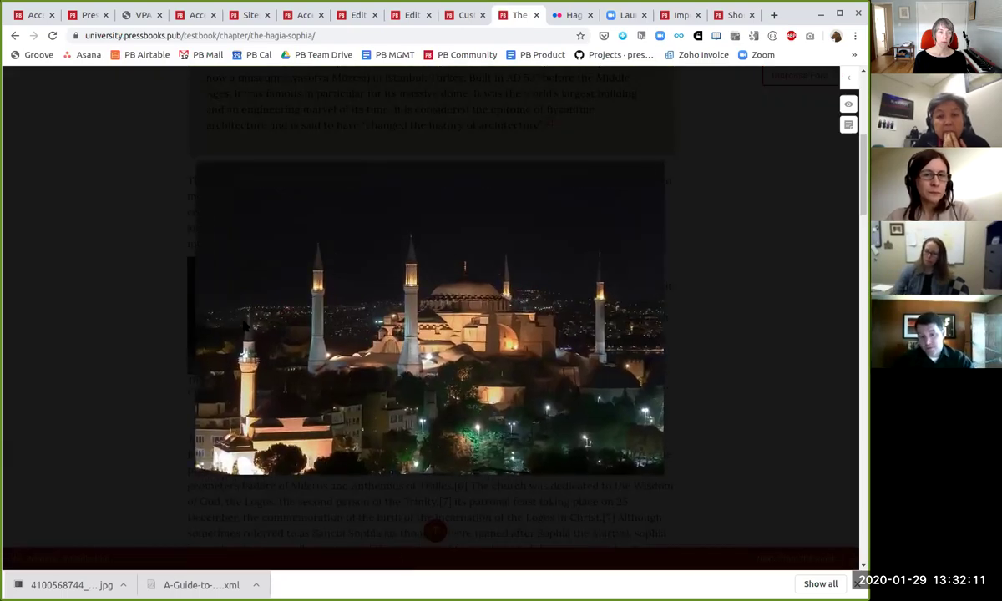
pyautogui.click(250, 327)
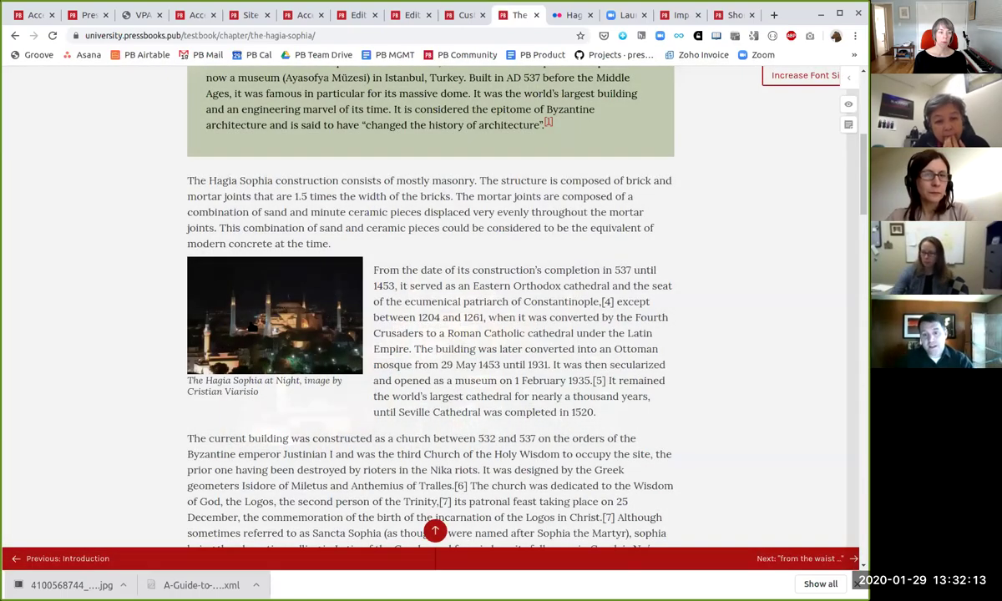
# Step: Check the Media Attributions at the chapter's end, follow the image's source link to Flickr, and return to the image in the chapter
pyautogui.scroll(-15, 253, 326)
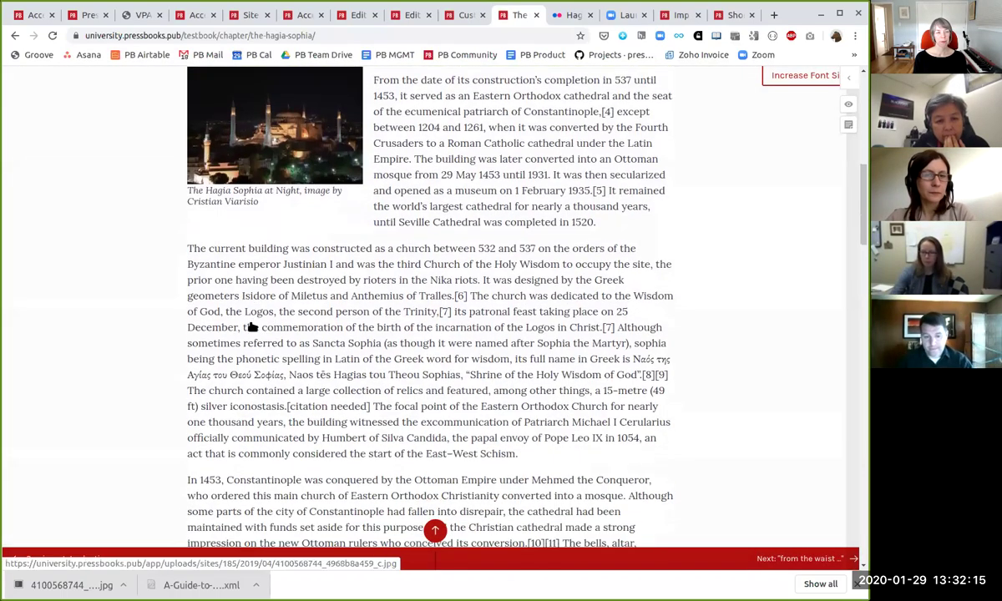
pyautogui.scroll(-10, 256, 326)
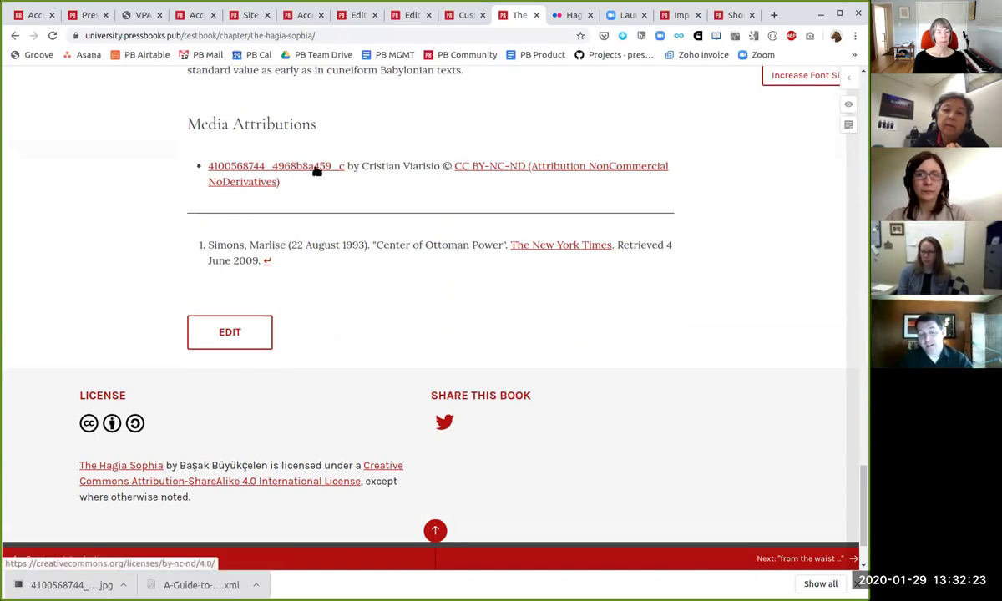
pyautogui.click(316, 168)
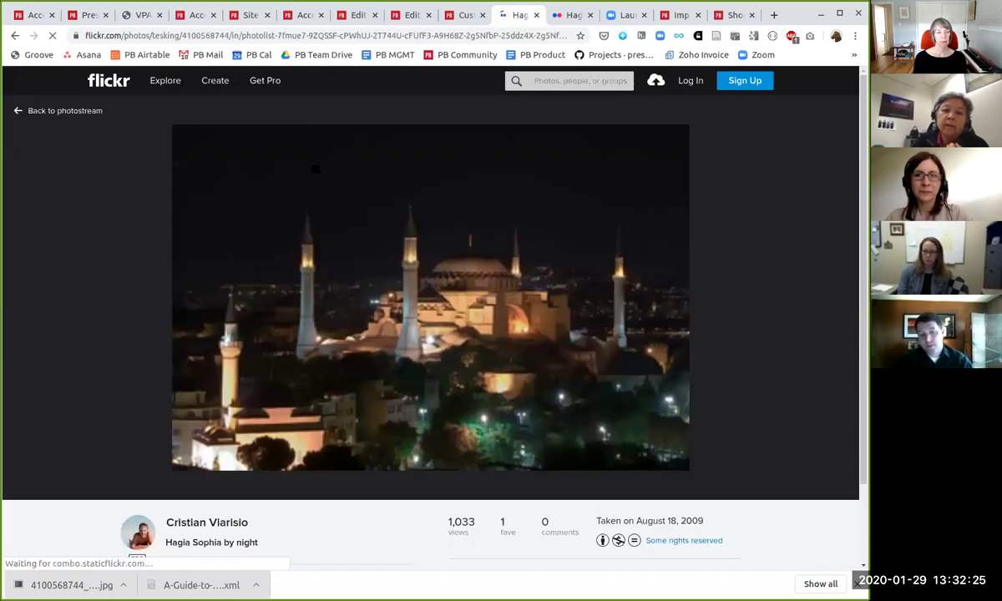
pyautogui.hotkey('alt', 'Left')
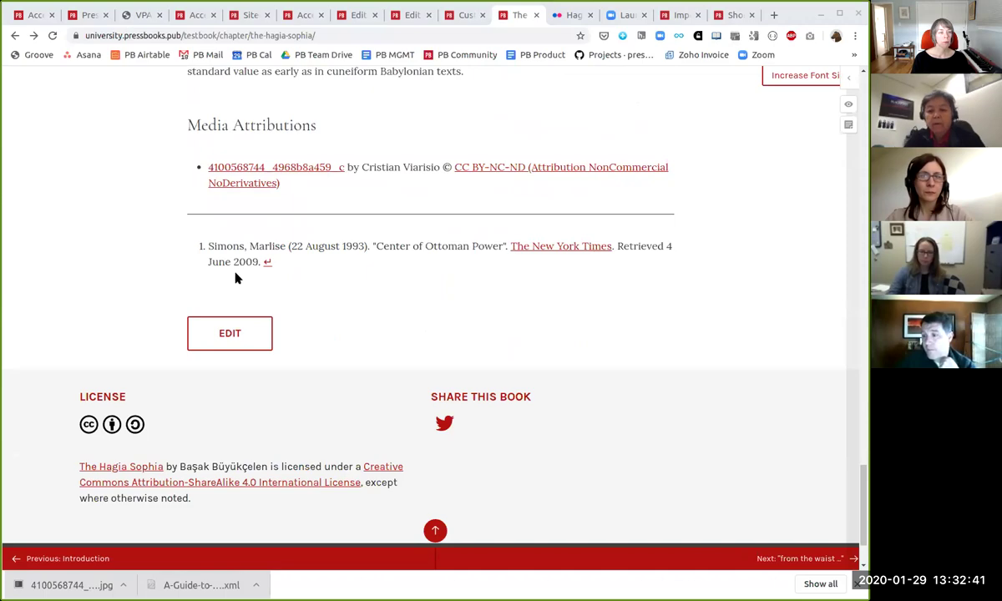
pyautogui.scroll(5, 235, 273)
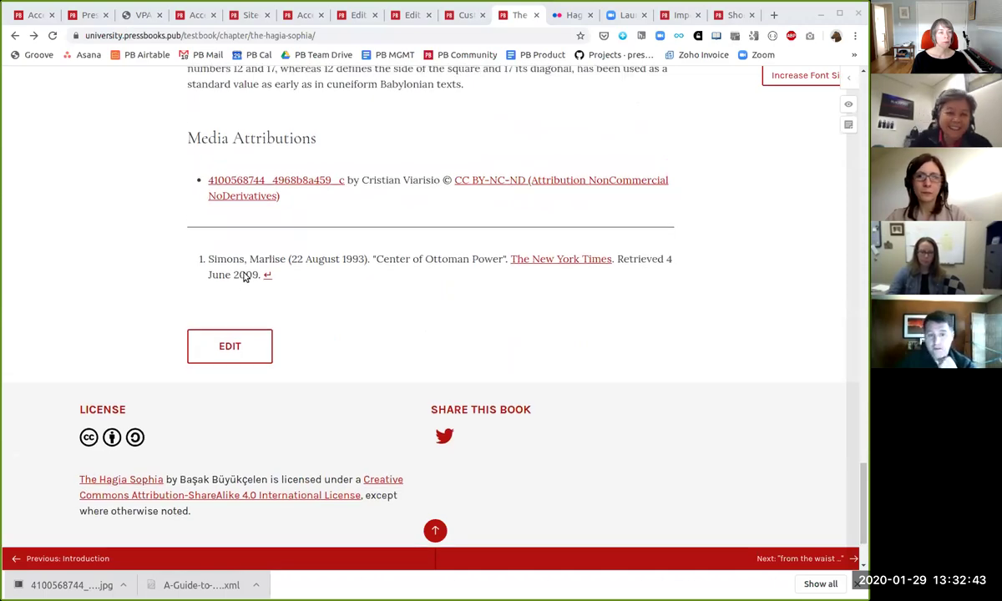
pyautogui.scroll(10, 242, 275)
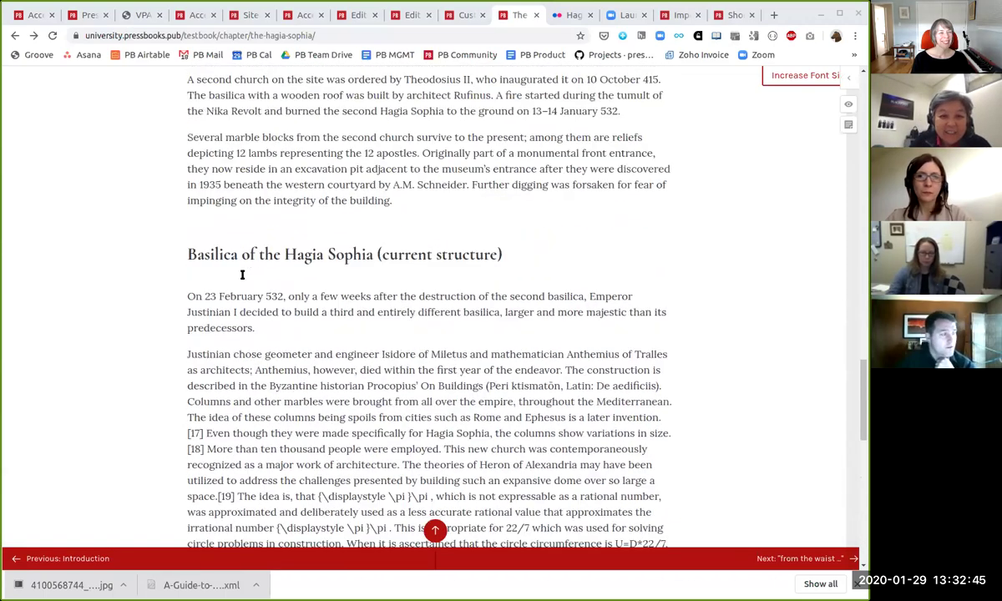
pyautogui.scroll(7, 242, 284)
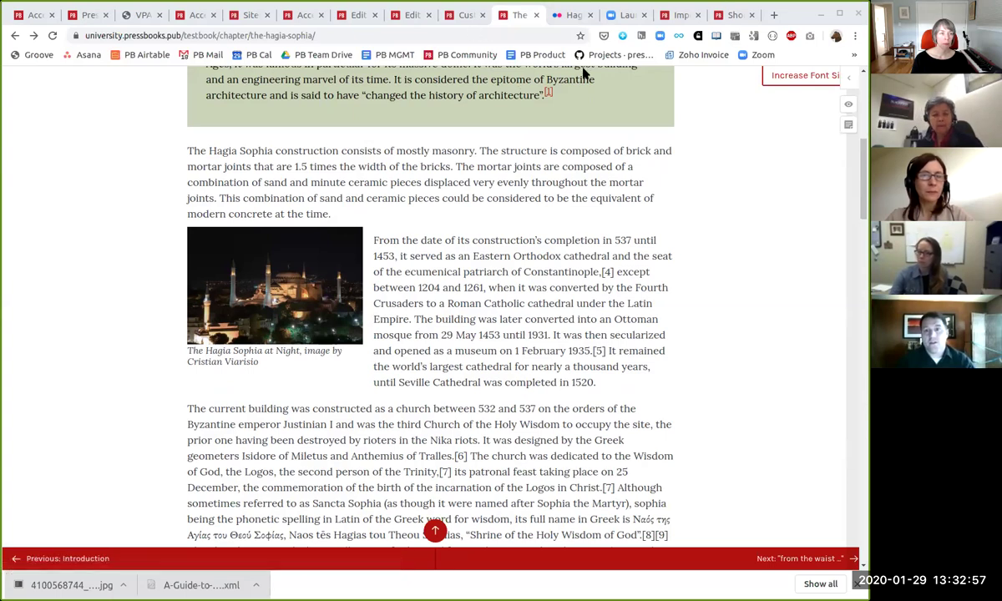
pyautogui.click(810, 20)
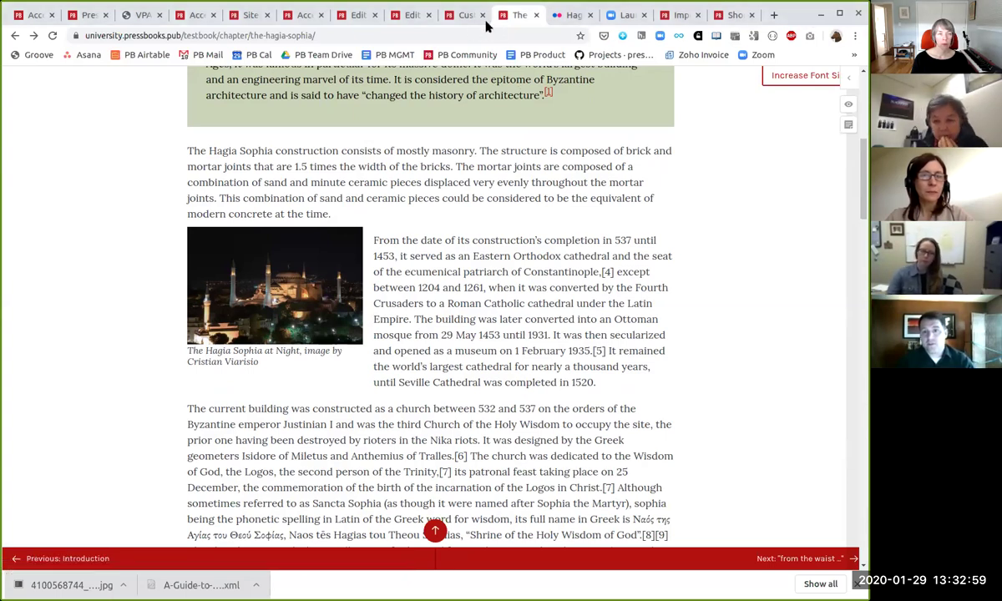
# Step: Open the Hagia Sophia chapter for editing and bring up the details of its inserted image
pyautogui.scroll(-15, 640, 227)
pyautogui.click(245, 237)
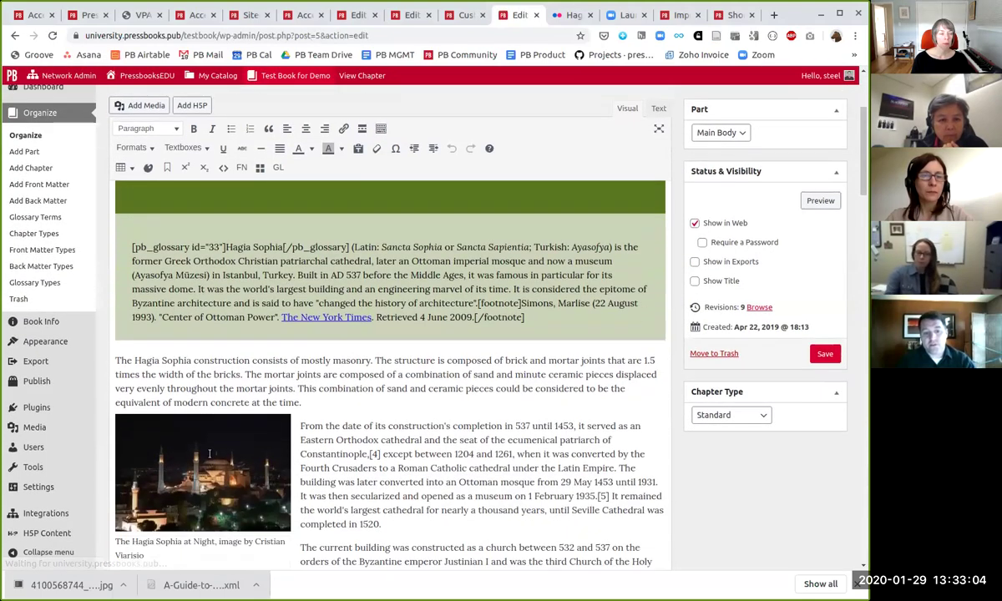
pyautogui.click(209, 453)
pyautogui.scroll(-1, 213, 401)
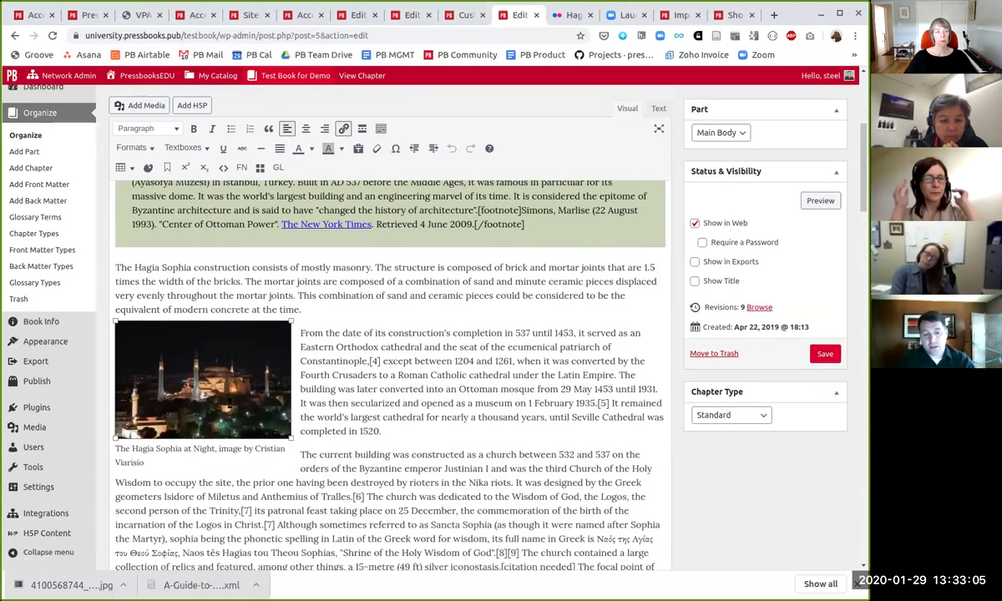
pyautogui.click(230, 306)
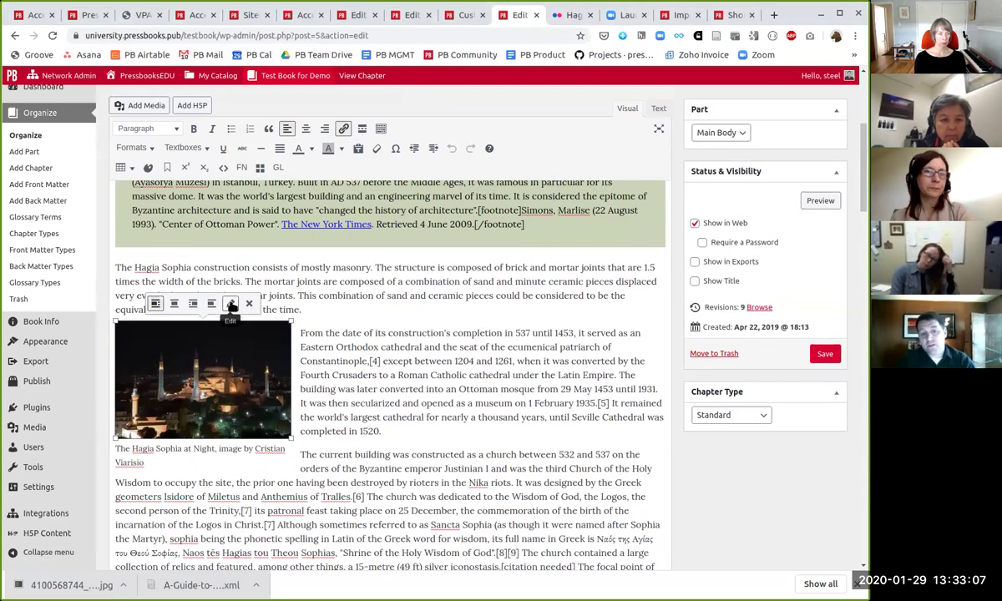
pyautogui.click(230, 306)
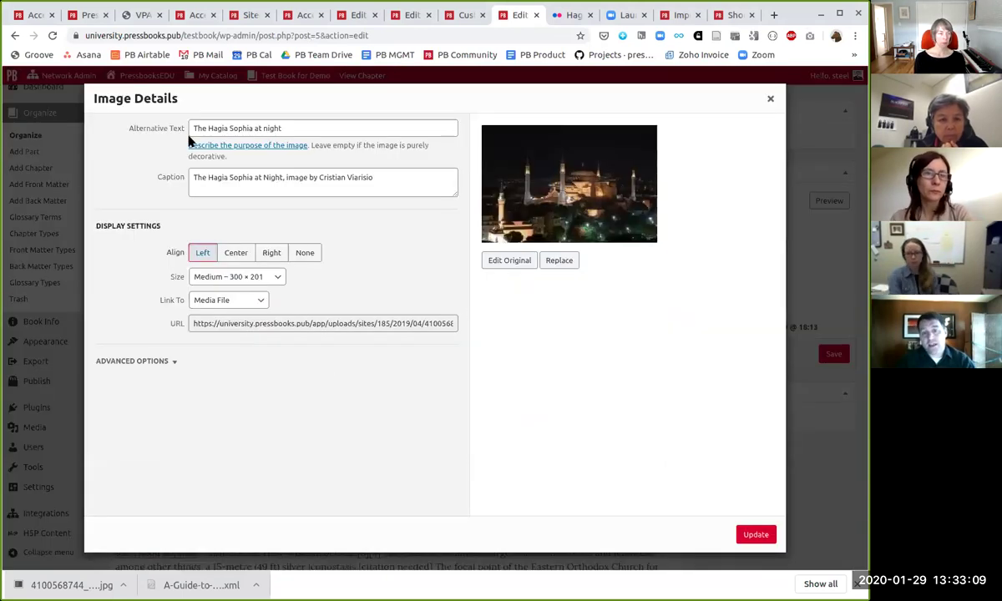
# Step: Examine the image's alternative text, caption and advanced options, and close its details without changing them
pyautogui.click(192, 128)
pyautogui.tripleClick(314, 132)
pyautogui.moveTo(198, 177); pyautogui.dragTo(384, 177)
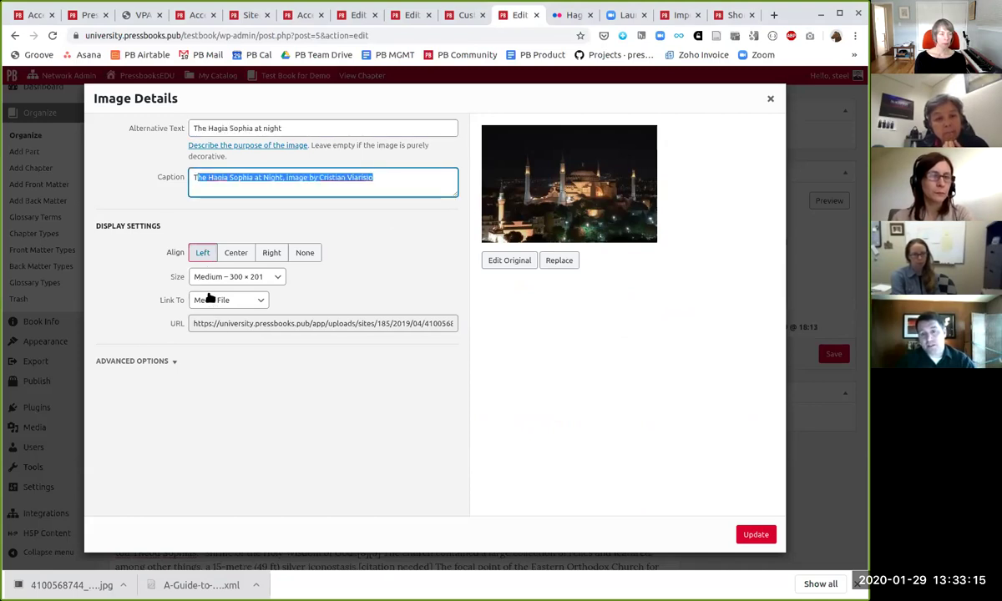
pyautogui.click(179, 361)
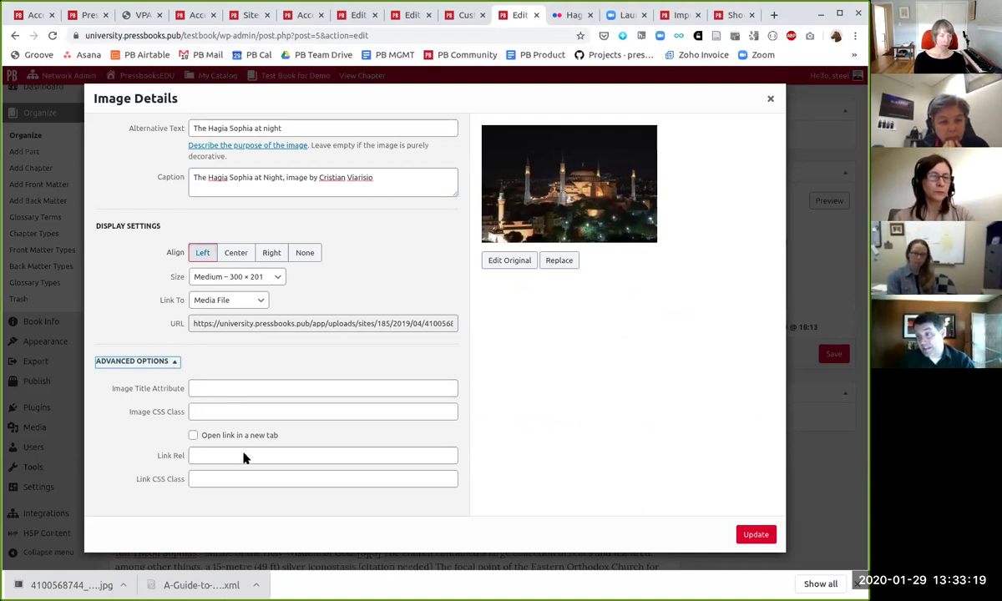
pyautogui.click(770, 99)
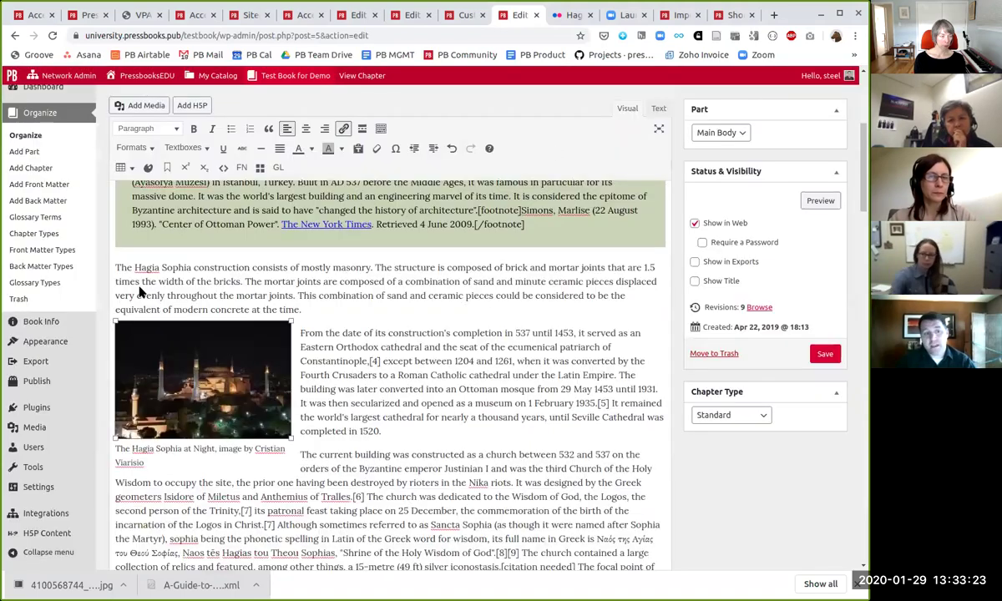
# Step: Leave the chapter editor for the media library and open the attachment details of the Hagia Sophia image
pyautogui.click(123, 428)
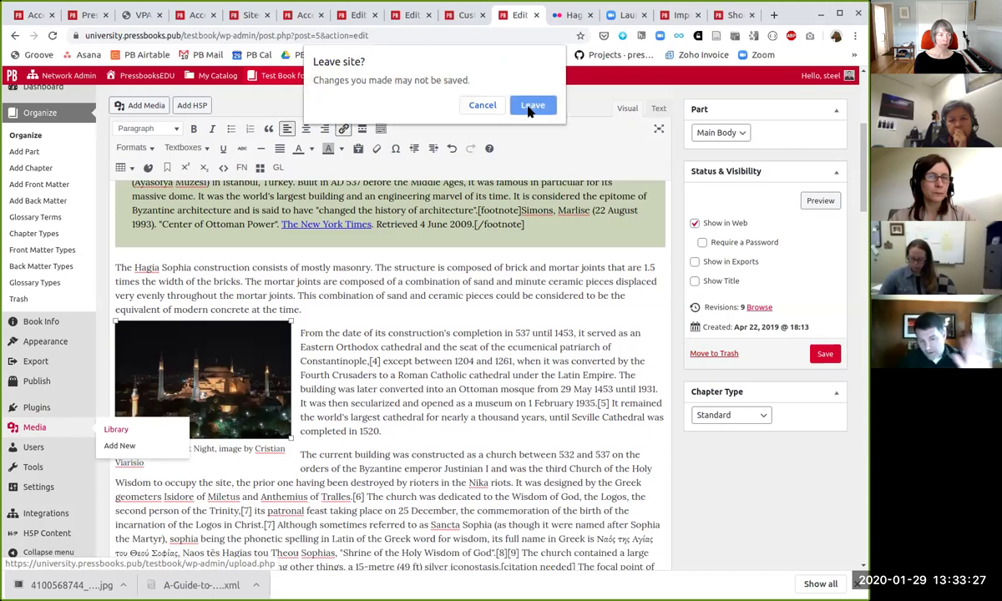
pyautogui.click(531, 107)
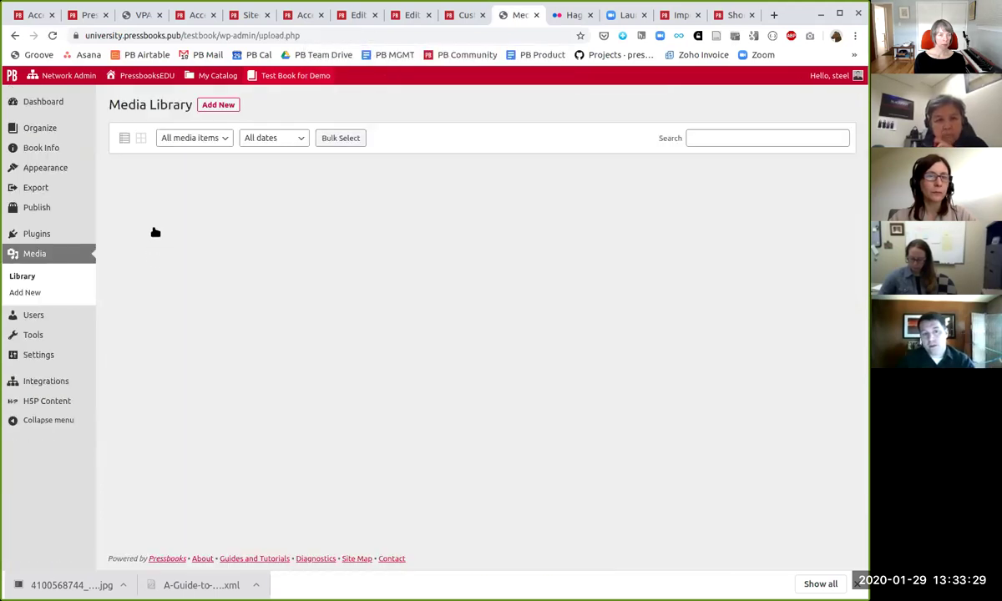
pyautogui.click(156, 213)
pyautogui.scroll(-5, 707, 401)
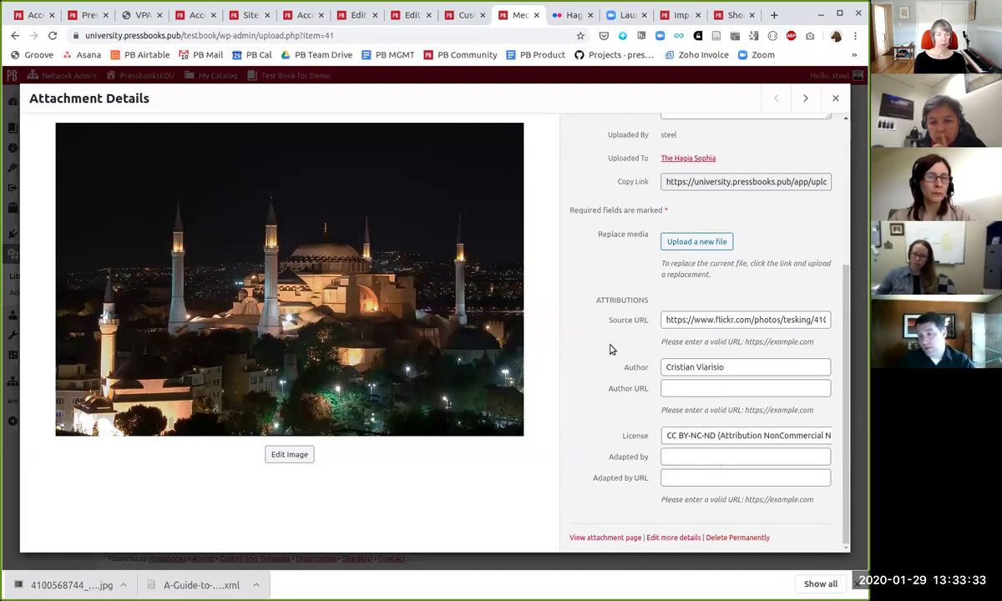
pyautogui.scroll(5, 608, 351)
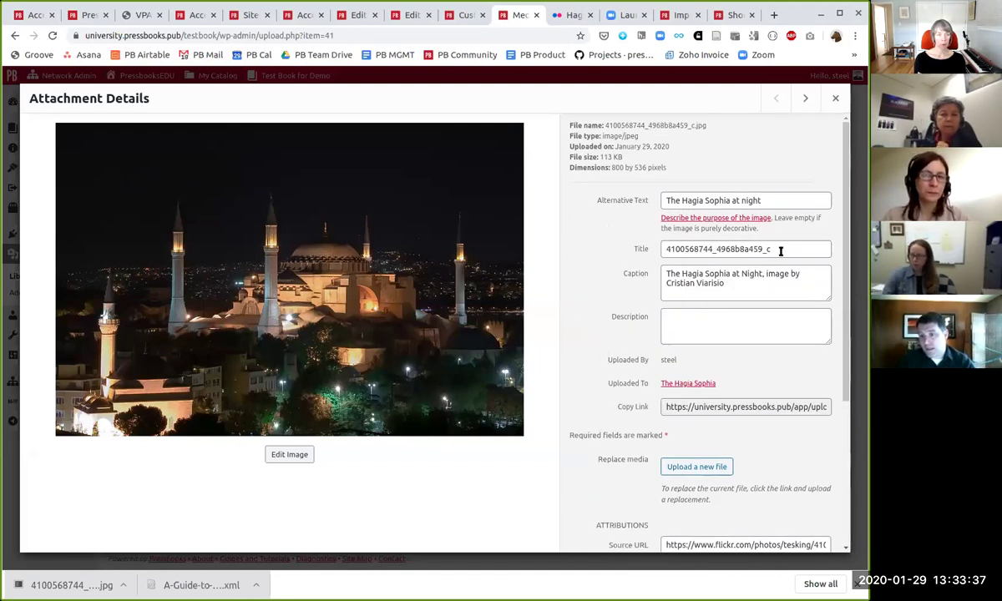
# Step: Change the image's title to "The Hagia Sophia", copying the wording from its alternative text
pyautogui.click(687, 201)
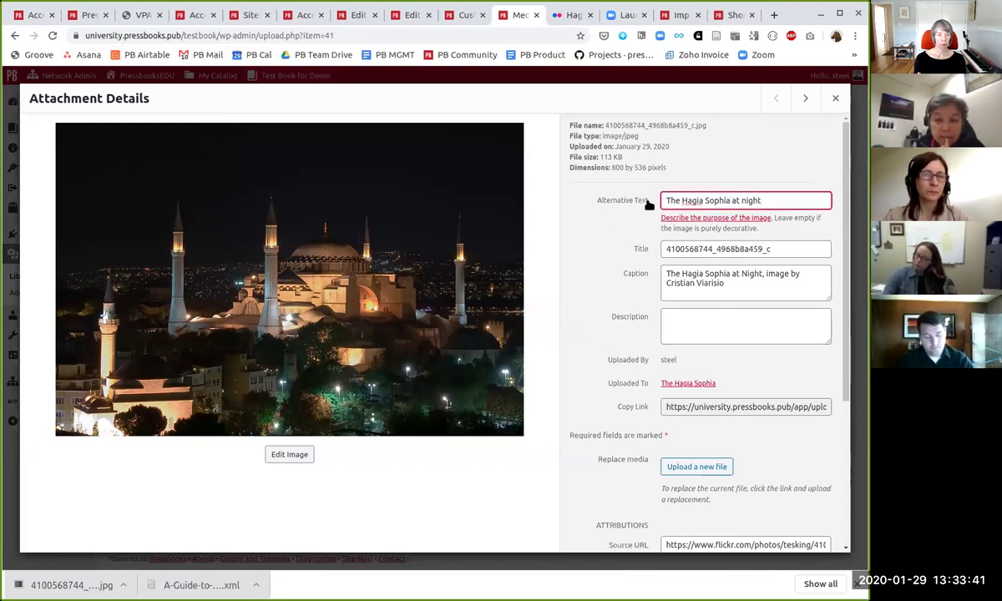
pyautogui.moveTo(665, 201); pyautogui.dragTo(730, 202)
pyautogui.hotkey('ctrl', 'c')
pyautogui.tripleClick(782, 247)
pyautogui.hotkey('ctrl', 'v')
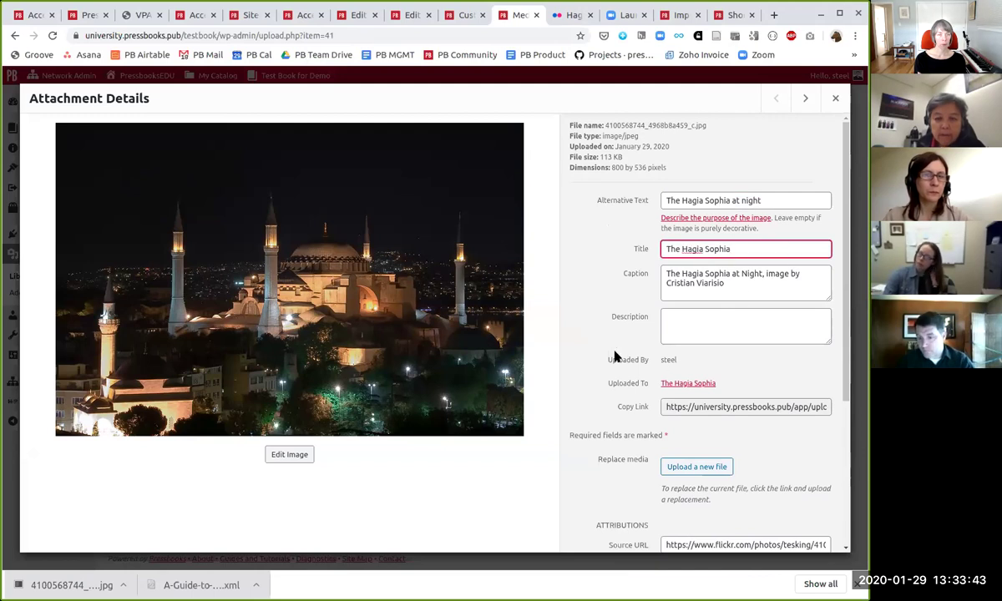
pyautogui.click(605, 340)
# Step: Review the image's source URL, author and license attribution fields, then close the attachment details
pyautogui.scroll(-2, 605, 340)
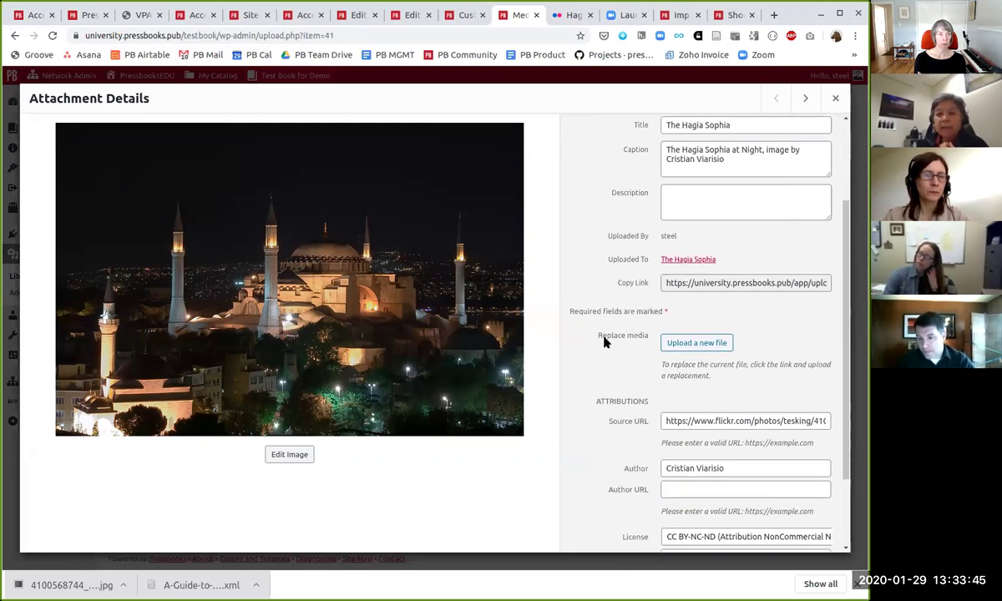
pyautogui.scroll(-2, 604, 341)
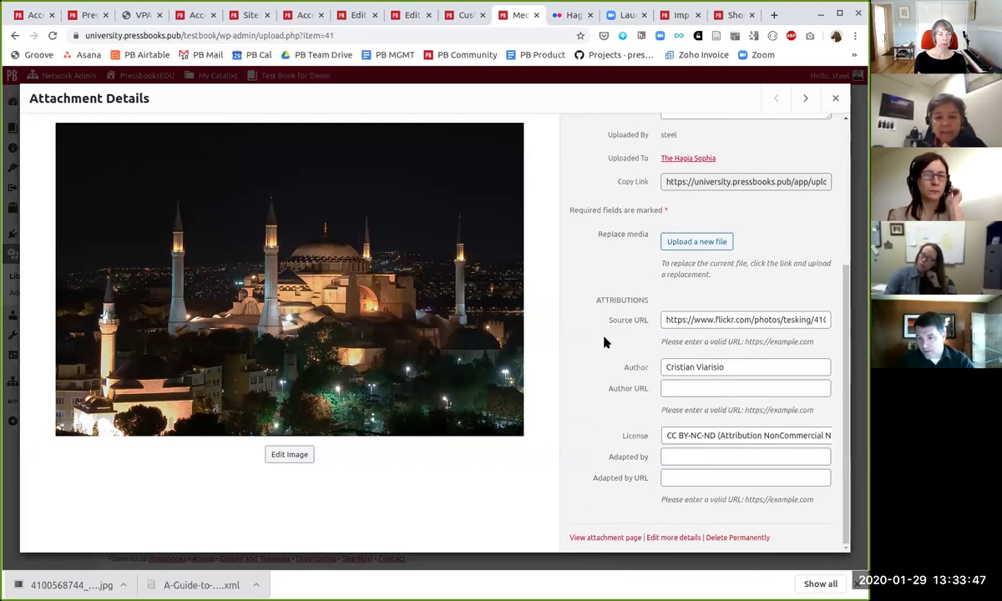
pyautogui.scroll(4, 605, 340)
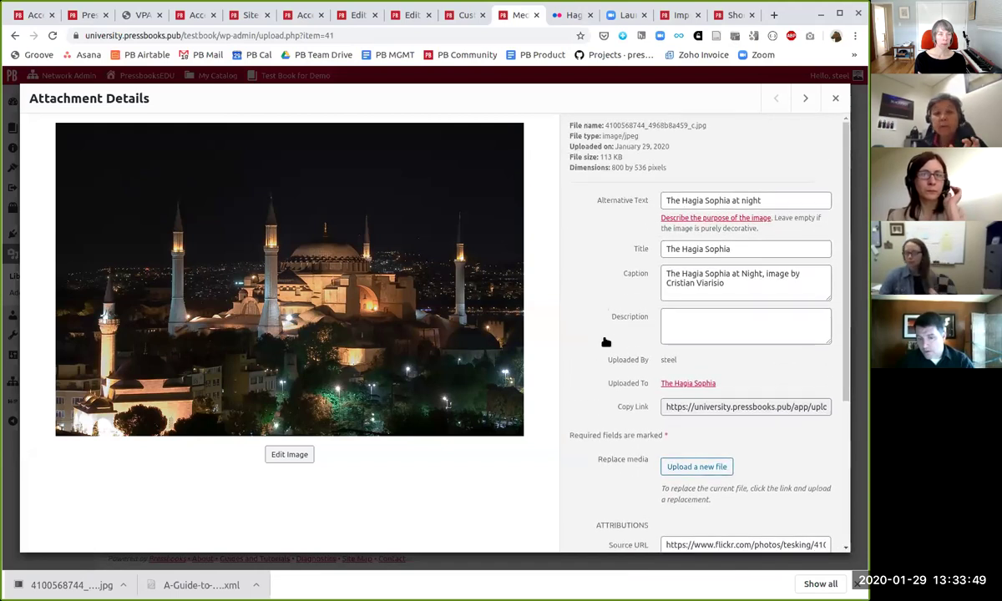
pyautogui.click(833, 99)
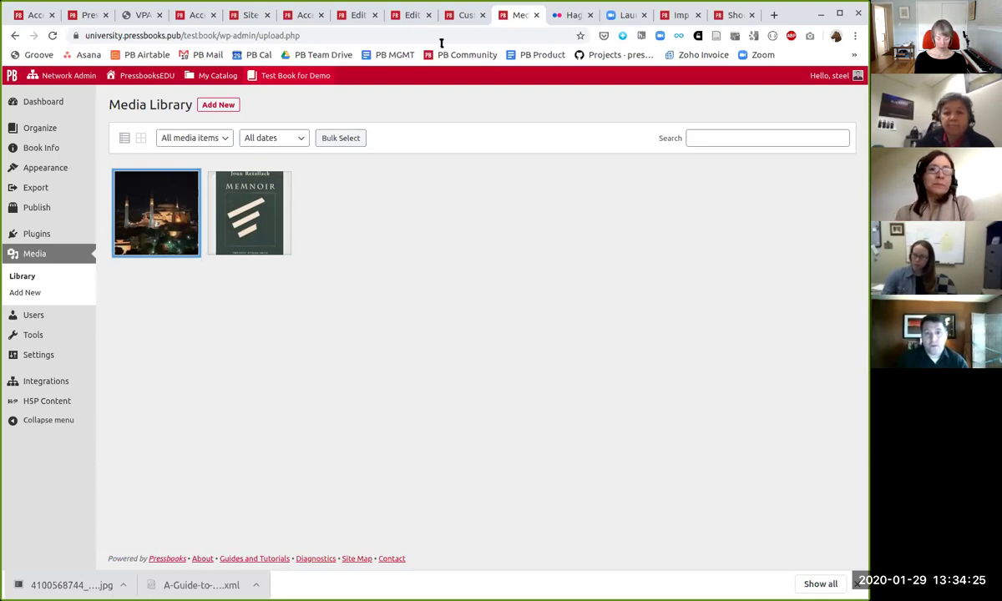
# Step: Switch to the already open Edit Chapter page of The Hagia Sophia and look over its body text below the Overview textbox
pyautogui.click(463, 17)
pyautogui.click(407, 15)
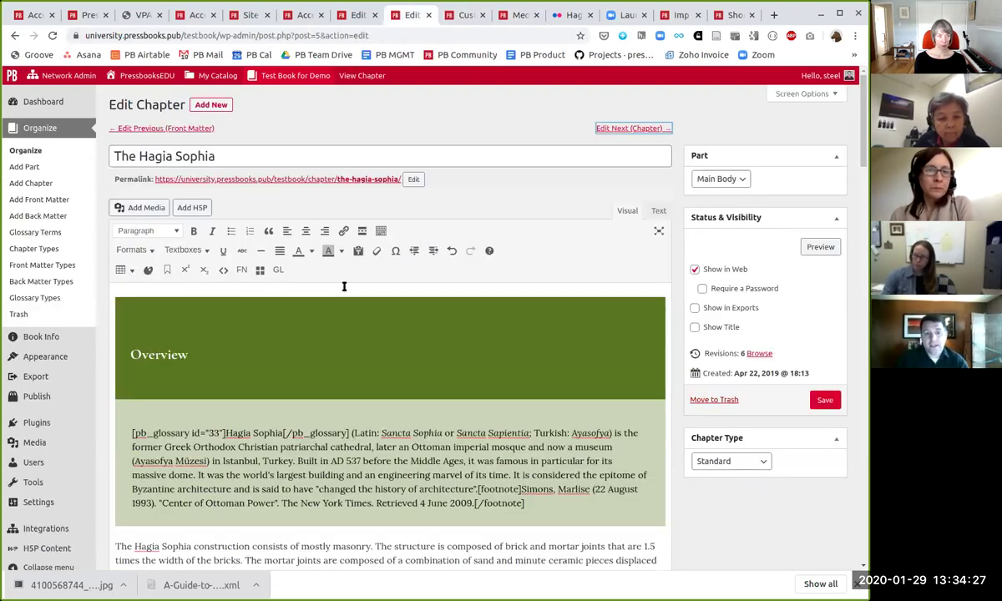
pyautogui.scroll(-1, 350, 308)
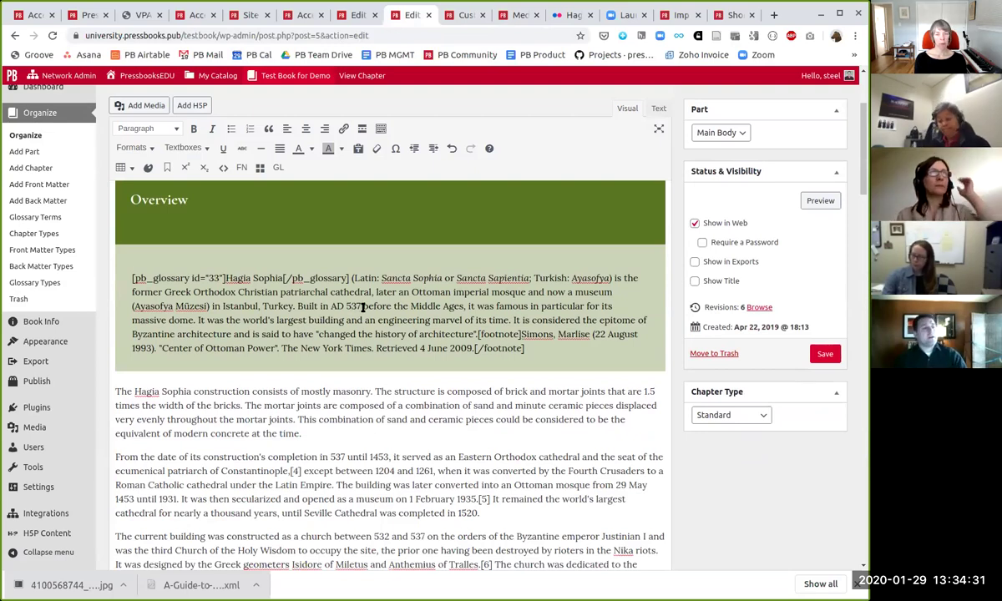
pyautogui.scroll(-1, 362, 307)
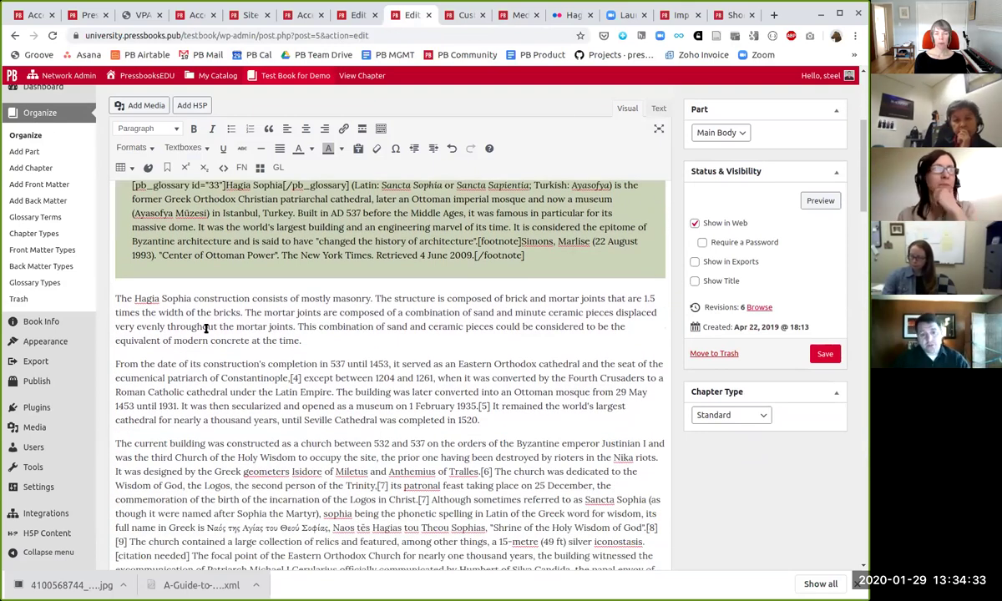
# Step: Open the Português para principiantes book at wisc.pb.unizin.org/portuguese in a new tab and go to its Diálogo 1 chapter
pyautogui.click(345, 341)
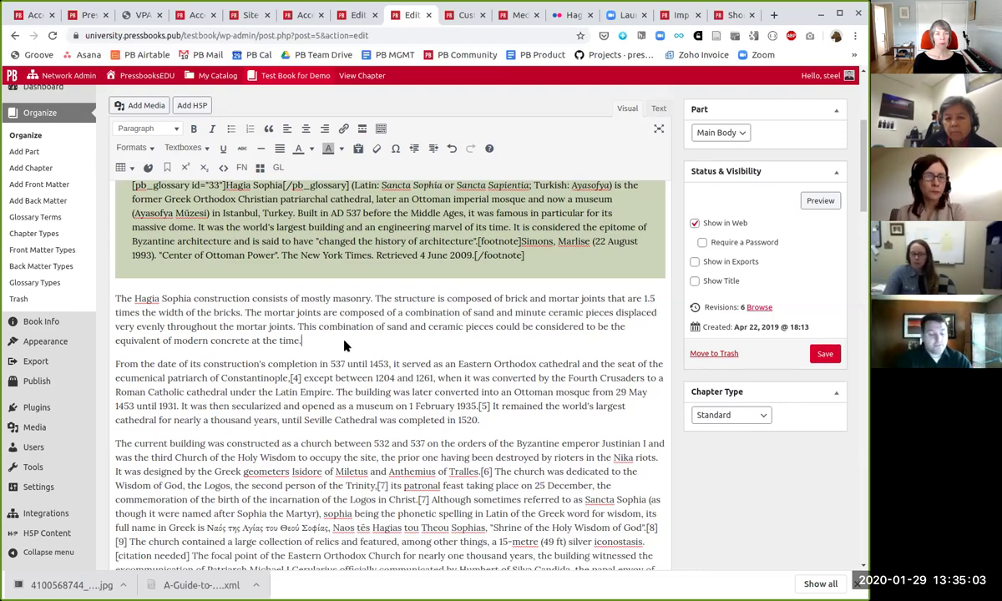
pyautogui.hotkey('ctrl', 't')
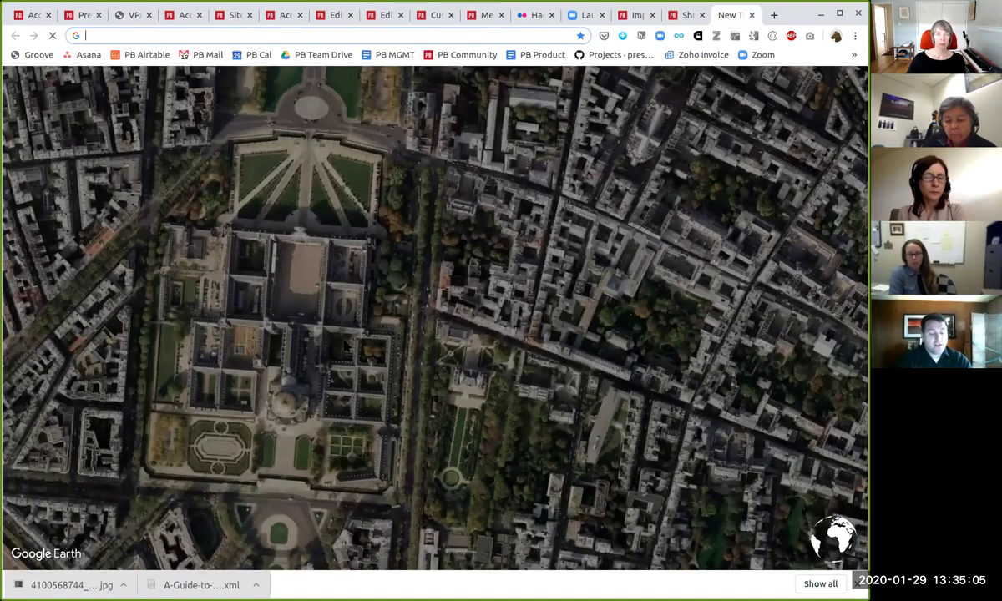
pyautogui.write('wisc')
pyautogui.press('Right')
pyautogui.write('/p')
pyautogui.press('Return')
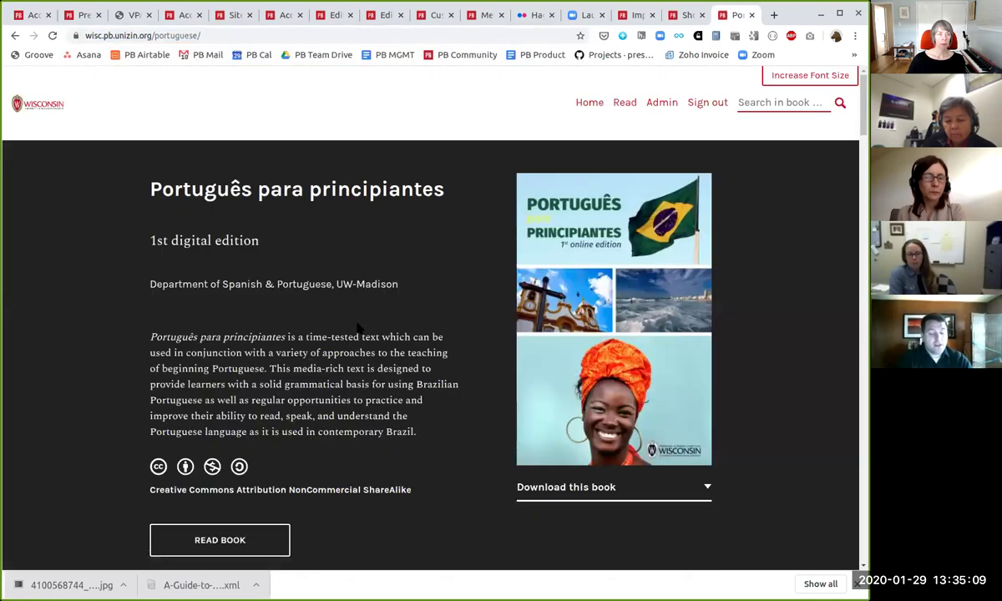
pyautogui.scroll(-8, 226, 387)
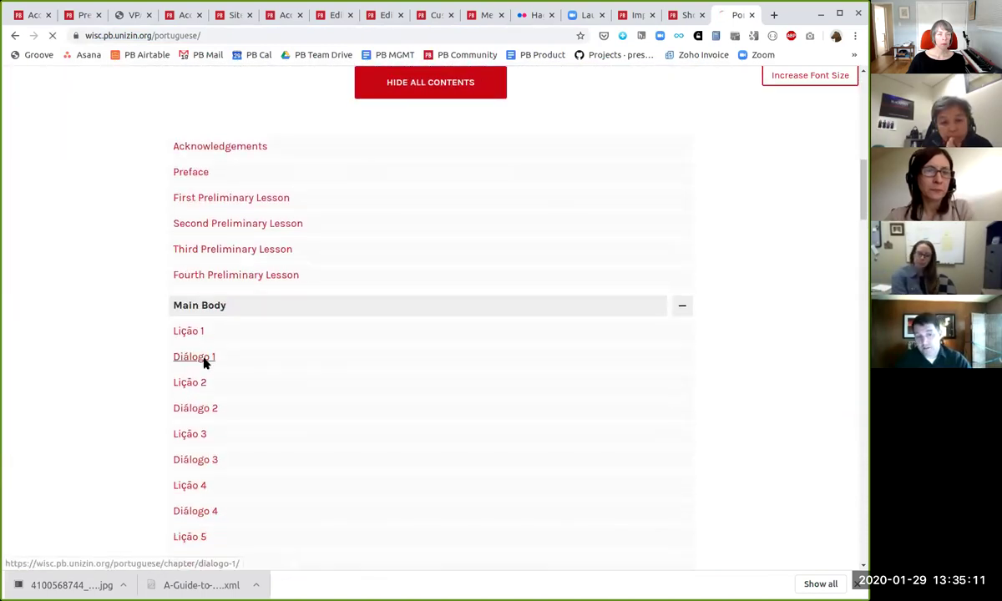
pyautogui.click(203, 359)
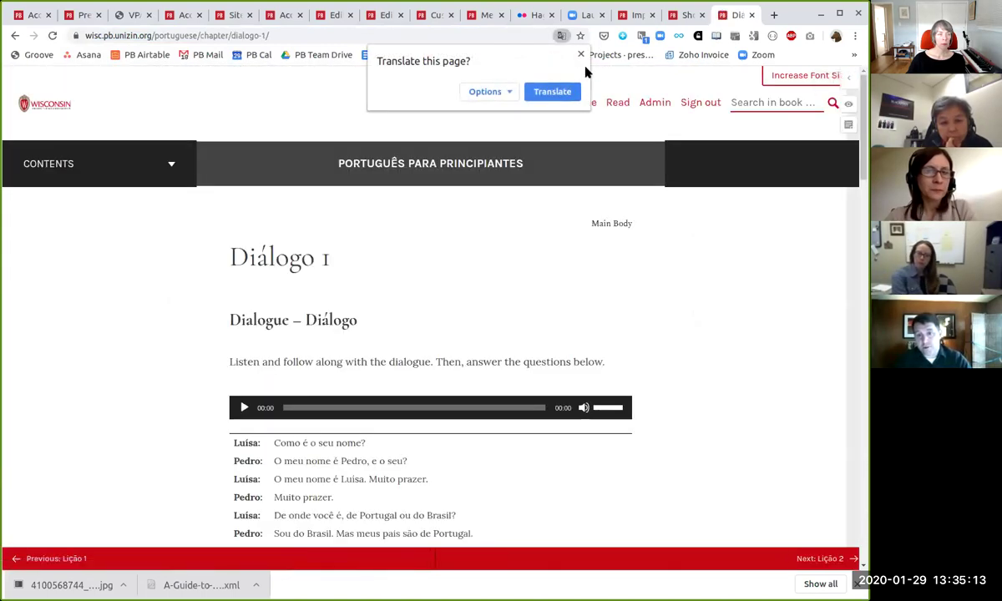
# Step: Dismiss the translation offer, play a few seconds of the dialogue audio, and highlight its full written transcript before clearing the selection
pyautogui.click(580, 54)
pyautogui.click(244, 408)
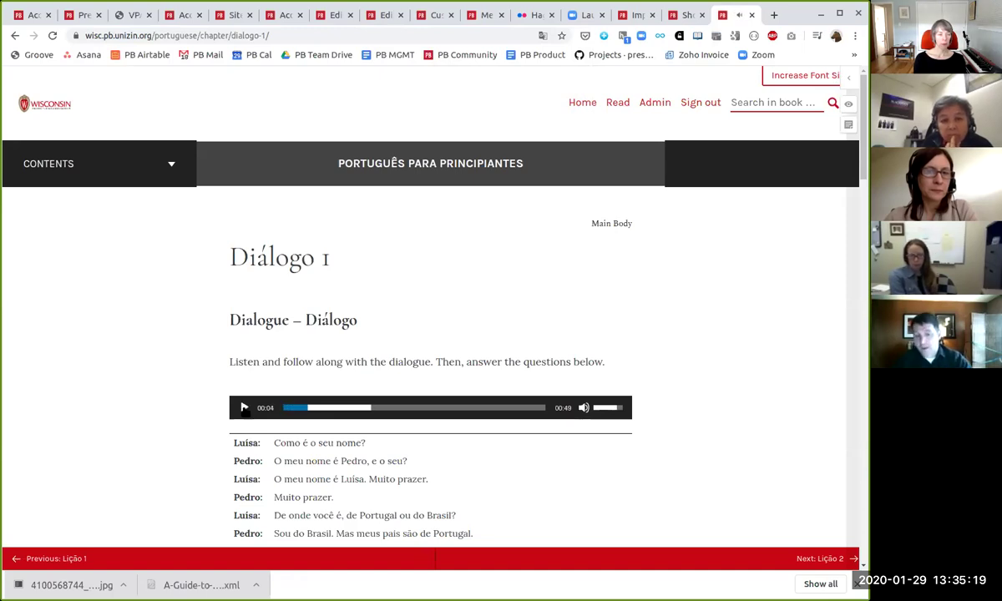
pyautogui.scroll(-5, 242, 409)
pyautogui.tripleClick(234, 165)
pyautogui.moveTo(235, 165)
pyautogui.mouseDown()
pyautogui.moveTo(495, 389)
pyautogui.moveTo(501, 409)
pyautogui.mouseUp()
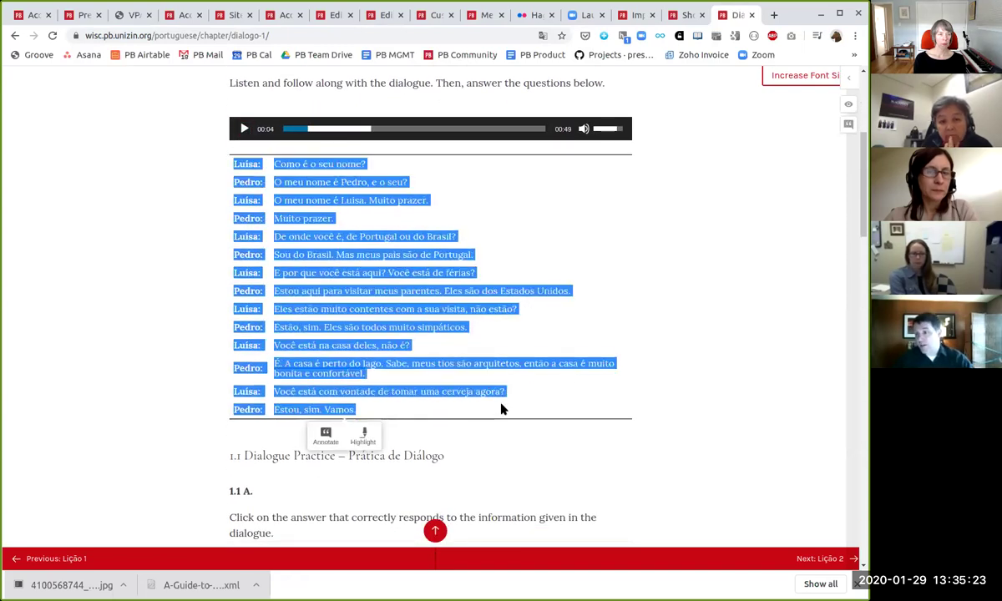
pyautogui.click(499, 363)
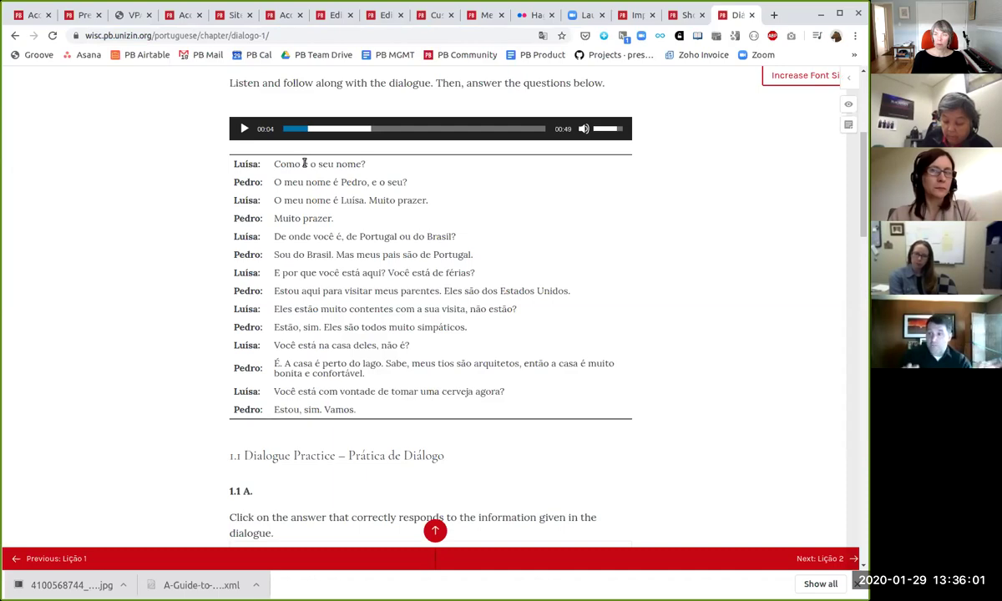
# Step: Open youtube.com/user/pressbooks in a new tab and open the video "Making Interactive Learning Materials with PressbooksEDU"
pyautogui.hotkey('ctrl', 't')
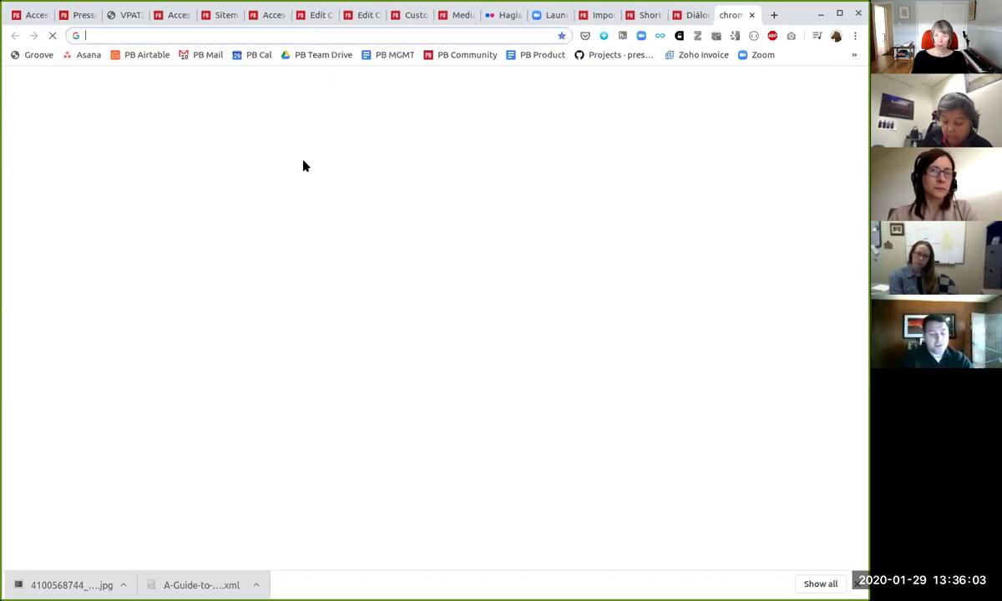
pyautogui.write('pressbooks')
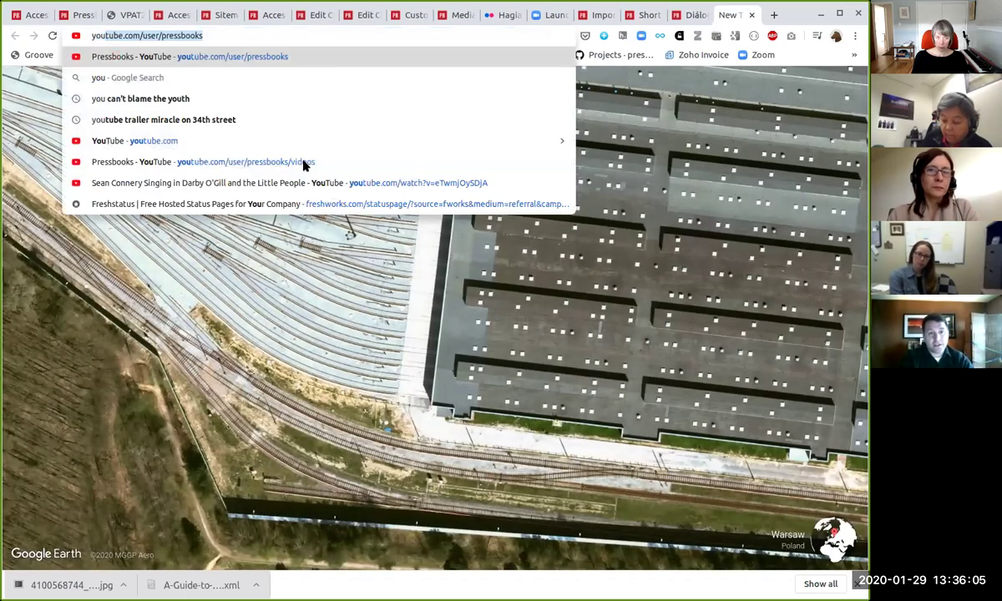
pyautogui.press('Return')
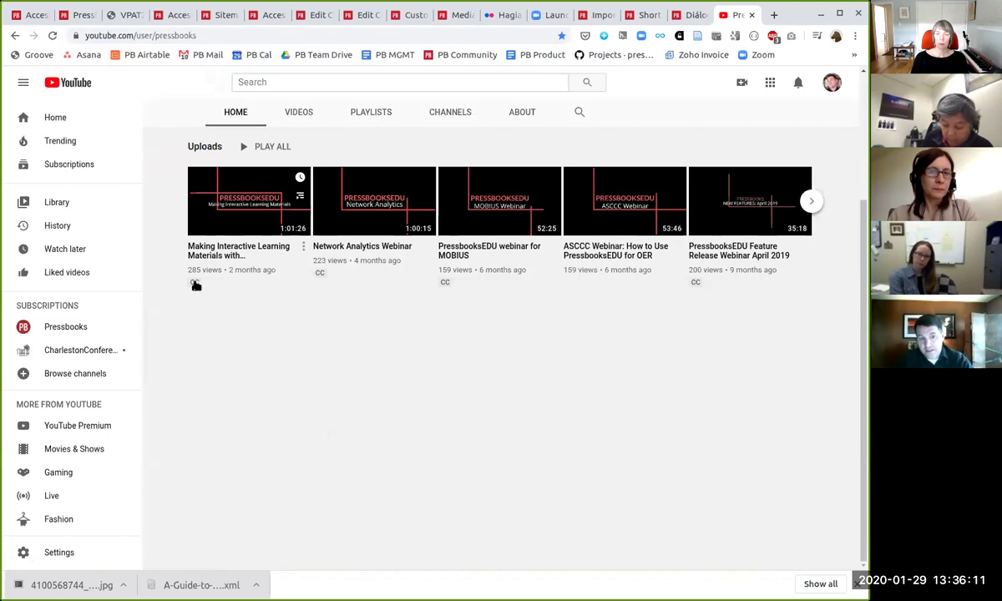
pyautogui.click(214, 250)
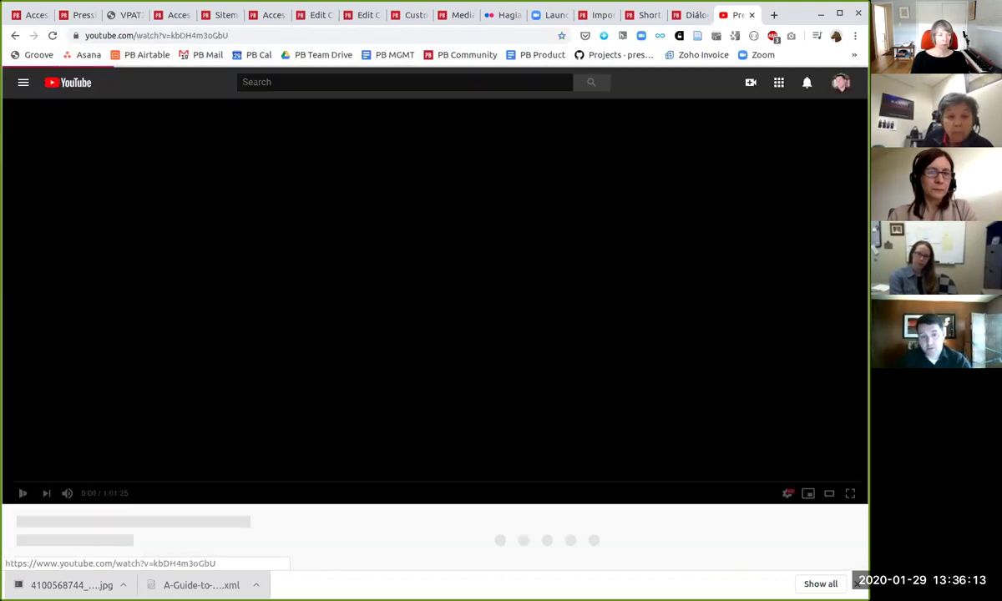
# Step: Skip ahead in the video to check its English closed captions, then pause playback
pyautogui.click(277, 37)
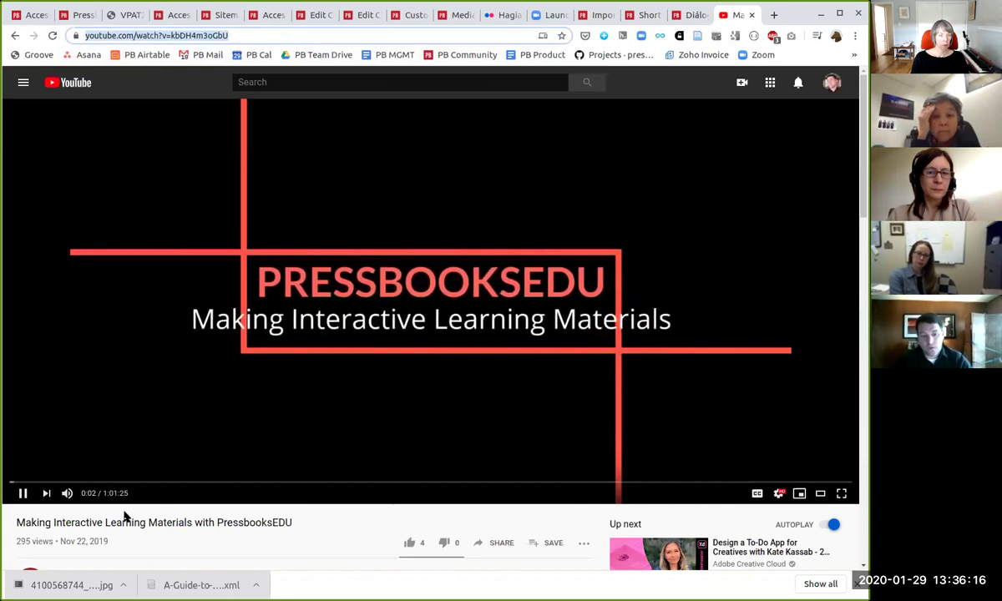
pyautogui.click(43, 482)
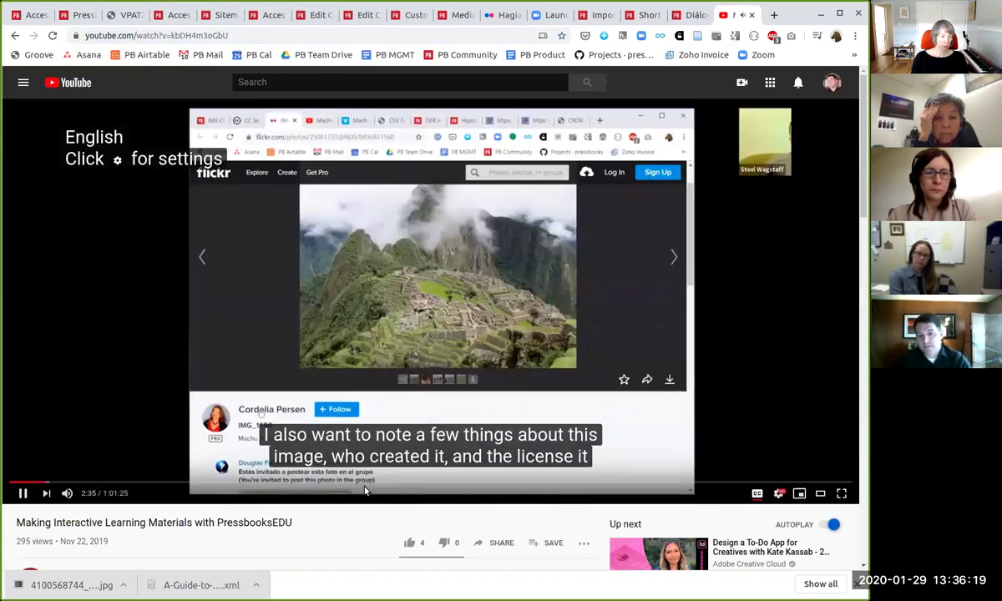
pyautogui.click(23, 493)
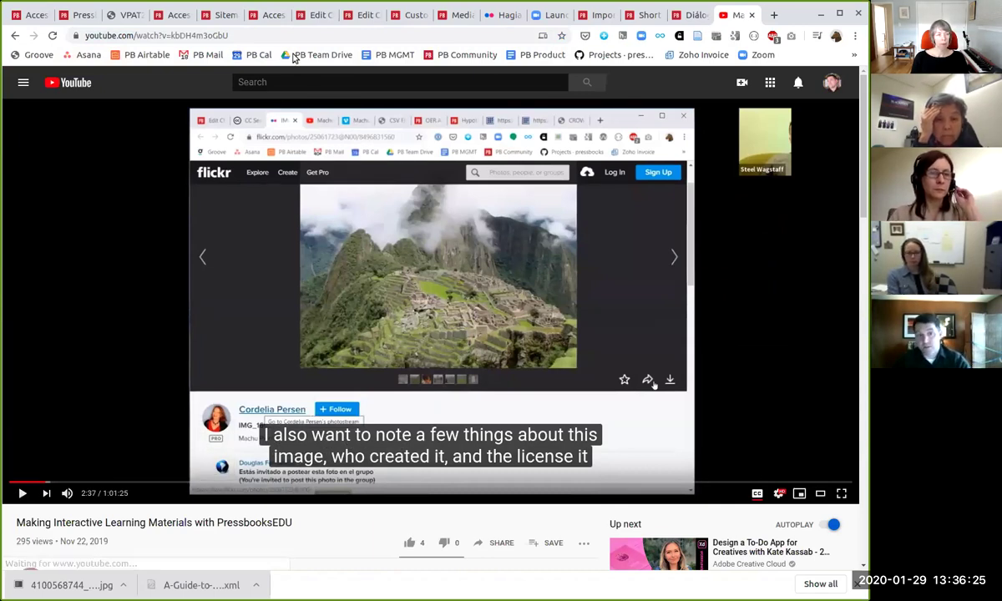
# Step: Copy the video's URL, embed it in The Hagia Sophia chapter above the paragraph beginning "In 1453, Constantinople", and save the chapter
pyautogui.click(266, 36)
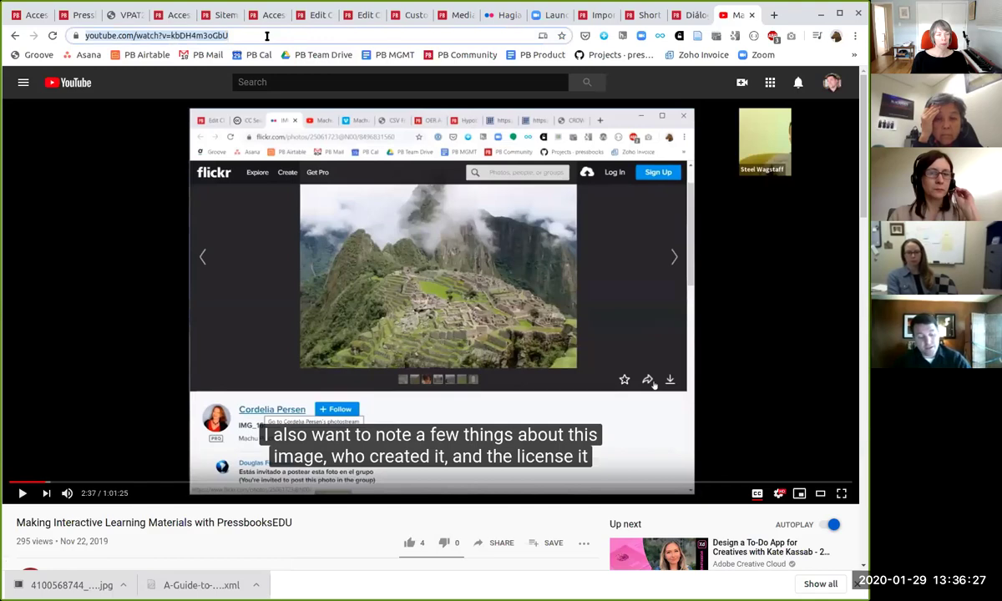
pyautogui.hotkey('ctrl', 'w')
pyautogui.click(328, 15)
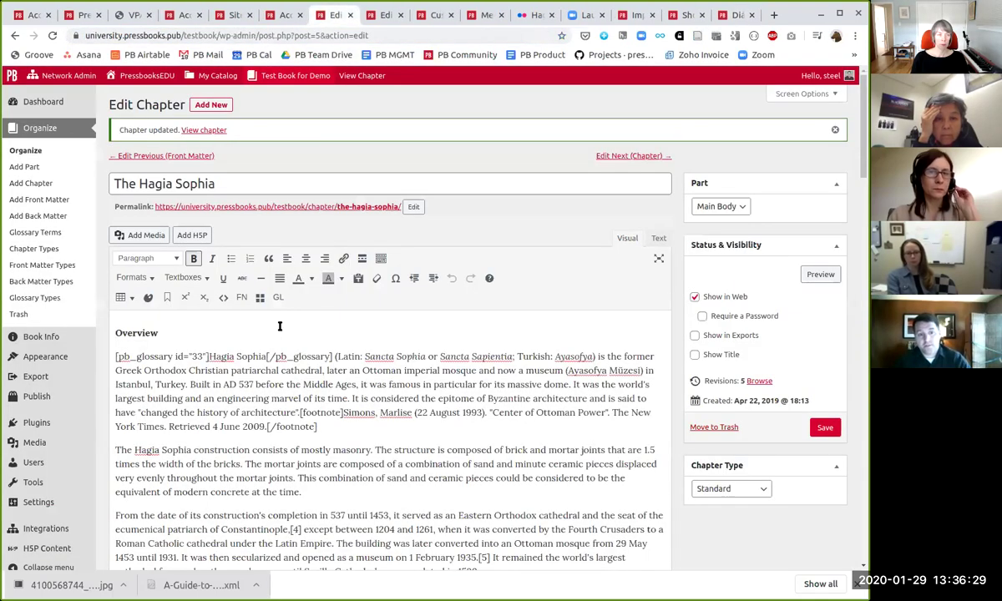
pyautogui.scroll(-5, 471, 403)
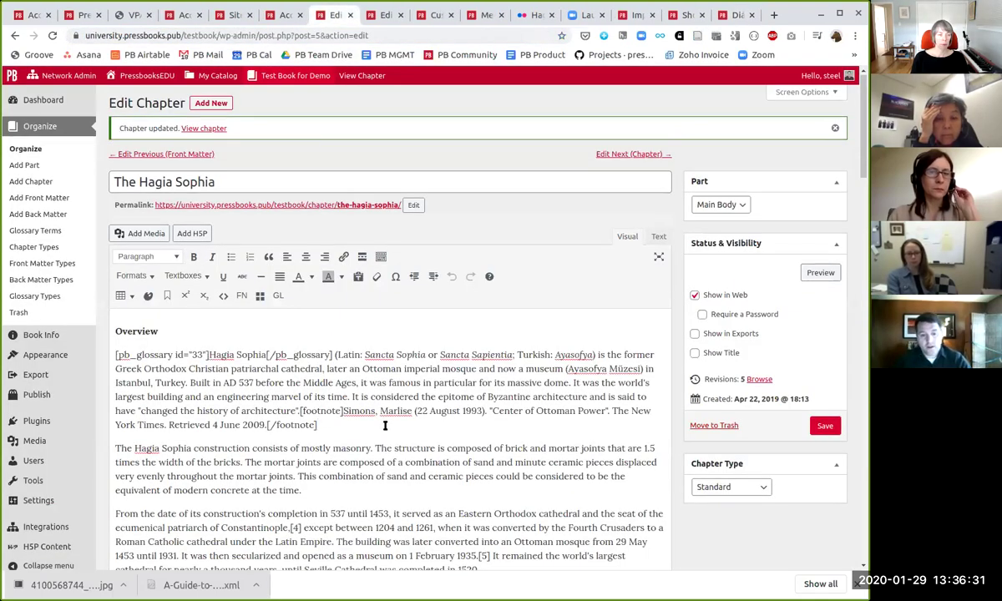
pyautogui.press('Return')
pyautogui.hotkey('ctrl', 'v')
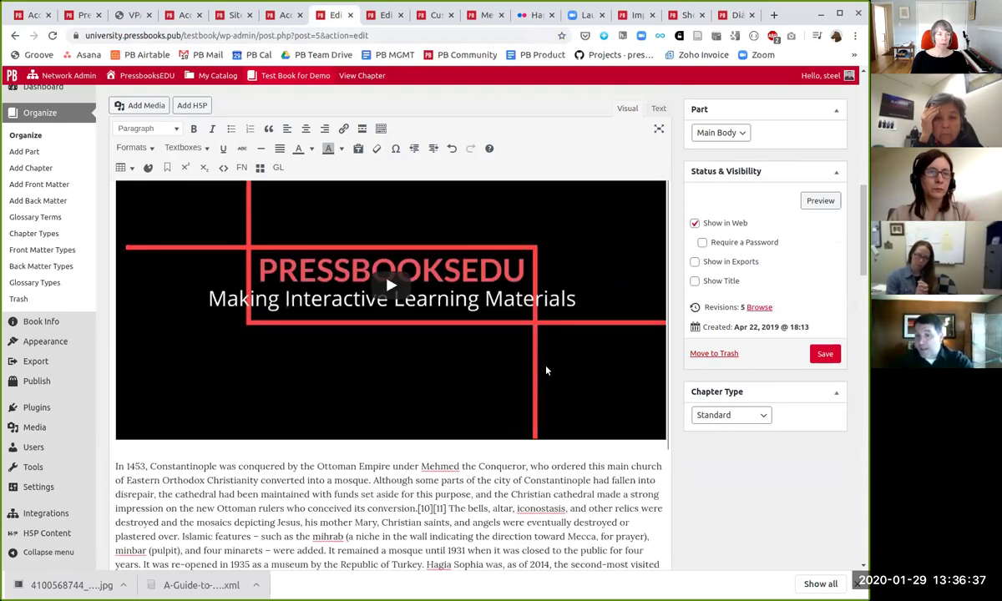
pyautogui.click(818, 352)
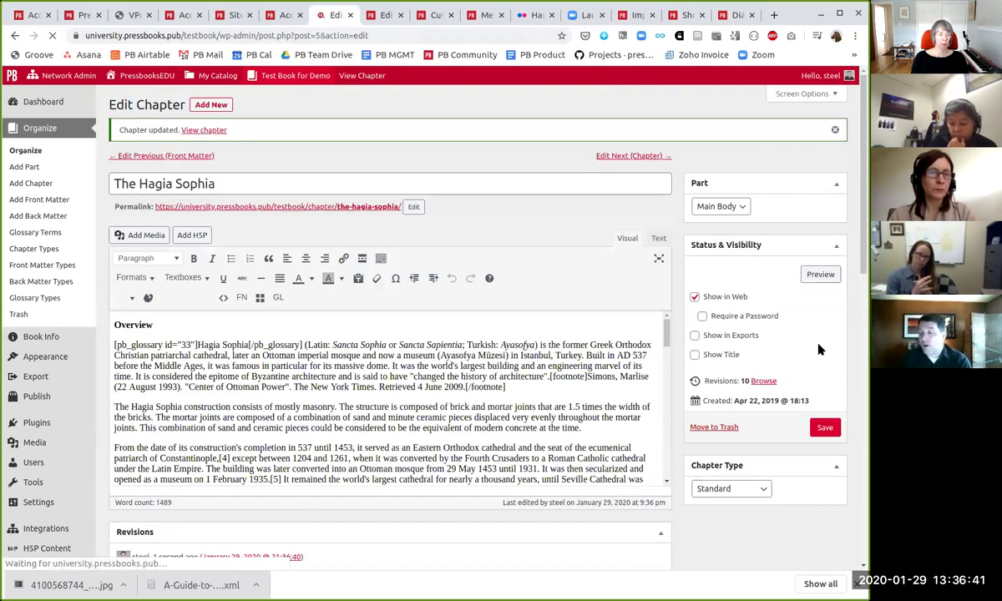
# Step: View the published chapter and play the embedded video briefly with closed captions on, then pause it
pyautogui.click(203, 130)
pyautogui.scroll(-10, 331, 337)
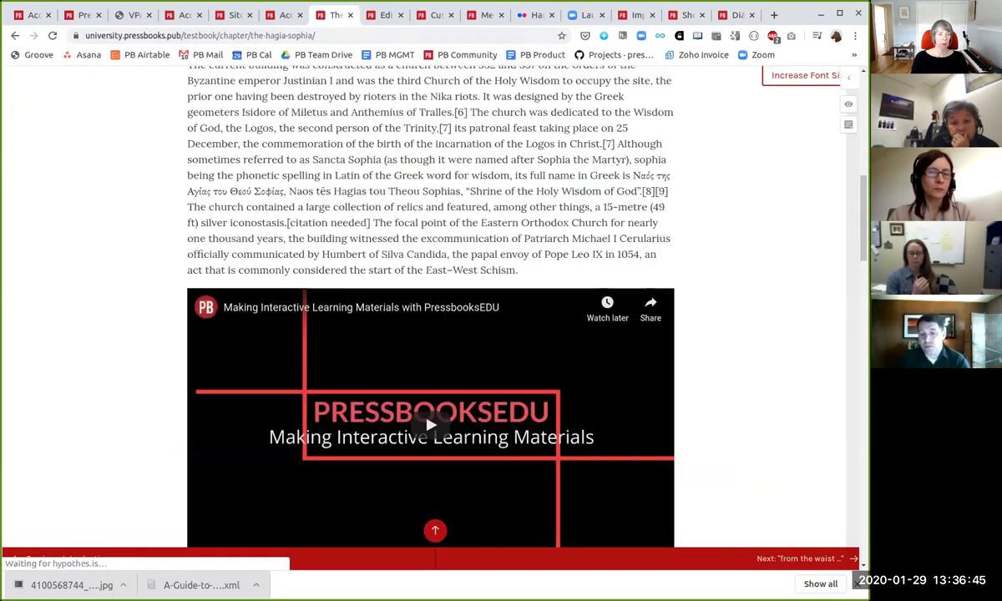
pyautogui.click(398, 104)
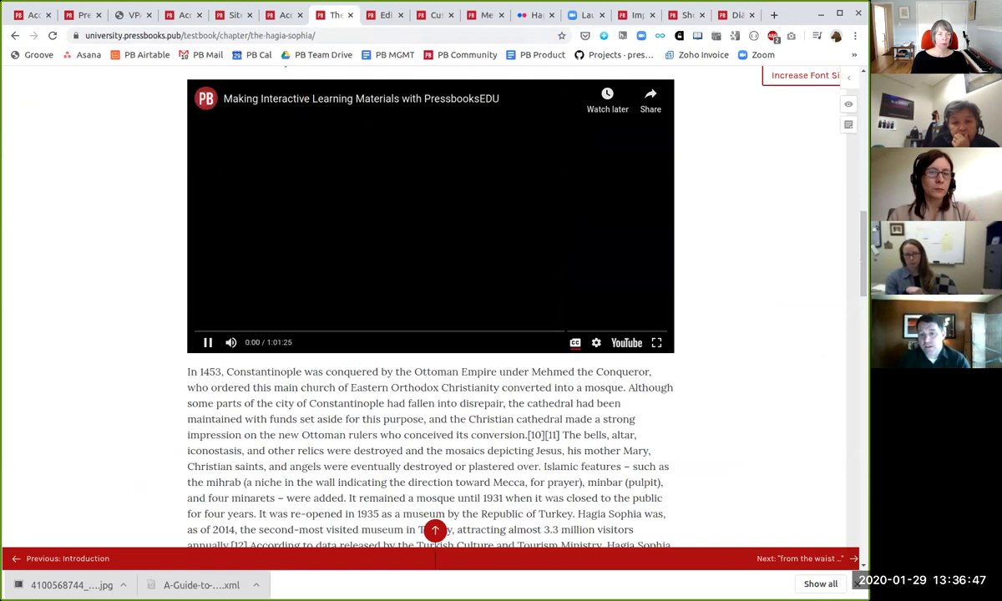
pyautogui.click(574, 342)
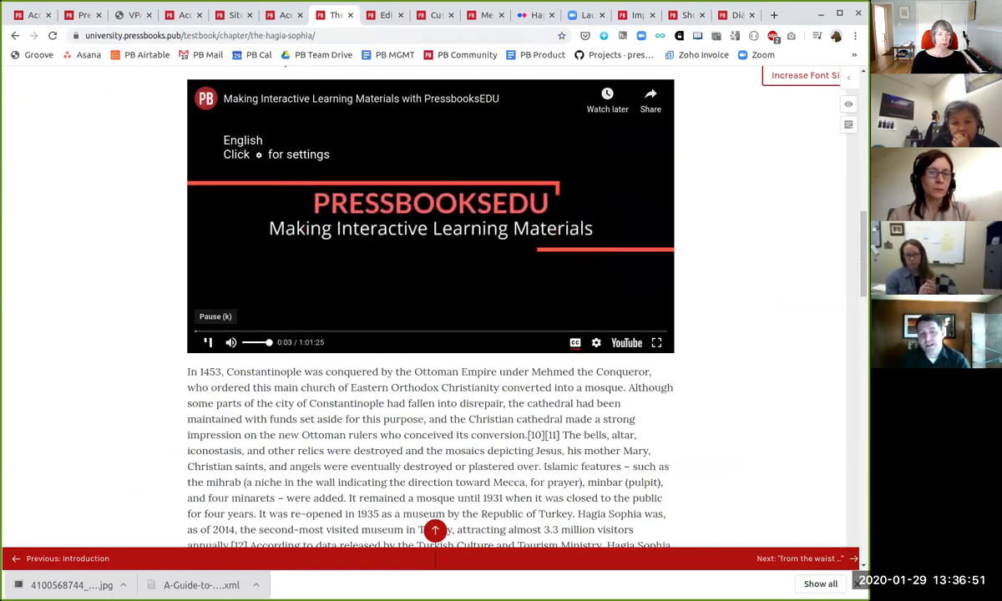
pyautogui.click(207, 343)
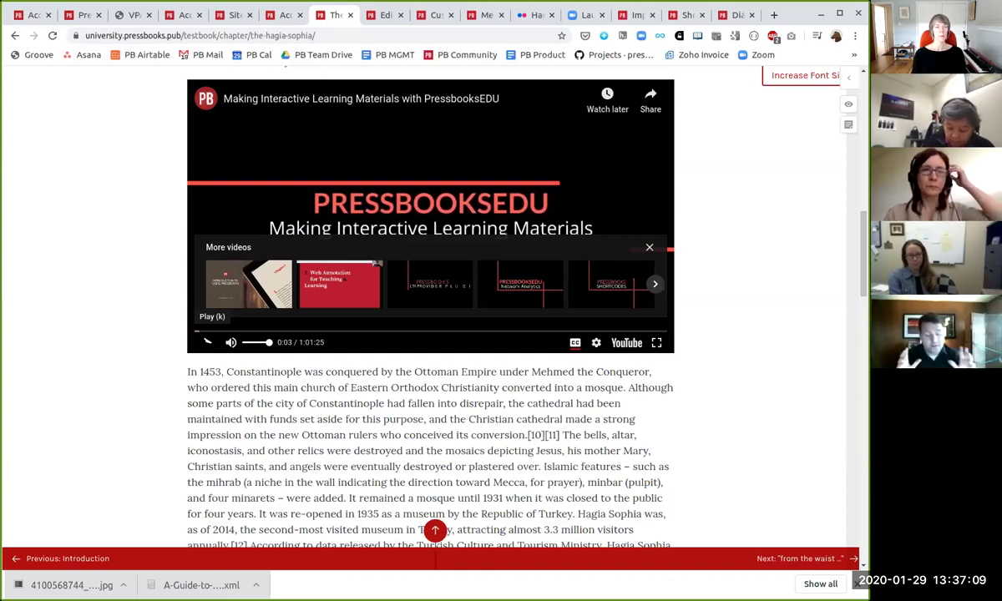
# Step: Close the duplicate Edit Chapter page along with the Custom Styles, media library and Flickr image tabs
pyautogui.click(385, 20)
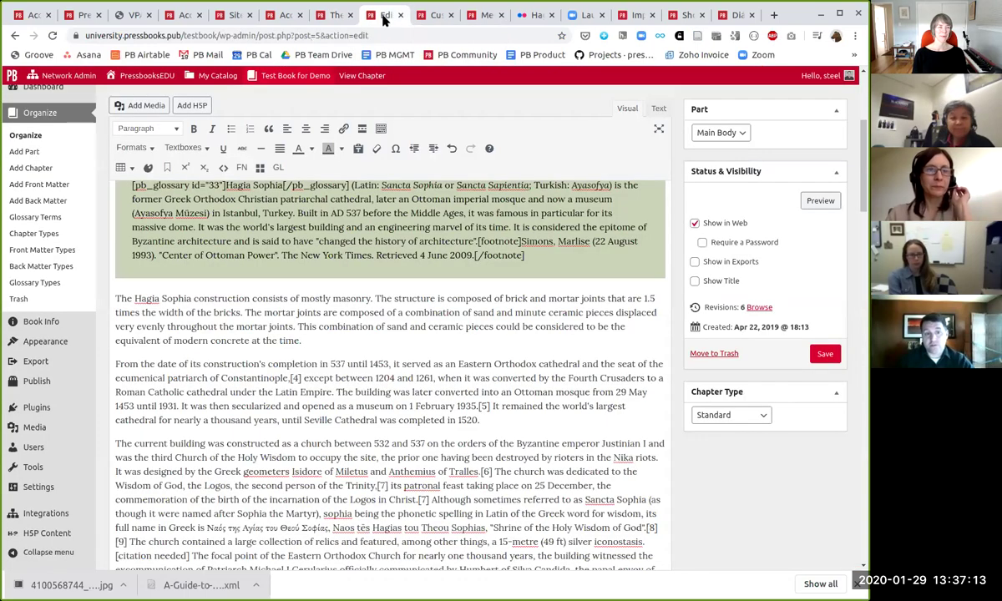
pyautogui.click(400, 15)
pyautogui.click(531, 106)
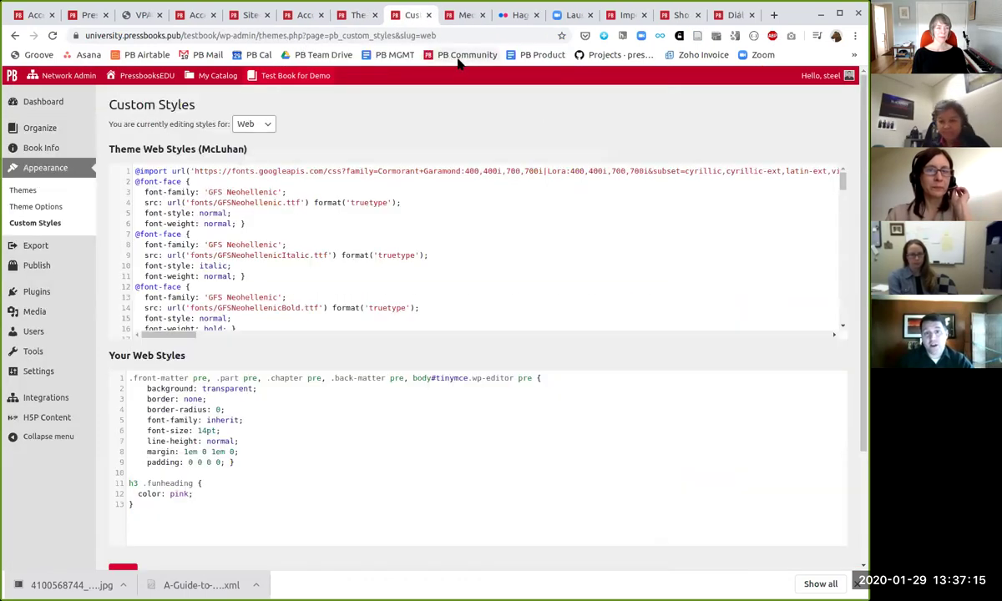
pyautogui.hotkey('ctrl', 'w')
pyautogui.hotkey('ctrl', 'w')
pyautogui.hotkey('ctrl', 'w')
pyautogui.hotkey('ctrl', 'w')
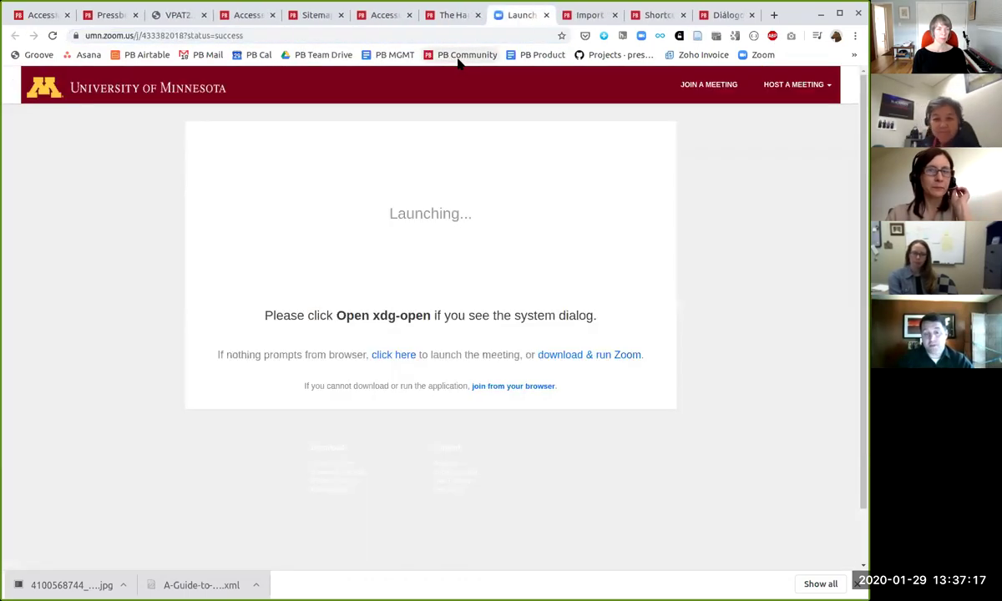
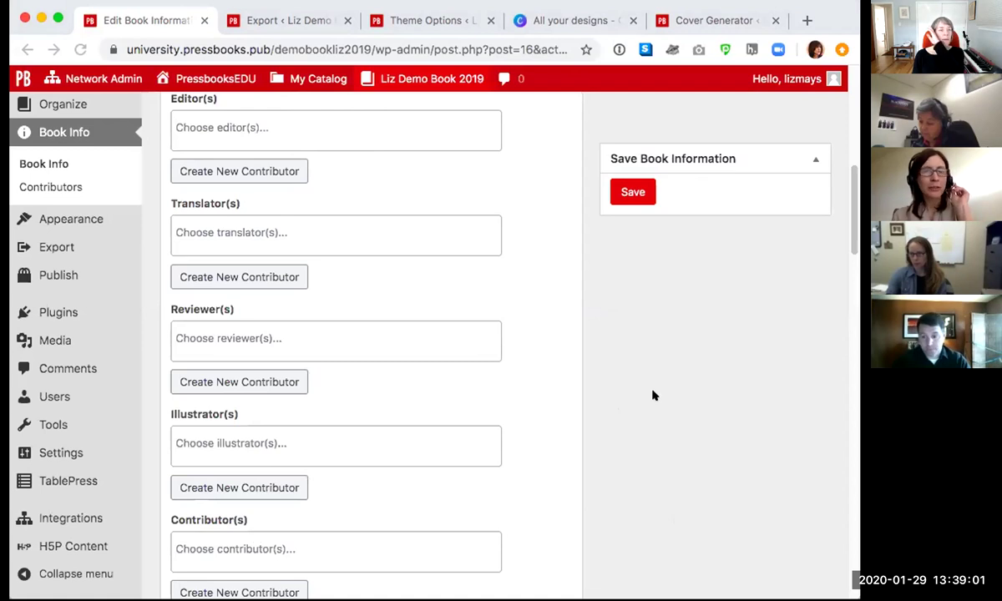
# Step: Review the demo book's Book Info fields from title and contributors through publisher, publication date, ISBNs and DOI to language
pyautogui.scroll(10, 655, 396)
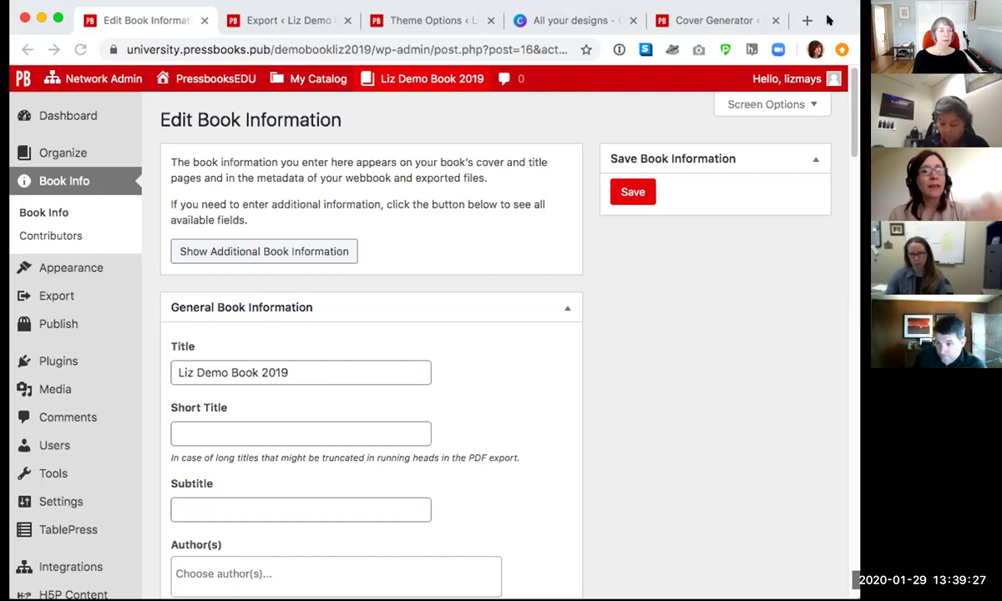
pyautogui.click(329, 364)
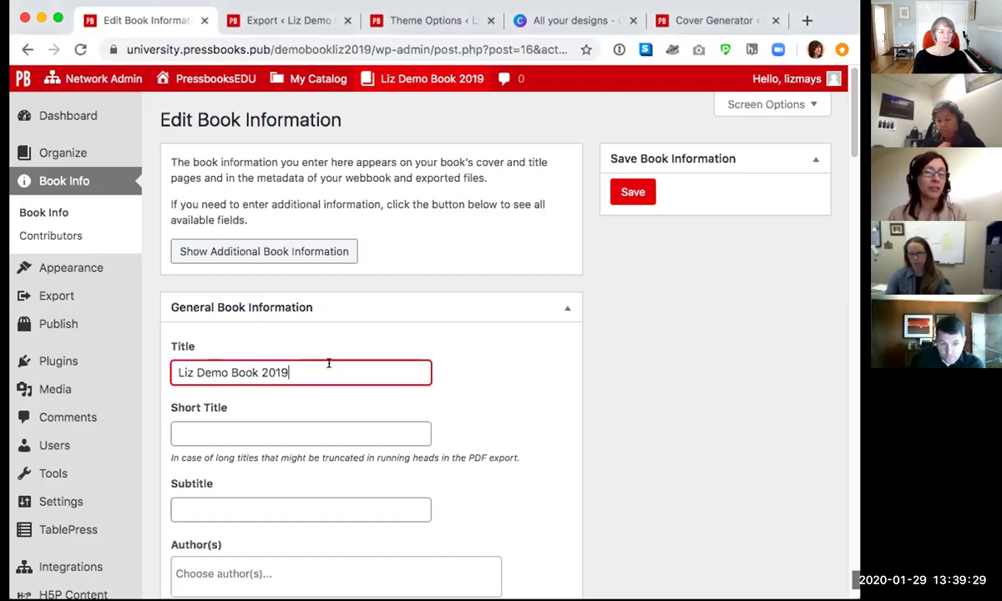
pyautogui.scroll(-5, 328, 364)
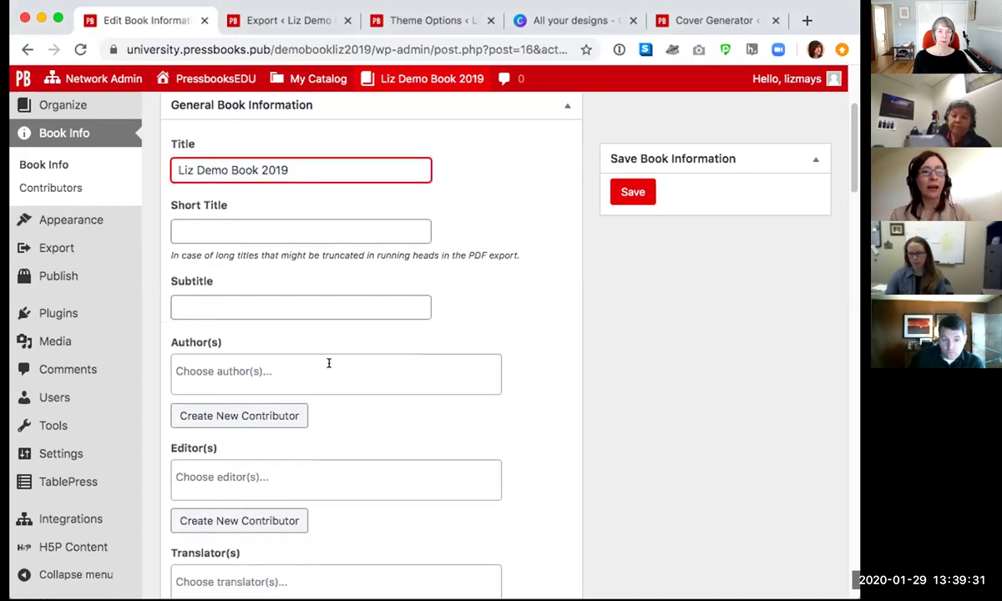
pyautogui.scroll(-7, 329, 366)
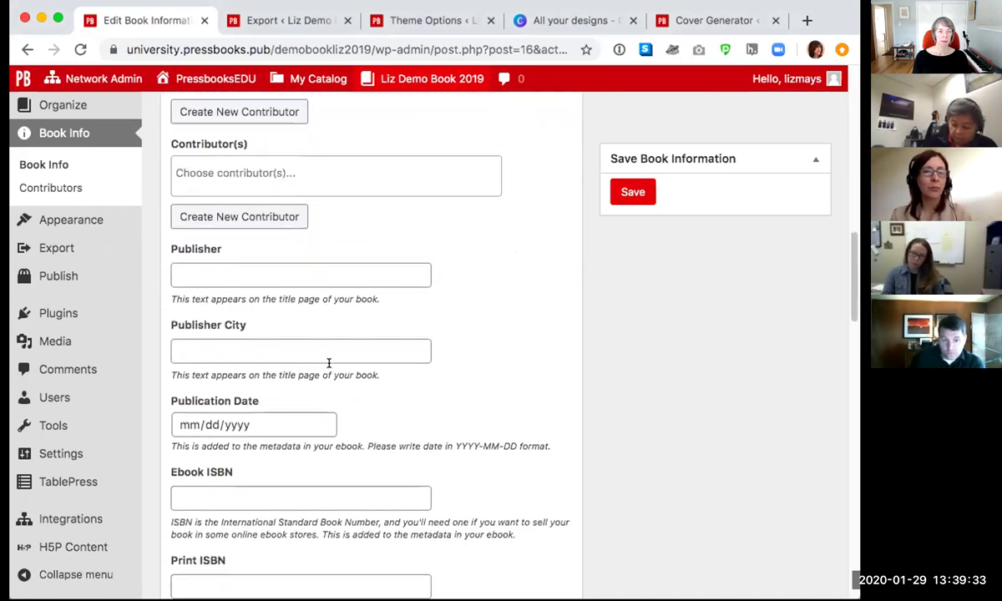
pyautogui.click(329, 218)
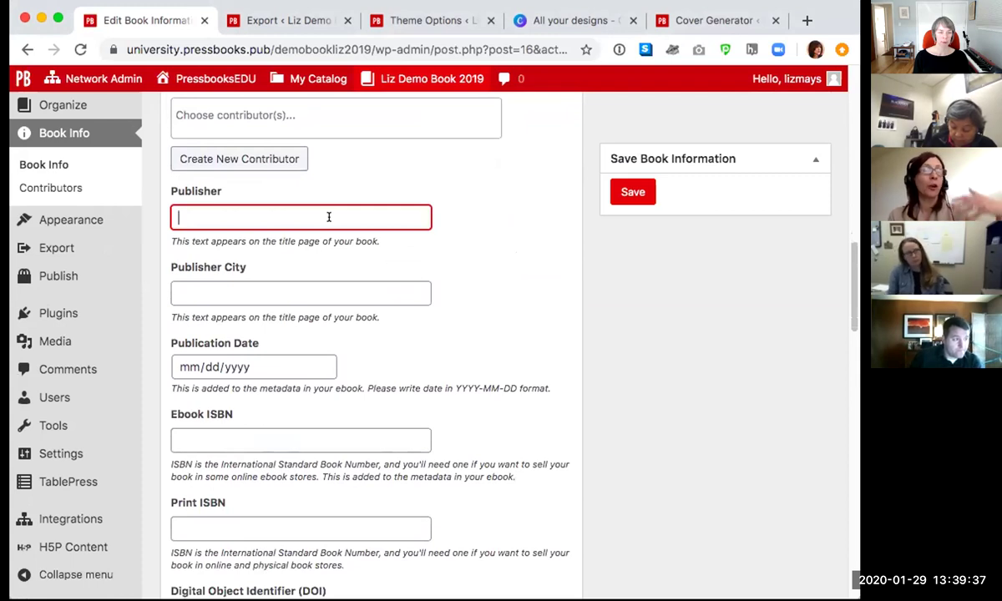
pyautogui.scroll(-3, 284, 347)
pyautogui.click(275, 330)
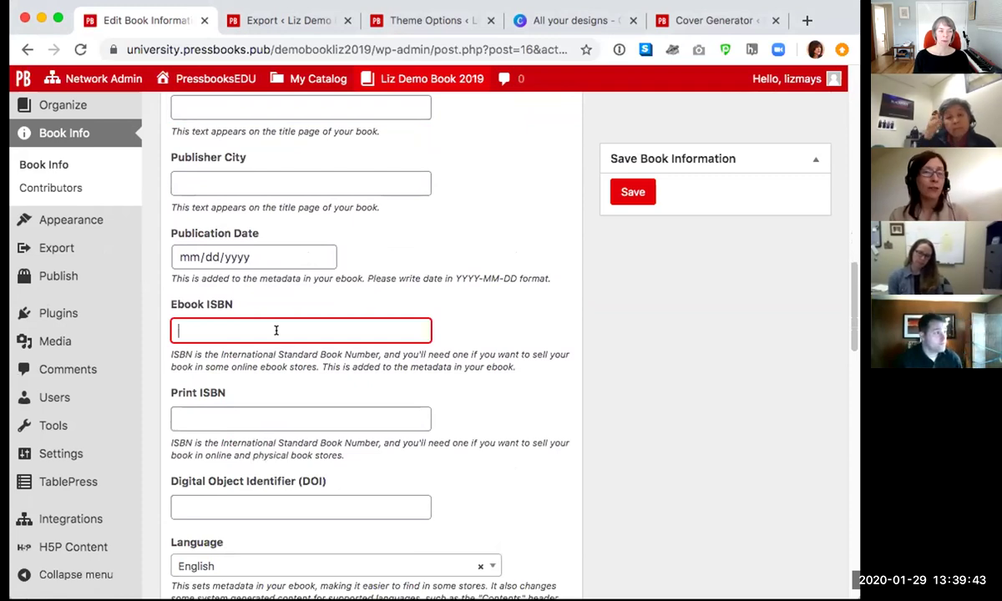
pyautogui.scroll(-5, 275, 331)
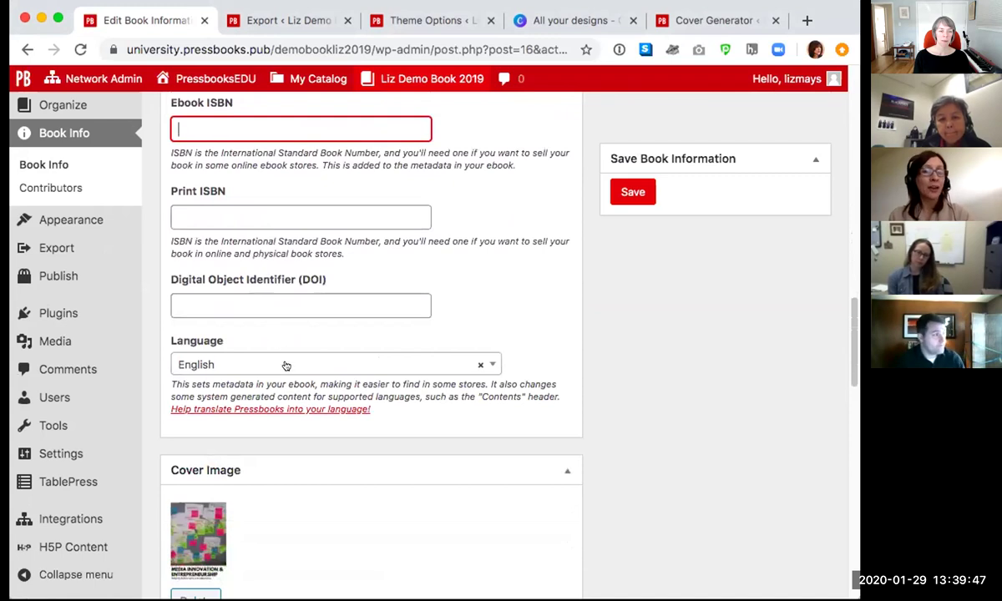
# Step: Review the Book Info language, cover image and copyright sections, including the available copyright license options
pyautogui.click(283, 365)
pyautogui.click(481, 314)
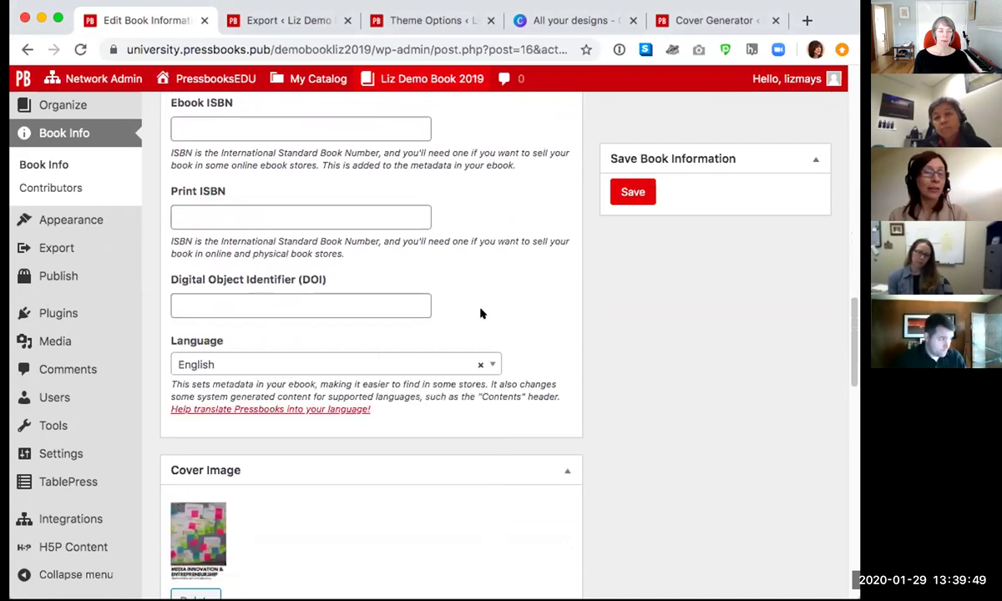
pyautogui.scroll(-3, 481, 313)
pyautogui.scroll(-6, 481, 314)
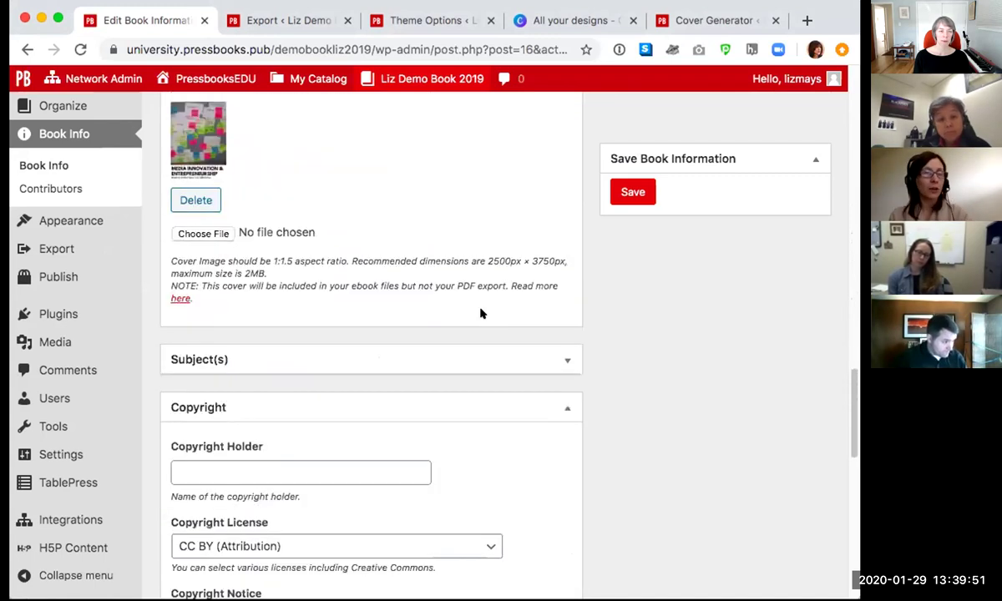
pyautogui.scroll(-5, 481, 313)
pyautogui.click(368, 250)
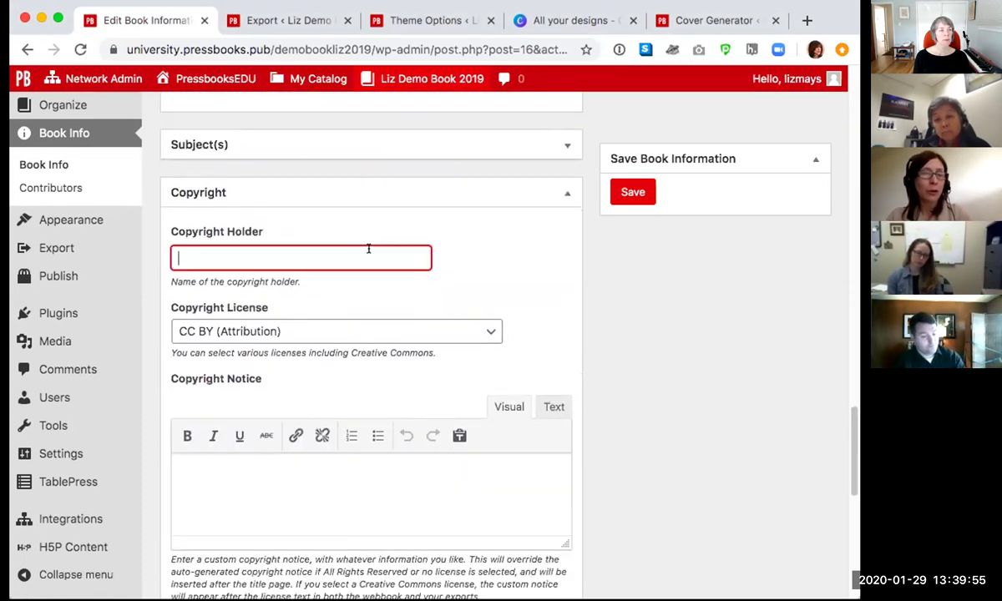
pyautogui.click(440, 331)
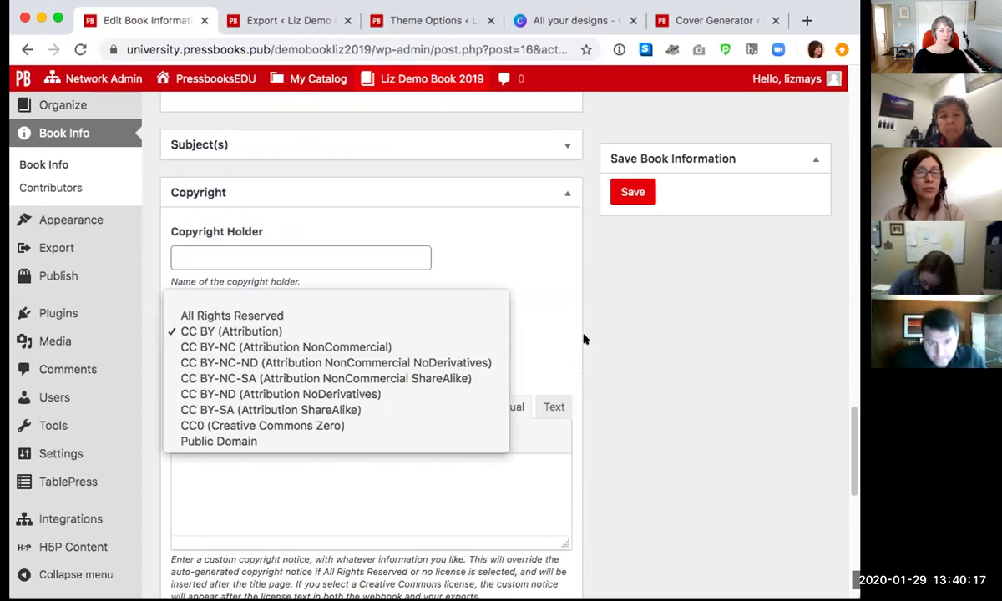
pyautogui.click(673, 328)
# Step: Examine the contributor role fields from authors through illustrators and contributors, including the list of selectable authors
pyautogui.scroll(3, 676, 329)
pyautogui.scroll(15, 676, 329)
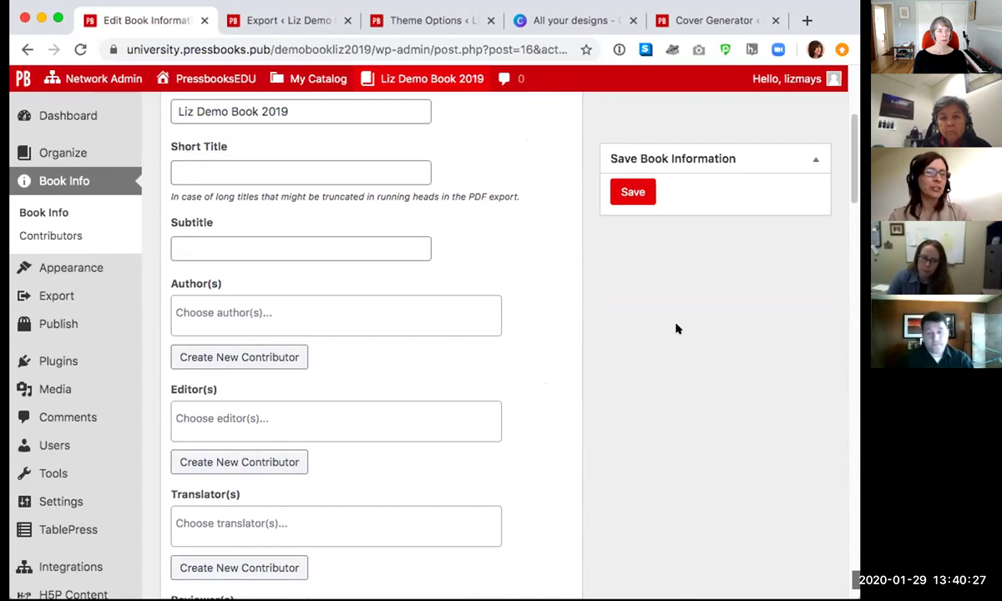
pyautogui.click(359, 301)
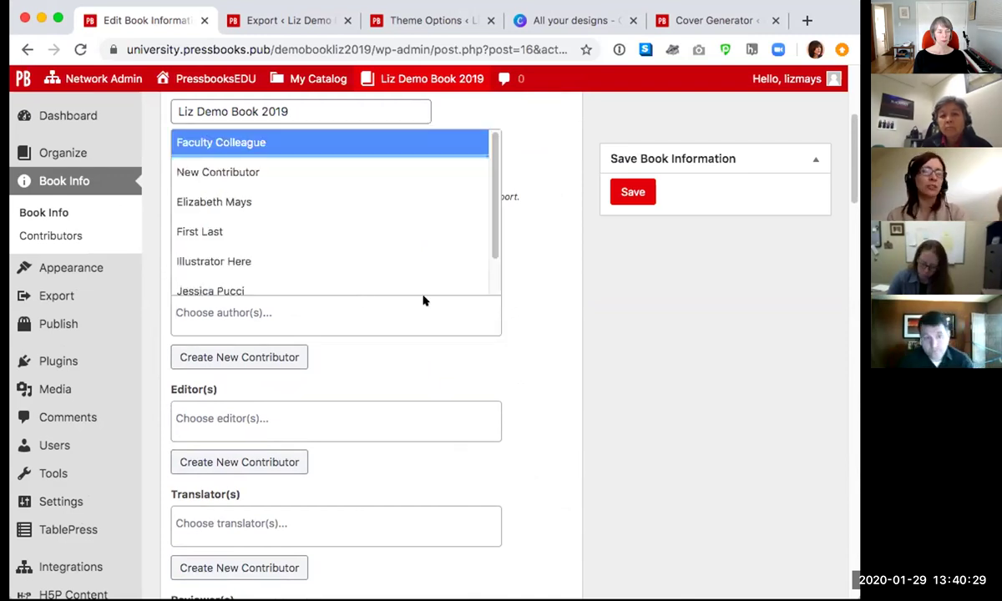
pyautogui.click(555, 296)
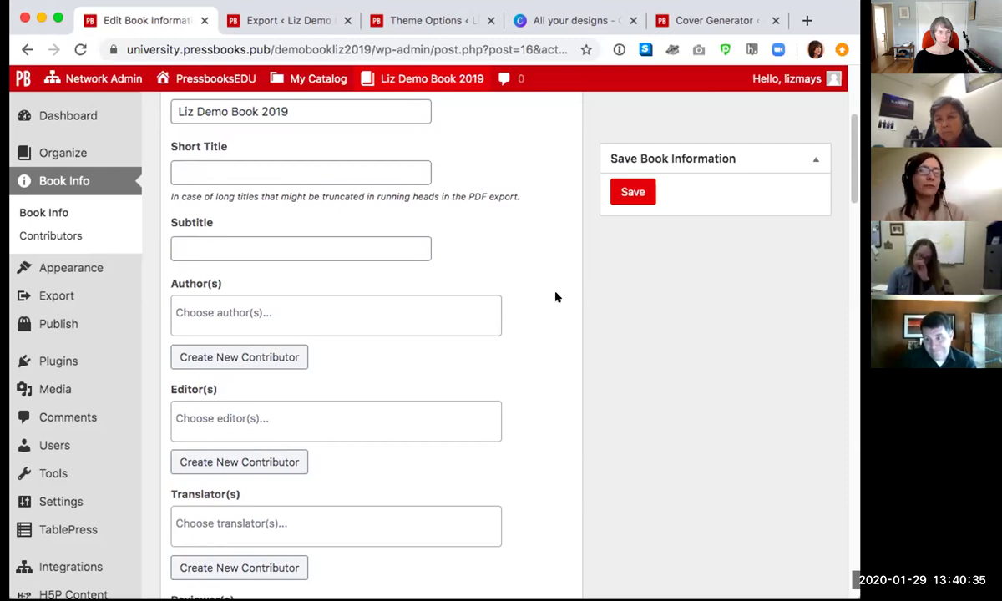
pyautogui.scroll(-2, 480, 290)
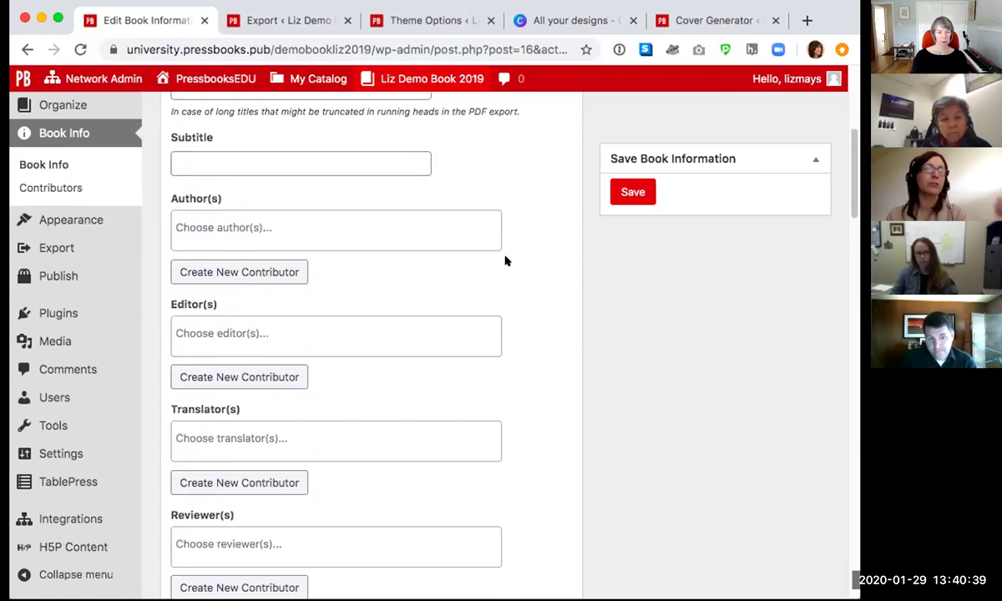
pyautogui.scroll(-2, 453, 328)
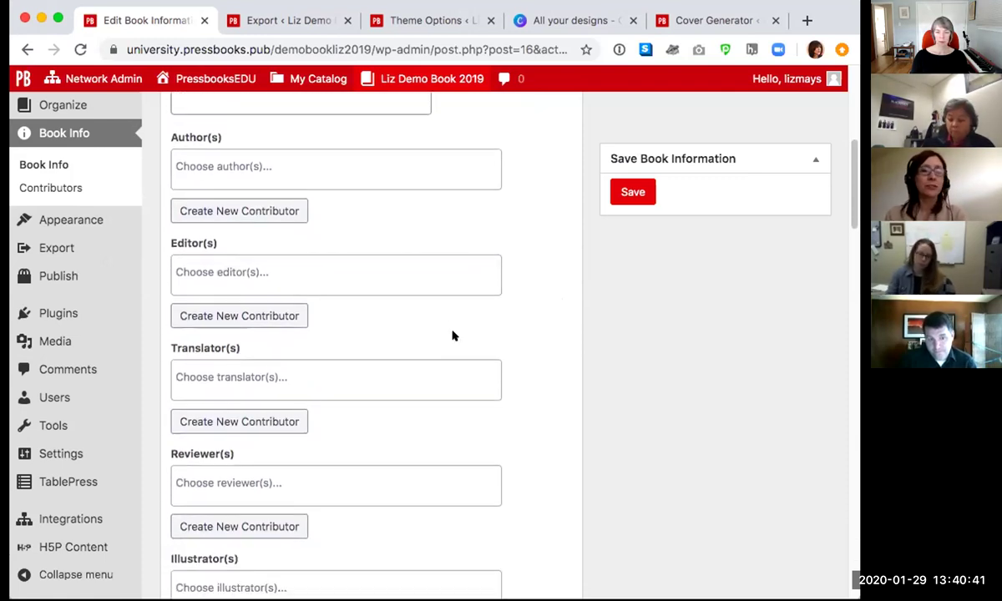
pyautogui.scroll(-1, 447, 371)
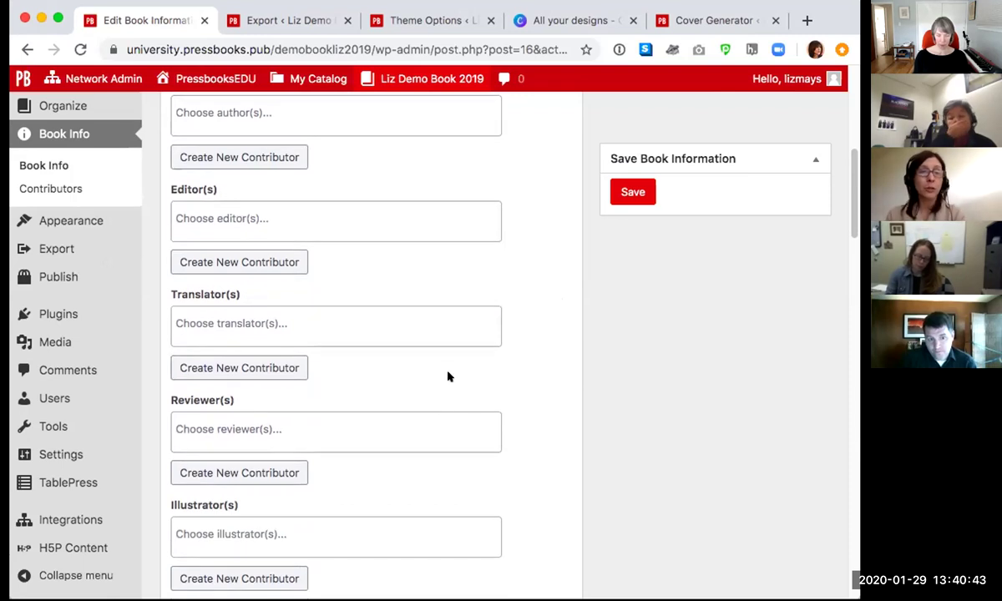
pyautogui.scroll(-1, 436, 427)
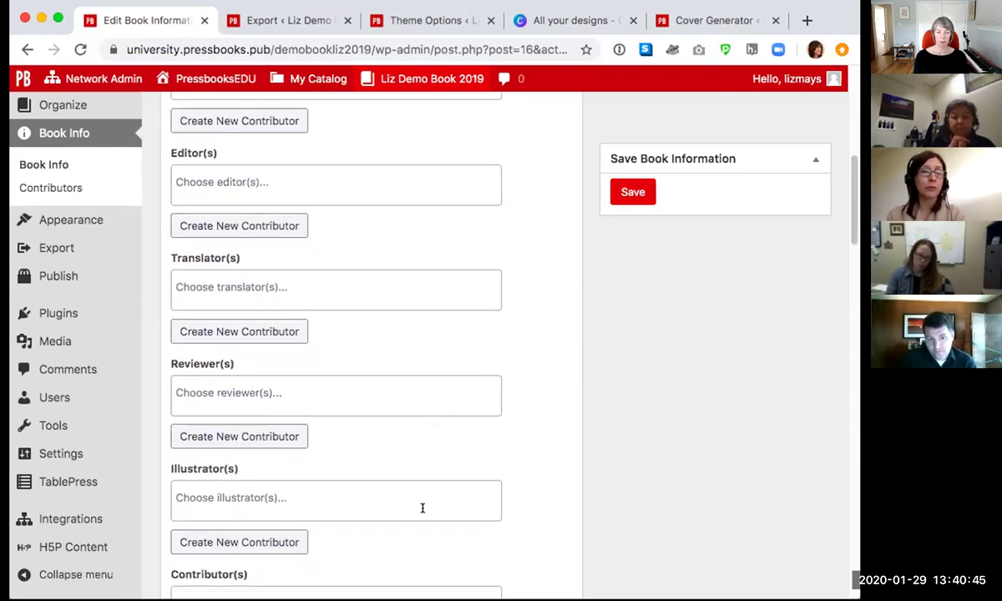
pyautogui.scroll(-2, 423, 508)
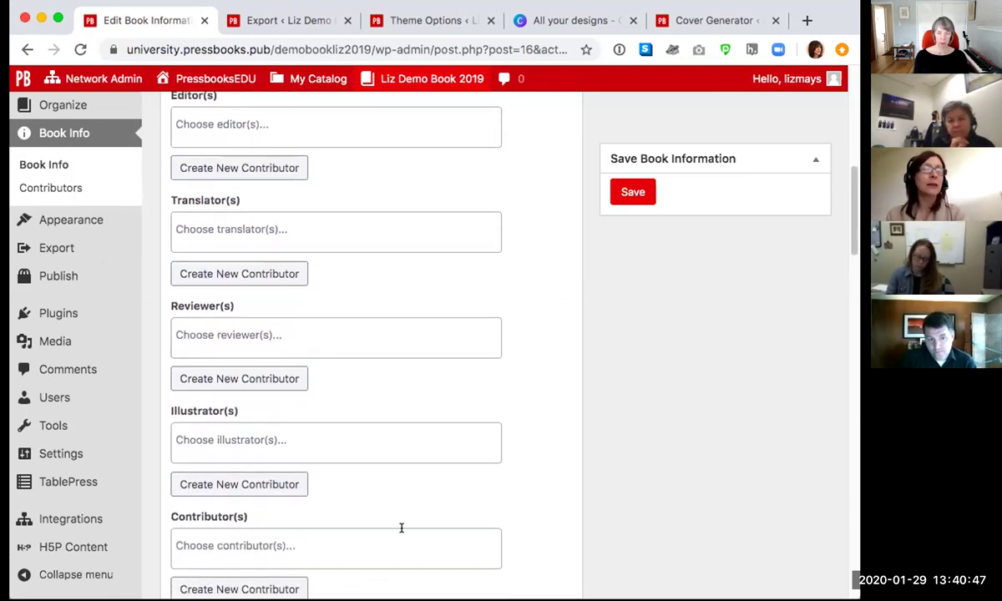
pyautogui.scroll(10, 400, 528)
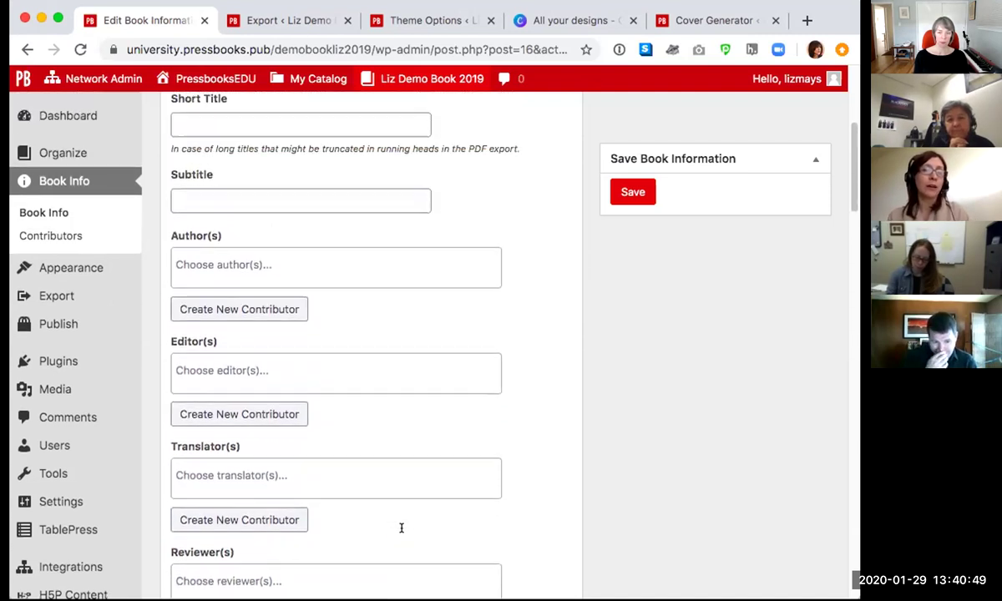
# Step: Select First Last and Faculty Colleague as the book's authors
pyautogui.click(399, 313)
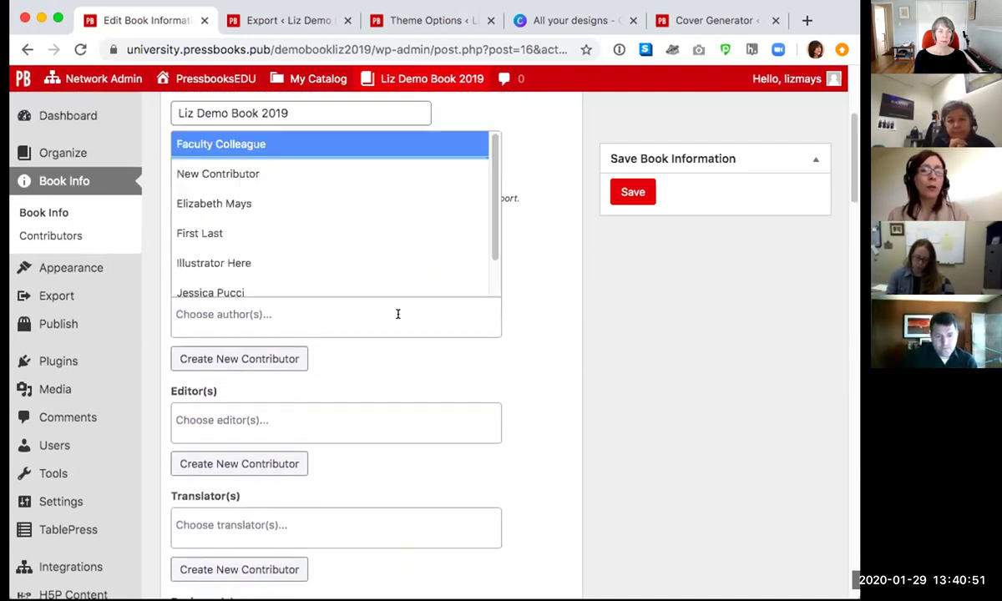
pyautogui.click(338, 239)
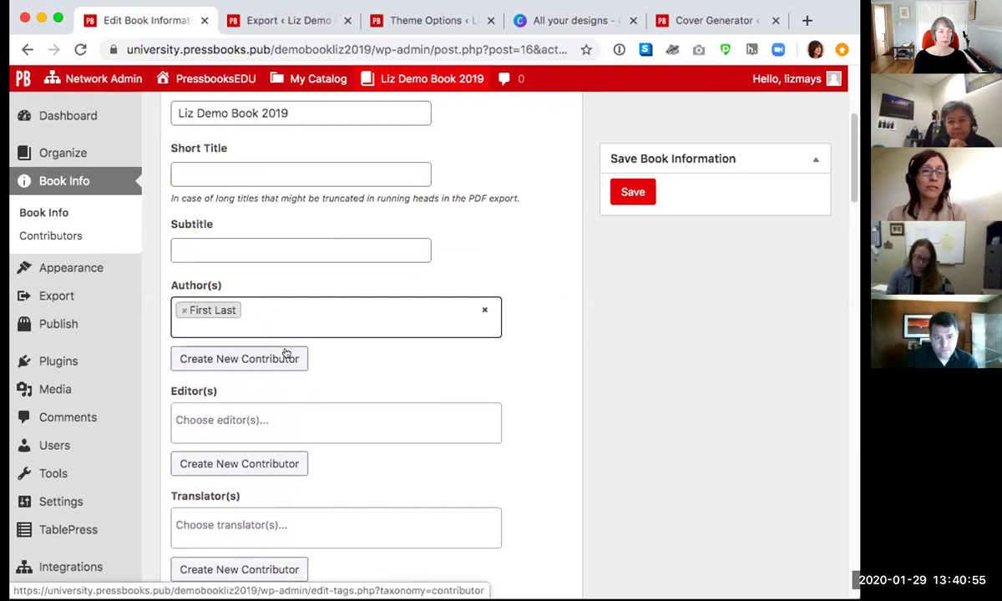
pyautogui.click(319, 313)
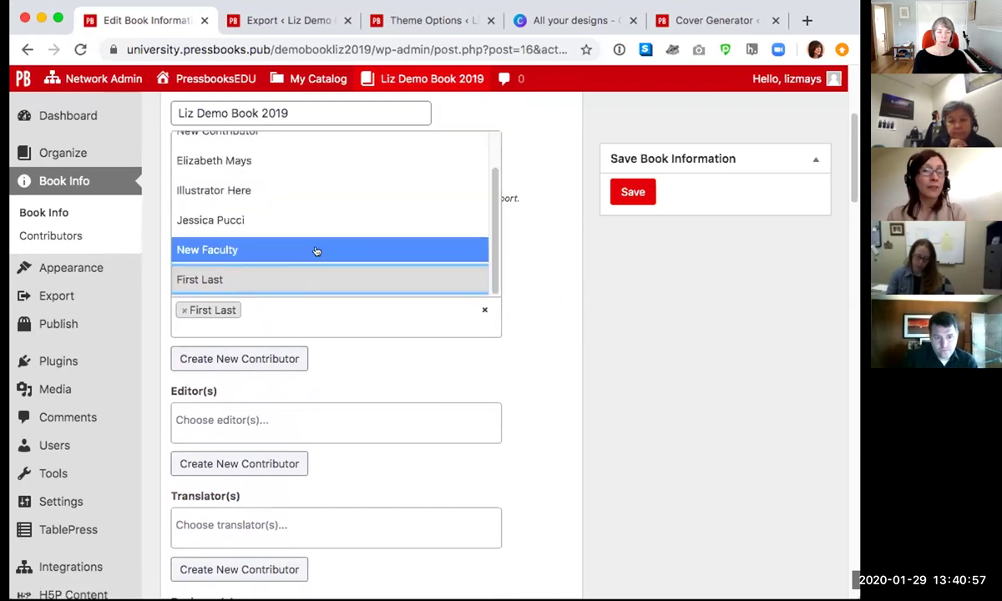
pyautogui.scroll(-2, 320, 248)
pyautogui.scroll(2, 320, 248)
pyautogui.scroll(3, 294, 399)
pyautogui.click(299, 343)
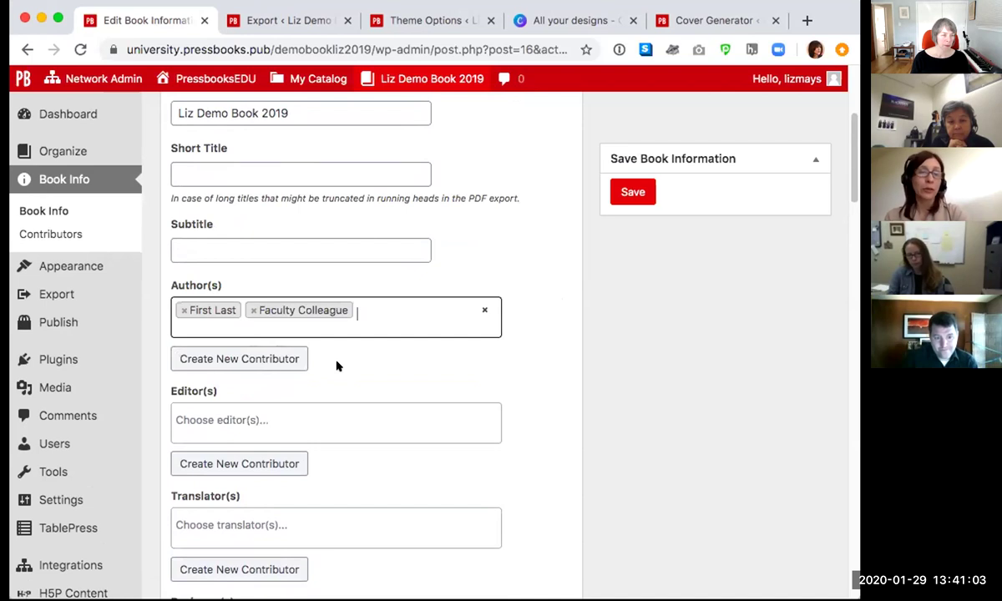
# Step: Try to create a new contributor named New Faculty, with first name New and last name Faculty
pyautogui.click(257, 359)
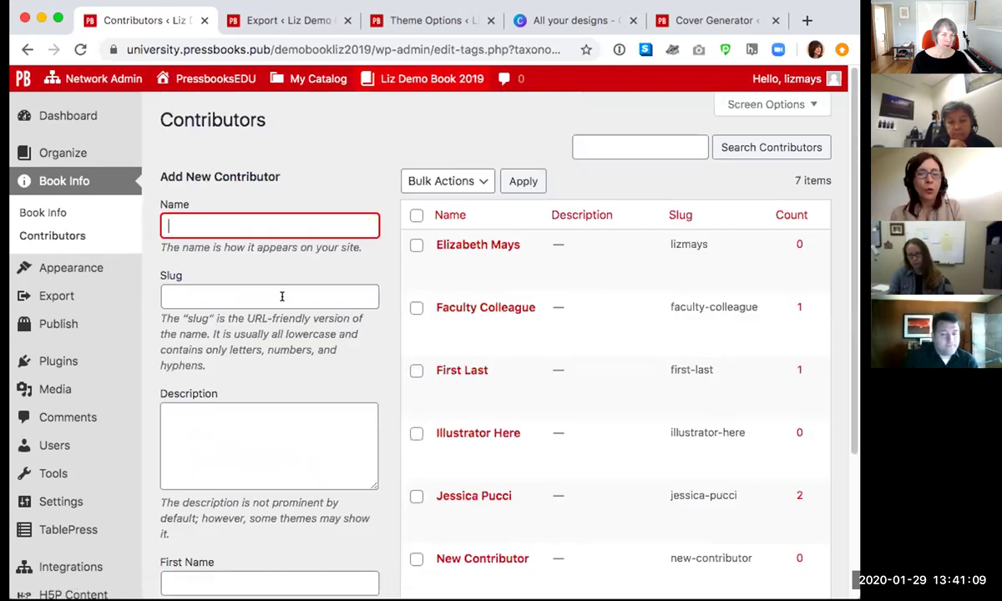
pyautogui.write('New Faculty')
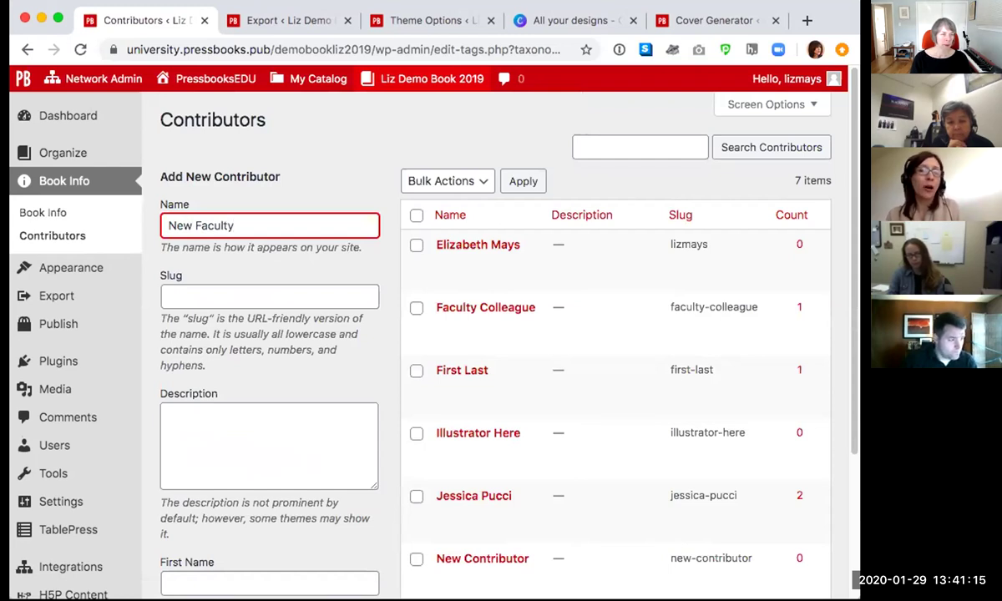
pyautogui.click(226, 449)
pyautogui.scroll(-3, 226, 449)
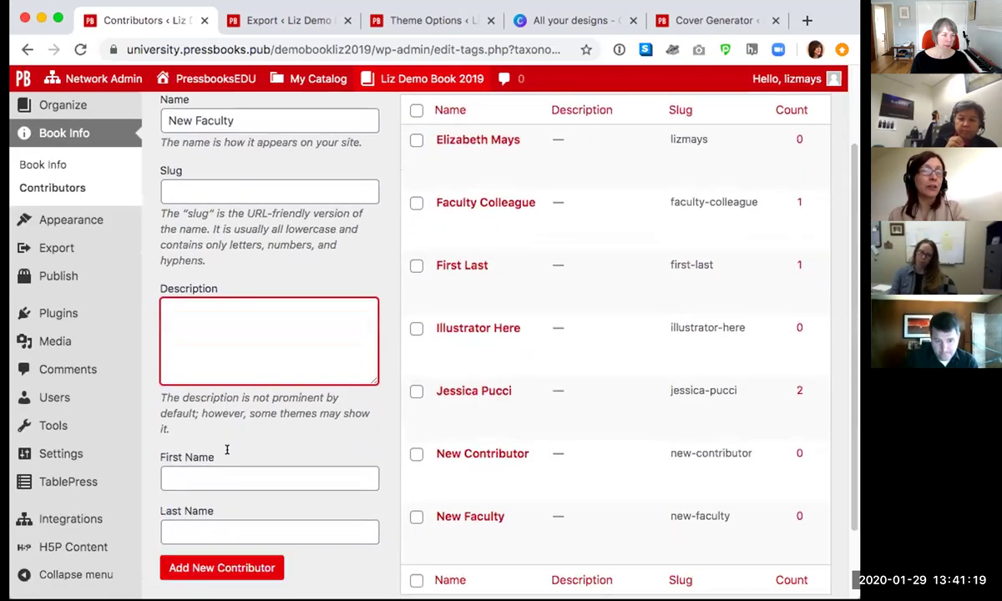
pyautogui.click(215, 477)
pyautogui.write('New')
pyautogui.press('Tab')
pyautogui.write('Faculty')
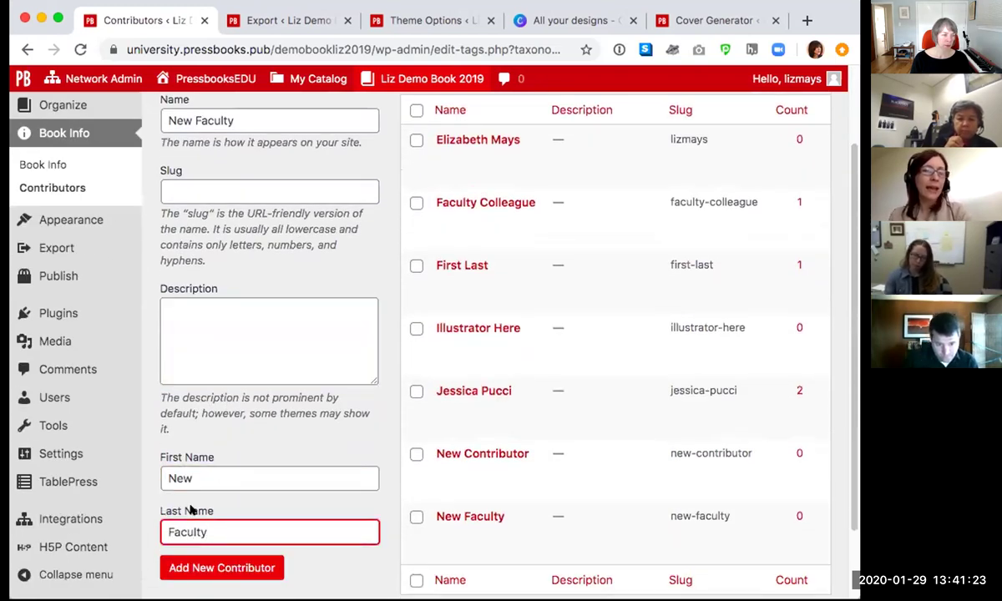
pyautogui.click(221, 567)
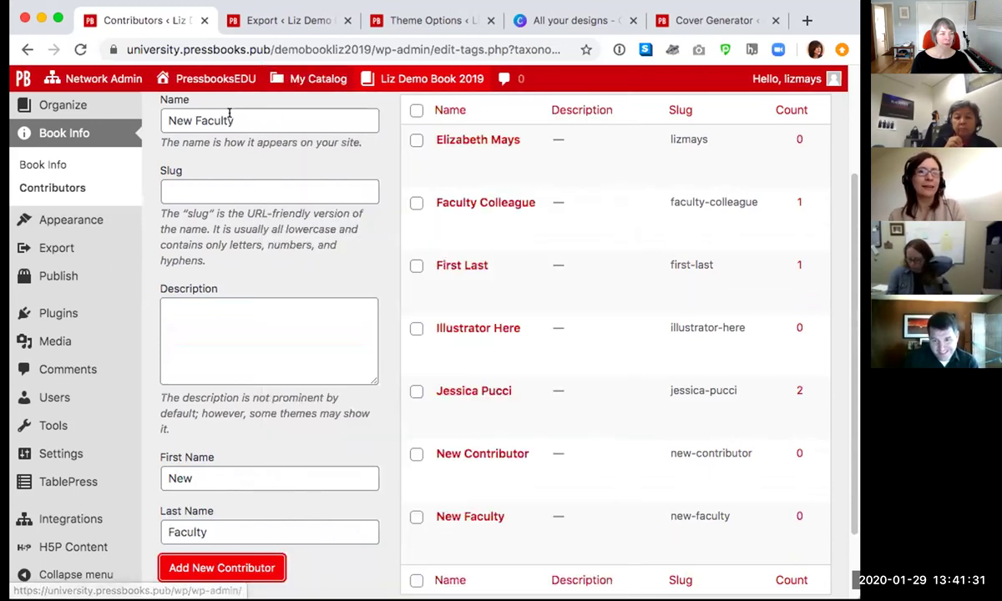
# Step: Change the contributor's name to Second Faculty and first name to Second, add the contributor and check the contributors list
pyautogui.tripleClick(194, 119)
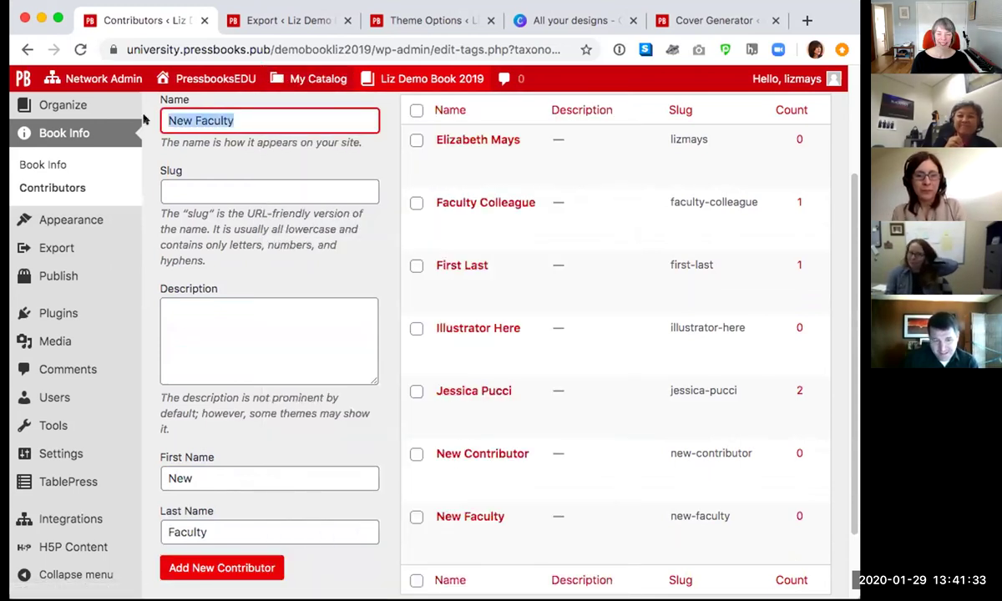
pyautogui.write('Second Faculty')
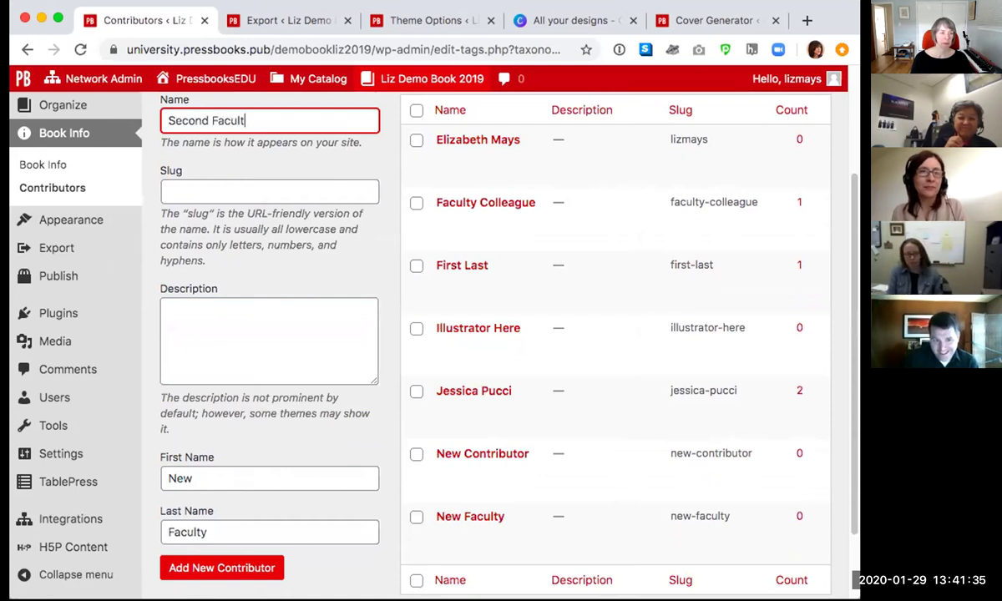
pyautogui.doubleClick(194, 474)
pyautogui.write('Second')
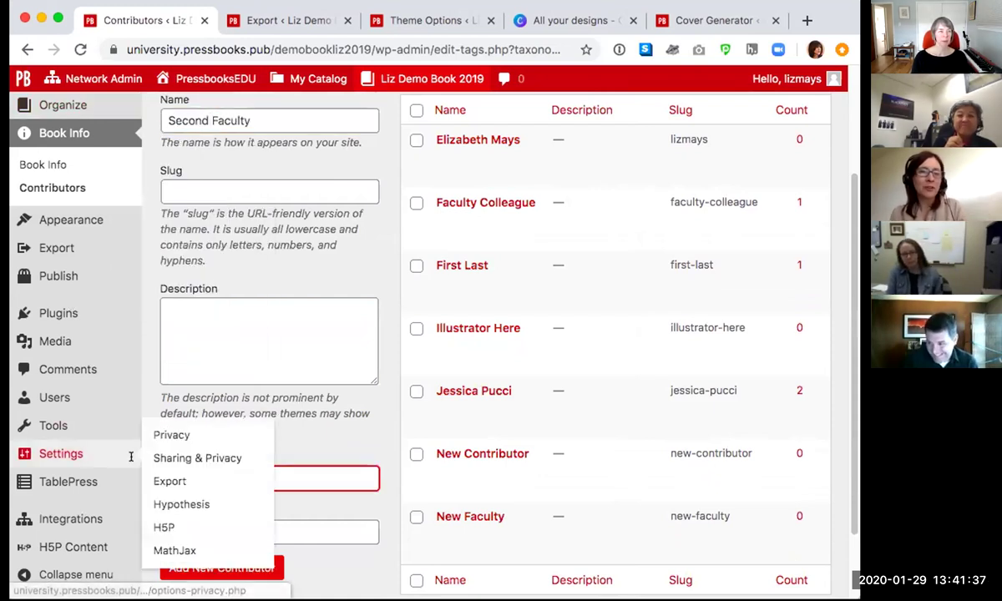
pyautogui.click(203, 567)
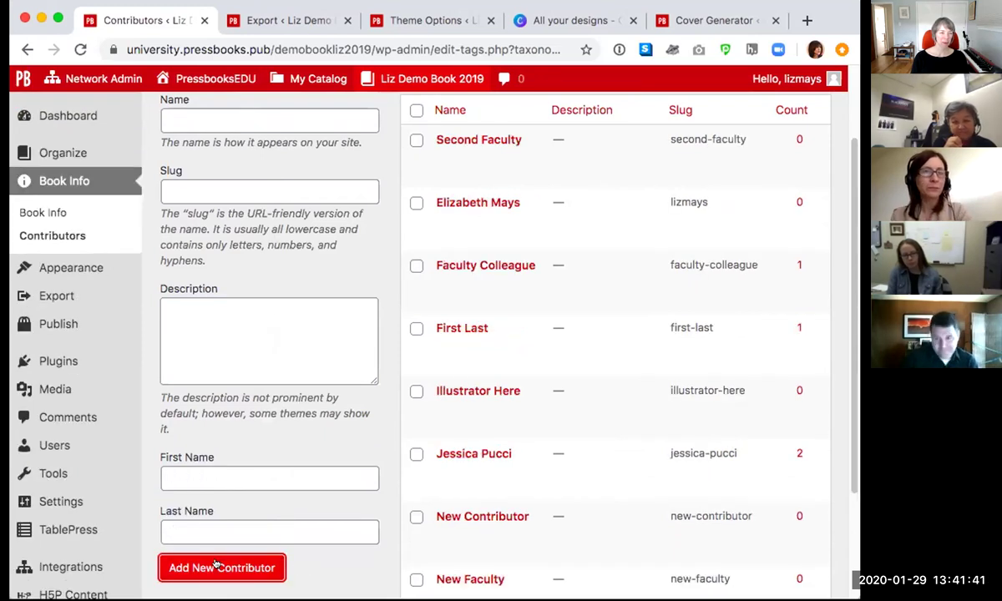
pyautogui.scroll(-3, 510, 407)
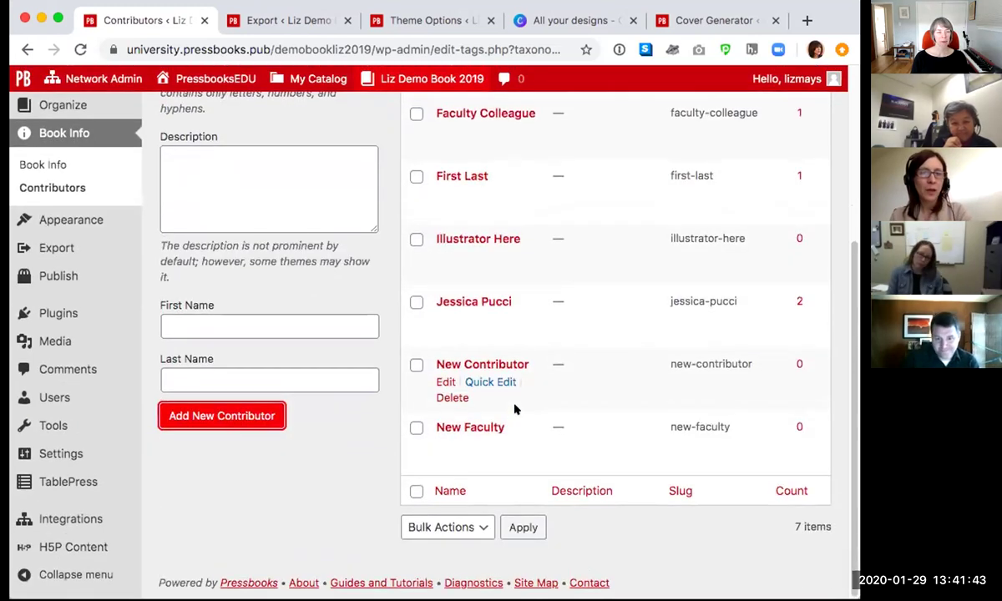
pyautogui.scroll(5, 484, 445)
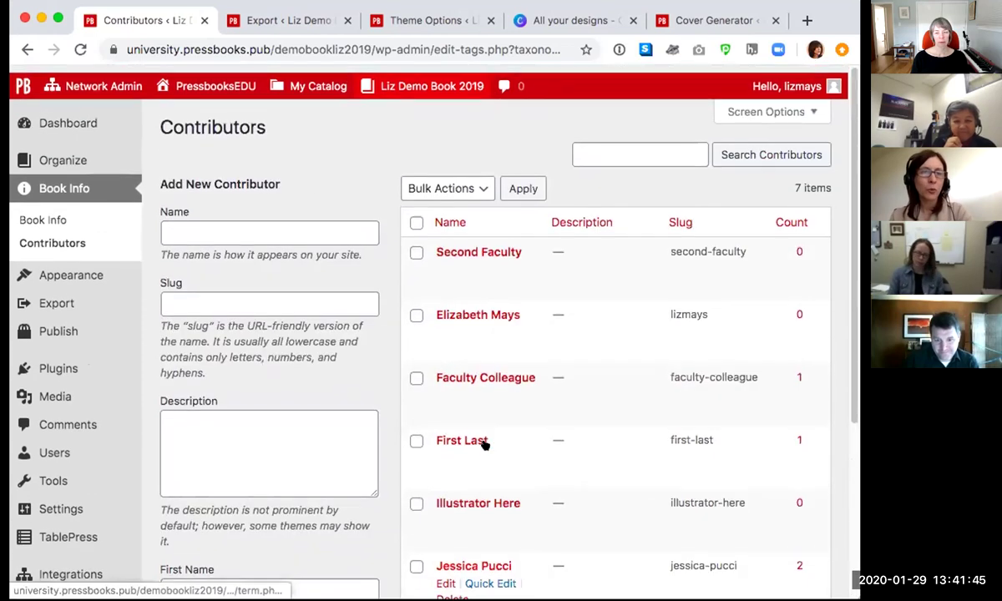
# Step: Return to the Book Info page, add Second Faculty to the book's authors and save the book information
pyautogui.click(55, 213)
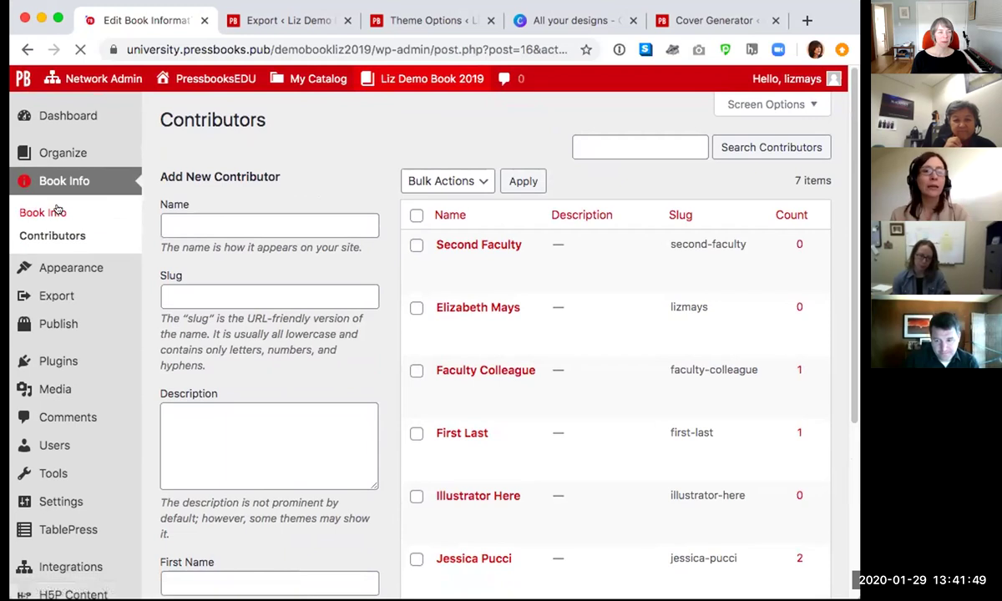
pyautogui.scroll(-2, 295, 553)
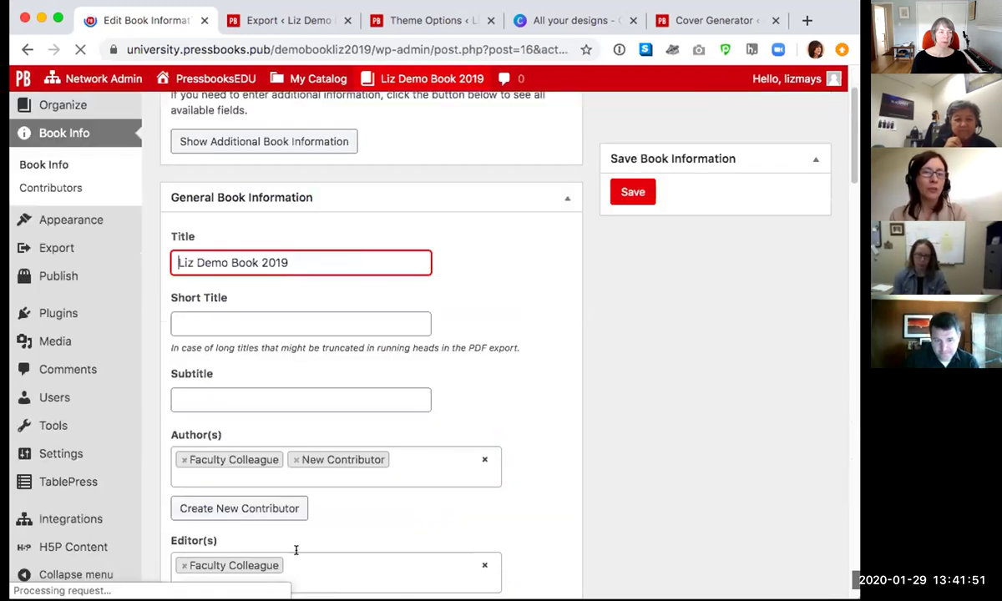
pyautogui.click(423, 468)
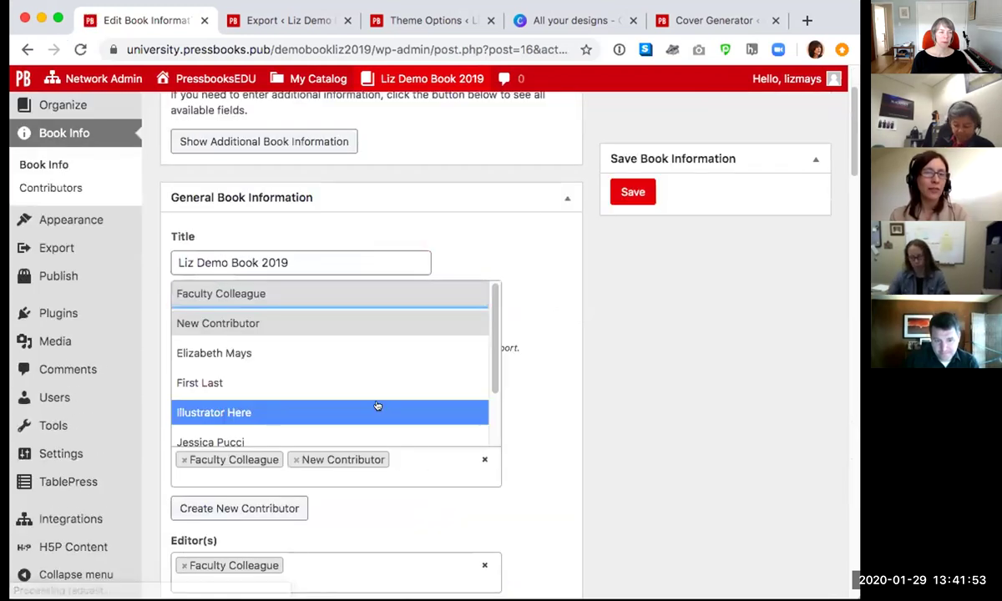
pyautogui.scroll(-2, 376, 406)
pyautogui.click(353, 425)
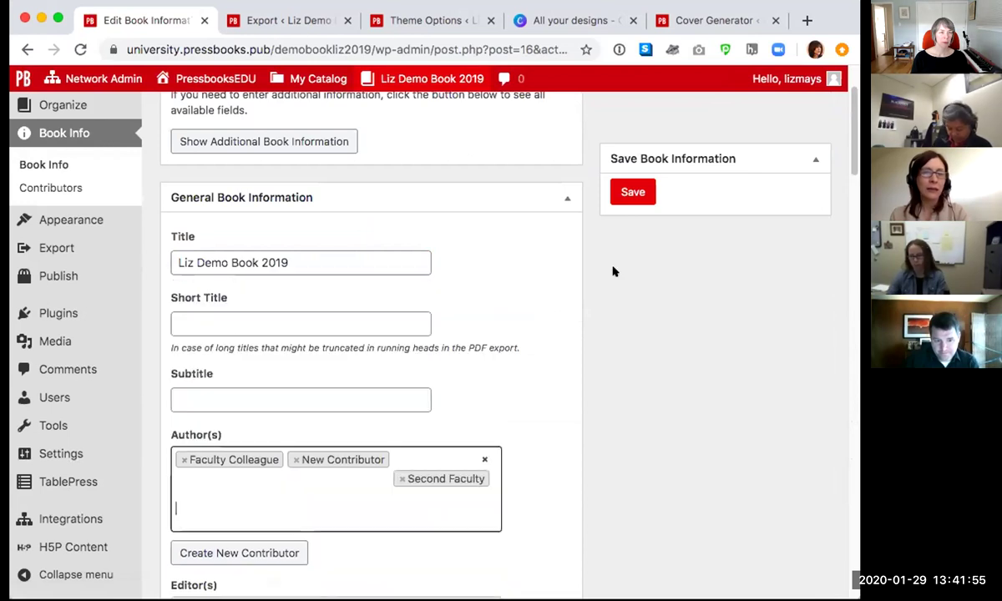
pyautogui.click(632, 194)
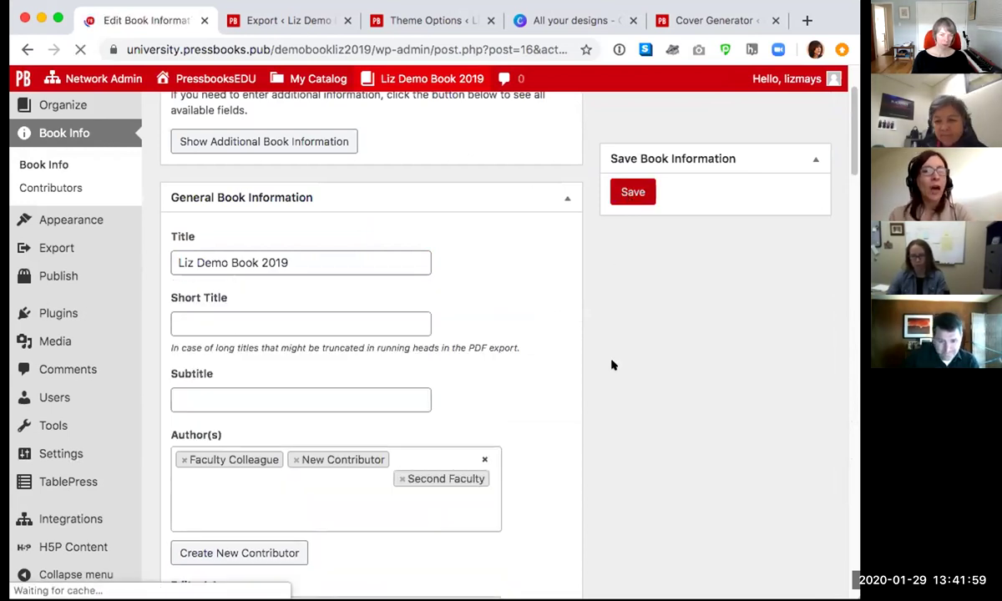
pyautogui.scroll(-10, 611, 365)
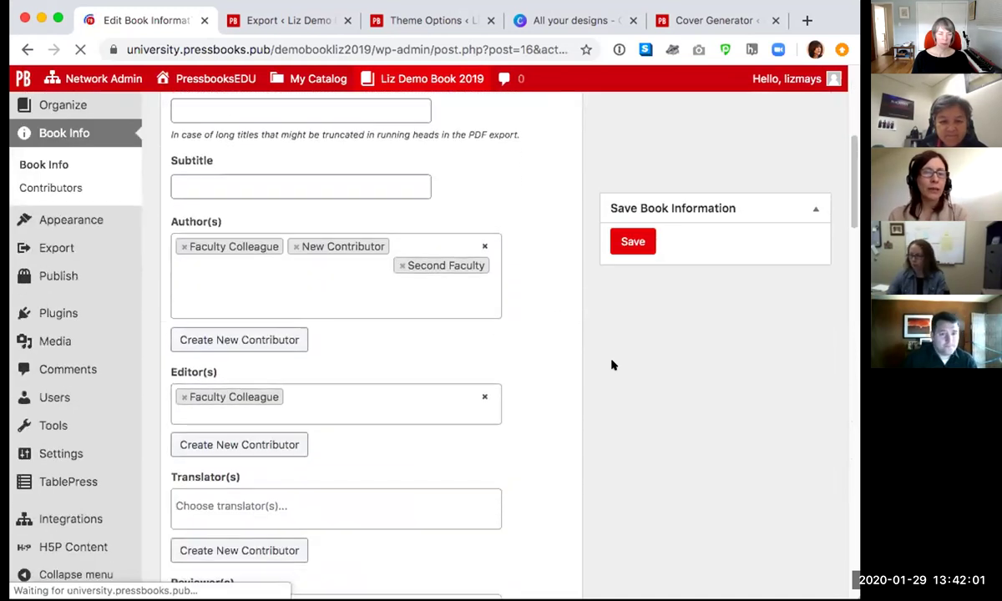
pyautogui.scroll(-5, 611, 365)
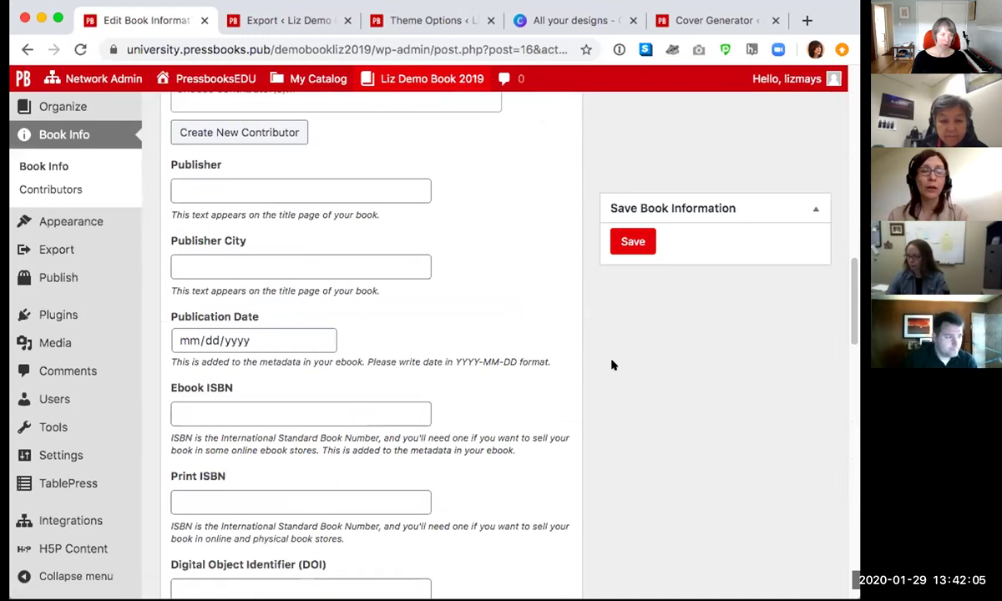
# Step: Delete the book's current cover image in the book information
pyautogui.scroll(-3, 612, 365)
pyautogui.scroll(-6, 612, 365)
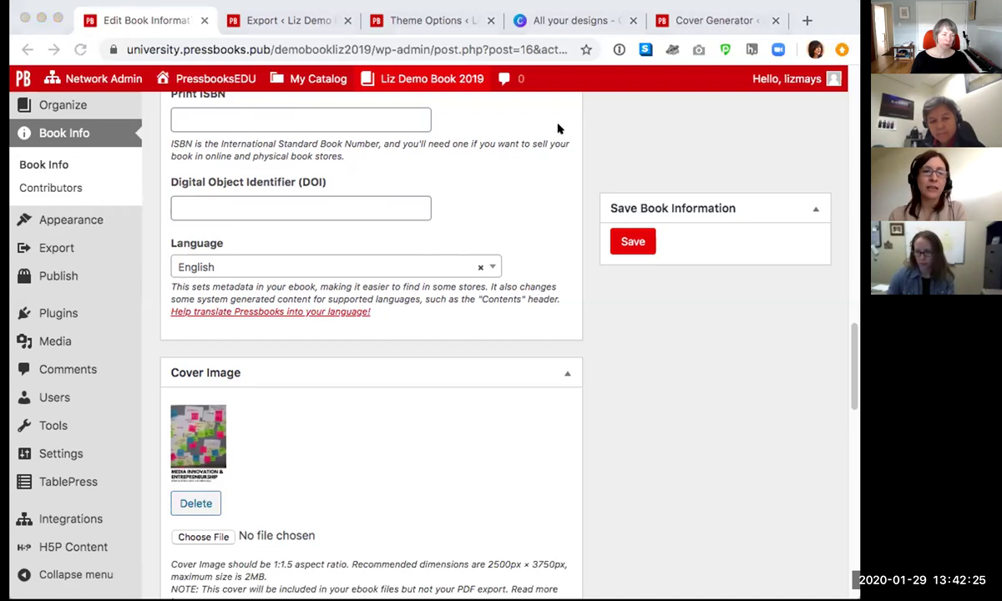
pyautogui.click(582, 151)
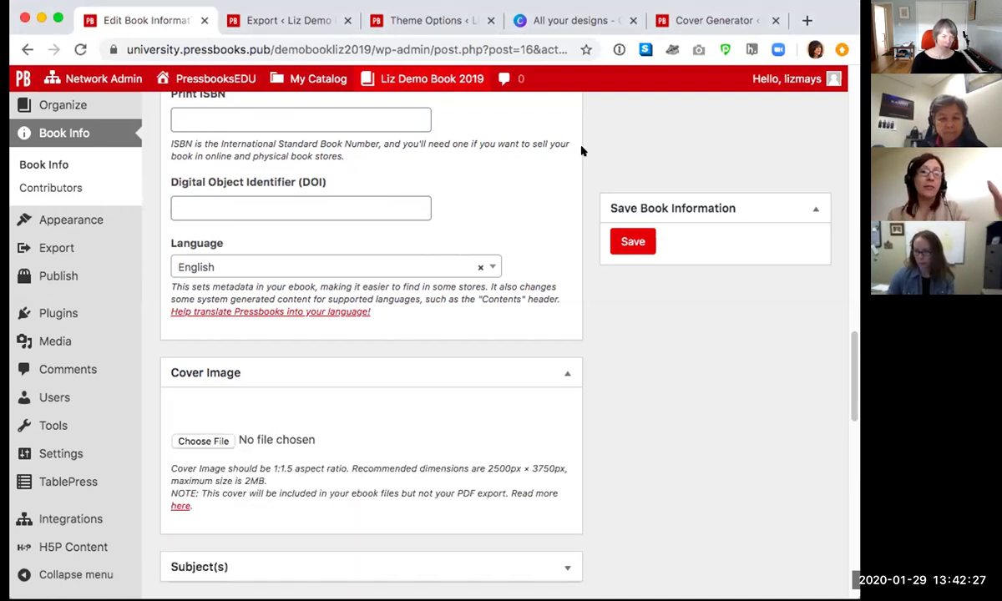
# Step: Set the 2500X3750 Book Info JPG from the Desktop's drive-download folder as the cover image and save the book information
pyautogui.scroll(-1, 357, 481)
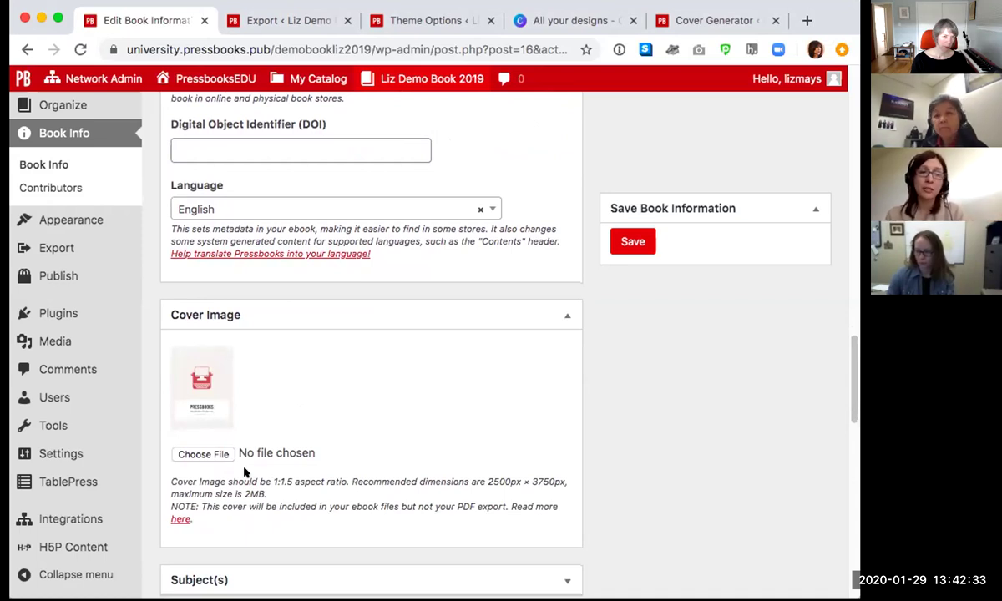
pyautogui.click(191, 455)
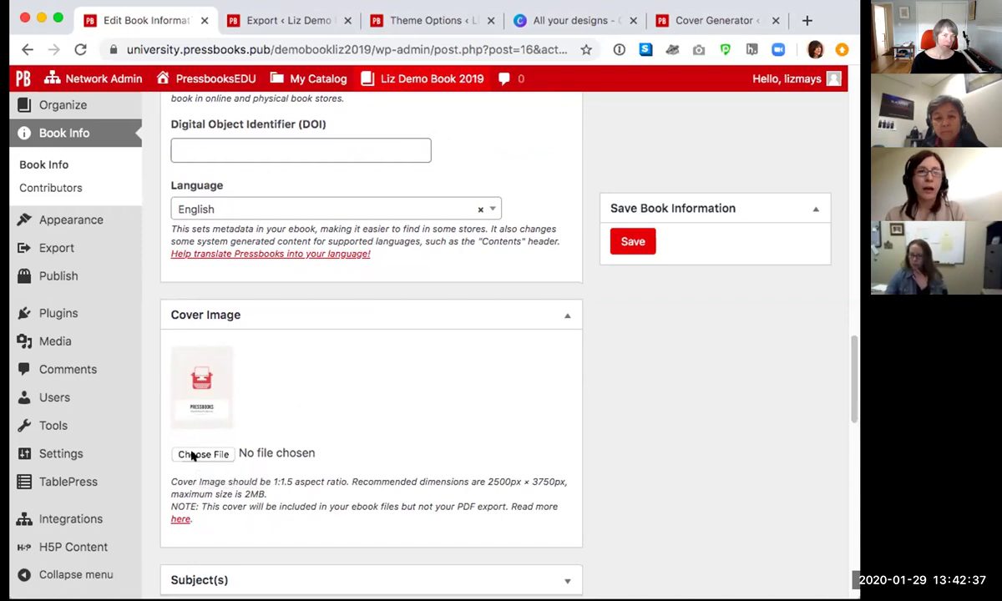
pyautogui.click(357, 101)
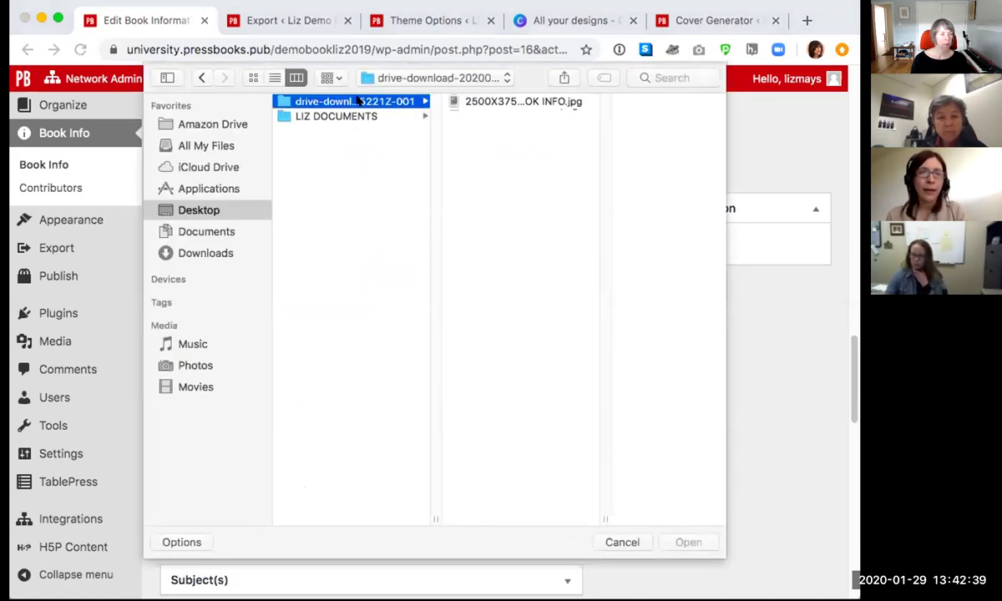
pyautogui.click(512, 101)
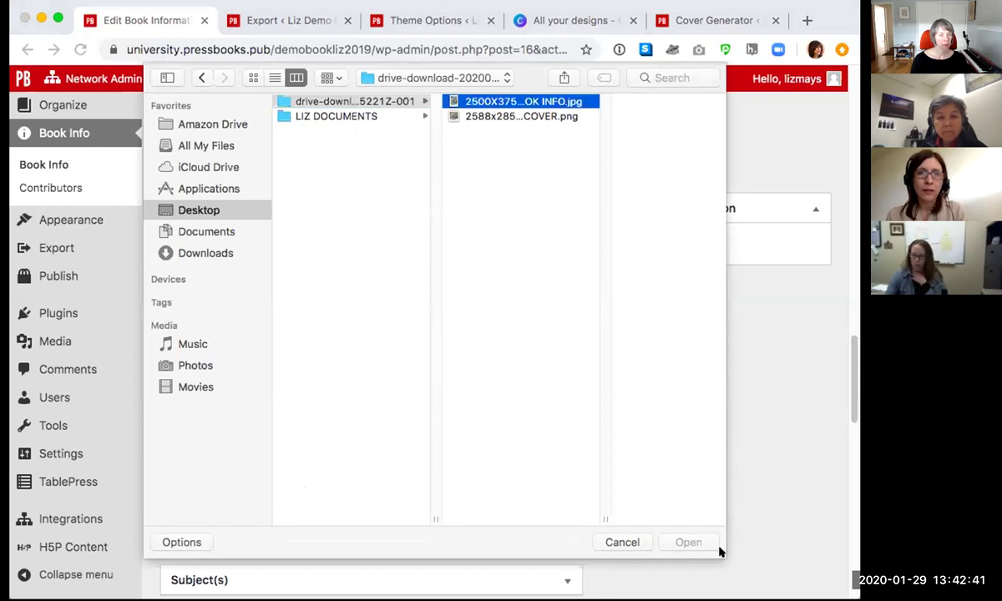
pyautogui.click(690, 542)
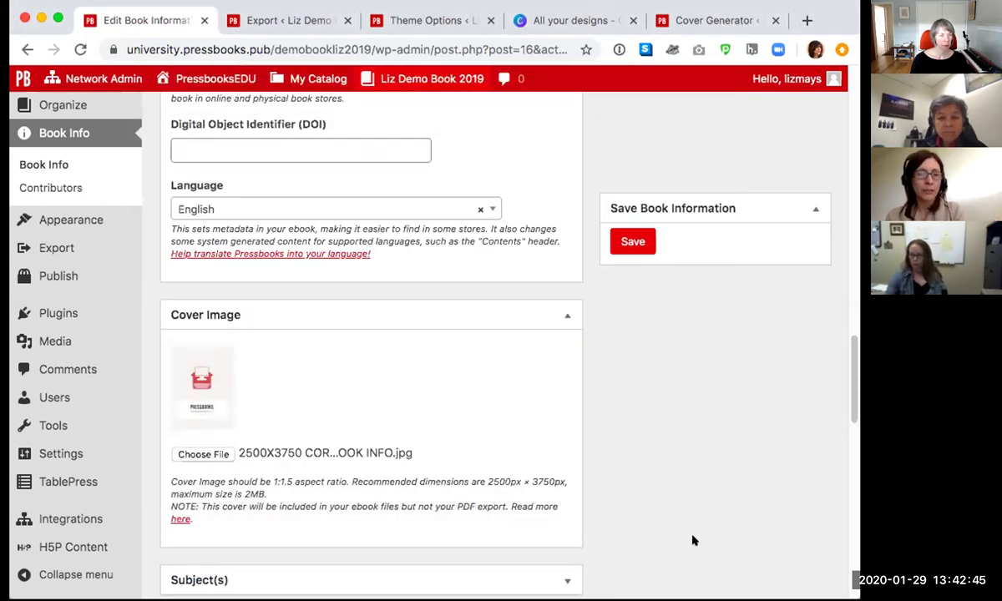
pyautogui.click(622, 241)
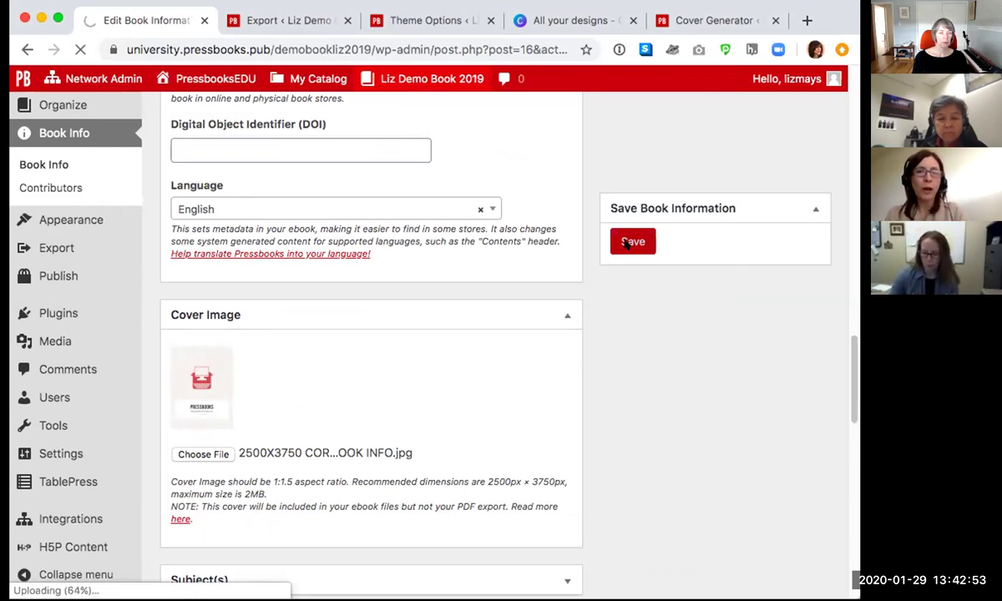
# Step: Search the web in a new browser tab for "guide to making open textbooks with students" and open the Rebus Community book page
pyautogui.click(807, 21)
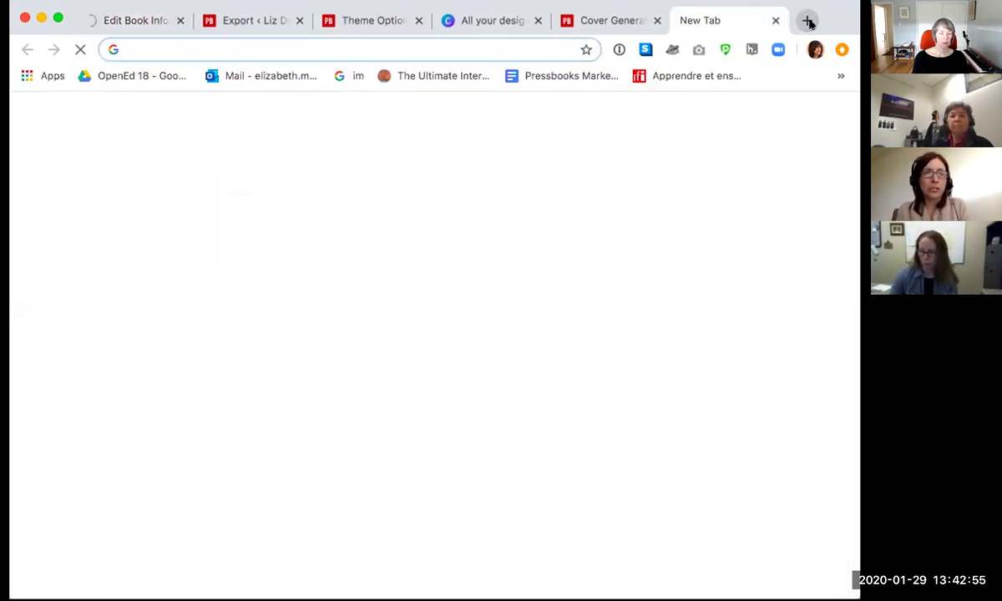
pyautogui.write('guide to making')
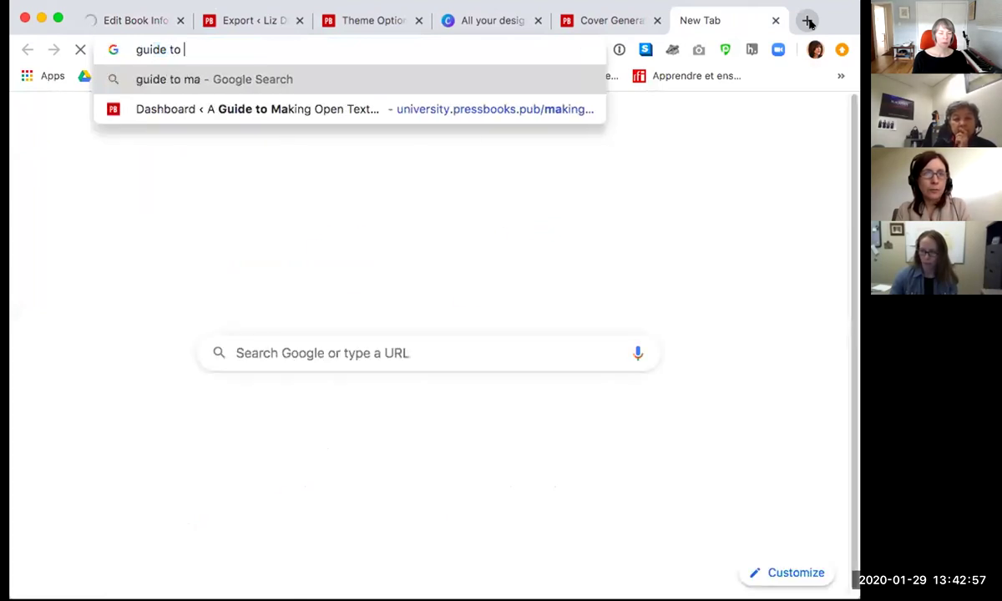
pyautogui.press('Down')
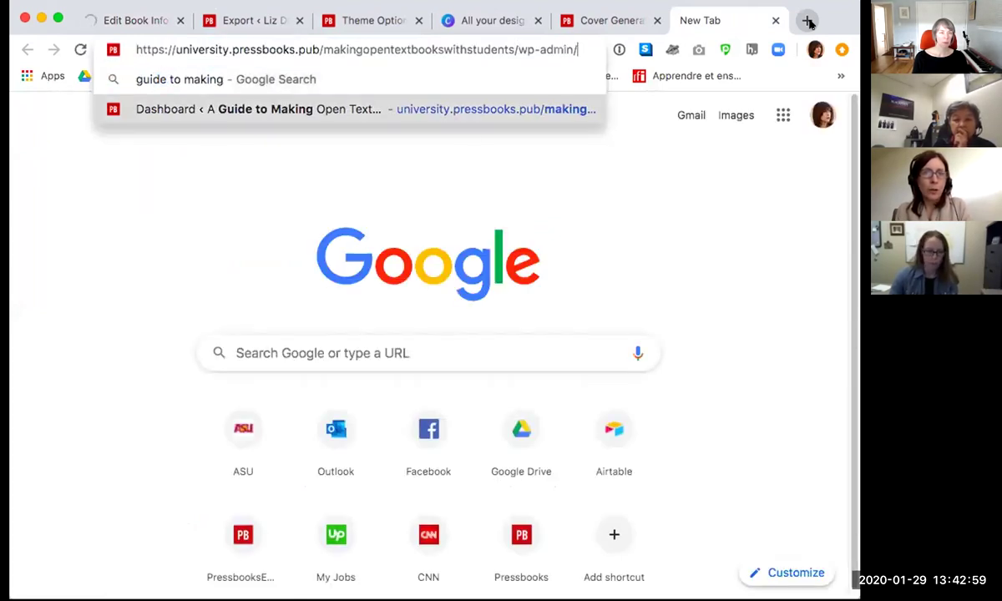
pyautogui.write('guide')
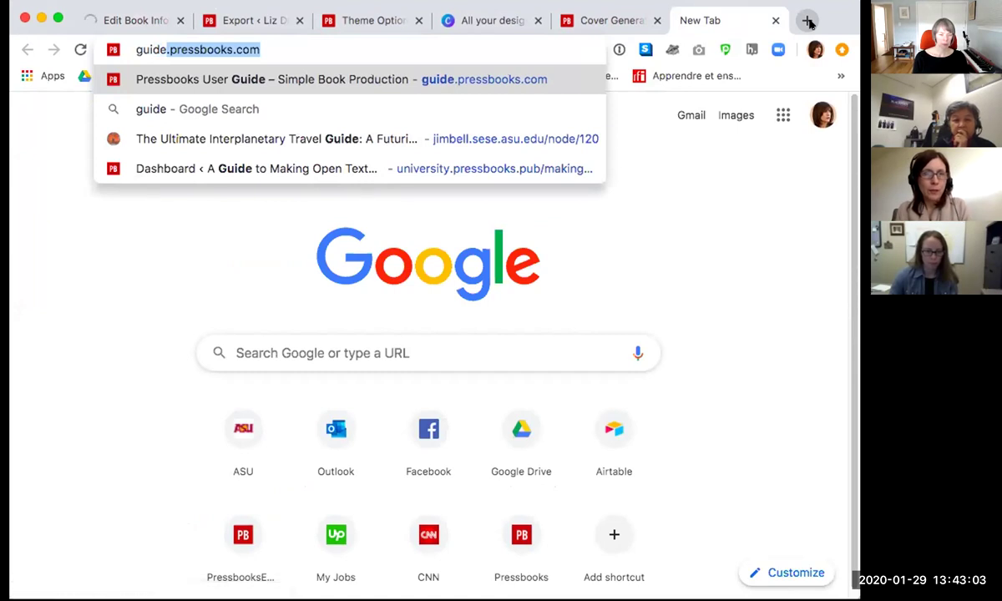
pyautogui.write(' to a')
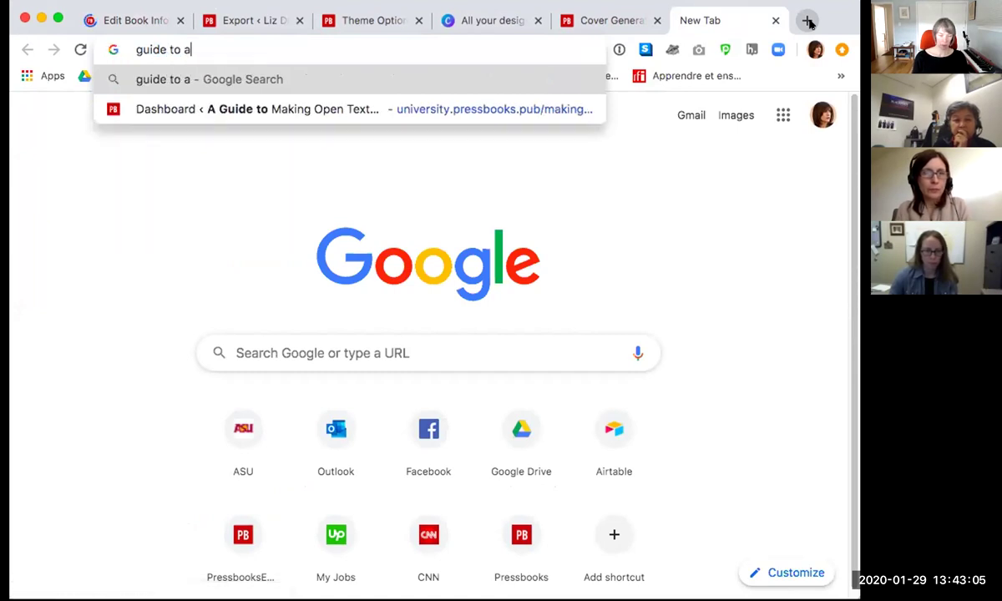
pyautogui.press('BackSpace')
pyautogui.write('making open tex')
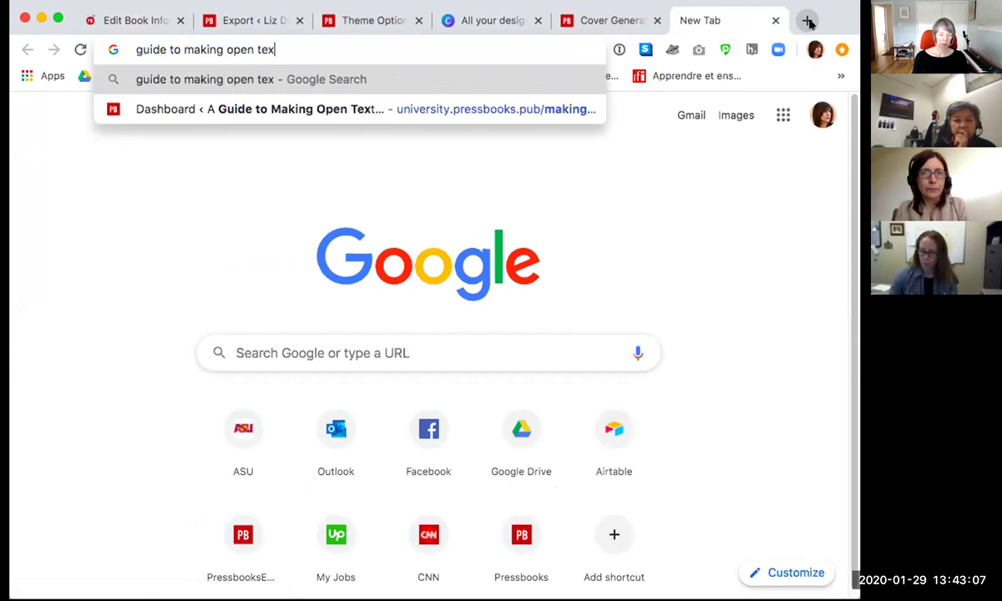
pyautogui.write('tbooks with stu')
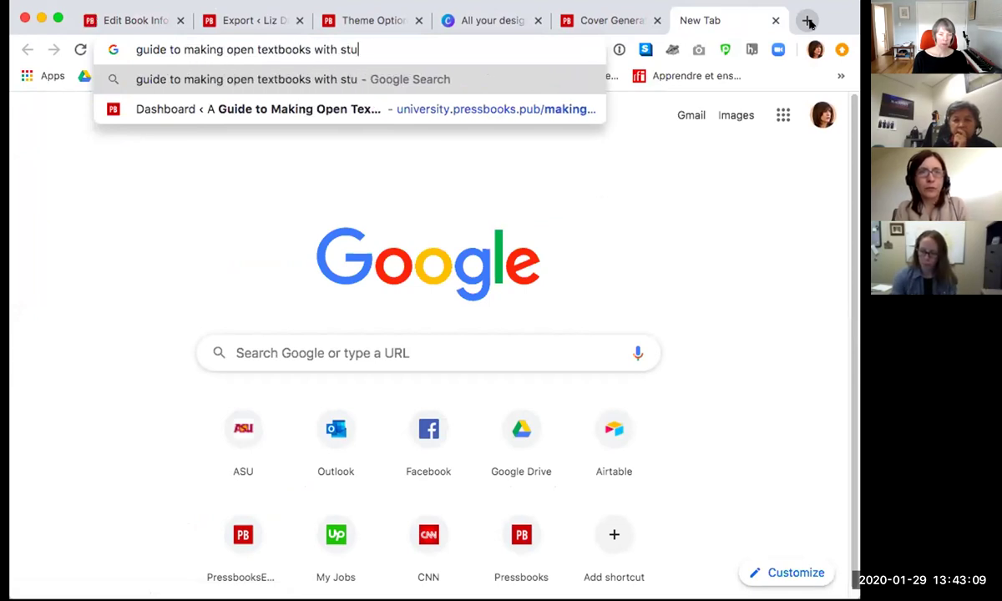
pyautogui.write('dents')
pyautogui.press('Return')
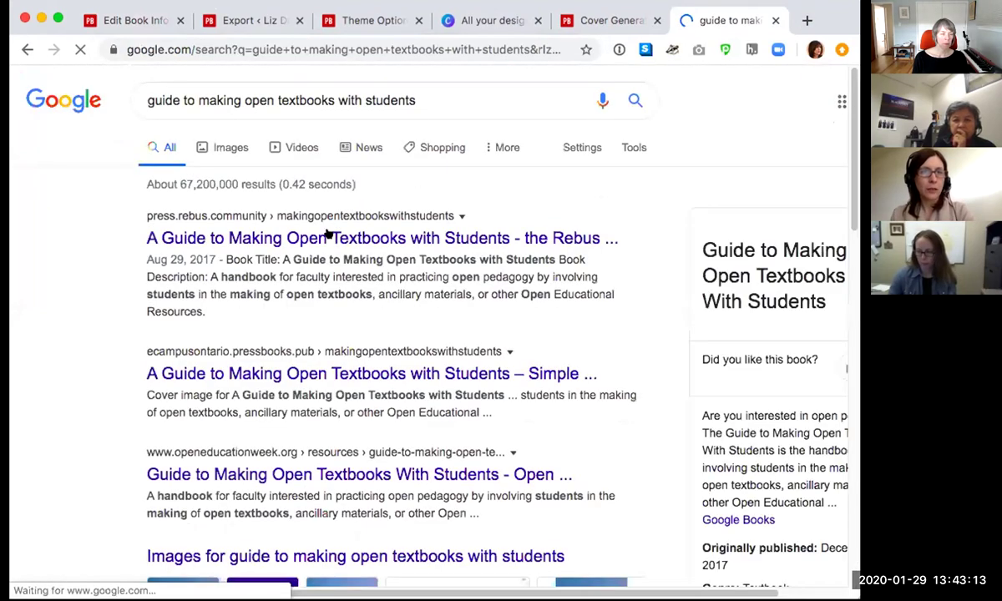
pyautogui.click(328, 237)
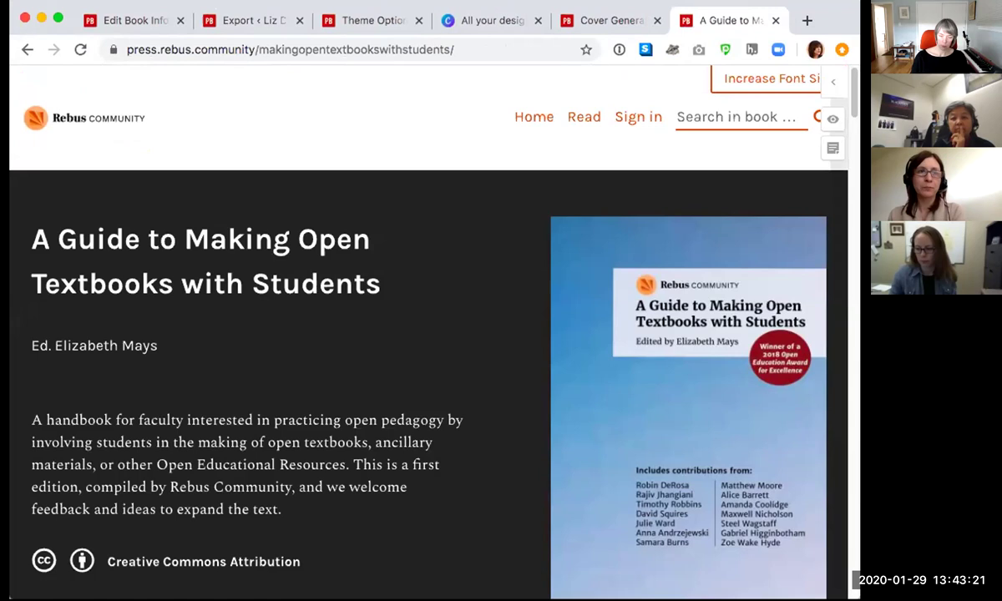
# Step: Return to the demo book's Edit Book Information page and check the uploaded cover image
pyautogui.click(125, 20)
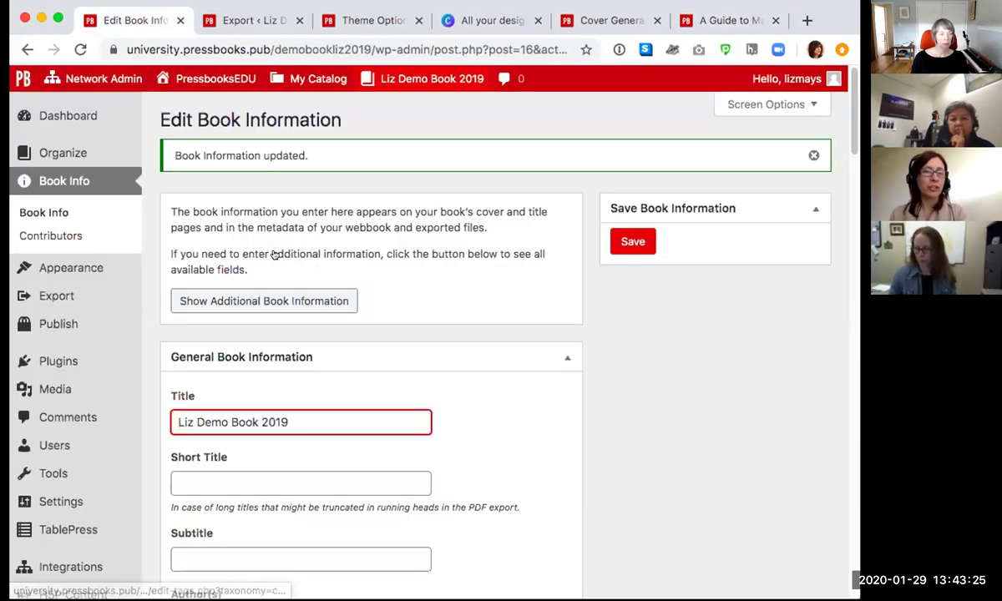
pyautogui.scroll(-4, 276, 254)
pyautogui.scroll(-5, 278, 250)
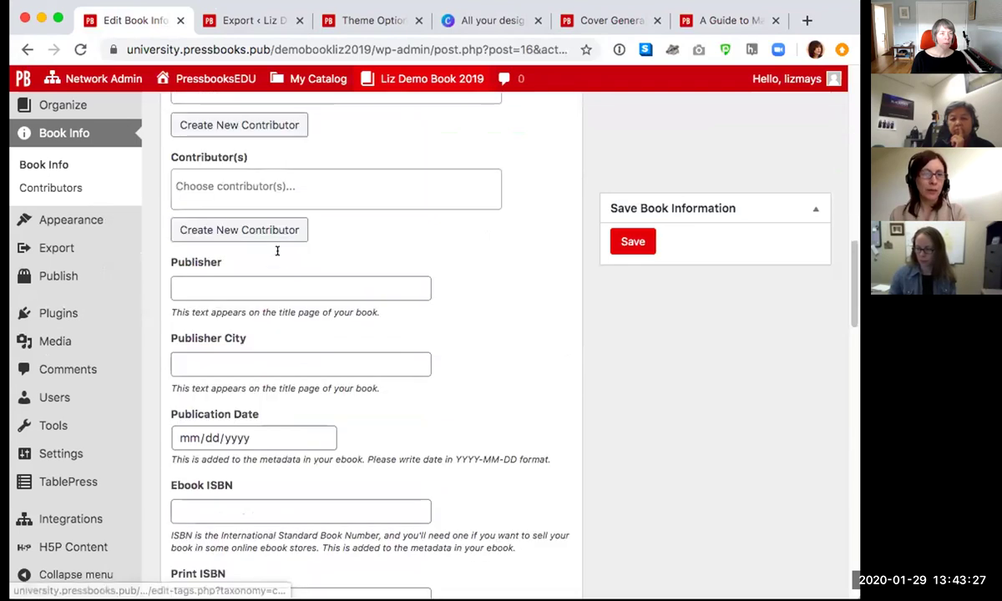
pyautogui.scroll(-3, 277, 250)
pyautogui.scroll(-2, 278, 255)
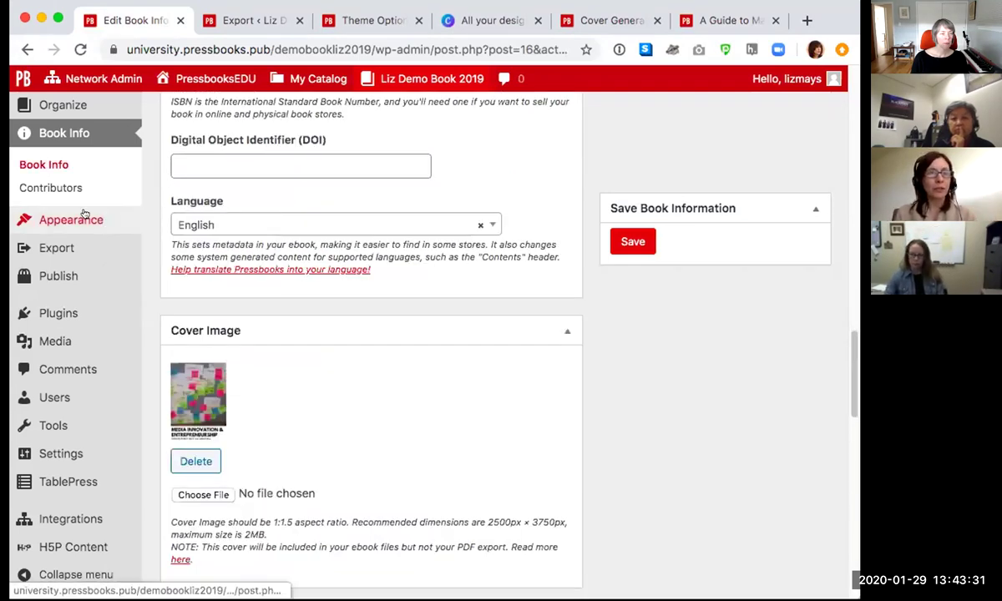
# Step: Go to the Organize page of Liz Demo Book 2019 and open the Appearance & Export chapter for editing
pyautogui.moveTo(318, 78)
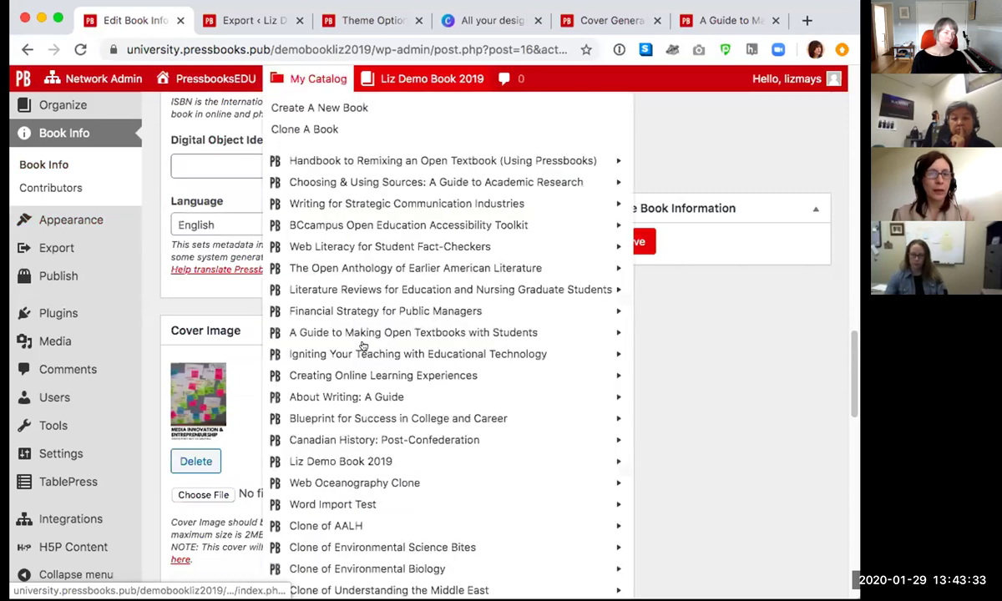
pyautogui.click(347, 461)
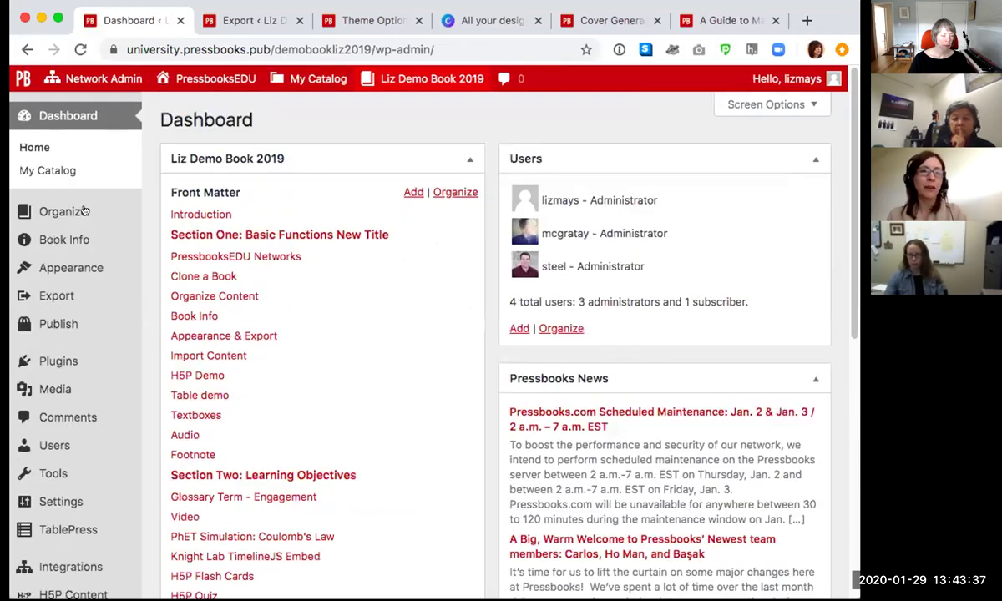
pyautogui.click(84, 211)
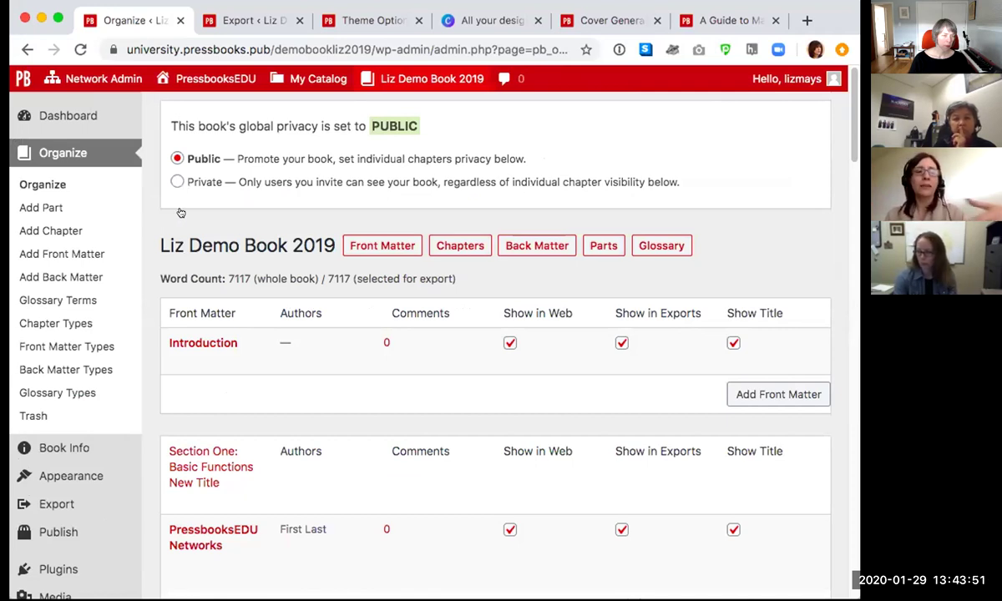
pyautogui.scroll(-3, 421, 443)
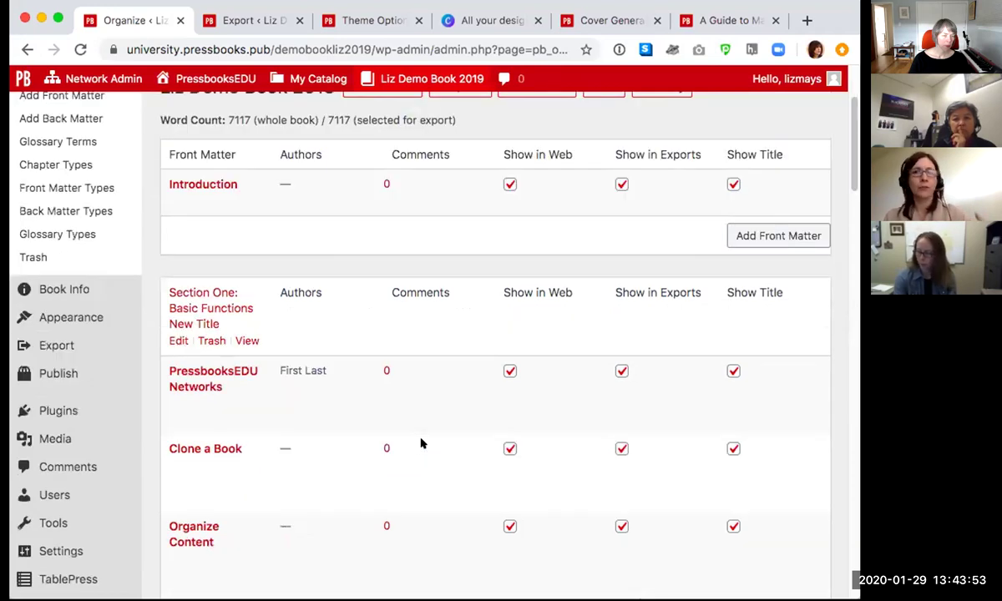
pyautogui.scroll(-3, 421, 443)
pyautogui.scroll(-4, 421, 443)
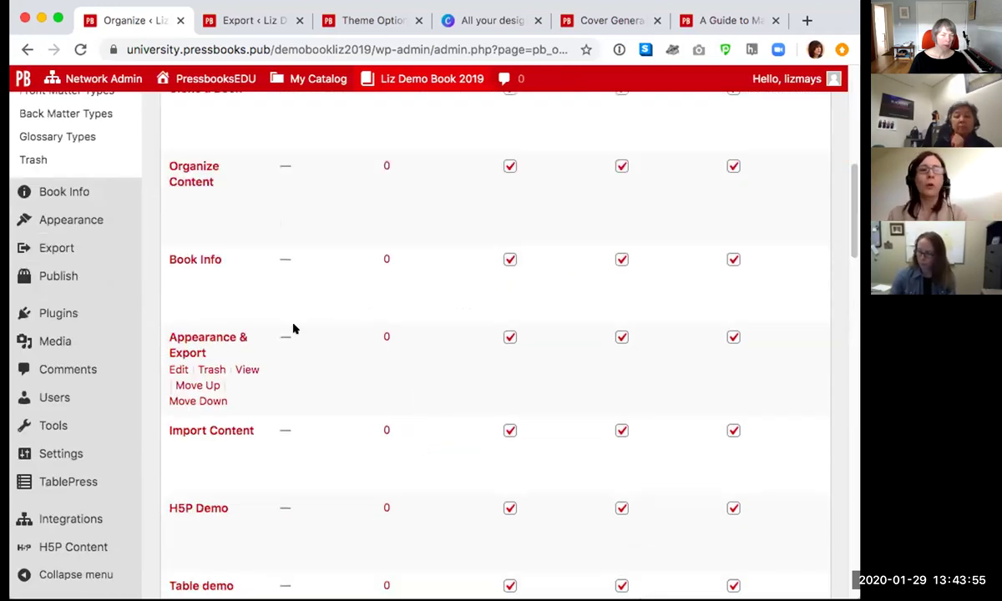
pyautogui.click(179, 371)
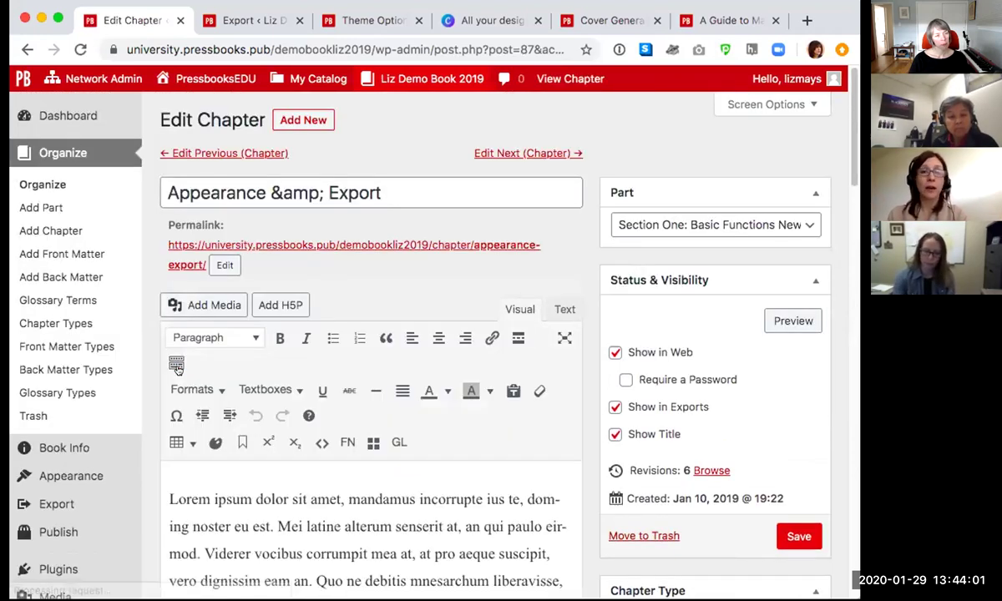
# Step: Select Second Faculty as the chapter author in the Appearance & Export chapter's metadata
pyautogui.scroll(-5, 177, 368)
pyautogui.scroll(-3, 177, 368)
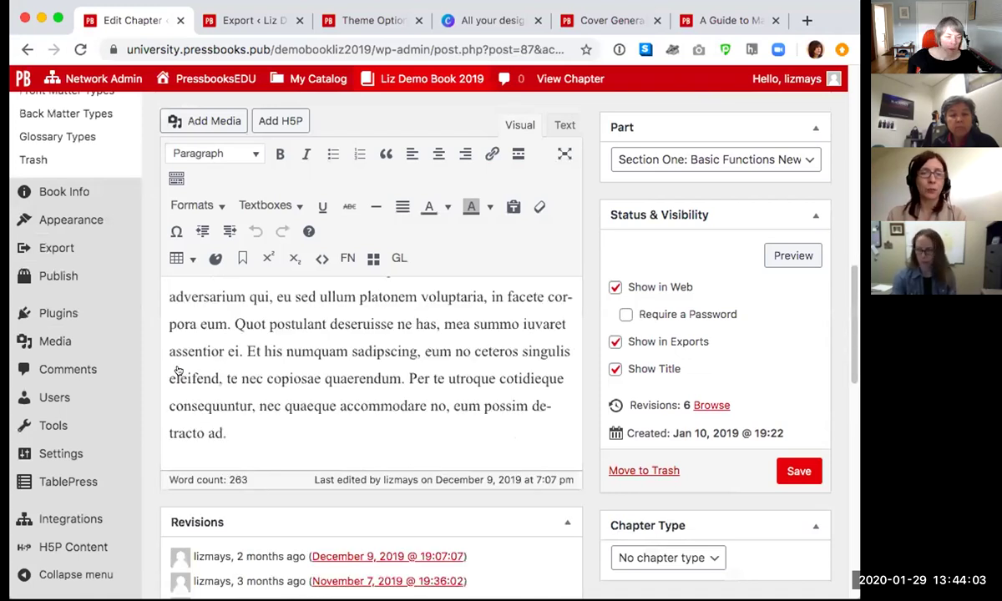
pyautogui.scroll(-5, 177, 368)
pyautogui.scroll(-3, 177, 369)
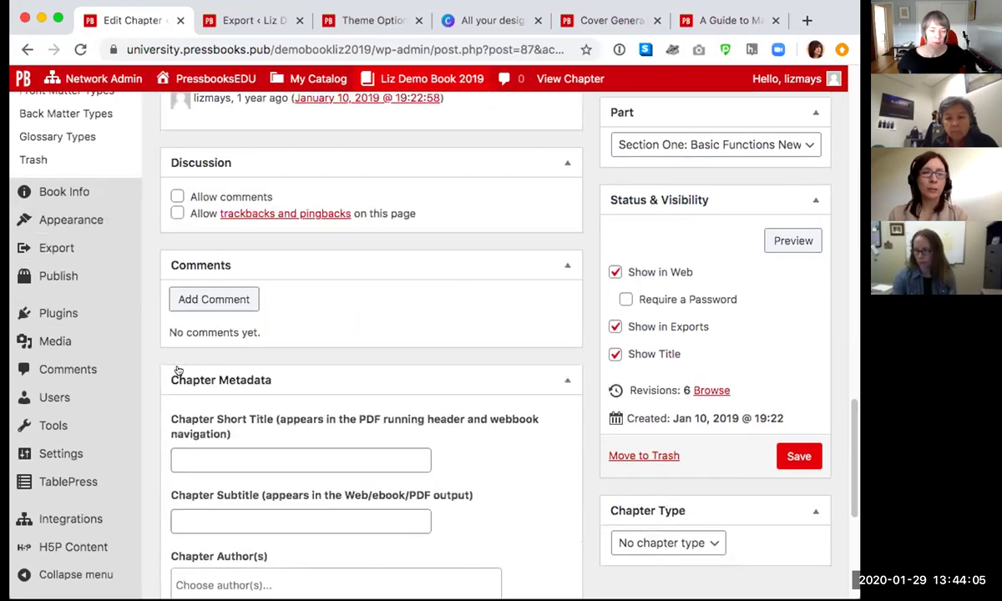
pyautogui.scroll(-1, 177, 368)
pyautogui.scroll(-2, 177, 368)
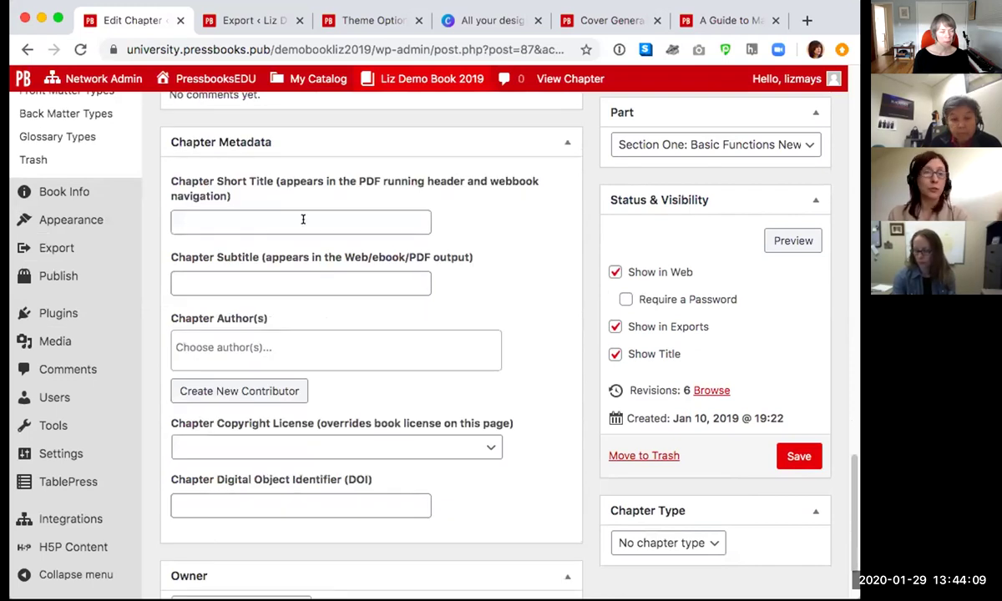
pyautogui.click(291, 348)
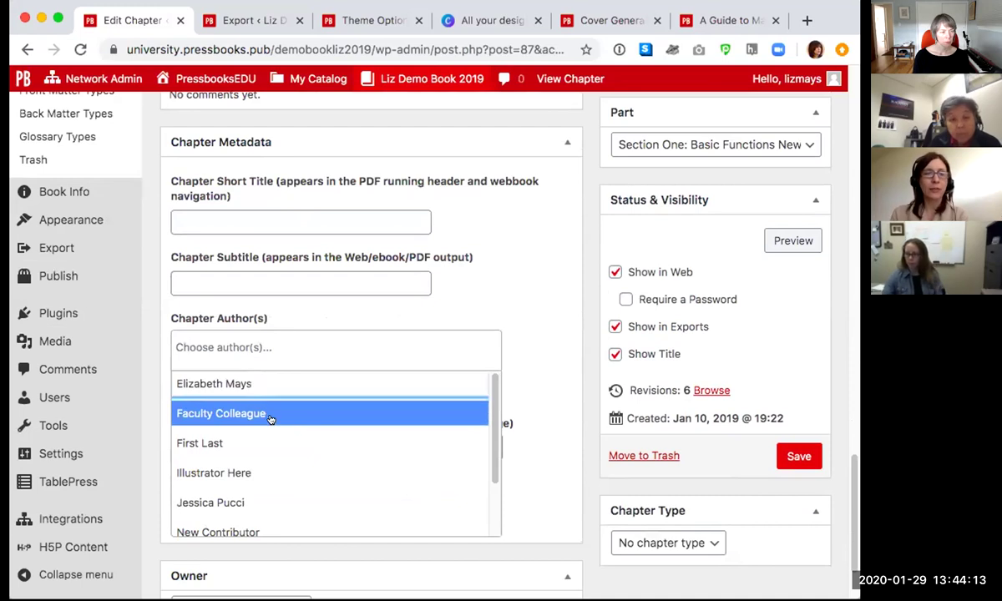
pyautogui.scroll(-2, 271, 419)
pyautogui.click(252, 526)
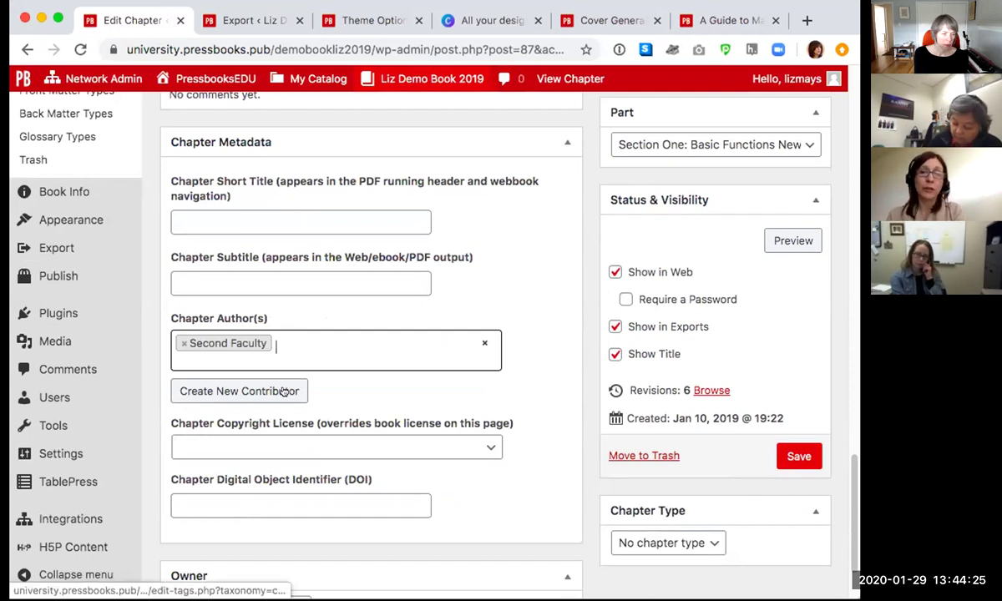
# Step: Set the chapter copyright license to CC BY-NC-ND (Attribution NonCommercial NoDerivatives) and save the chapter
pyautogui.scroll(-2, 284, 391)
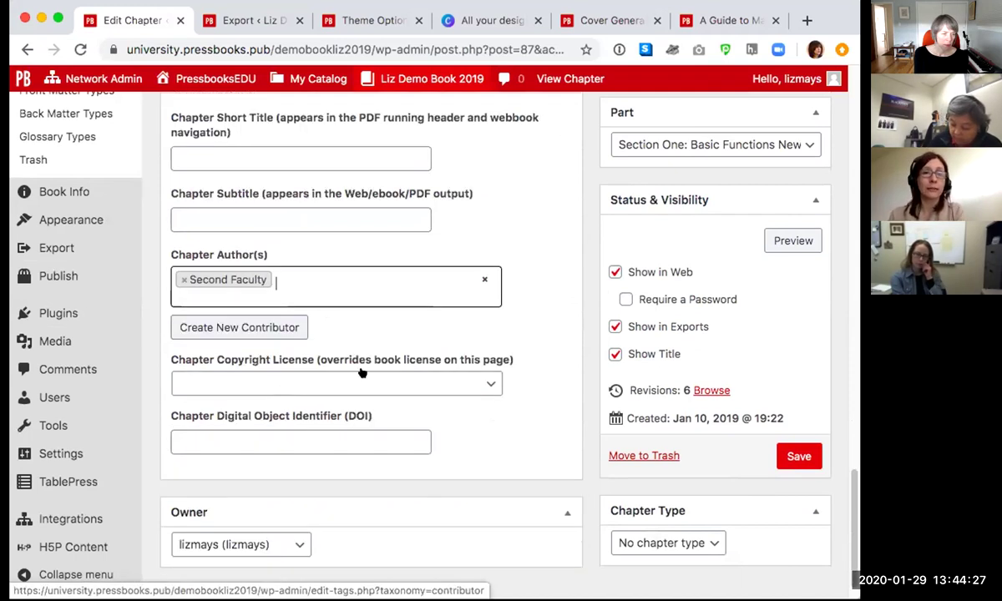
pyautogui.click(388, 382)
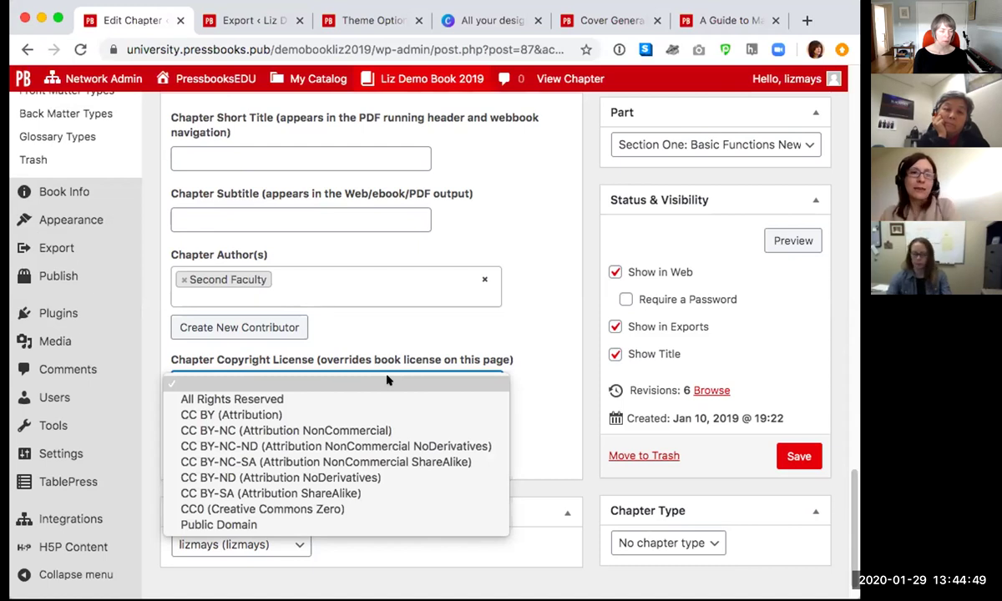
pyautogui.click(388, 448)
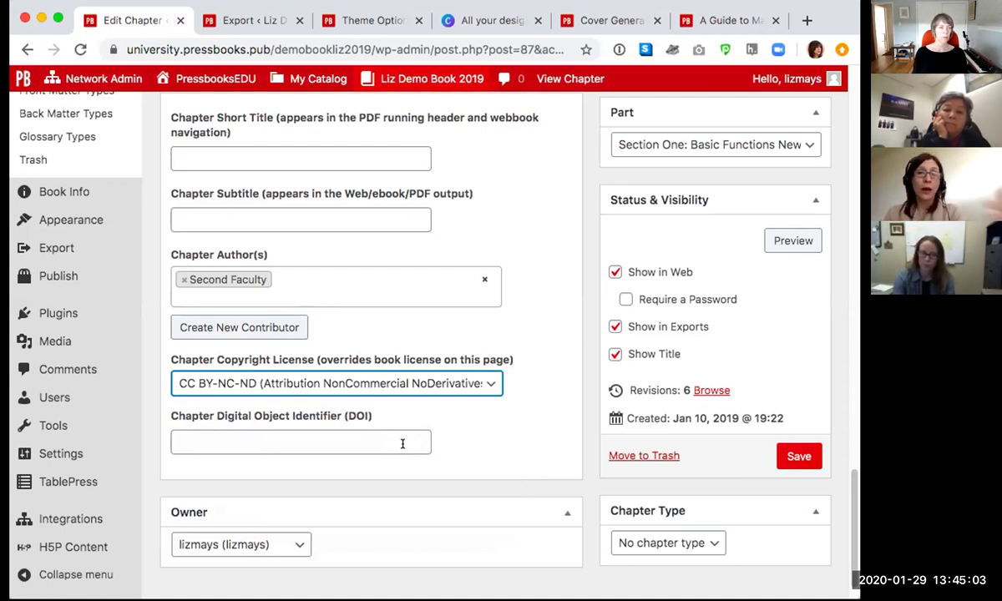
pyautogui.click(798, 456)
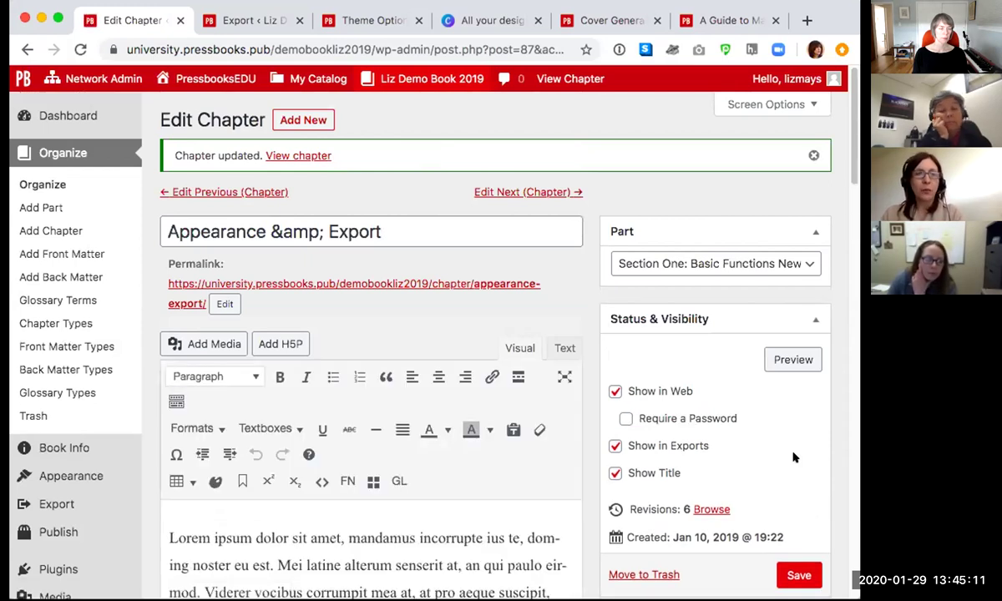
# Step: Go to the demo book's Export page and deselect the EPUB and MOBI formats
pyautogui.click(83, 502)
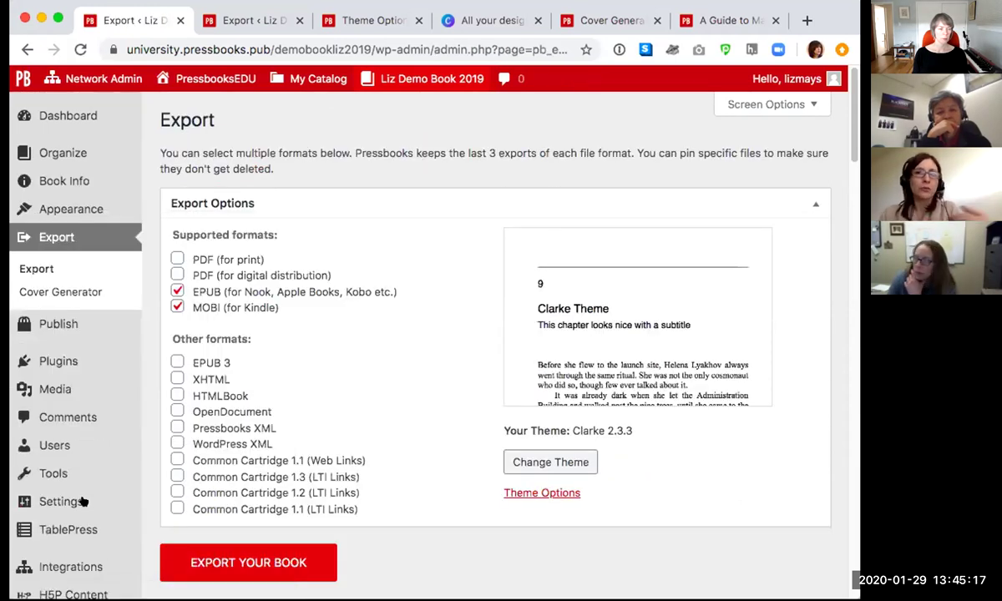
pyautogui.click(176, 291)
pyautogui.click(176, 307)
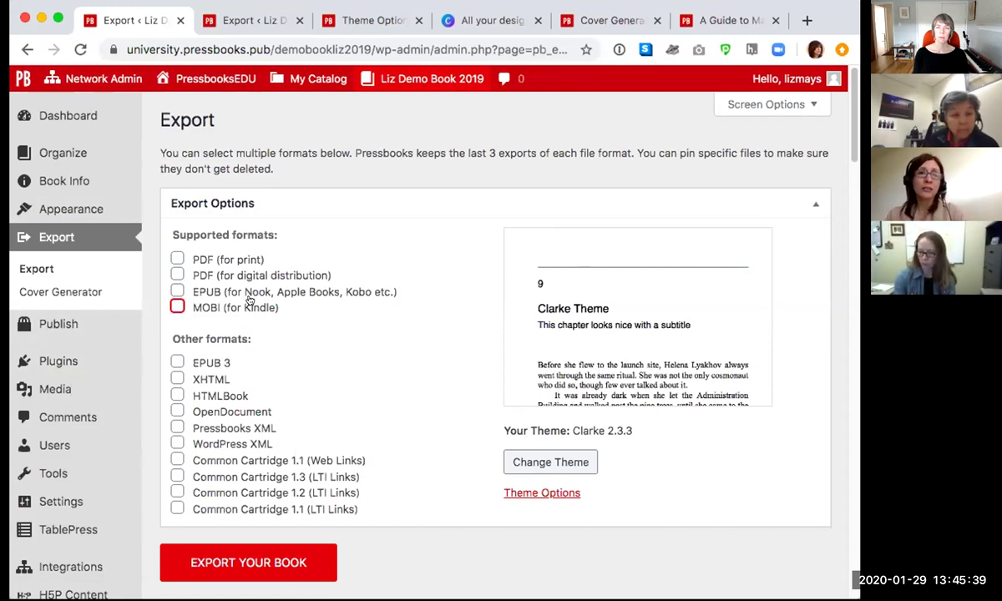
# Step: Check the download formats offered on the home page of A Guide to Making Open Textbooks with Students
pyautogui.click(720, 20)
pyautogui.scroll(-5, 712, 138)
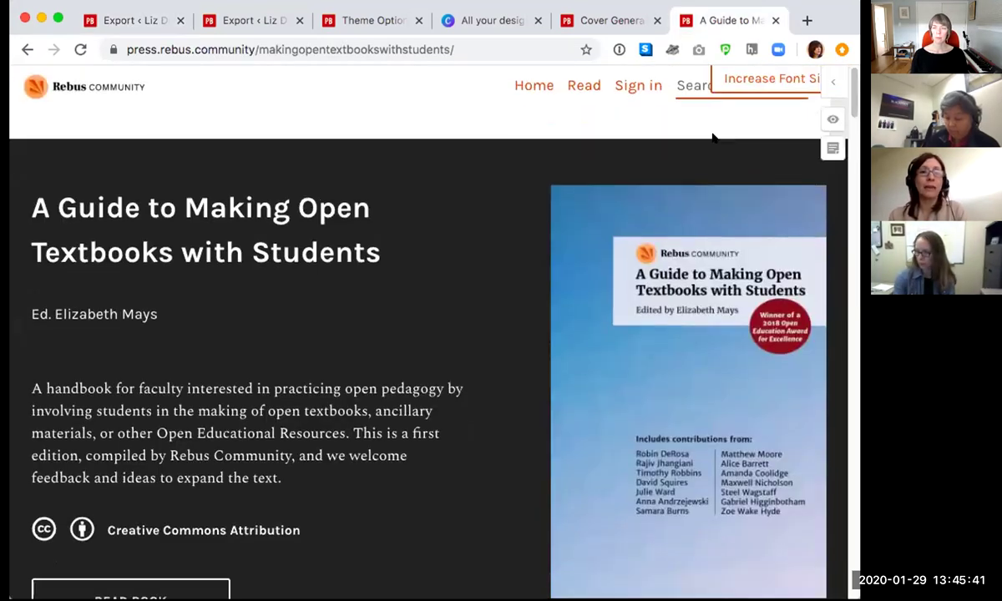
pyautogui.click(820, 348)
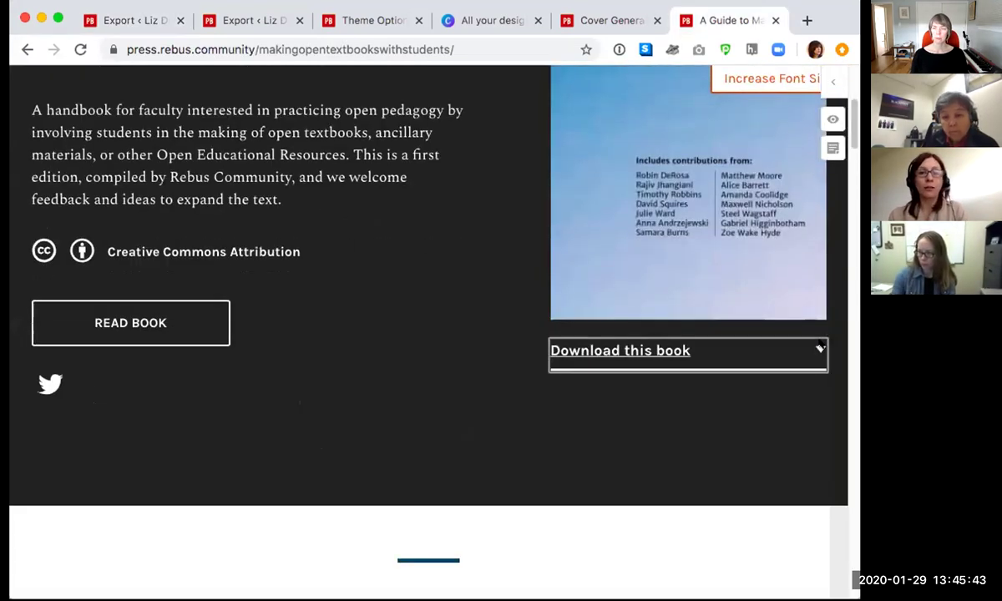
pyautogui.scroll(-3, 820, 342)
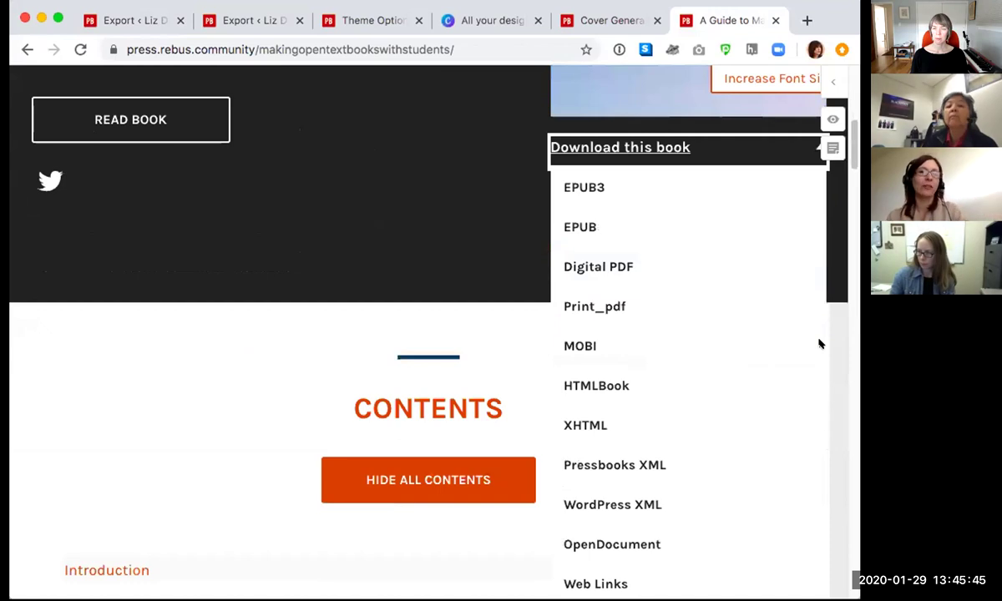
pyautogui.scroll(-1, 820, 344)
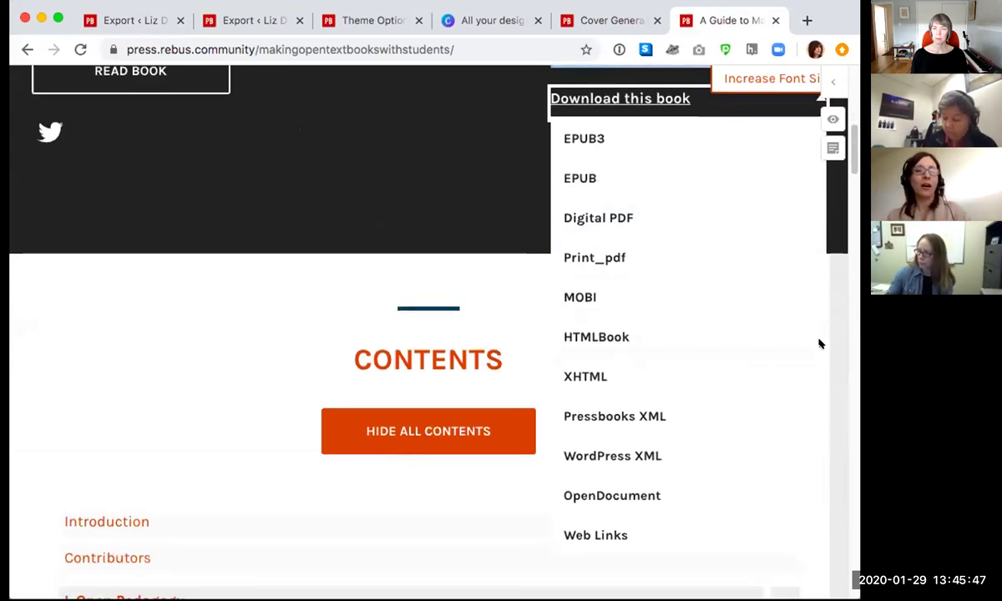
# Step: Return to the demo book's export options and select Common Cartridge 1.3 (LTI Links), leaving Common Cartridge 1.1 (Web Links) unselected
pyautogui.click(120, 21)
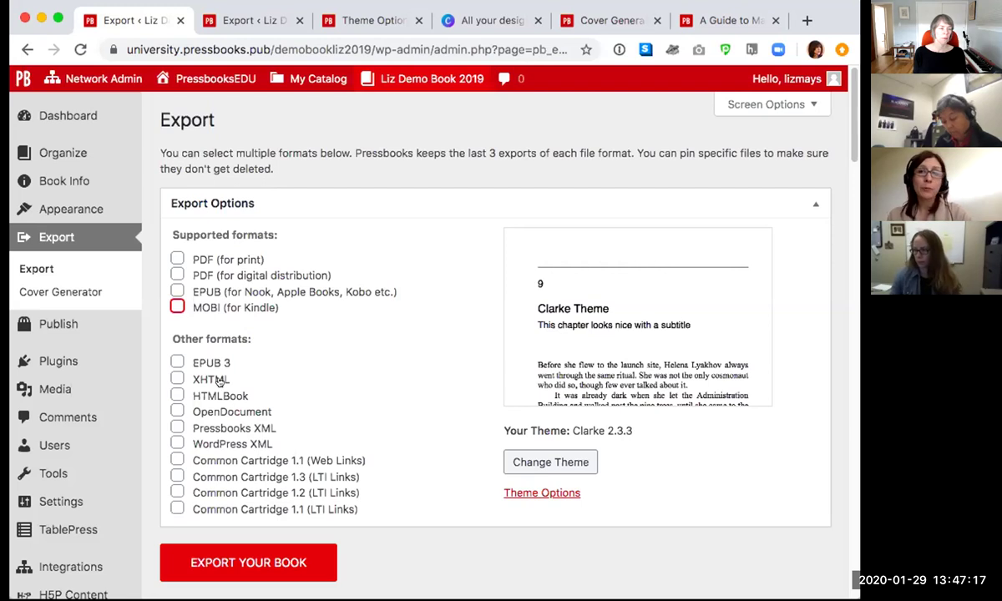
pyautogui.scroll(-2, 217, 377)
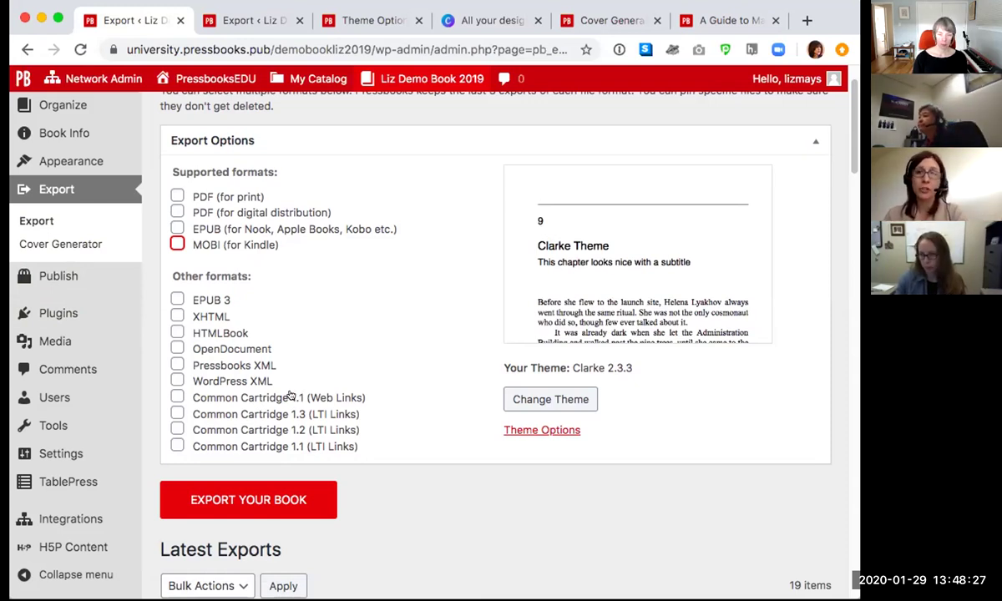
pyautogui.click(172, 394)
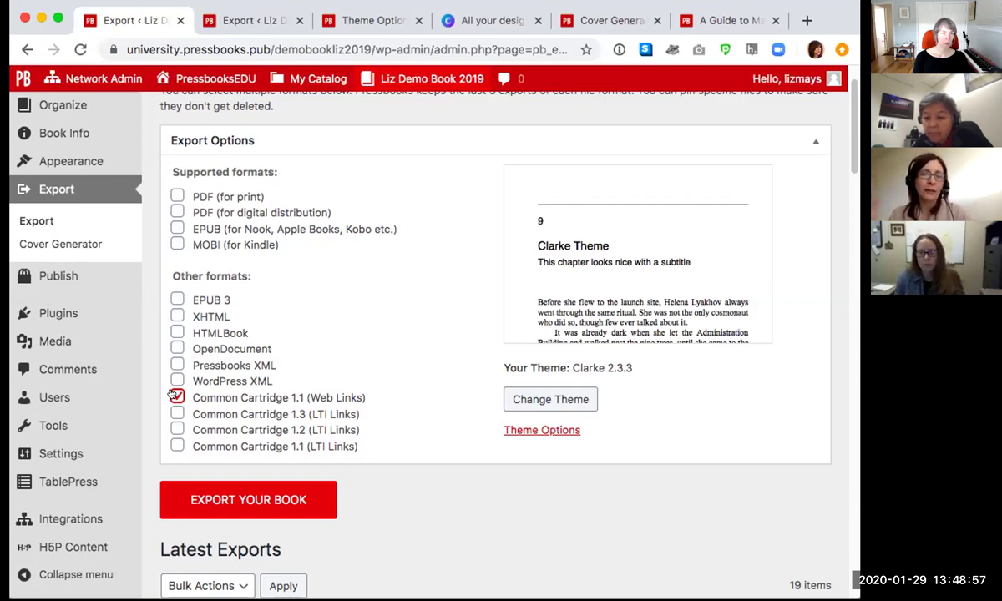
pyautogui.click(174, 396)
pyautogui.click(173, 412)
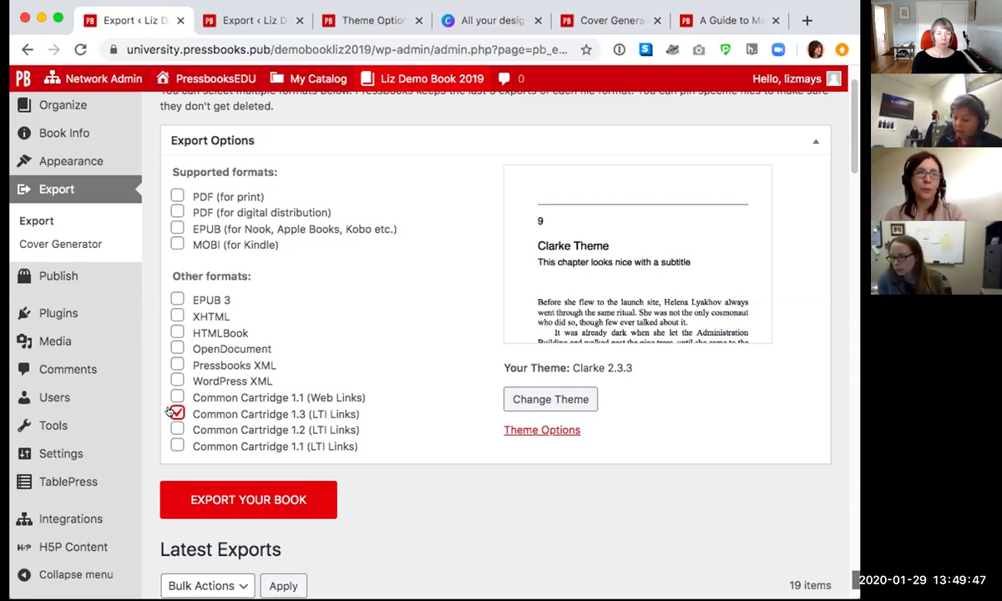
# Step: Open the Cover Generator and examine its title, spine title, subtitle, author and spine author fields
pyautogui.click(64, 244)
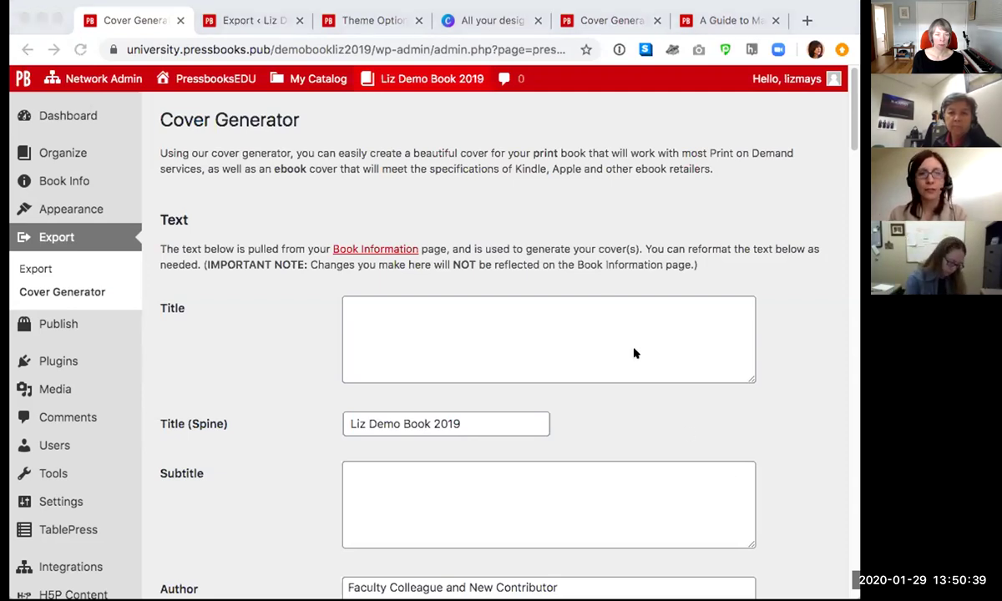
pyautogui.click(621, 326)
pyautogui.scroll(-2, 623, 327)
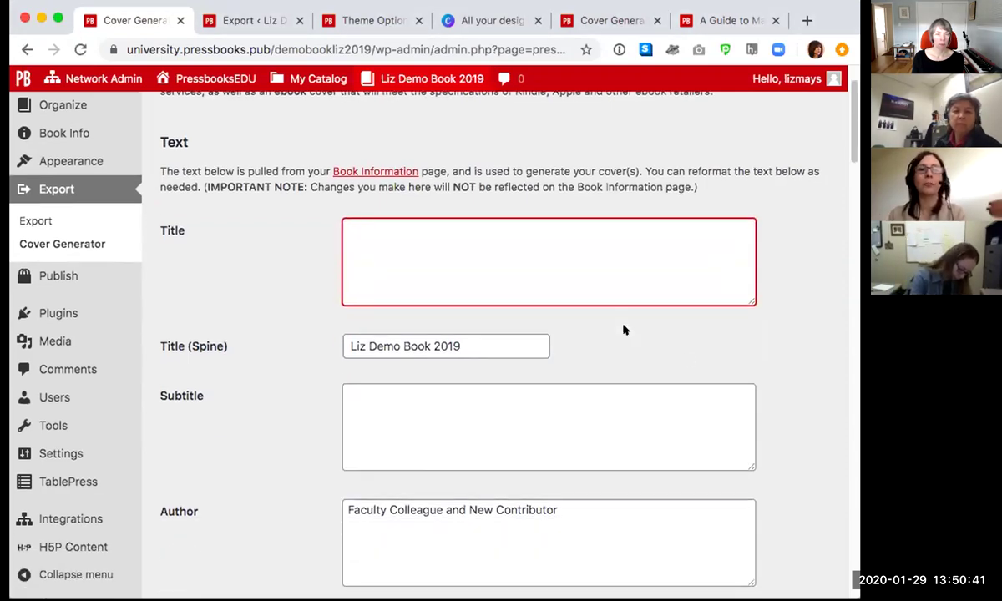
pyautogui.scroll(-2, 623, 329)
pyautogui.click(516, 265)
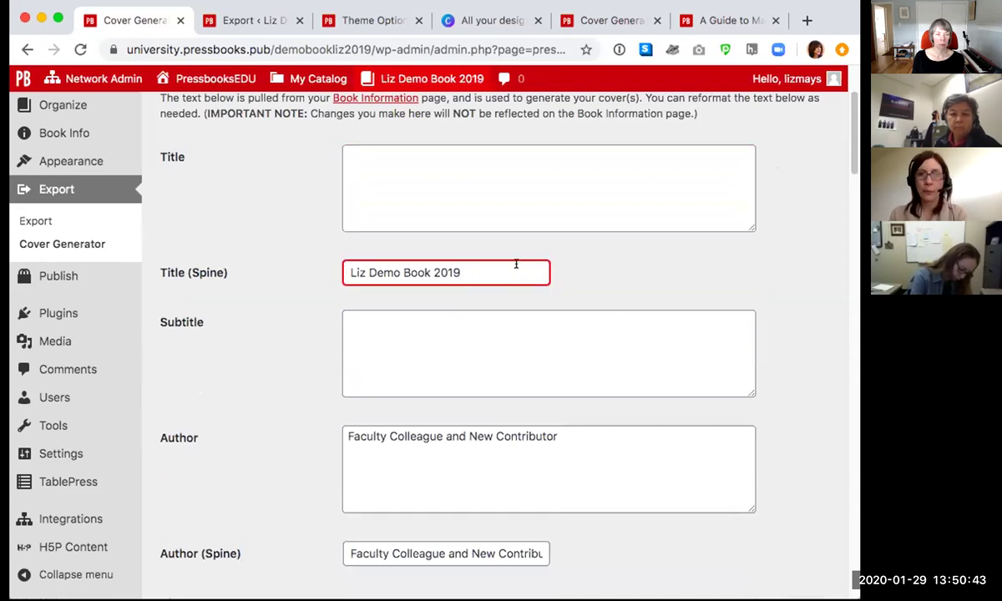
pyautogui.scroll(-4, 517, 351)
pyautogui.click(515, 324)
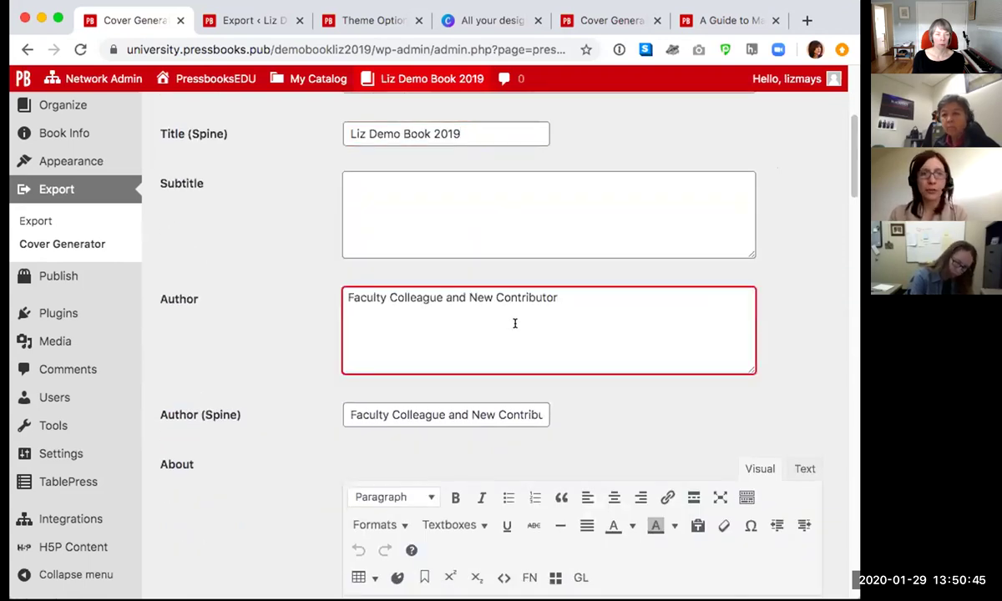
pyautogui.scroll(-2, 515, 324)
pyautogui.click(478, 324)
pyautogui.scroll(-2, 481, 326)
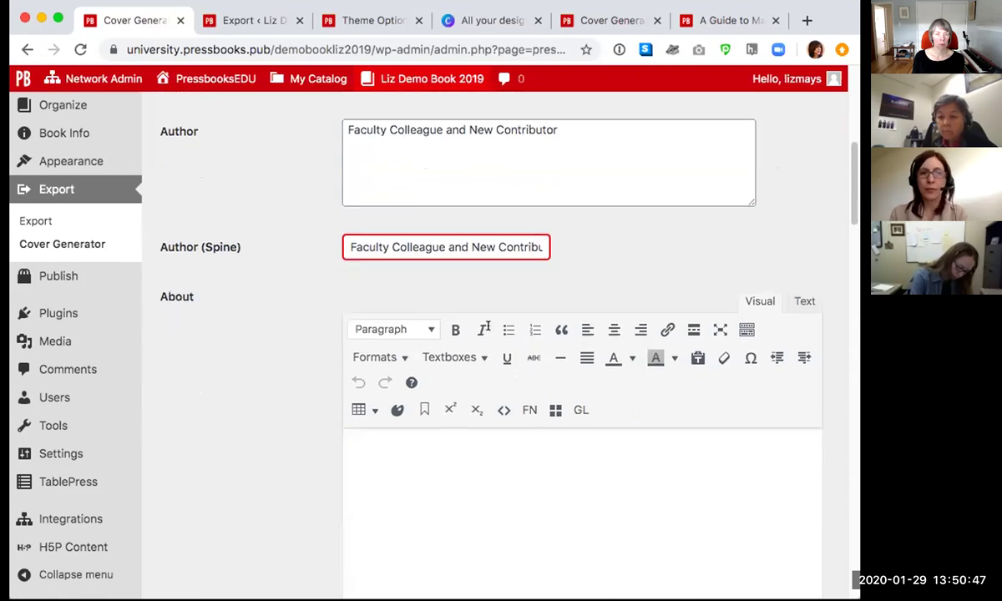
# Step: Examine the Cover Generator's About, ISBN, SKU, design and spine size settings, including the page count
pyautogui.scroll(-2, 467, 392)
pyautogui.click(468, 447)
pyautogui.scroll(-1, 468, 448)
pyautogui.scroll(-1, 466, 448)
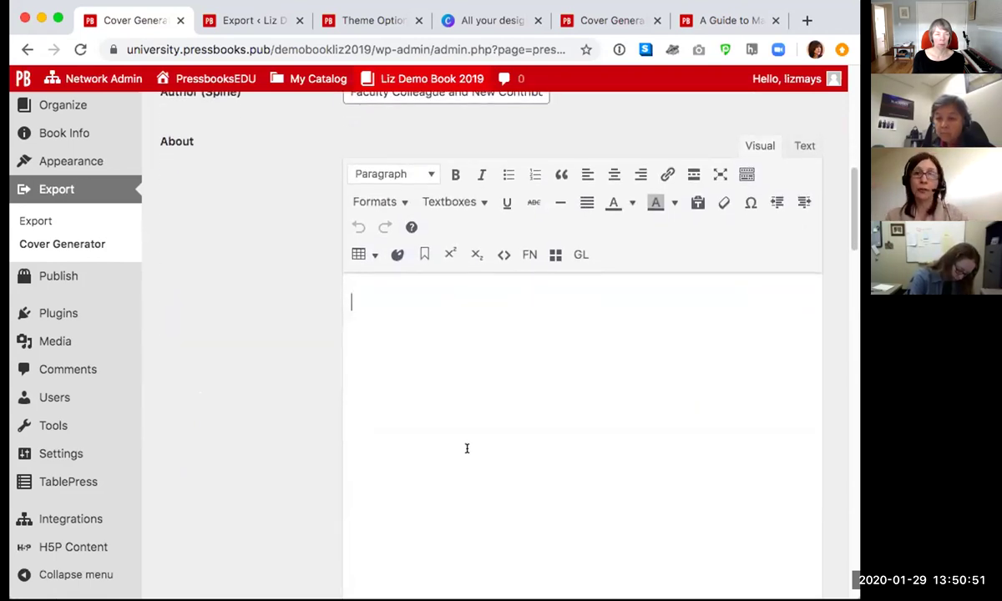
pyautogui.scroll(-10, 467, 449)
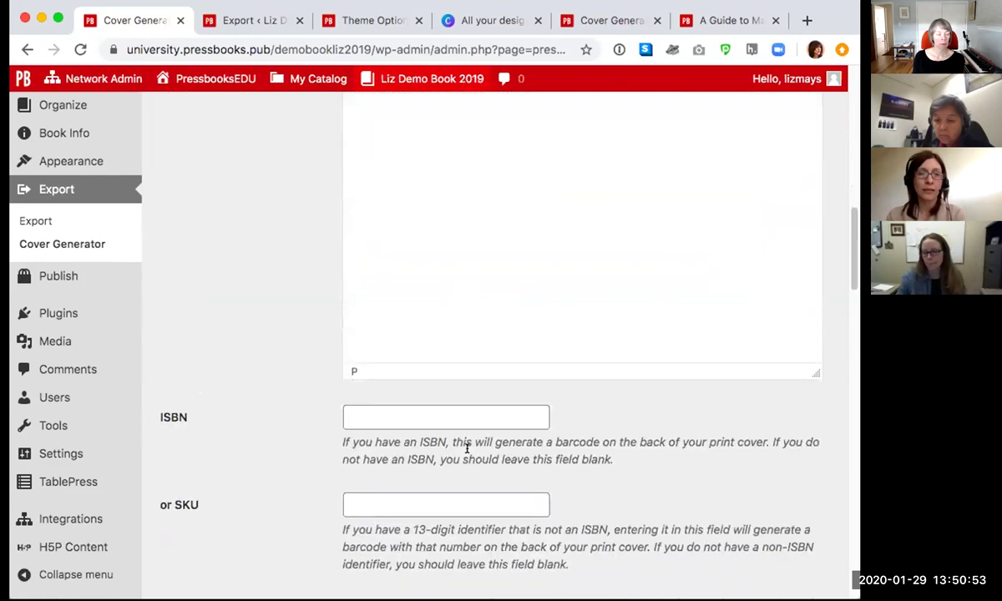
pyautogui.click(440, 255)
pyautogui.scroll(-10, 451, 259)
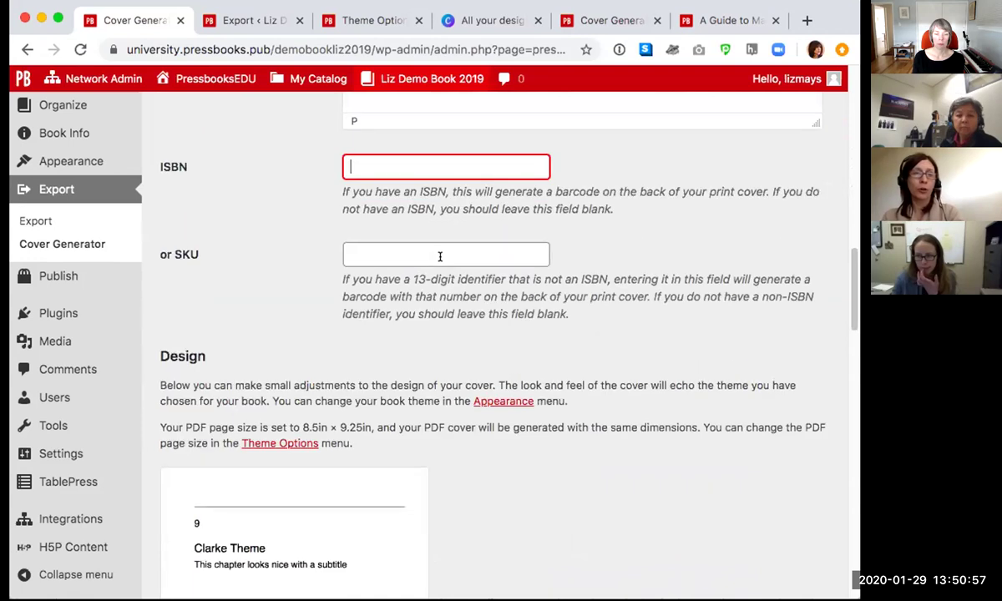
pyautogui.scroll(-10, 476, 455)
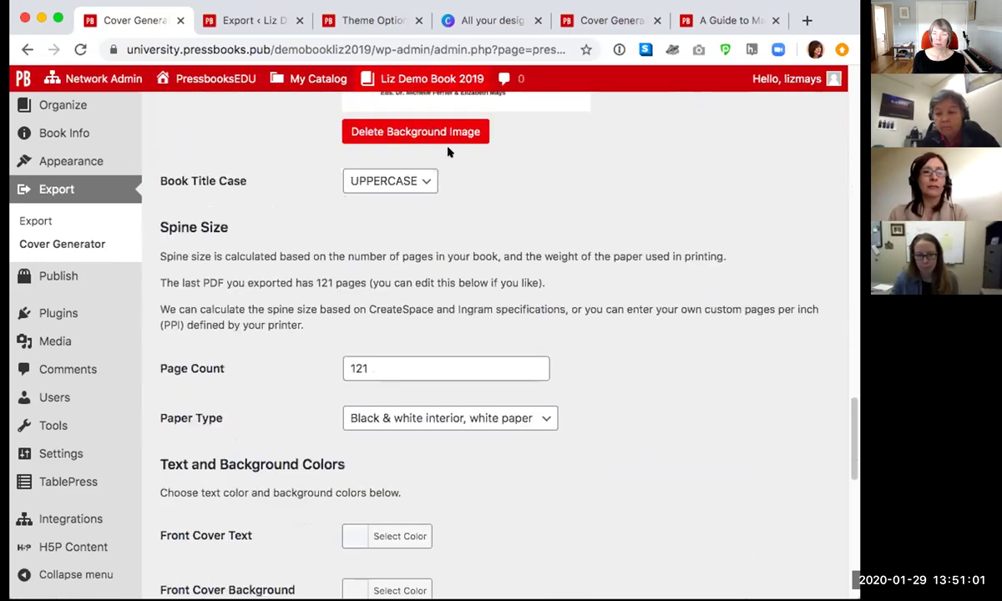
pyautogui.click(425, 364)
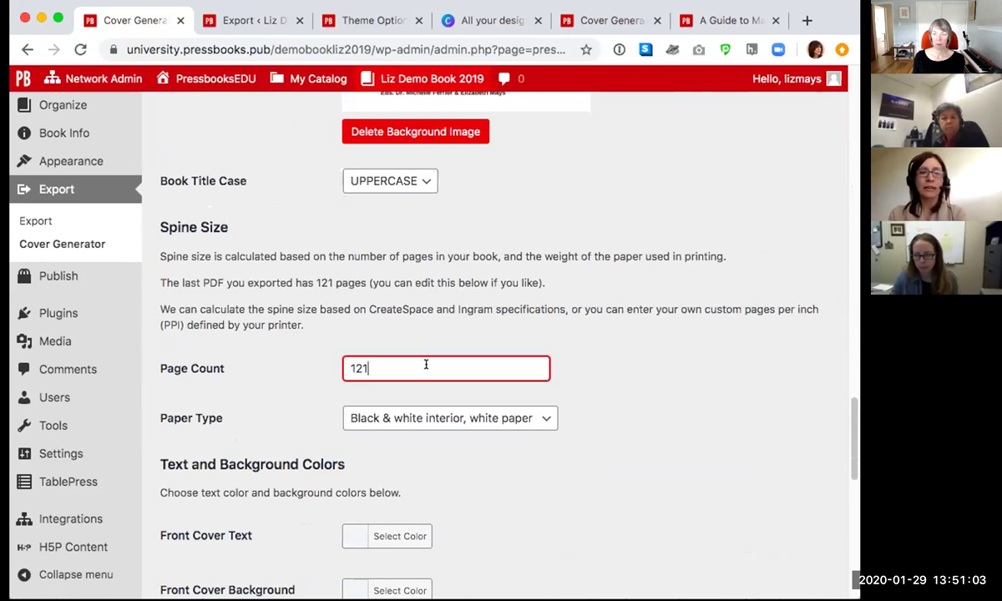
pyautogui.scroll(-5, 425, 364)
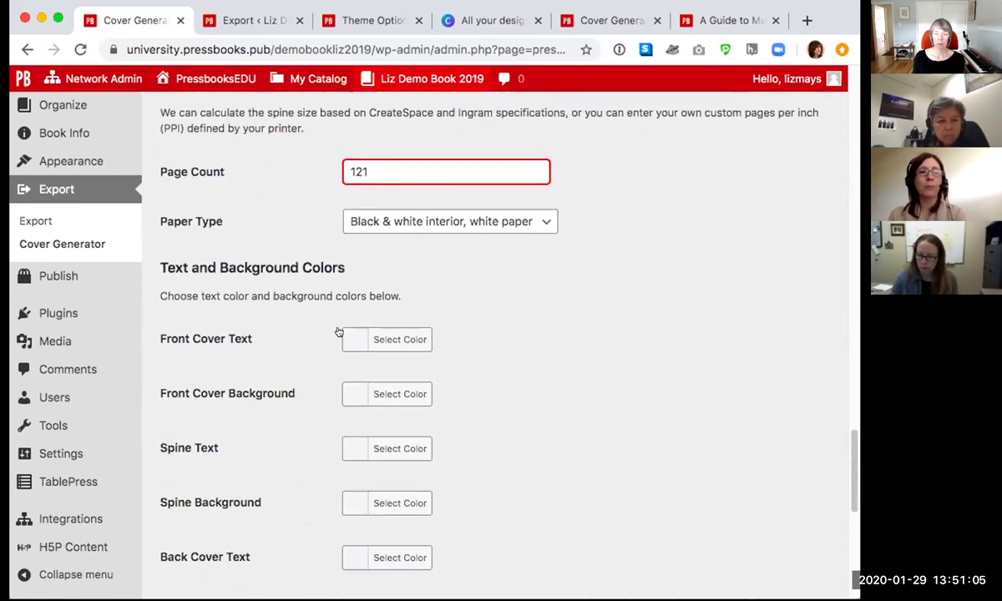
# Step: Set both the front cover background and the back cover background to red, #dd3333
pyautogui.click(351, 396)
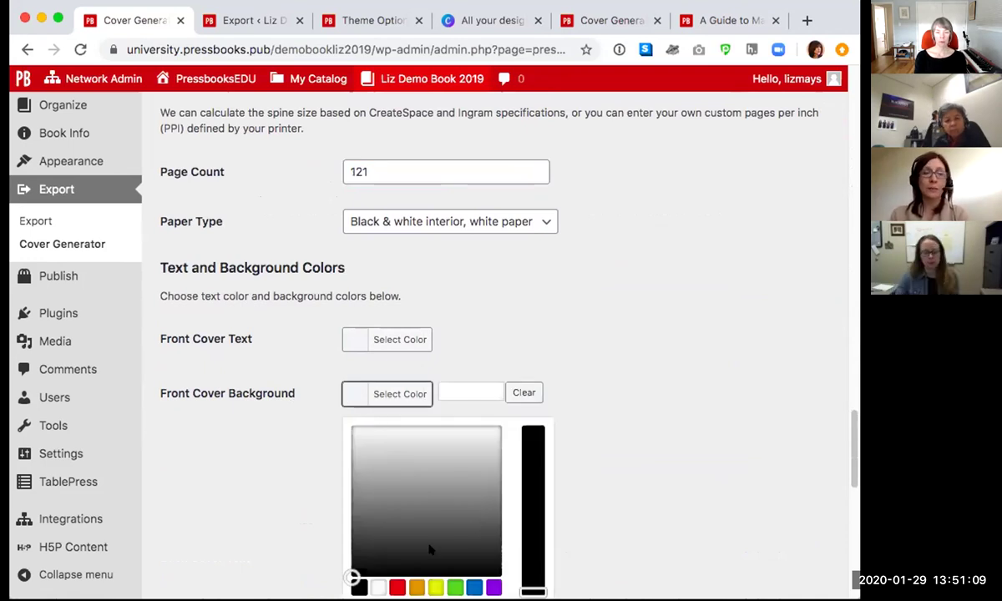
pyautogui.click(397, 588)
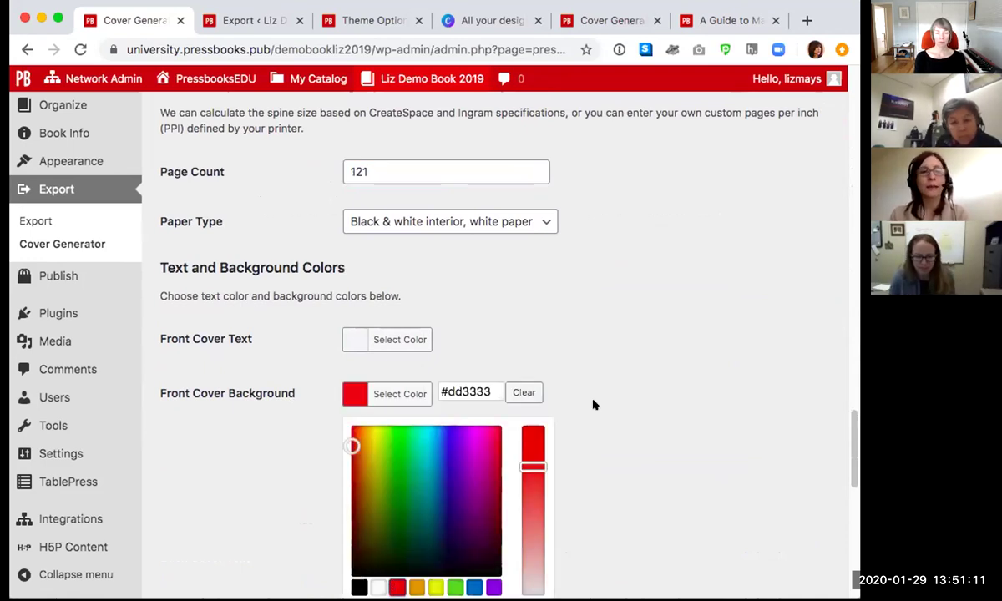
pyautogui.scroll(-5, 593, 405)
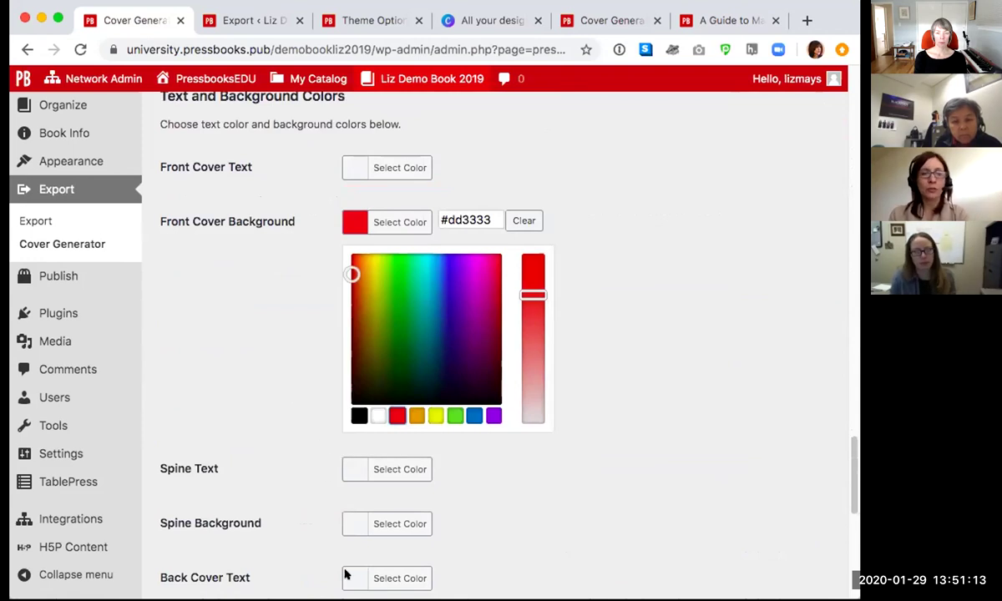
pyautogui.scroll(-3, 334, 558)
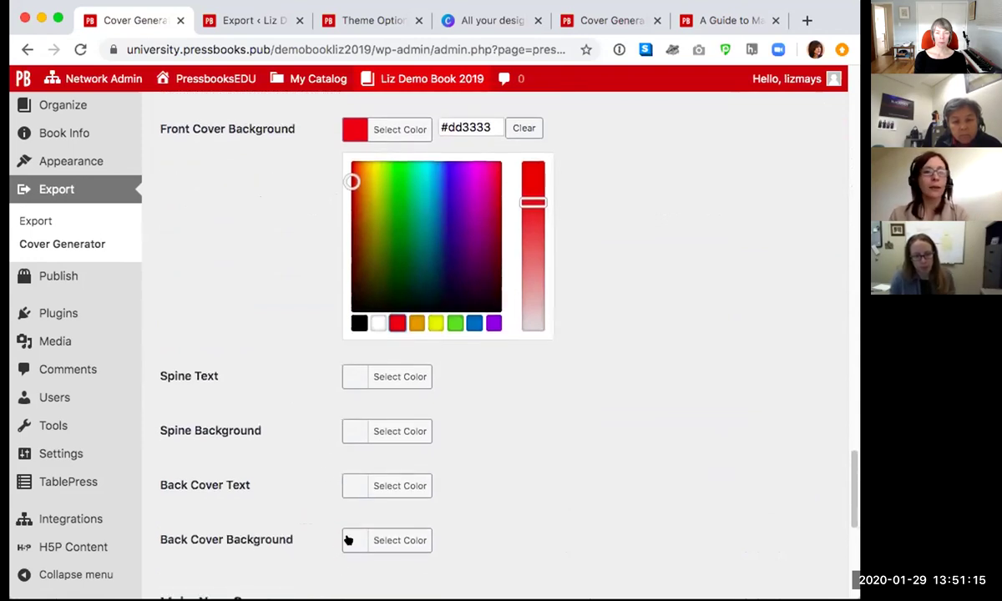
pyautogui.click(351, 539)
pyautogui.click(398, 541)
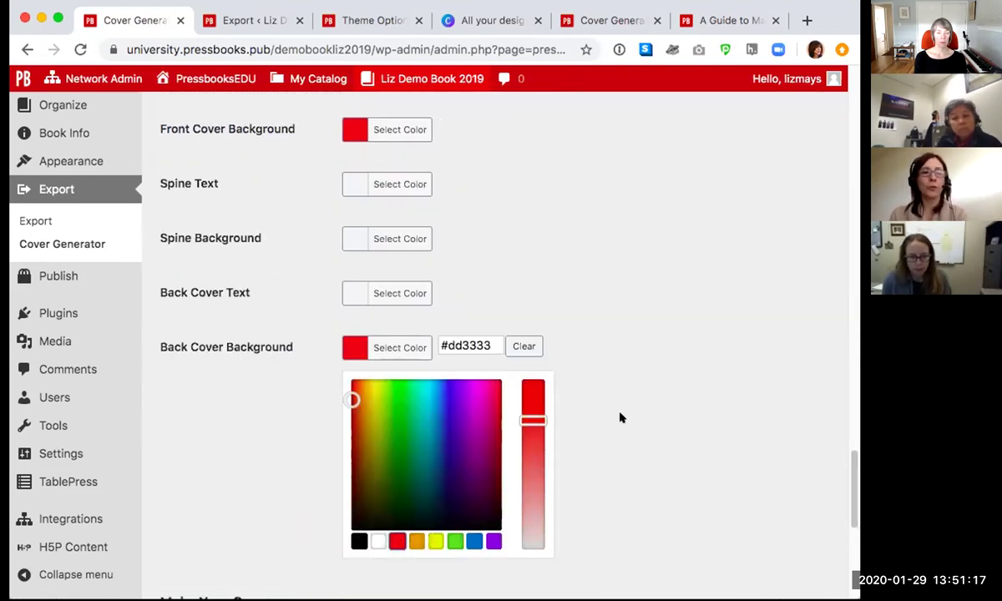
# Step: Set the spine background to red #dd3333 and select its hex code
pyautogui.scroll(1, 584, 392)
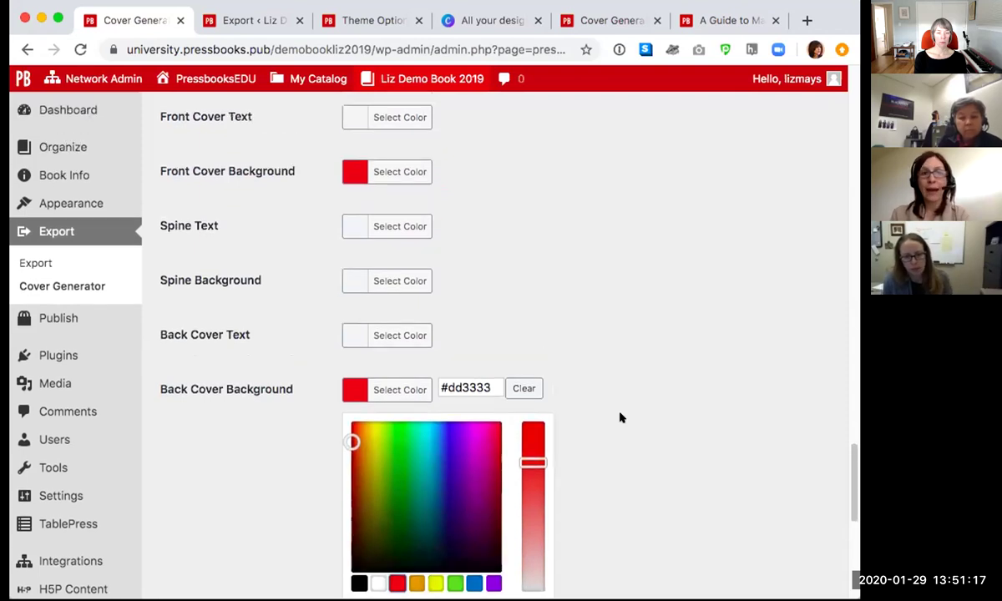
pyautogui.click(355, 280)
pyautogui.click(394, 474)
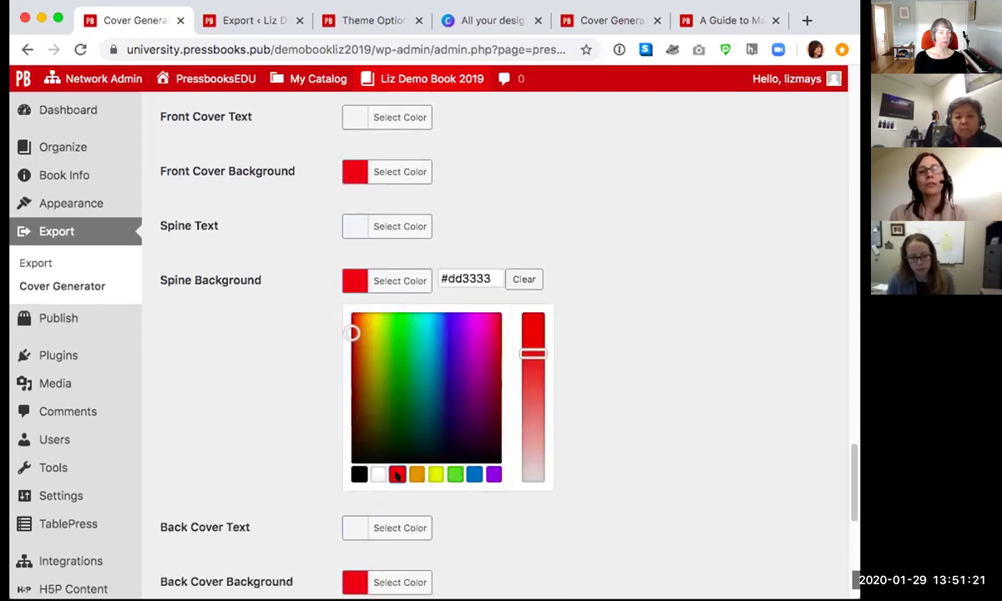
pyautogui.moveTo(492, 278); pyautogui.dragTo(438, 275)
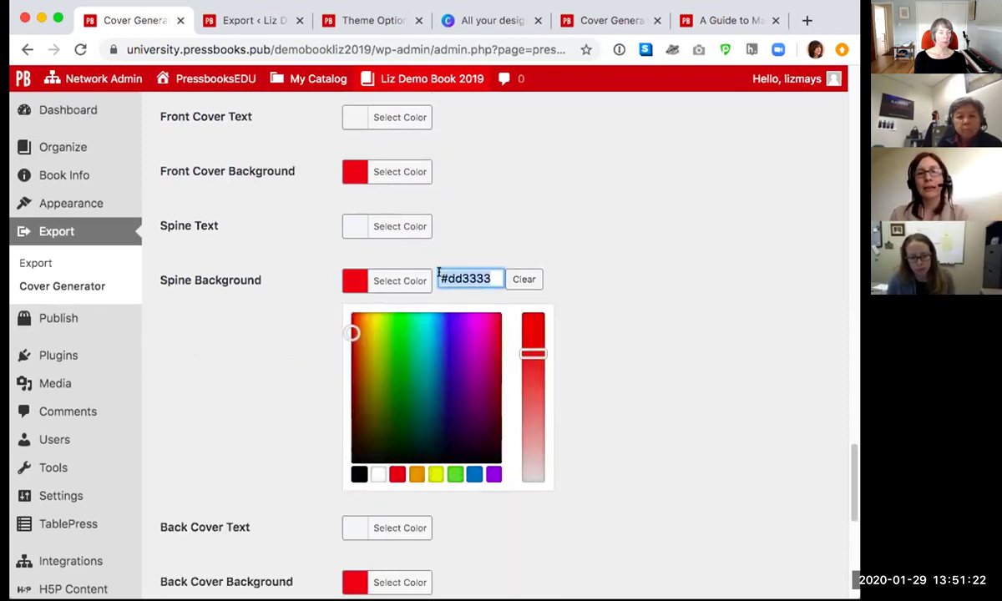
# Step: Choose black for the spine text and check the options for making and downloading covers
pyautogui.click(348, 224)
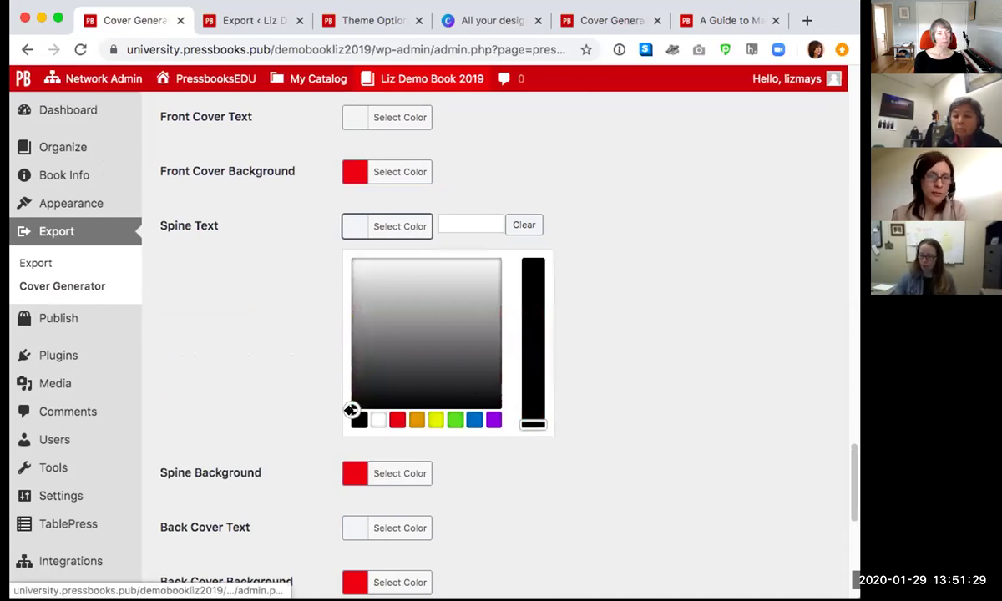
pyautogui.click(354, 414)
pyautogui.click(638, 351)
pyautogui.scroll(-3, 636, 354)
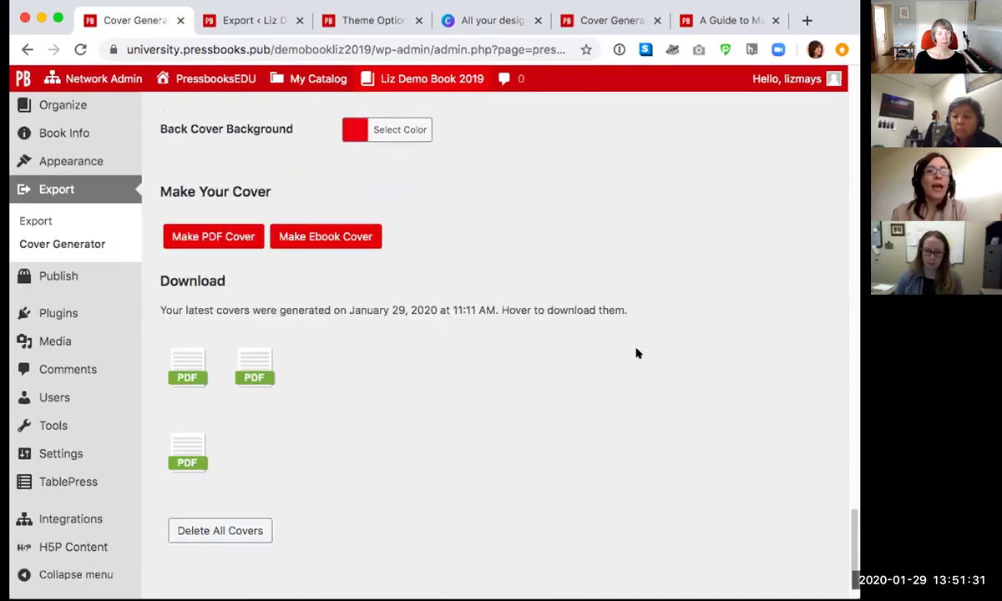
pyautogui.scroll(-1, 636, 354)
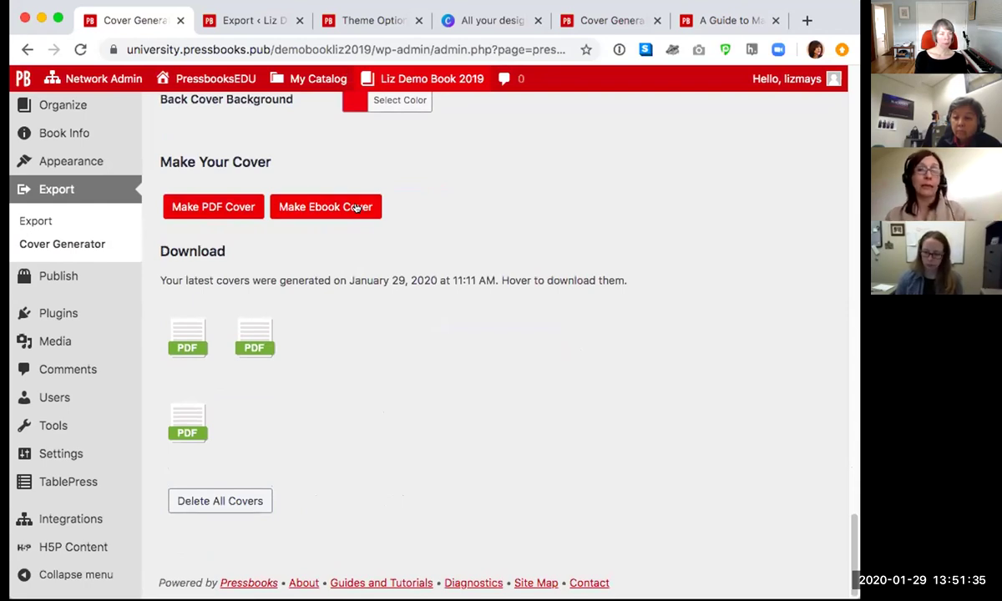
# Step: Delete the front cover background image in the Cover Generator
pyautogui.scroll(10, 492, 253)
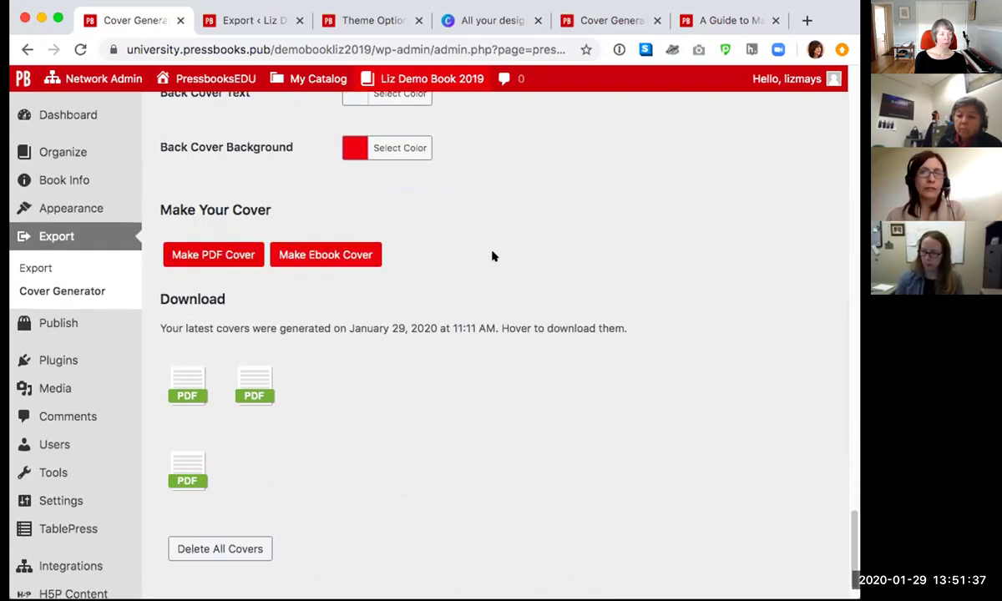
pyautogui.scroll(5, 492, 248)
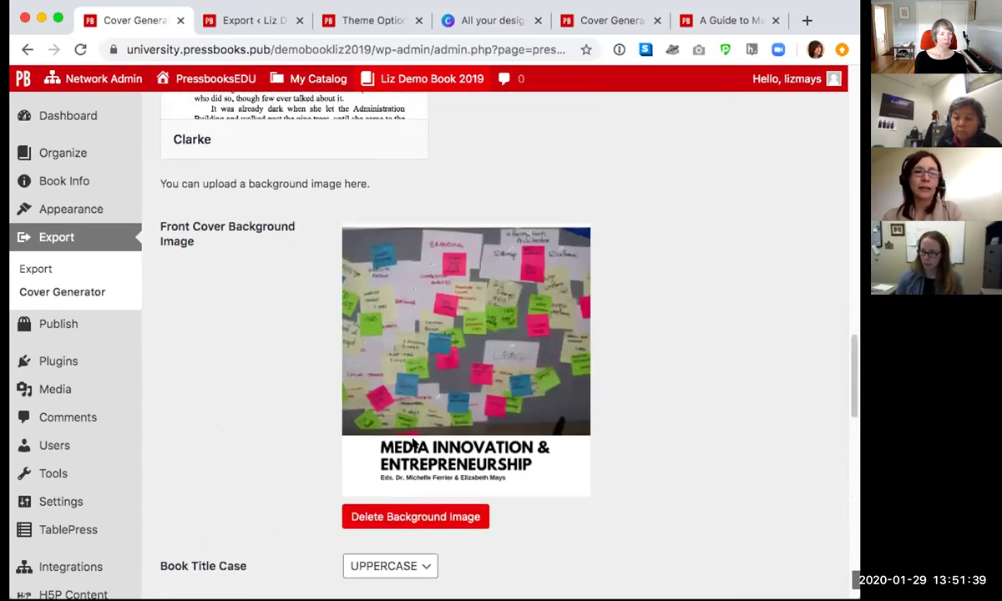
pyautogui.click(413, 510)
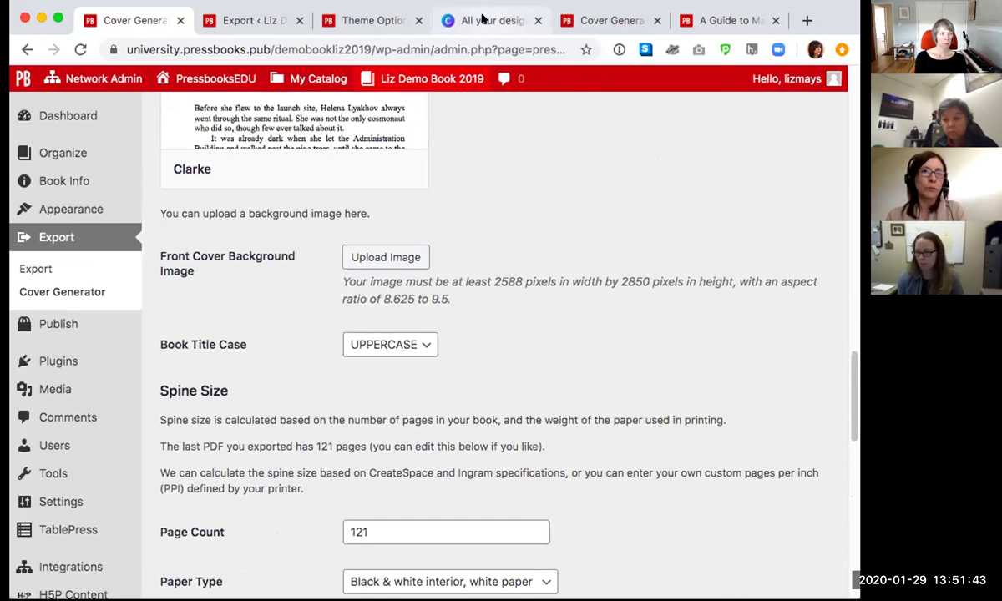
# Step: Switch to Canva and open the Correct-Size book cover design in the new editor
pyautogui.click(481, 18)
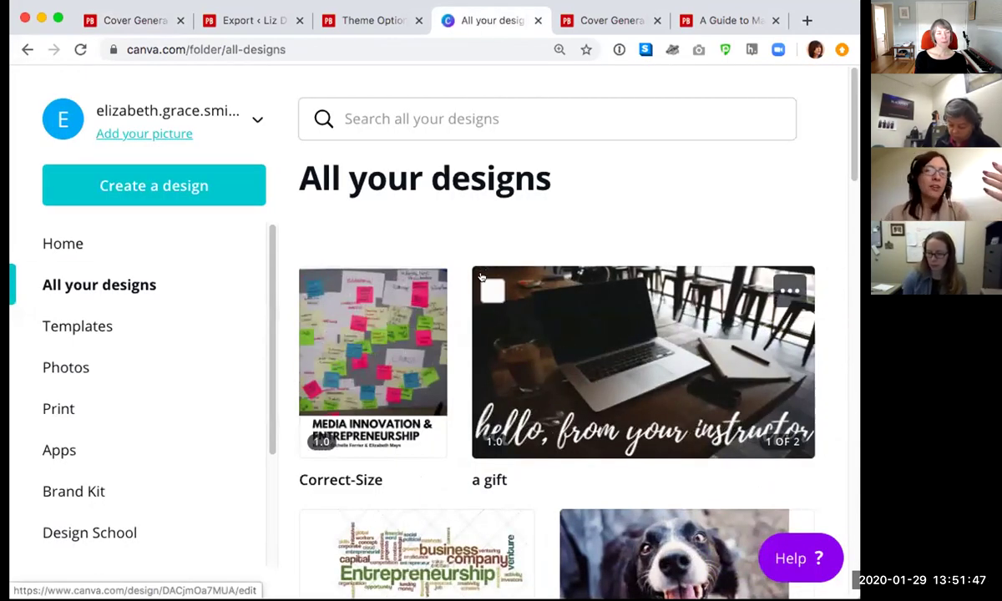
pyautogui.click(368, 307)
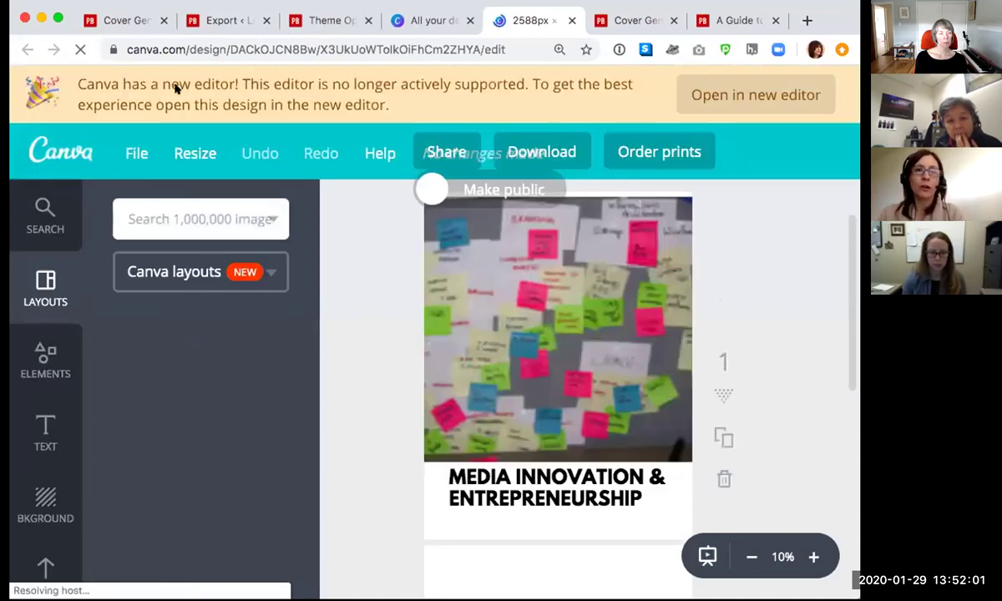
pyautogui.click(779, 96)
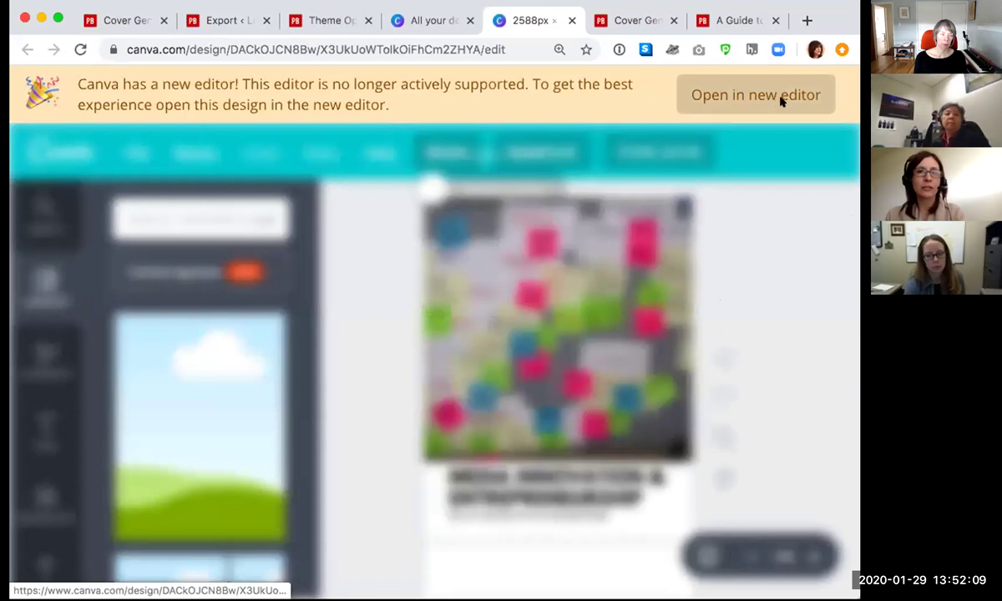
pyautogui.click(779, 98)
pyautogui.click(508, 442)
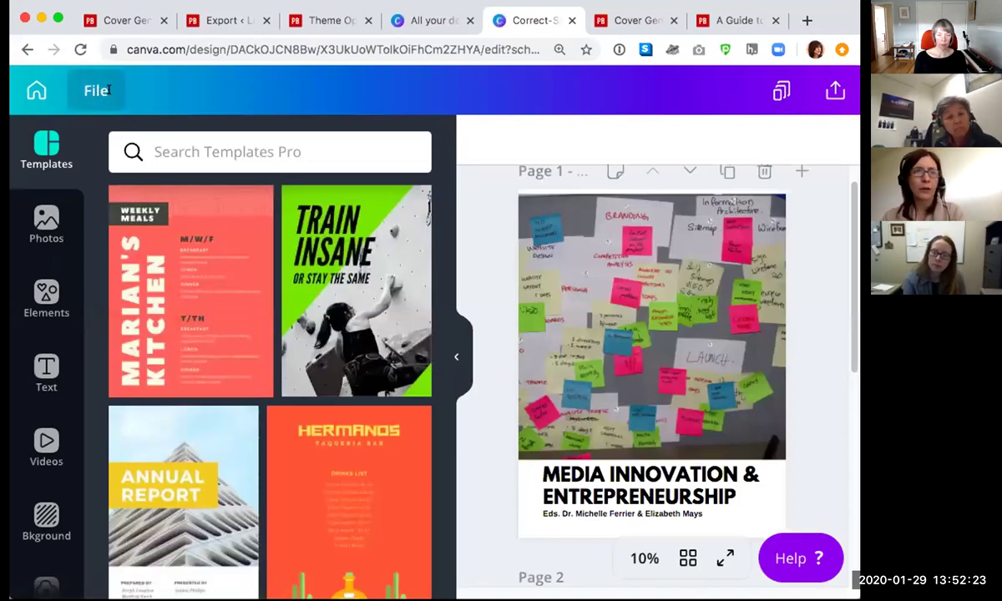
# Step: Create a copy of the cover design resized to 2588 x 2850 px and download it as a PNG
pyautogui.click(104, 90)
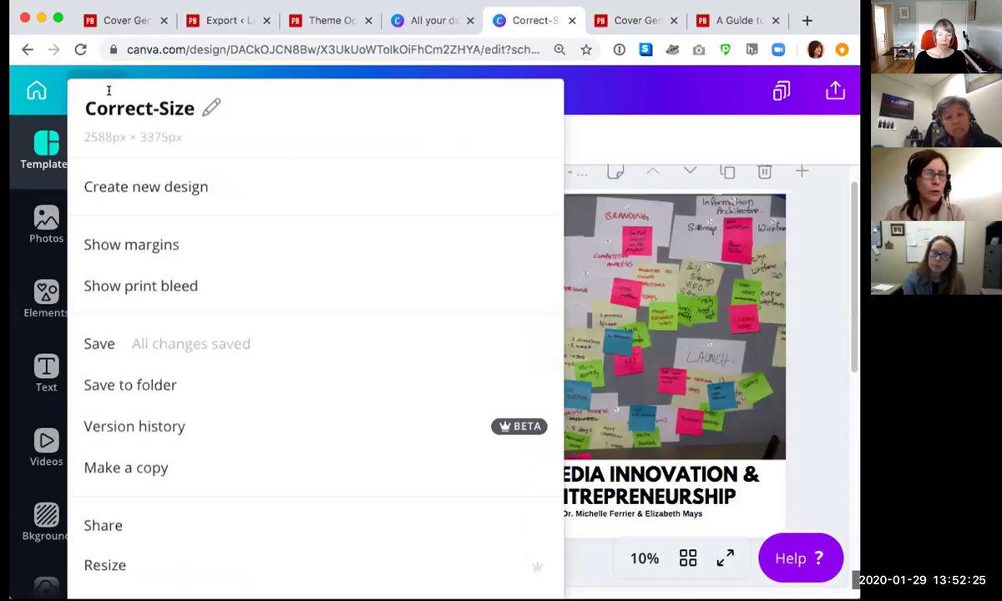
pyautogui.click(125, 557)
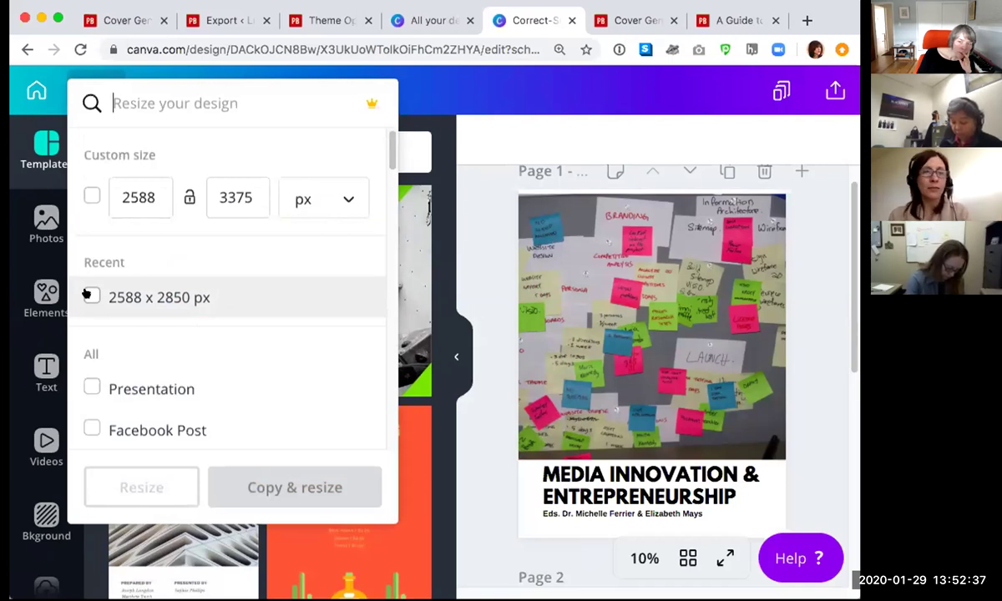
pyautogui.click(89, 295)
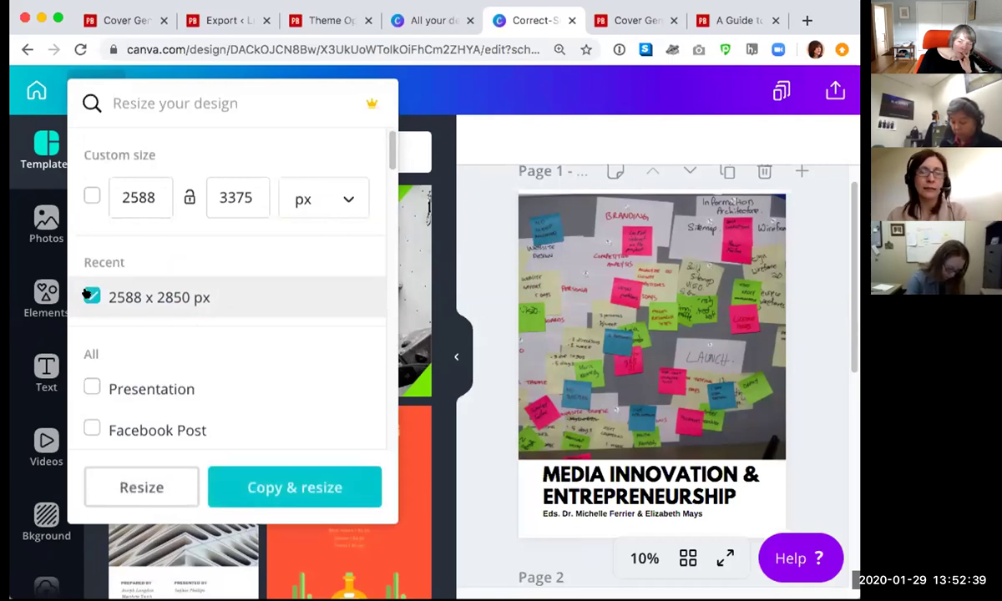
pyautogui.click(261, 489)
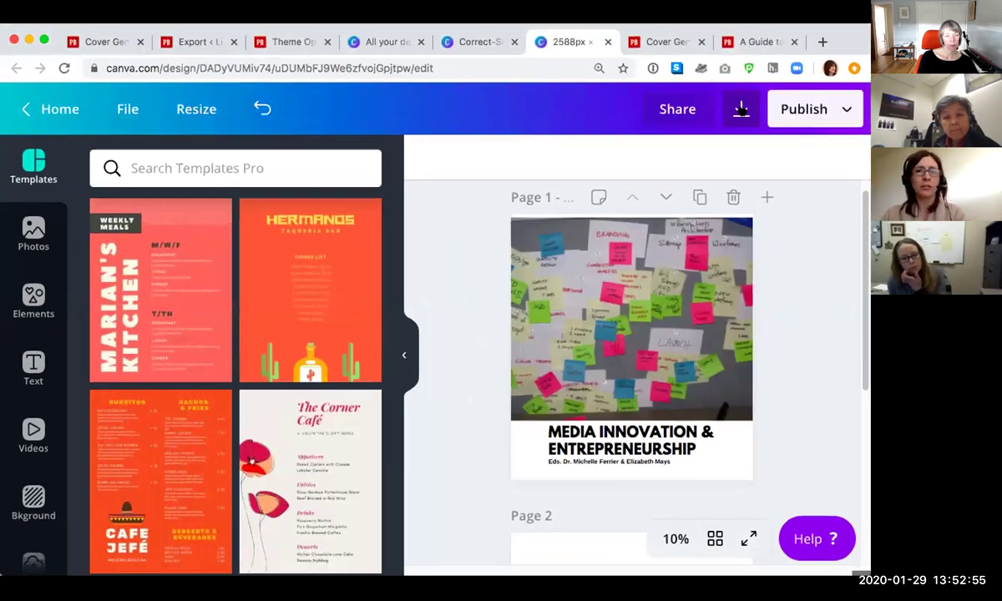
pyautogui.click(741, 109)
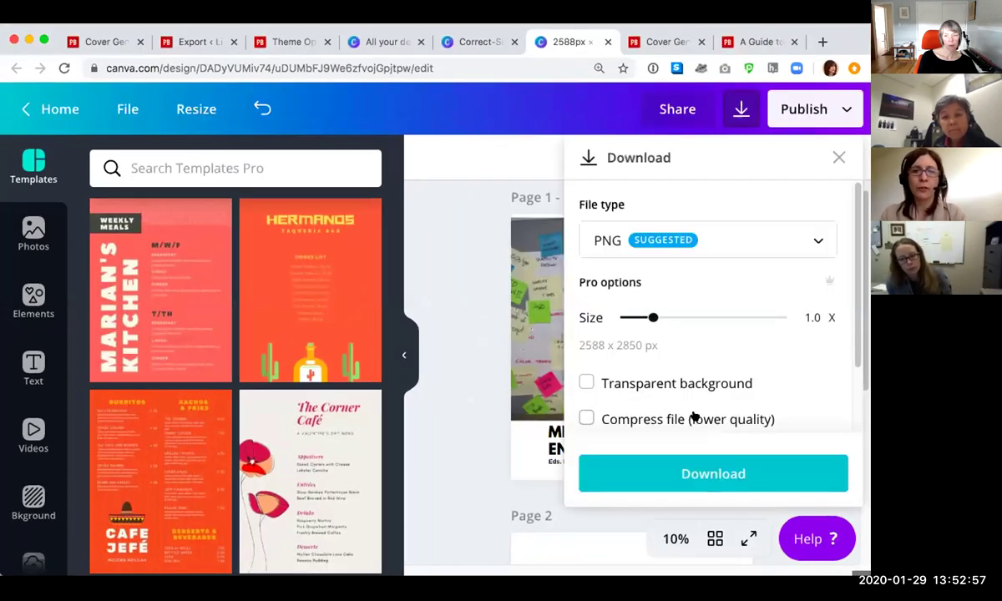
pyautogui.click(712, 473)
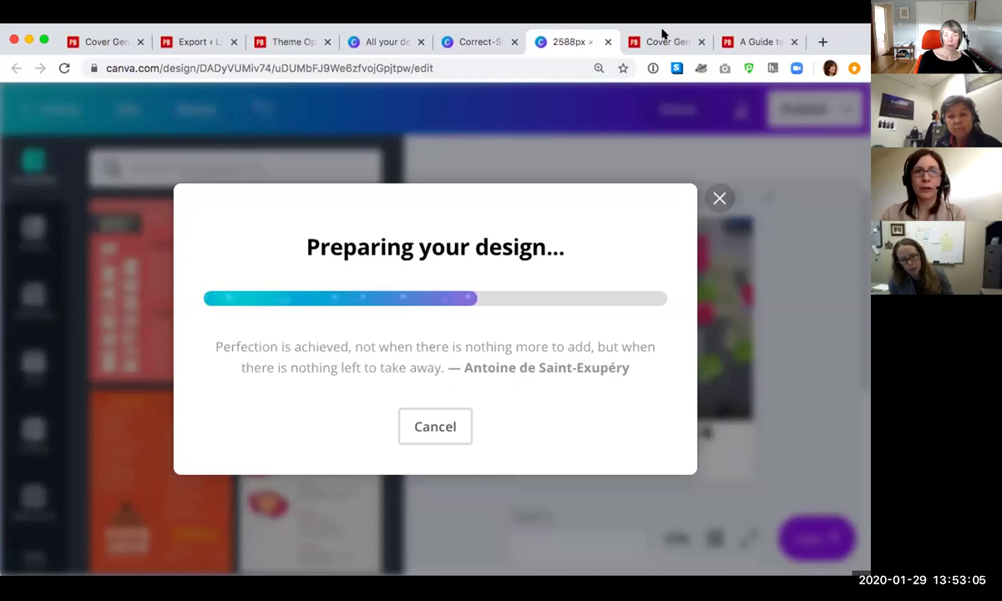
# Step: Switch back to the Pressbooks Cover Generator and upload 2588x2850 CORRECT PDF COVER.png as the front cover background image
pyautogui.click(100, 41)
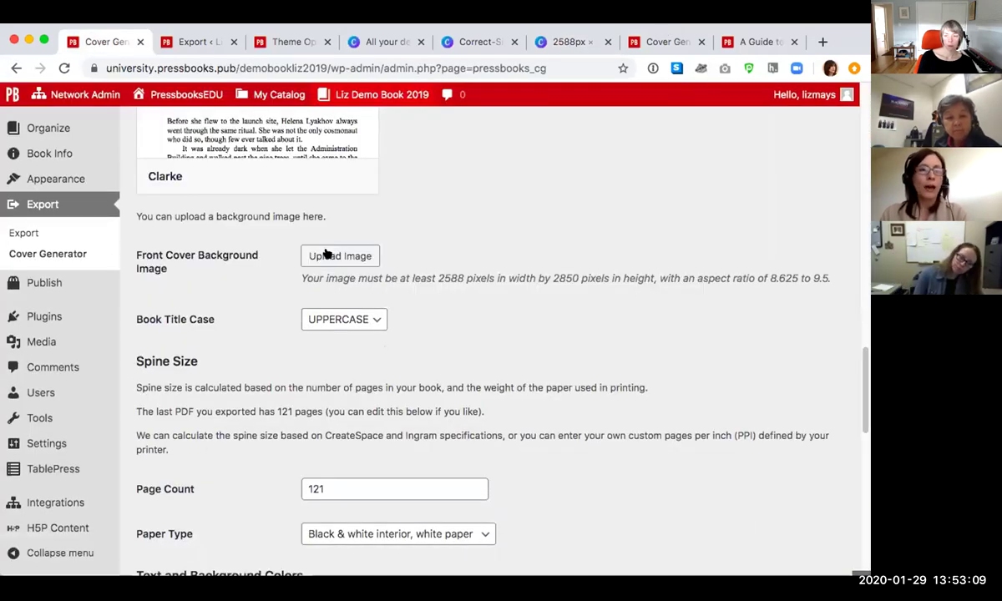
pyautogui.click(329, 255)
pyautogui.click(73, 154)
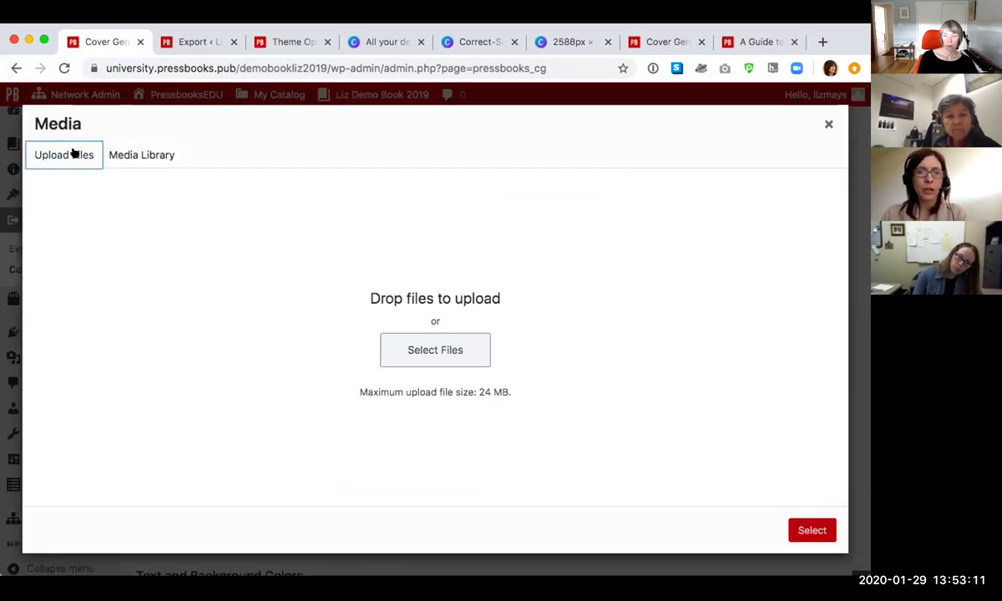
pyautogui.click(398, 357)
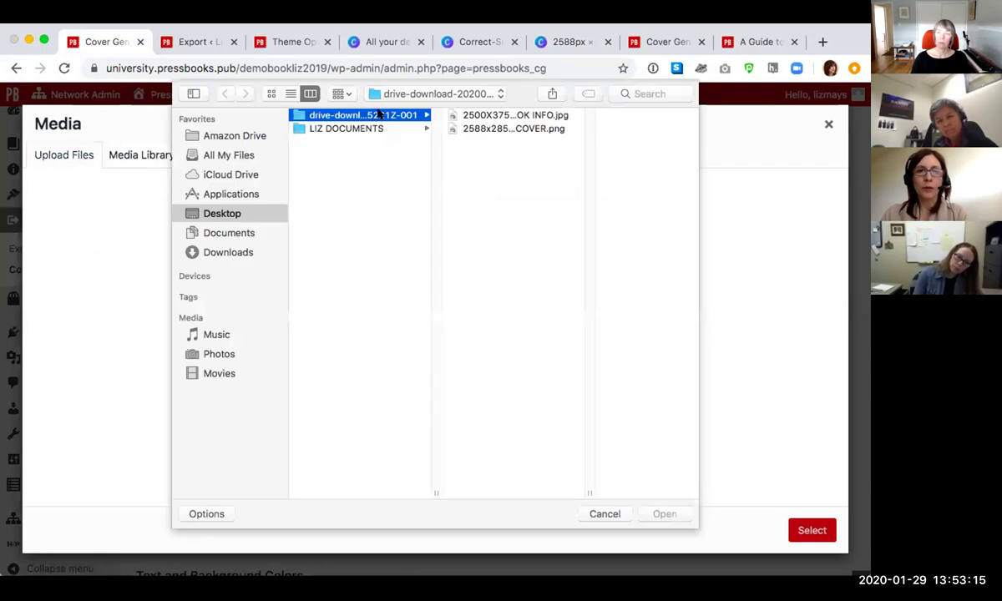
pyautogui.click(509, 127)
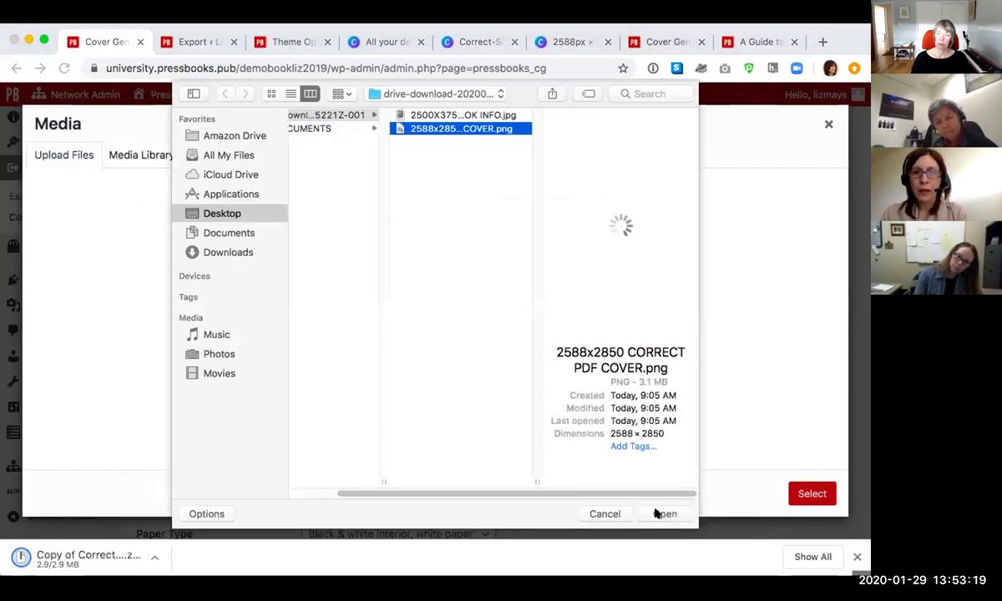
pyautogui.click(659, 514)
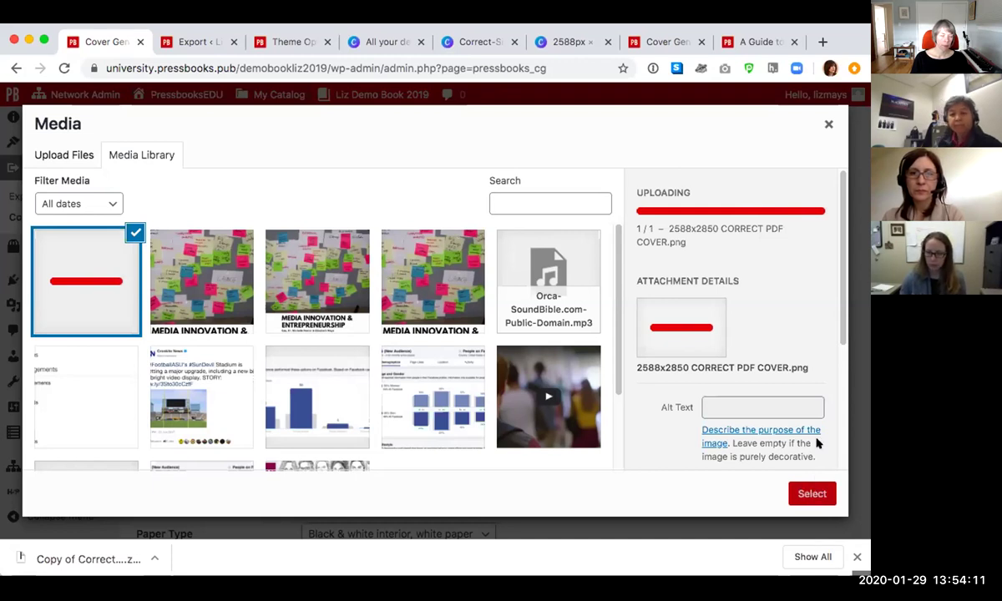
pyautogui.scroll(-5, 818, 444)
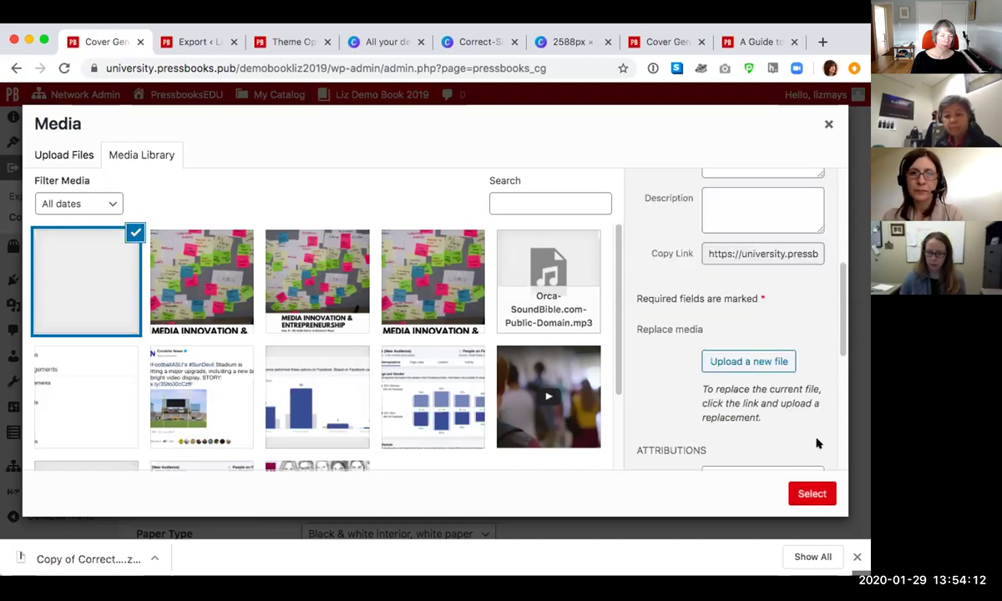
pyautogui.click(811, 493)
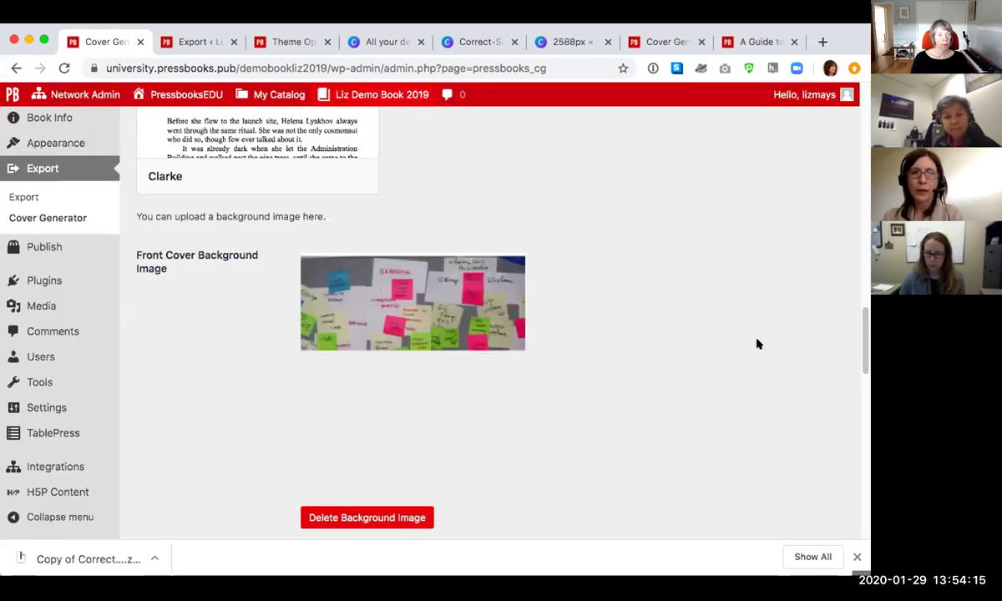
# Step: Enter &nbsp; as the cover's title in the Cover Generator text settings
pyautogui.scroll(5, 757, 344)
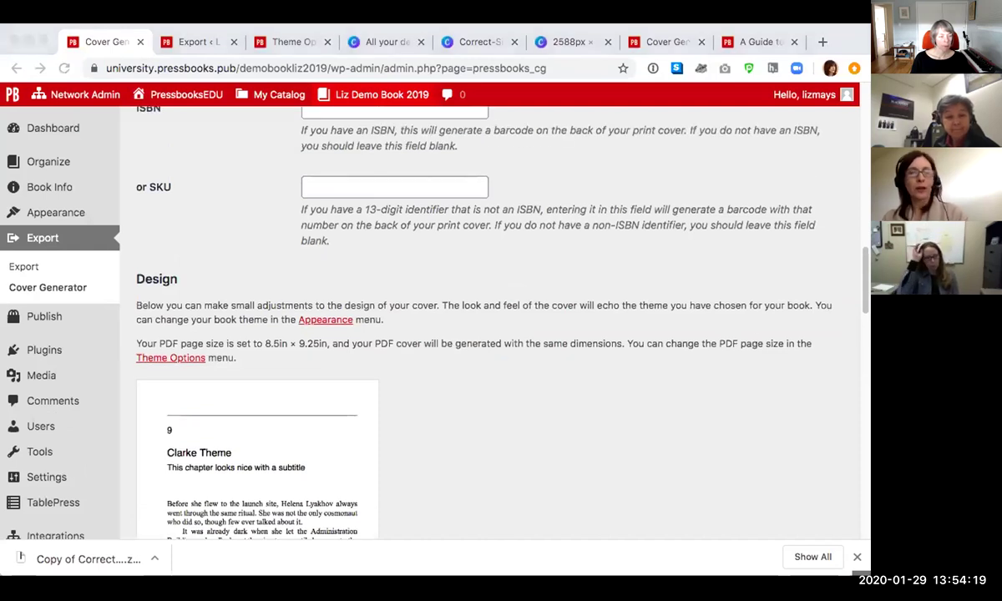
pyautogui.scroll(3, 547, 258)
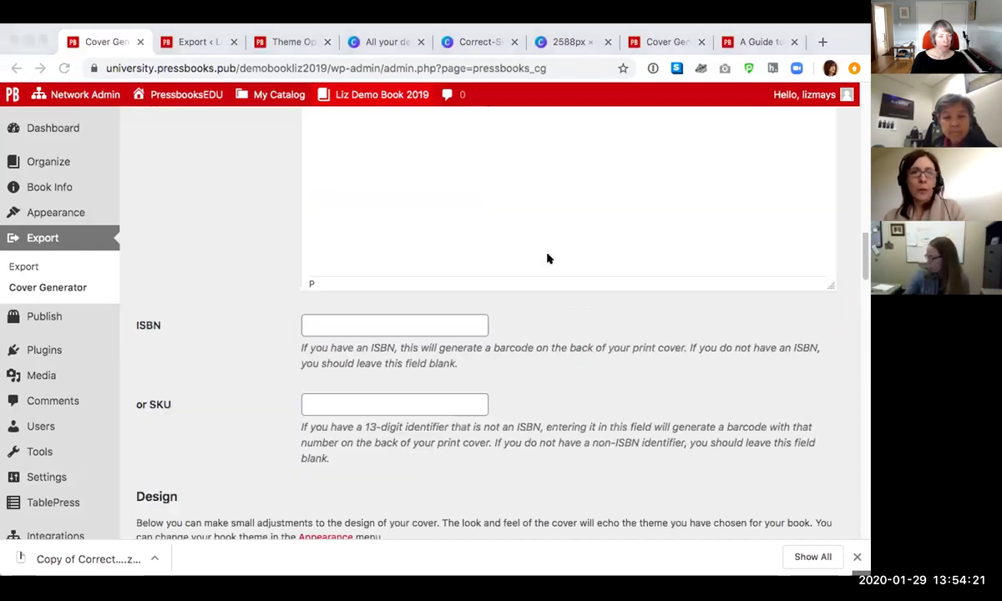
pyautogui.scroll(5, 501, 276)
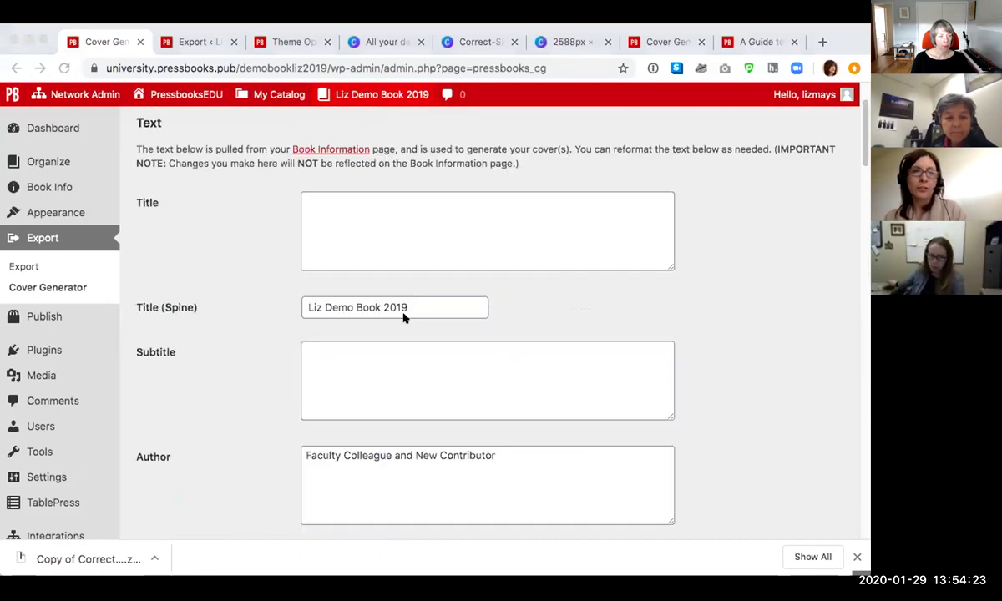
pyautogui.scroll(1, 404, 317)
pyautogui.click(403, 312)
pyautogui.write('&nbsp;')
pyautogui.scroll(-1, 380, 308)
pyautogui.click(307, 229)
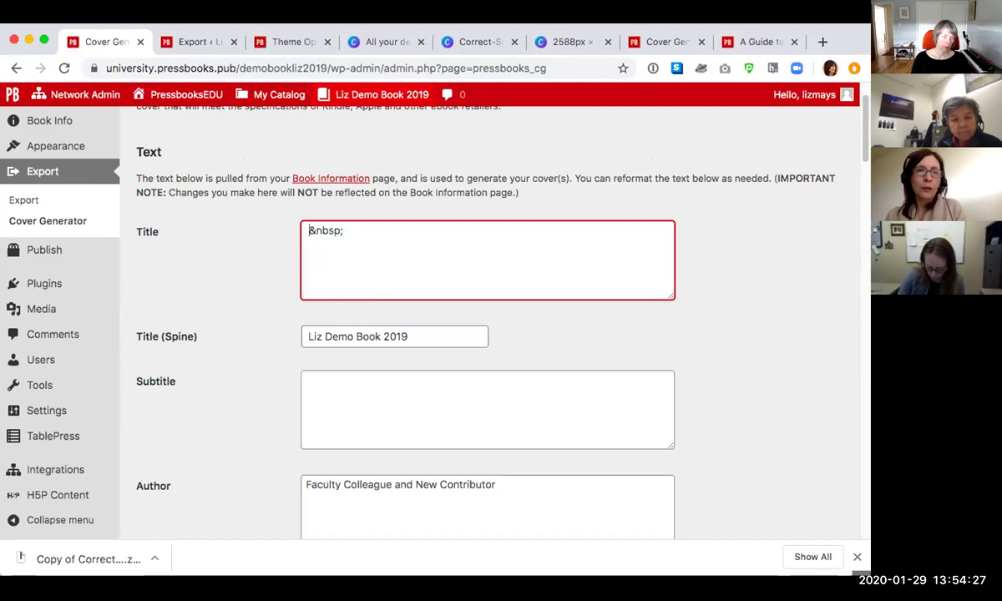
# Step: Copy &nbsp; from the cover title and replace the author text with it
pyautogui.moveTo(365, 228); pyautogui.dragTo(278, 228)
pyautogui.press('super+c')
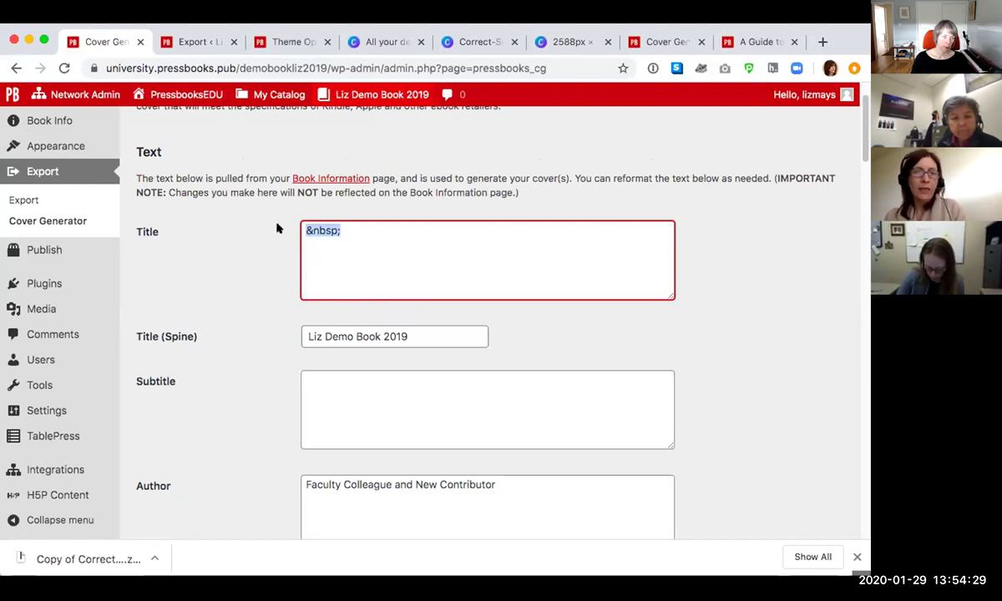
pyautogui.tripleClick(515, 499)
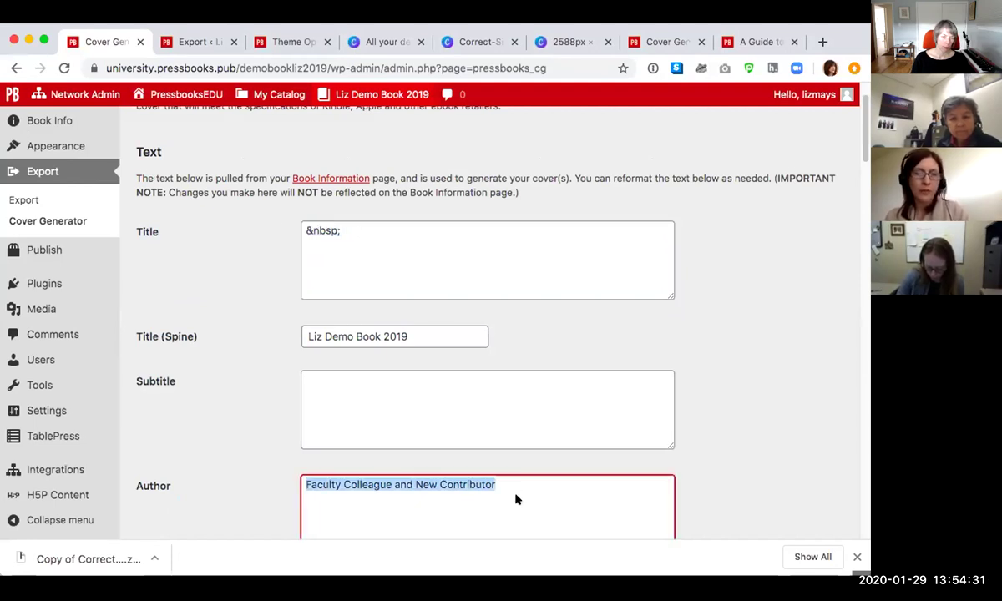
pyautogui.press('super+v')
pyautogui.click(759, 416)
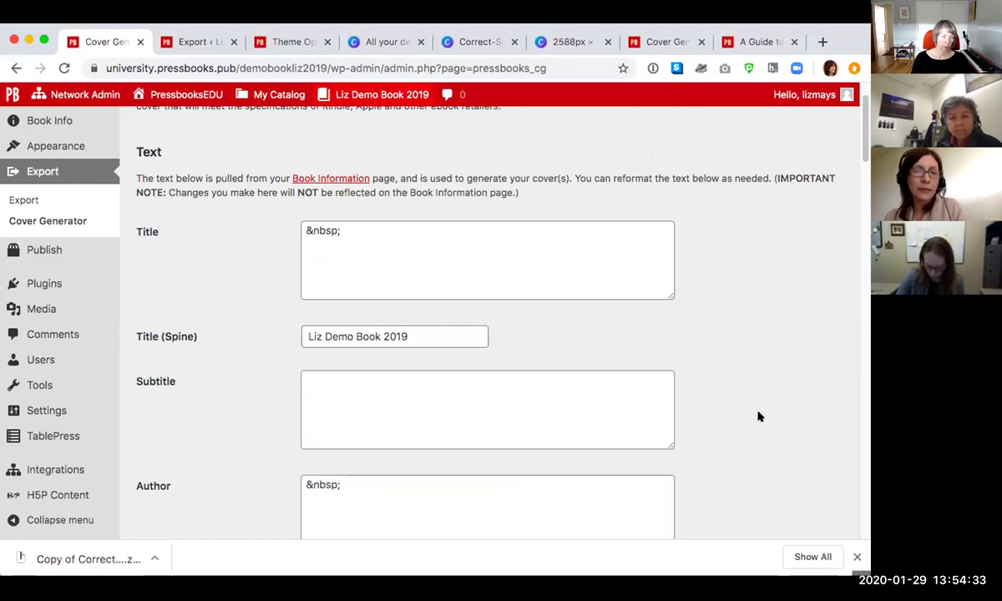
# Step: Make the PDF cover, download the newest generated PDF, and dismiss the browser's download bar
pyautogui.scroll(-3, 758, 416)
pyautogui.scroll(-10, 758, 414)
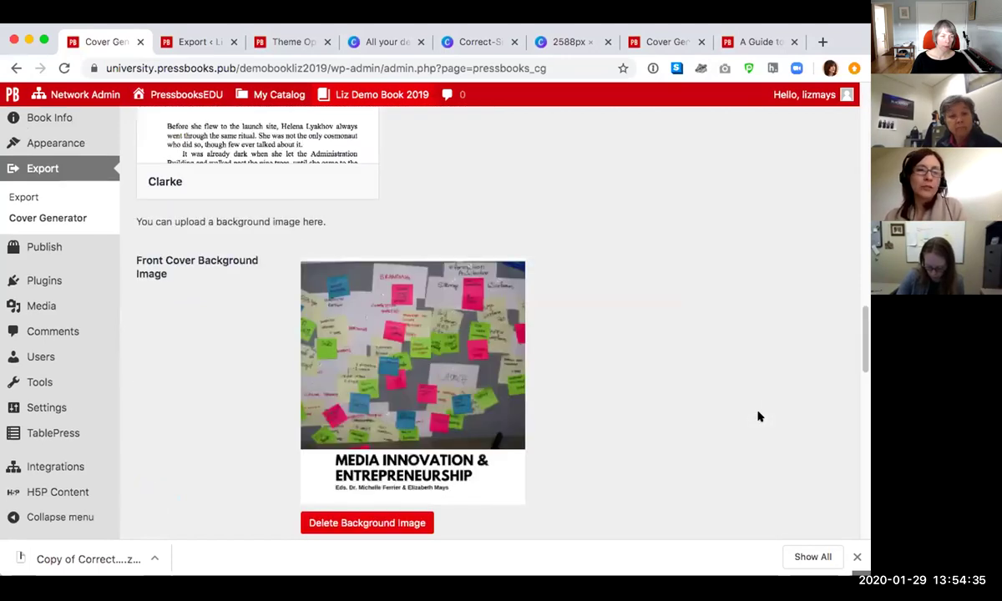
pyautogui.scroll(-4, 758, 415)
pyautogui.scroll(-6, 758, 416)
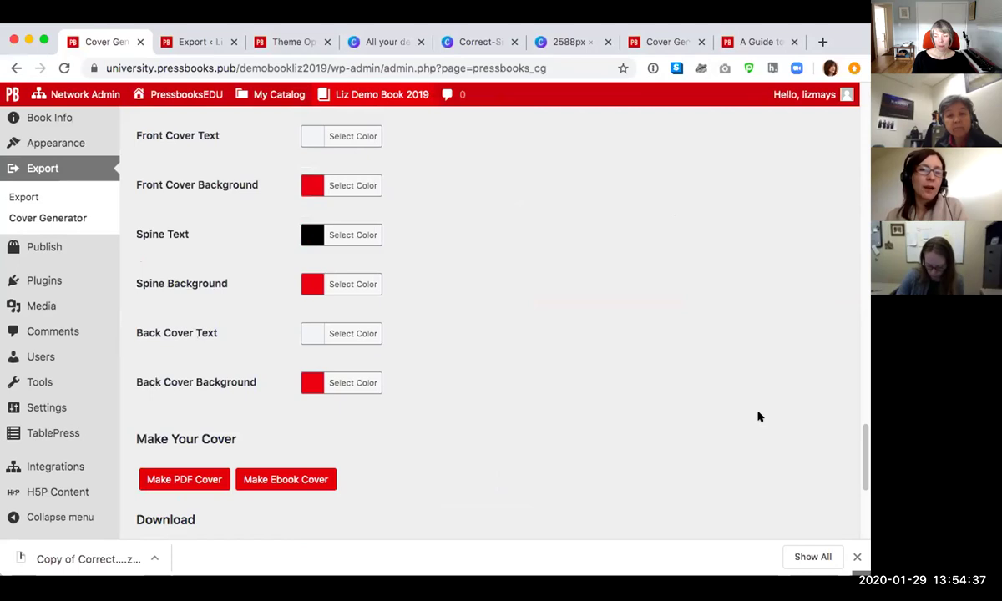
pyautogui.scroll(-2, 165, 360)
pyautogui.click(165, 364)
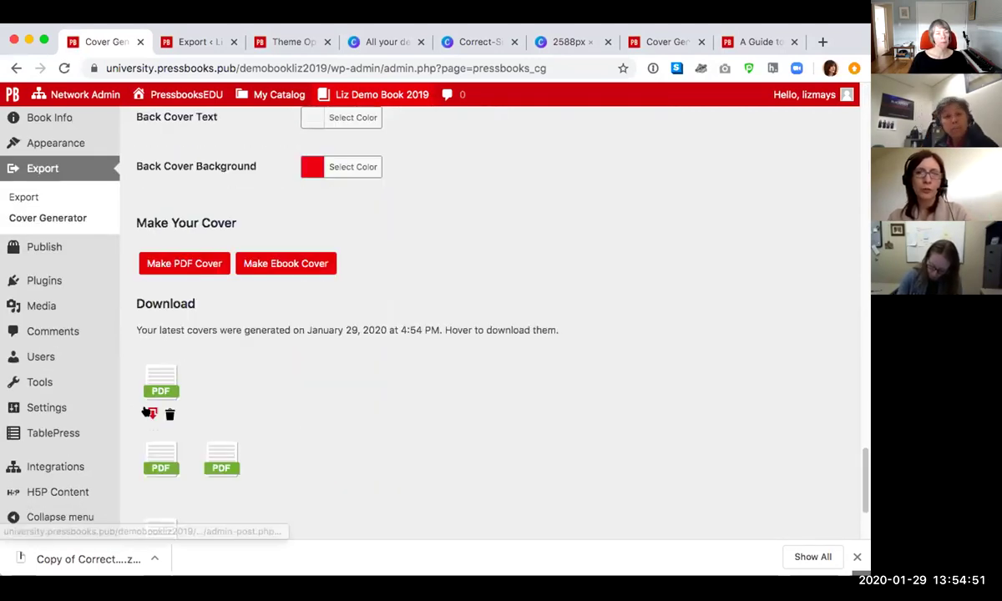
pyautogui.click(149, 412)
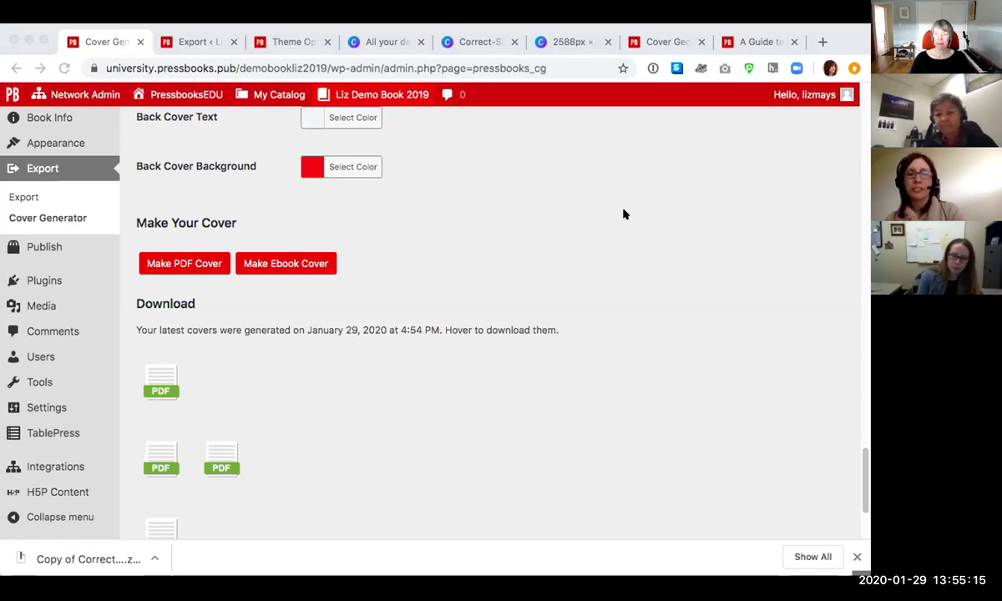
pyautogui.click(858, 558)
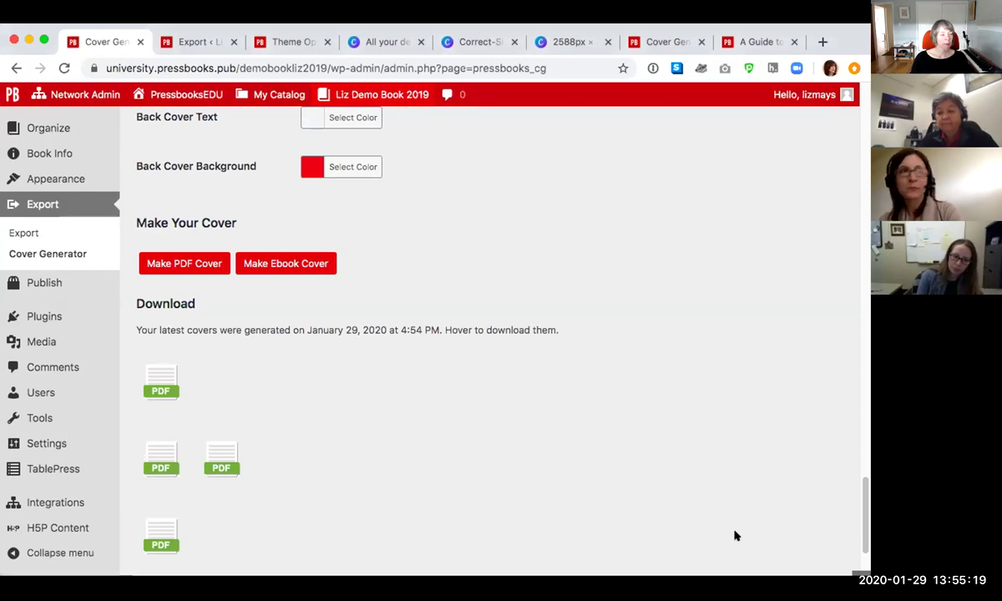